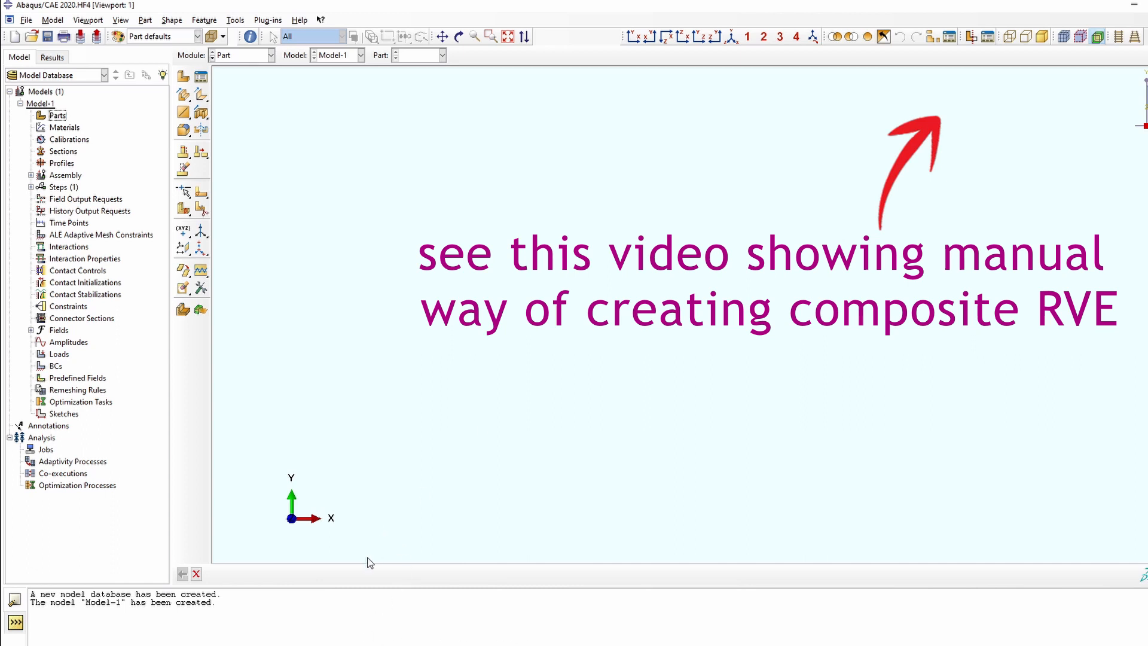
# Switch to File Explorer, look over the RVE Python scripts, and copy the path of the UDComp_RVESize folder
pyautogui.click(283, 635)
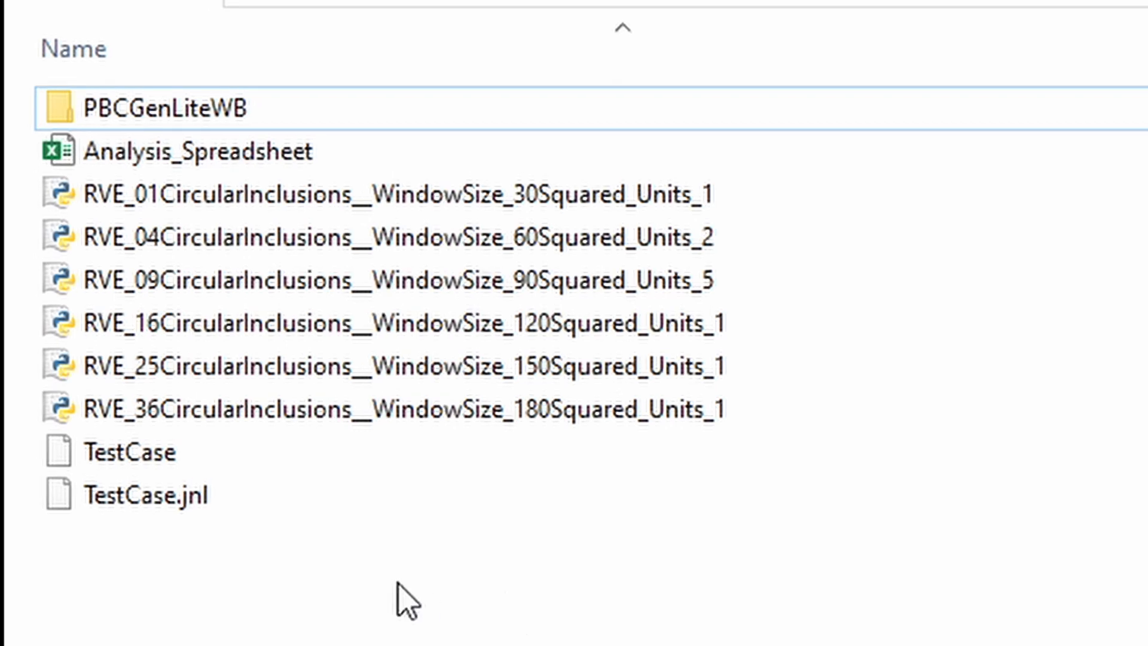
pyautogui.click(556, 201)
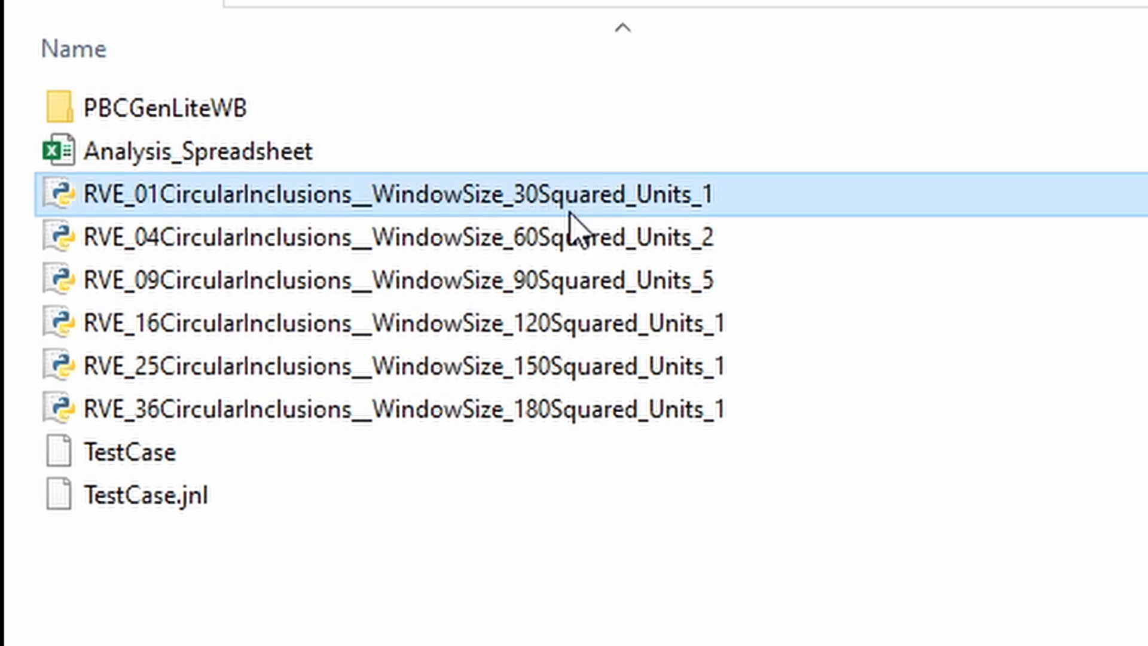
pyautogui.click(603, 286)
pyautogui.click(615, 411)
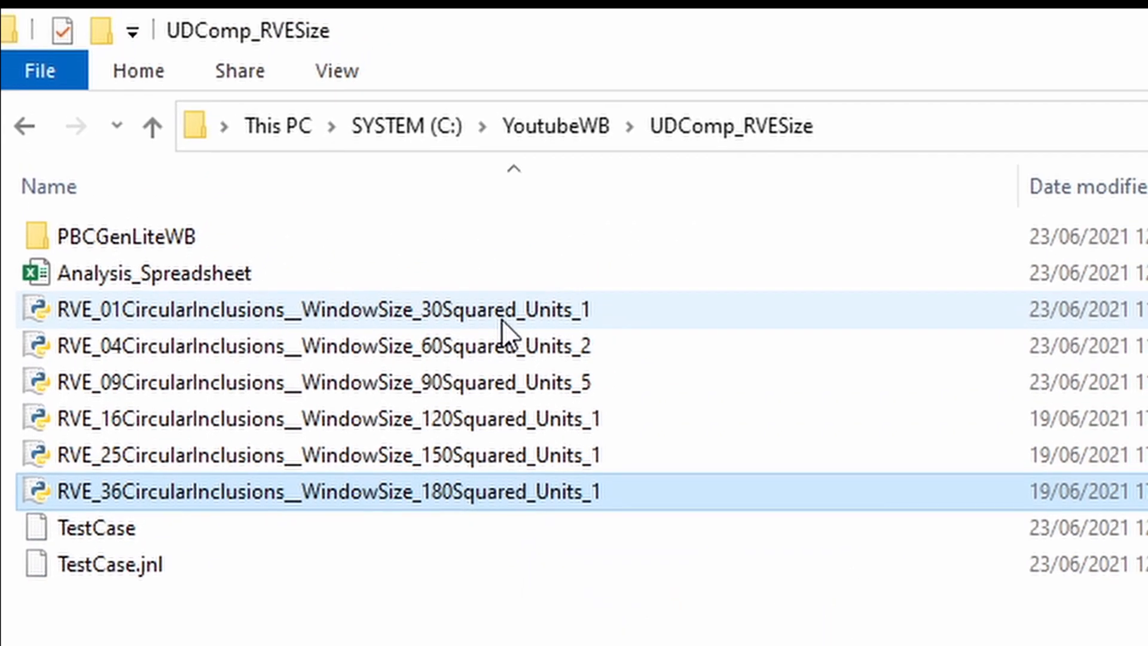
pyautogui.click(501, 320)
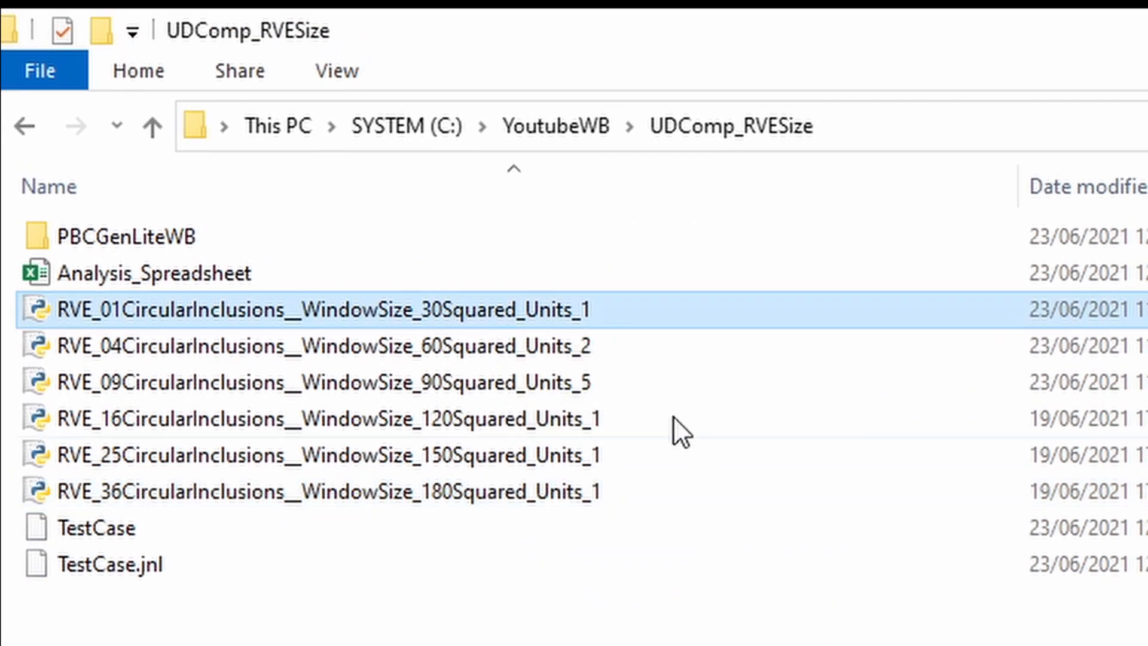
pyautogui.click(884, 128)
pyautogui.hotkey('ctrl', 'c')
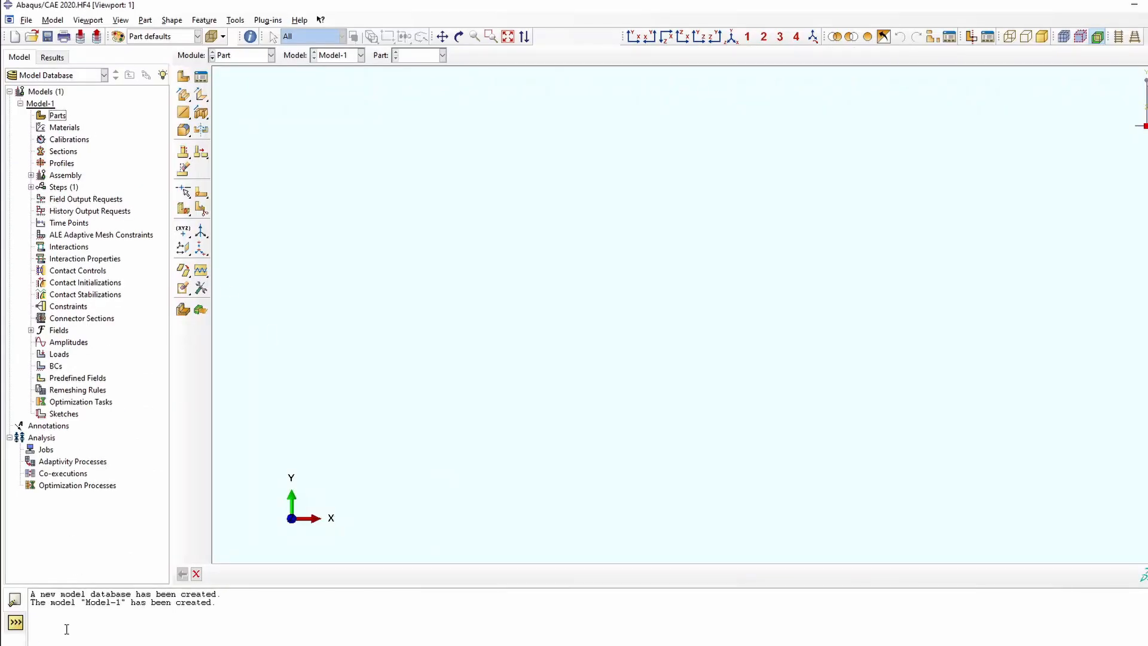
# In Abaqus/CAE, go to the copied UDComp_RVESize directory and run the script RVE_01CircularInclusions__WindowSize_30Squared_Units_1.py
pyautogui.click(26, 20)
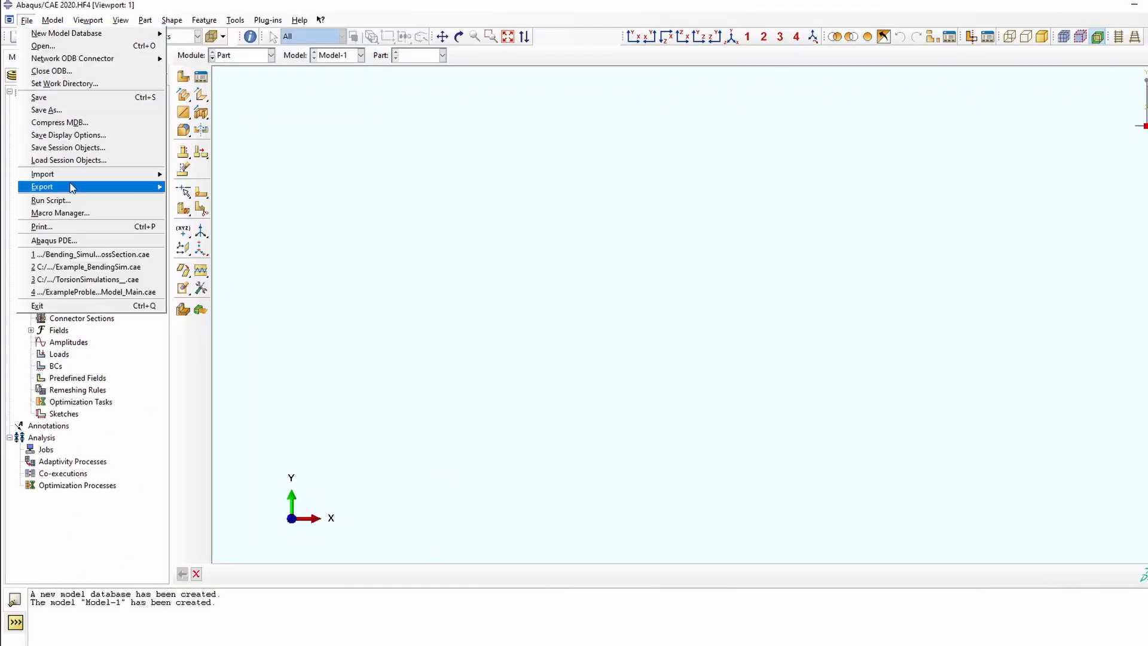
pyautogui.click(73, 197)
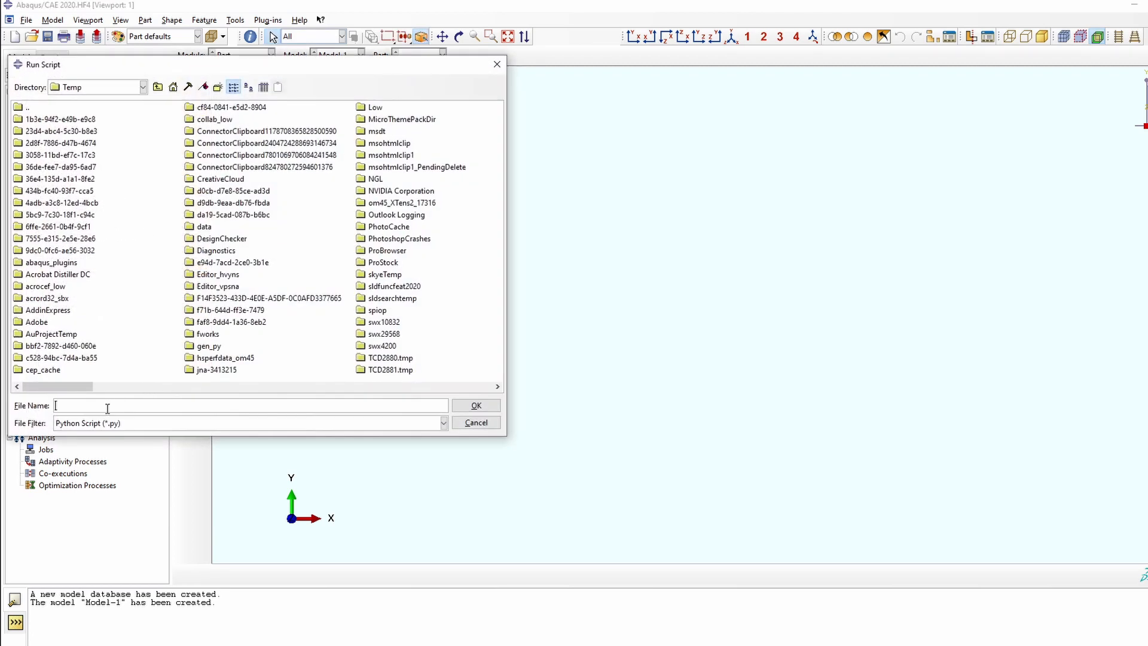
pyautogui.click(110, 407)
pyautogui.hotkey('ctrl', 'v')
pyautogui.press('Return')
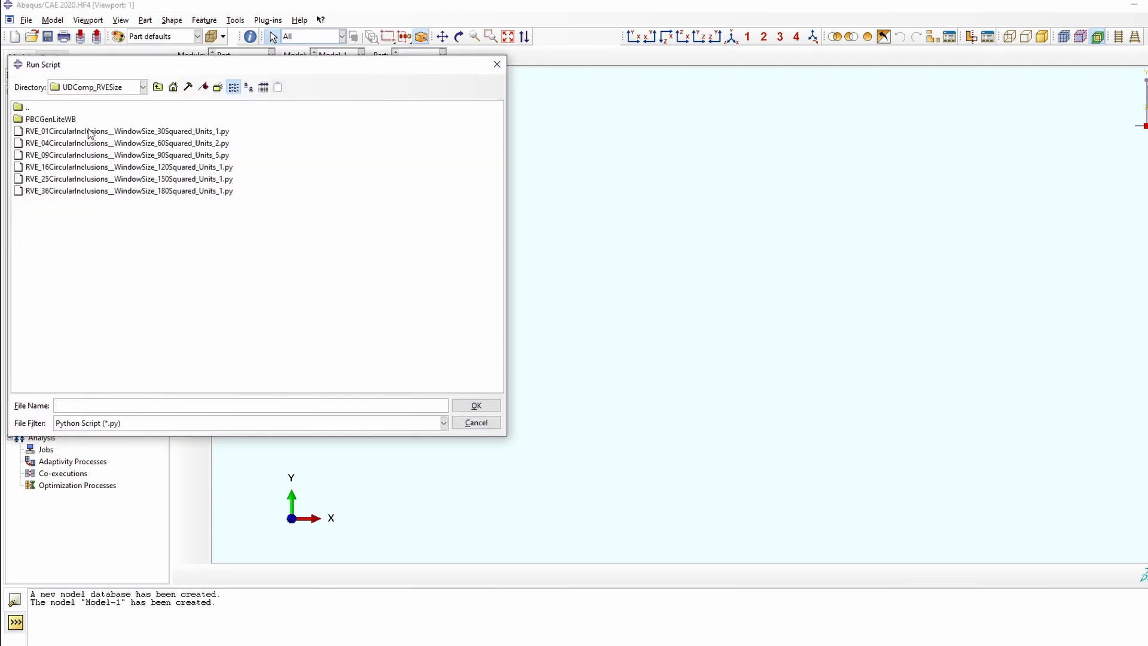
pyautogui.doubleClick(136, 131)
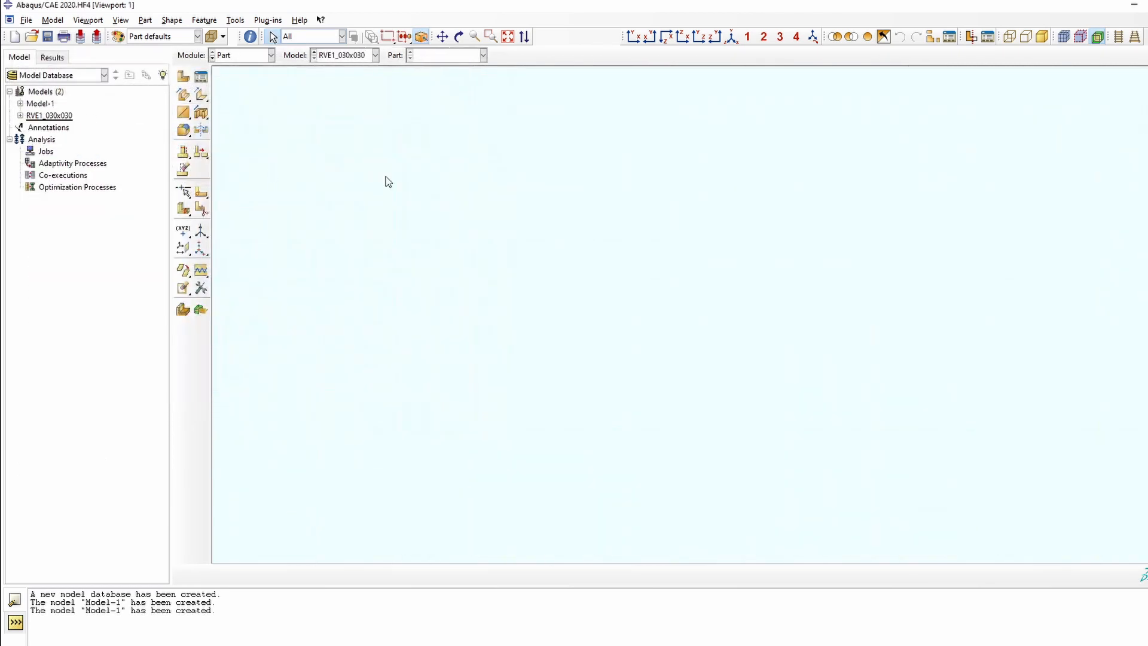
# Display the RVE2DComposite part of the RVE1_030x030 model in the viewport
pyautogui.click(20, 116)
pyautogui.click(29, 128)
pyautogui.doubleClick(73, 142)
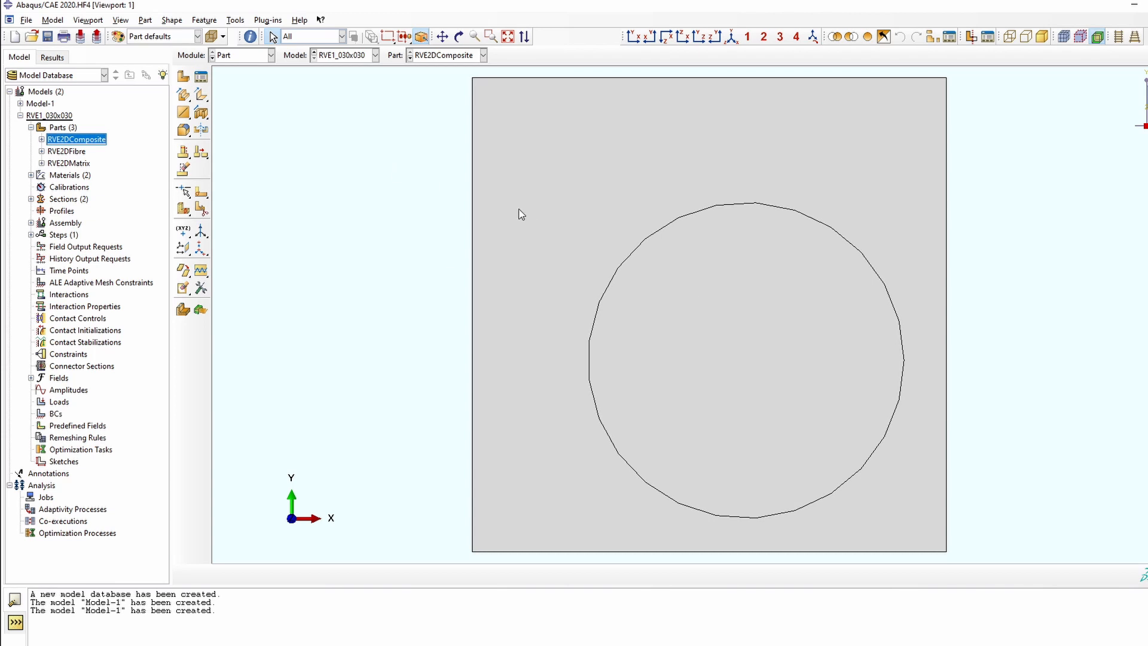
# Run the script RVE_09CircularInclusions__WindowSize_90Squared_Units_5.py to add the 90-unit RVE model
pyautogui.click(26, 20)
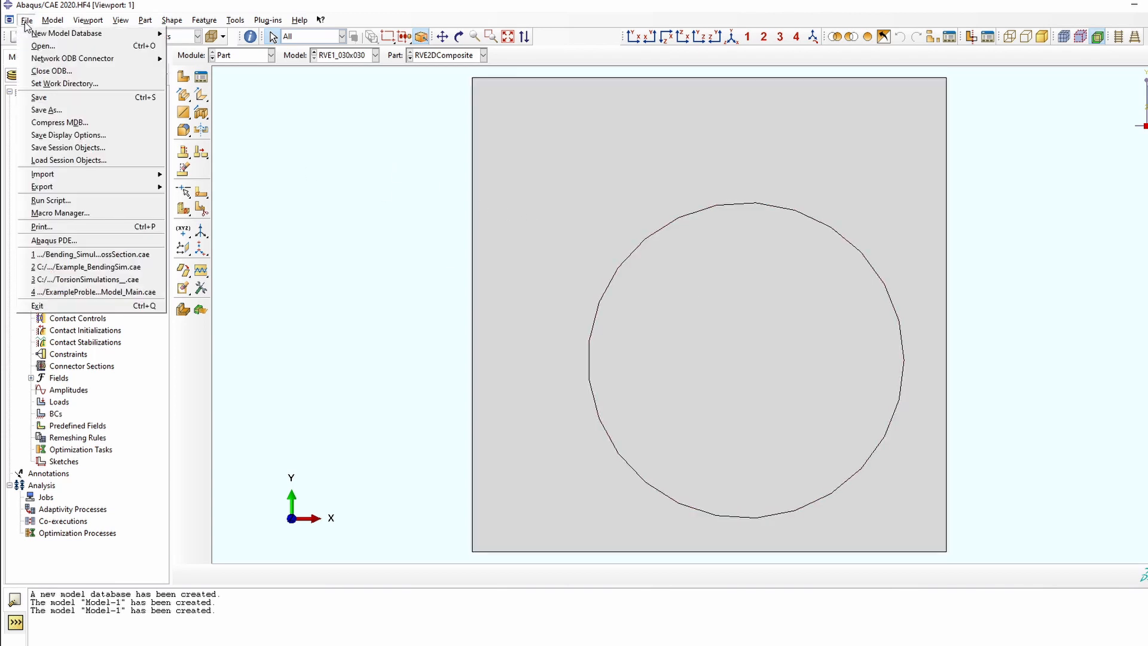
pyautogui.click(77, 200)
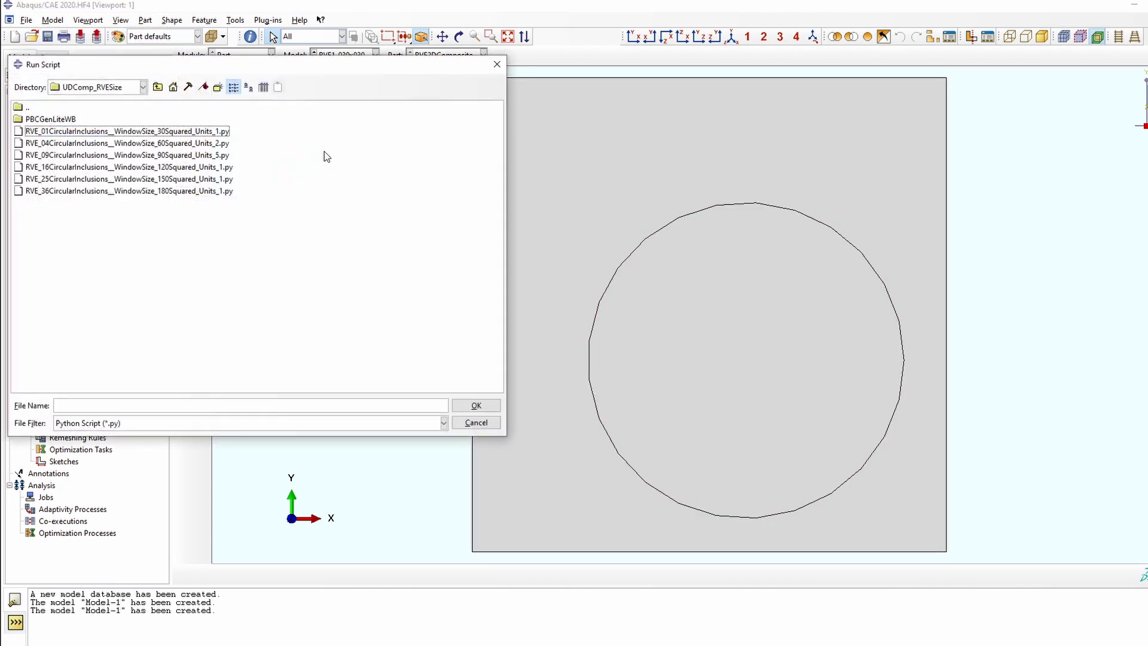
pyautogui.doubleClick(190, 157)
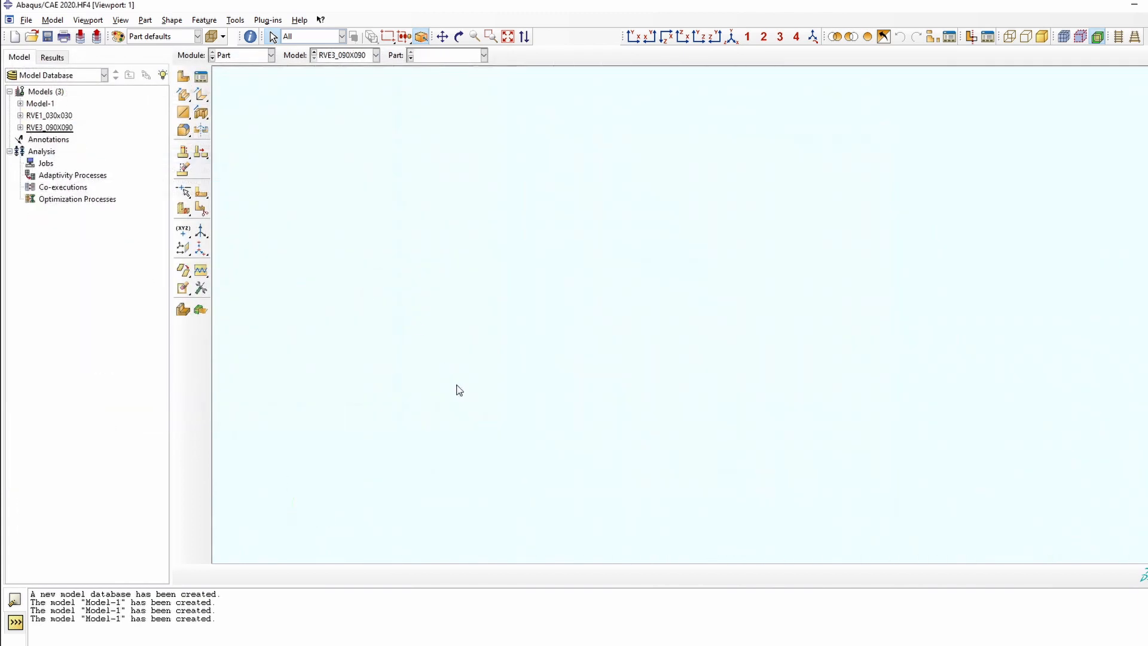
# Run the script RVE_36CircularInclusions__WindowSize_180Squared_Units_1.py to add the 180-unit RVE model
pyautogui.click(26, 20)
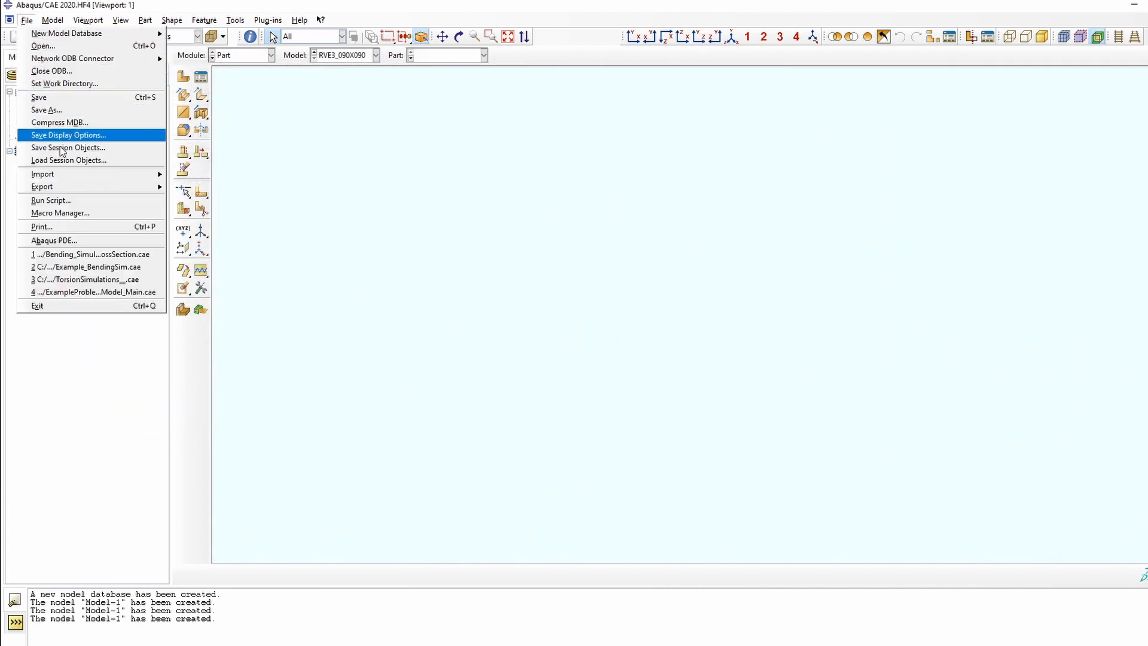
pyautogui.click(84, 203)
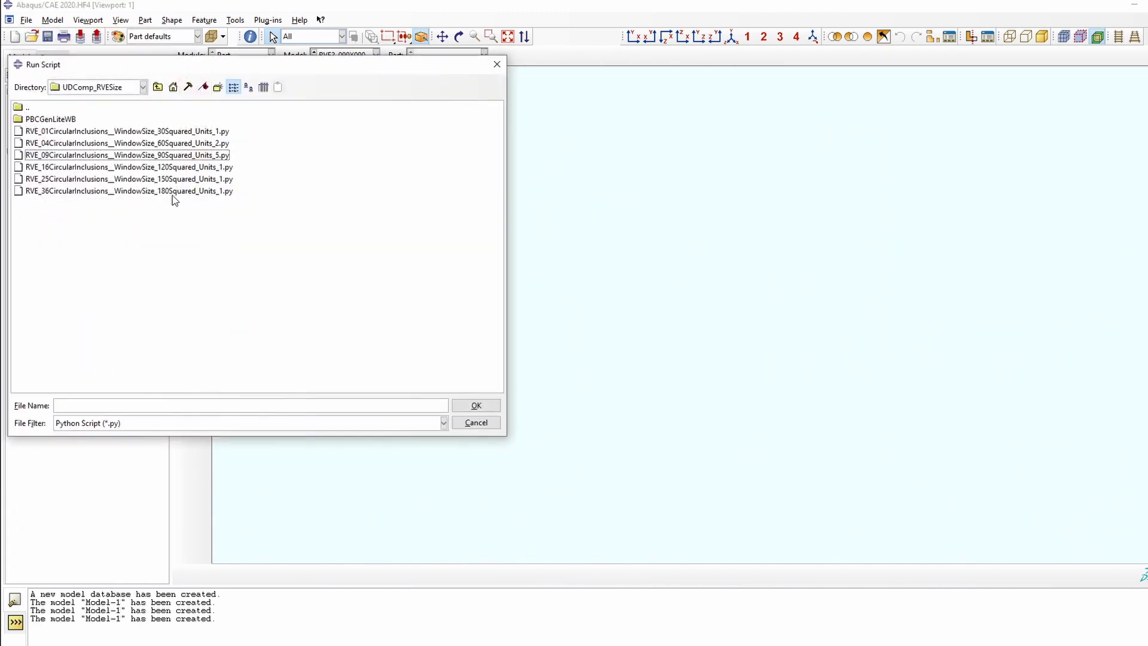
pyautogui.doubleClick(173, 193)
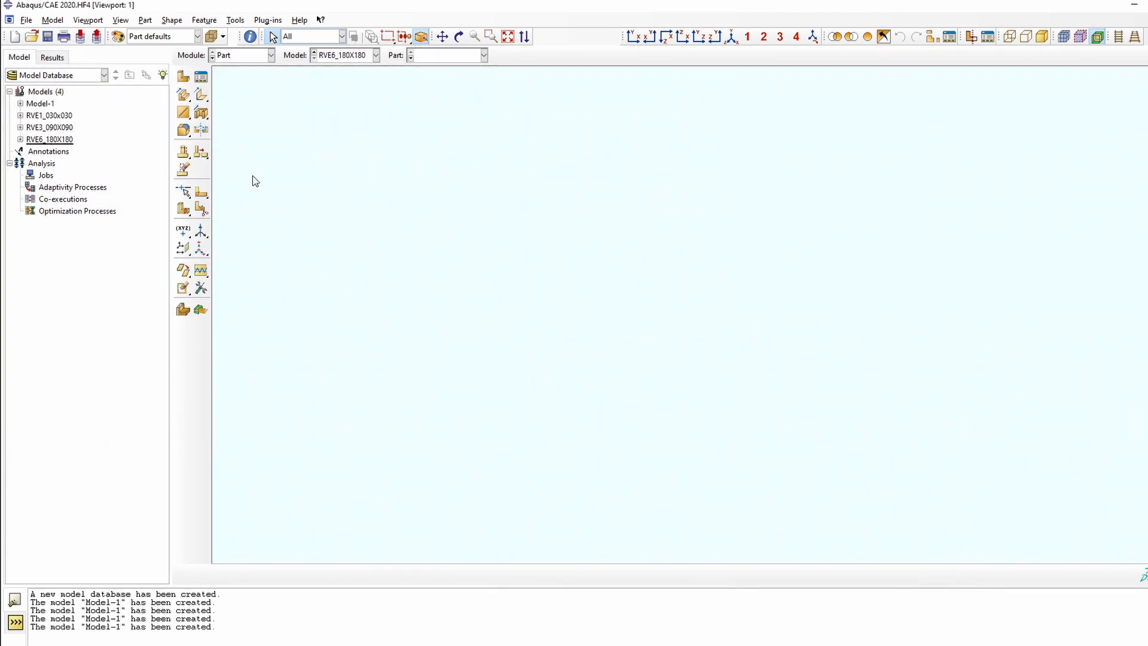
# View the composite geometry of the RVE6_180X180 and RVE3_090X090 models, closing their attribute settings without changes
pyautogui.doubleClick(46, 140)
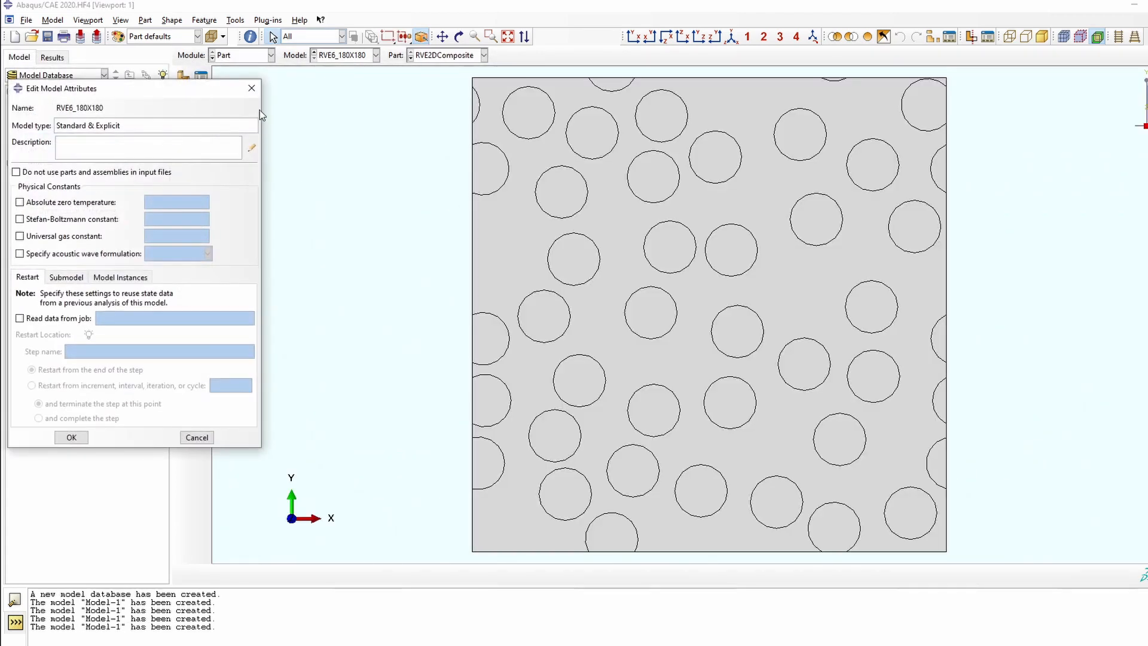
pyautogui.click(252, 88)
pyautogui.doubleClick(77, 128)
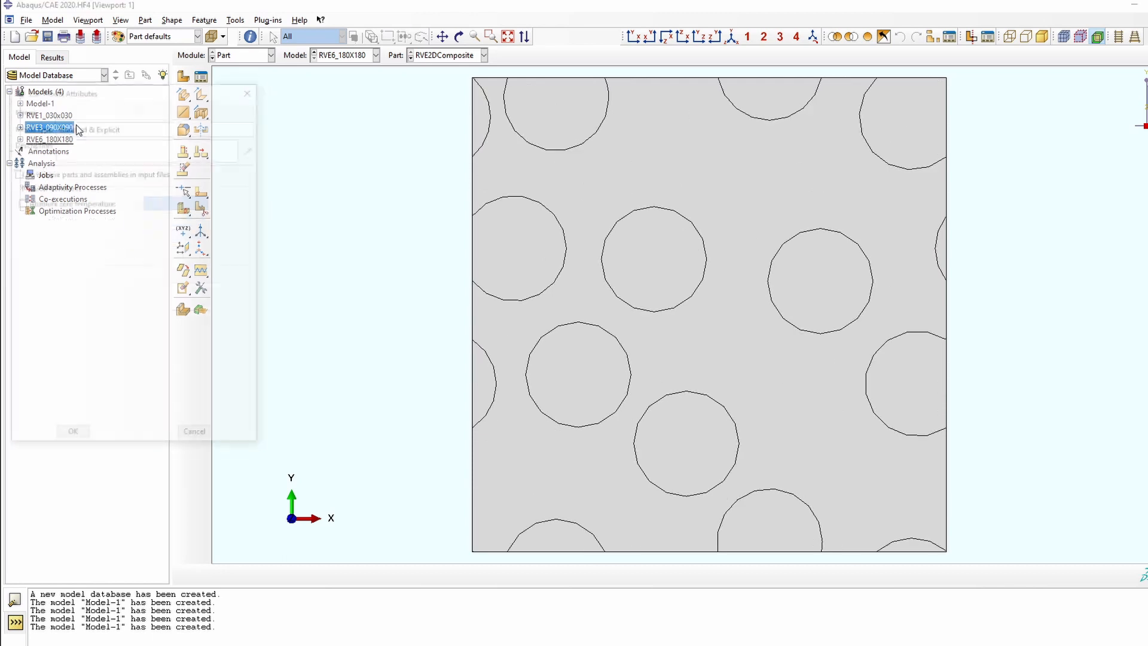
pyautogui.click(252, 88)
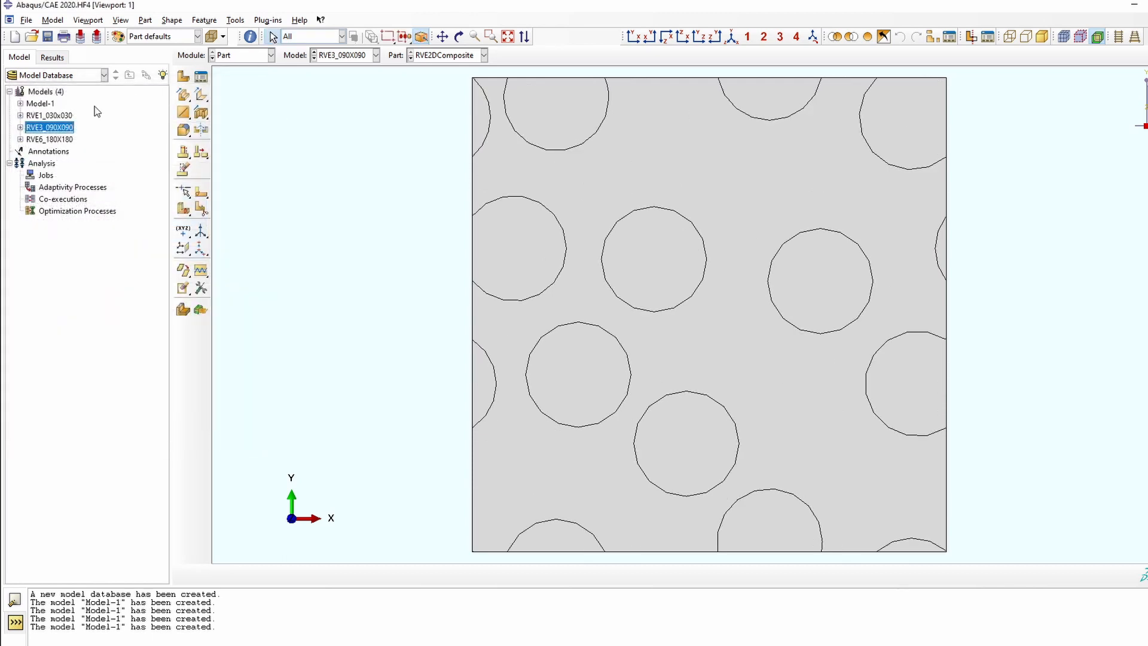
# Examine the parts and materials of the RVE1_030x030 model, including the definition of its fibre material
pyautogui.click(21, 116)
pyautogui.click(31, 128)
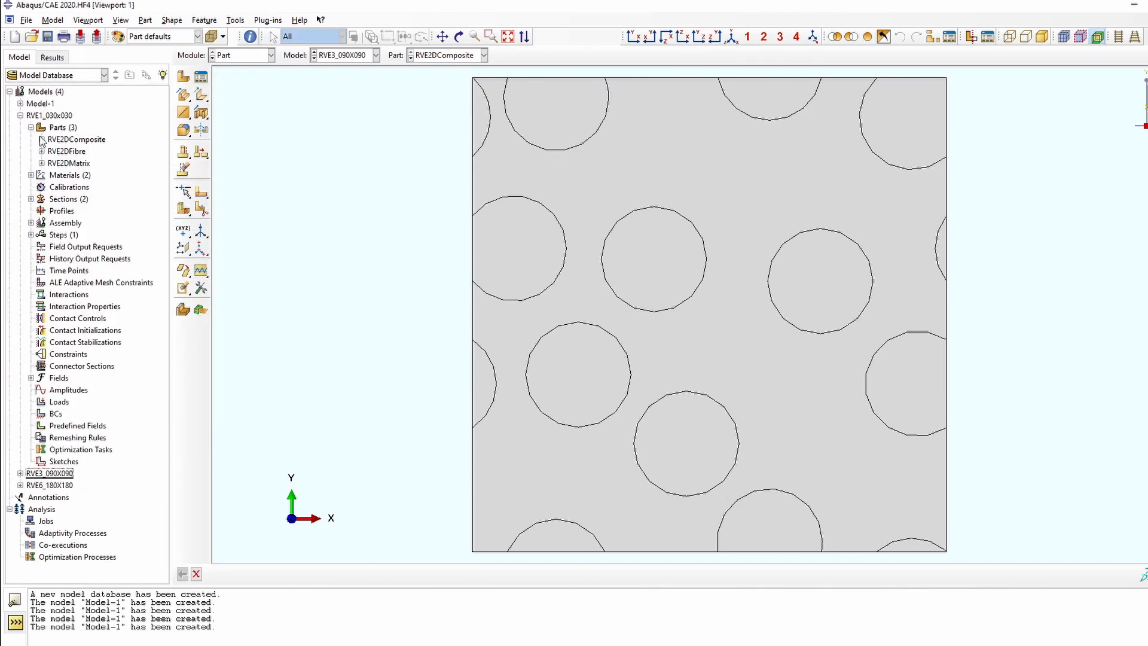
pyautogui.click(42, 139)
pyautogui.click(42, 139)
pyautogui.click(31, 127)
pyautogui.click(31, 139)
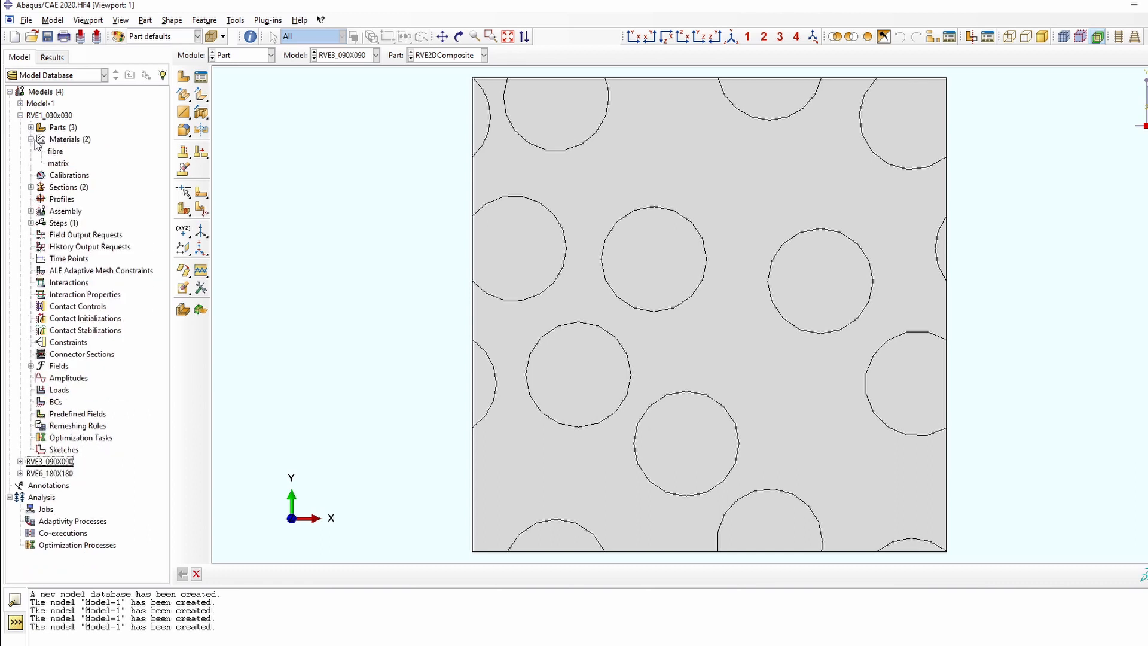
pyautogui.doubleClick(56, 152)
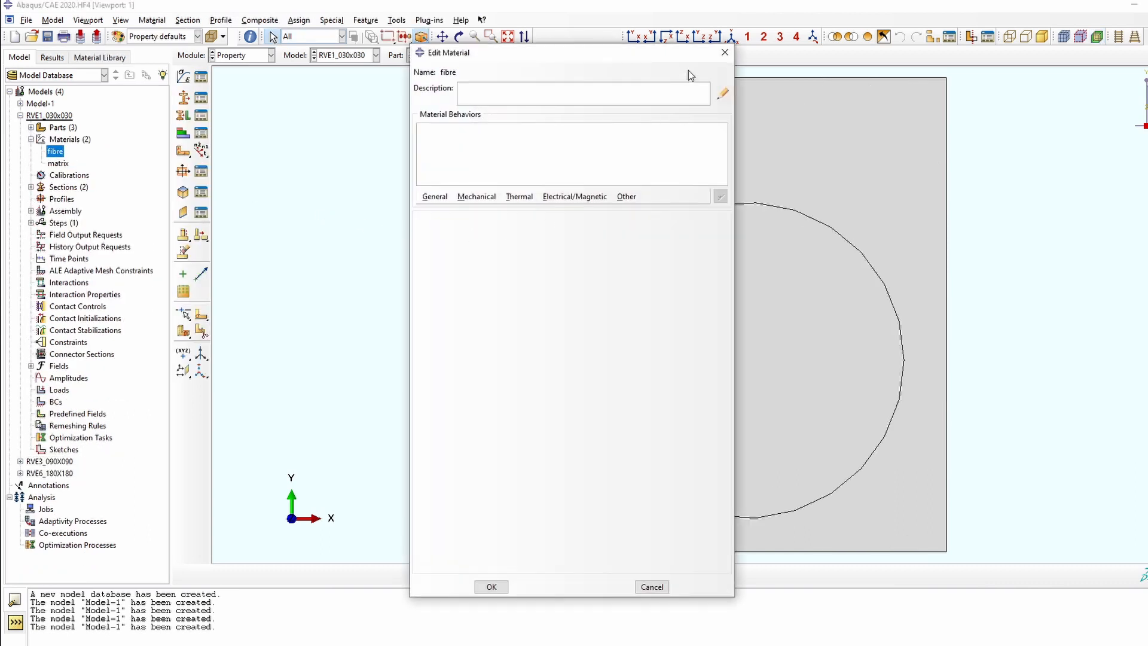
pyautogui.click(725, 52)
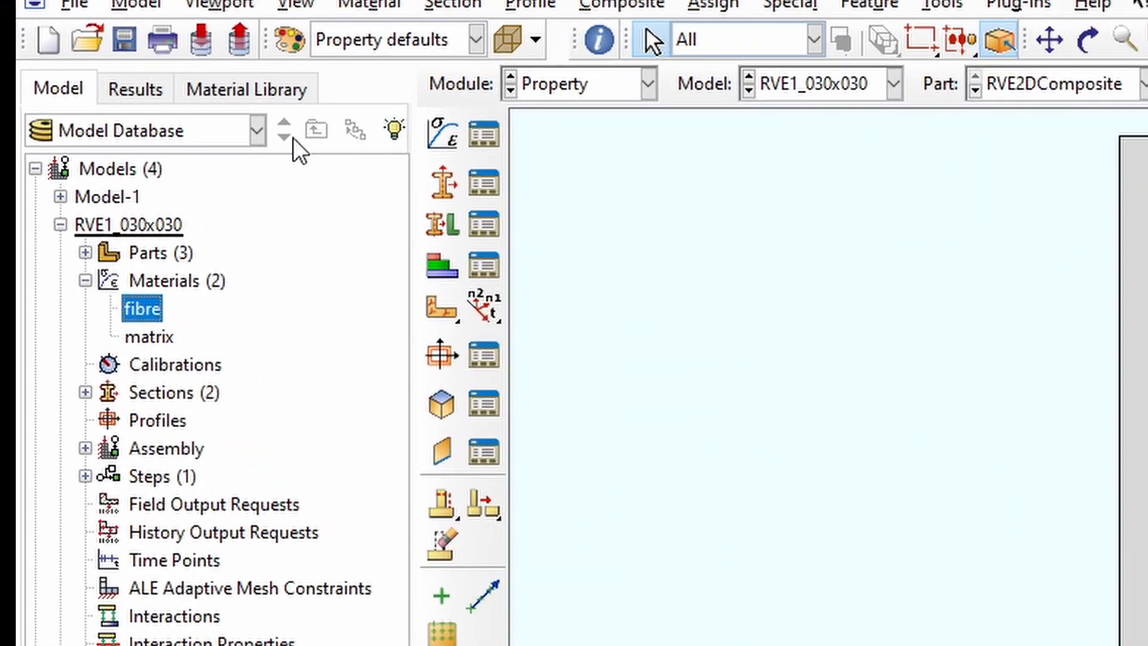
# Look through the materials in the CMVideos_Materials.lib material library, including matrix and E-glass
pyautogui.click(96, 58)
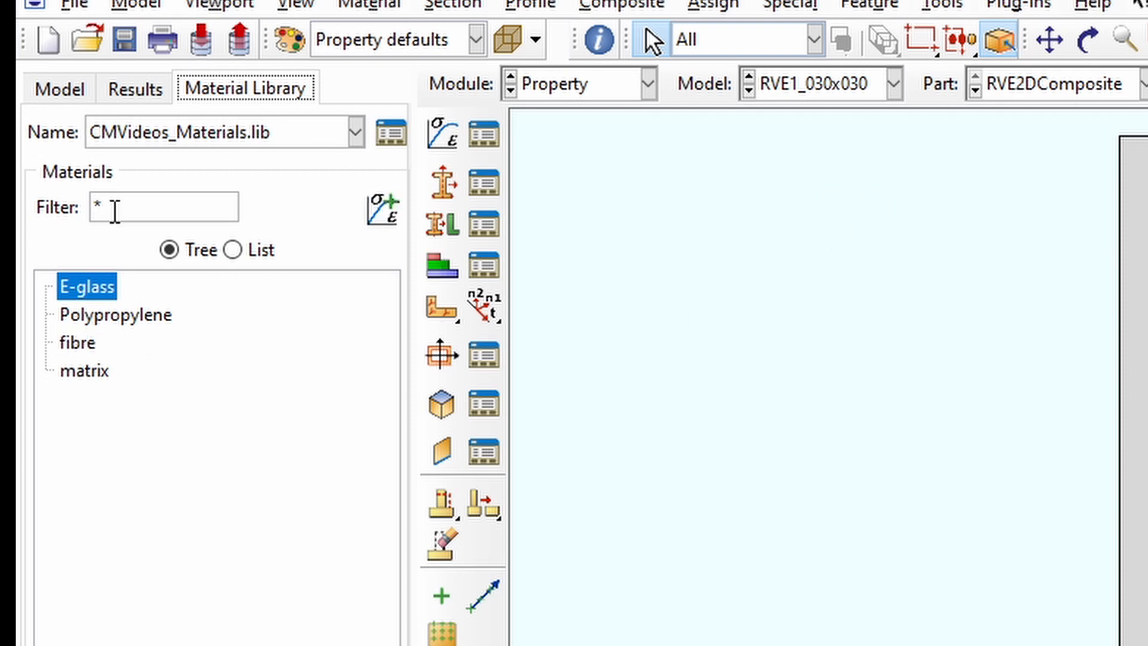
pyautogui.click(96, 371)
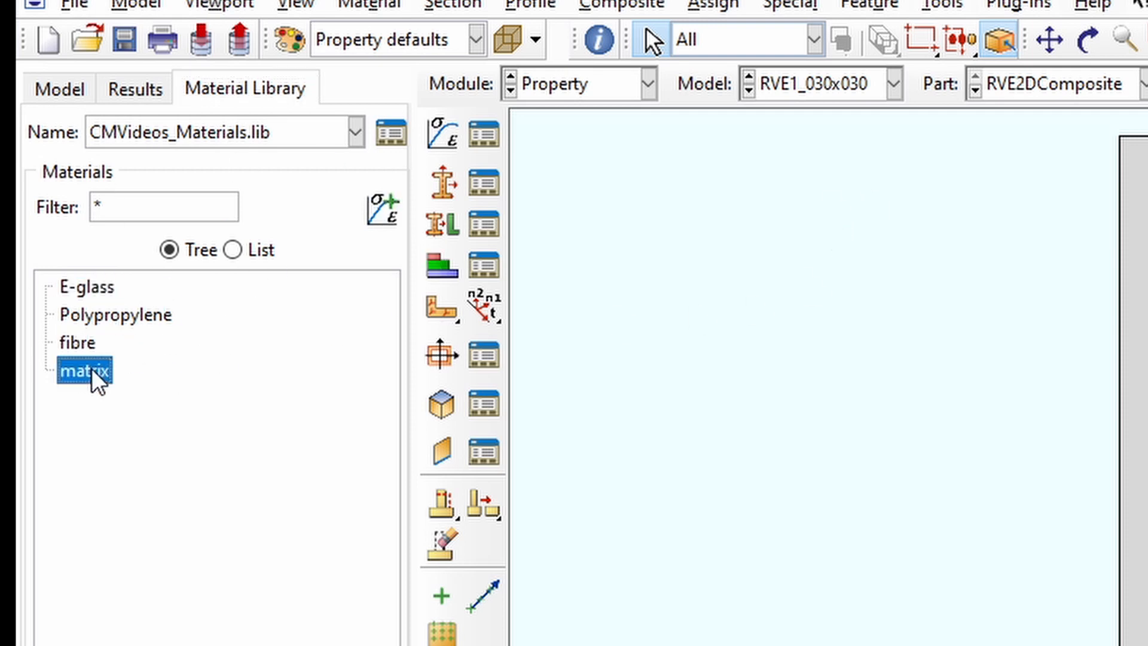
pyautogui.click(90, 288)
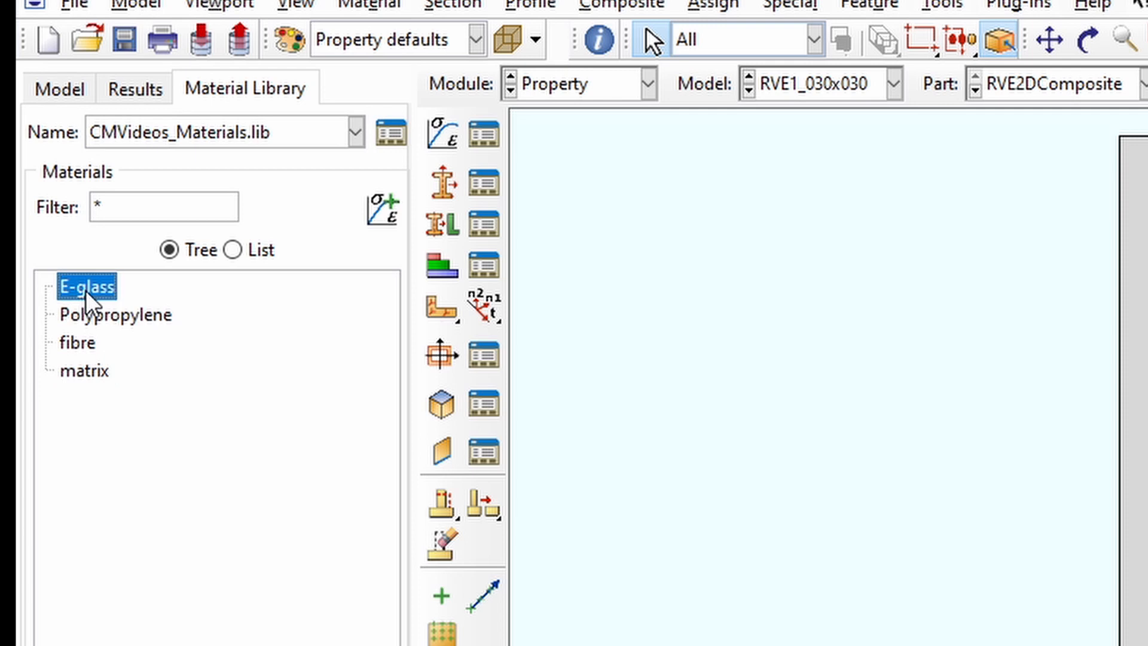
# Compare the library and model materials in the Material Library Manager and inspect the specification tags of the library's fibre material
pyautogui.click(392, 136)
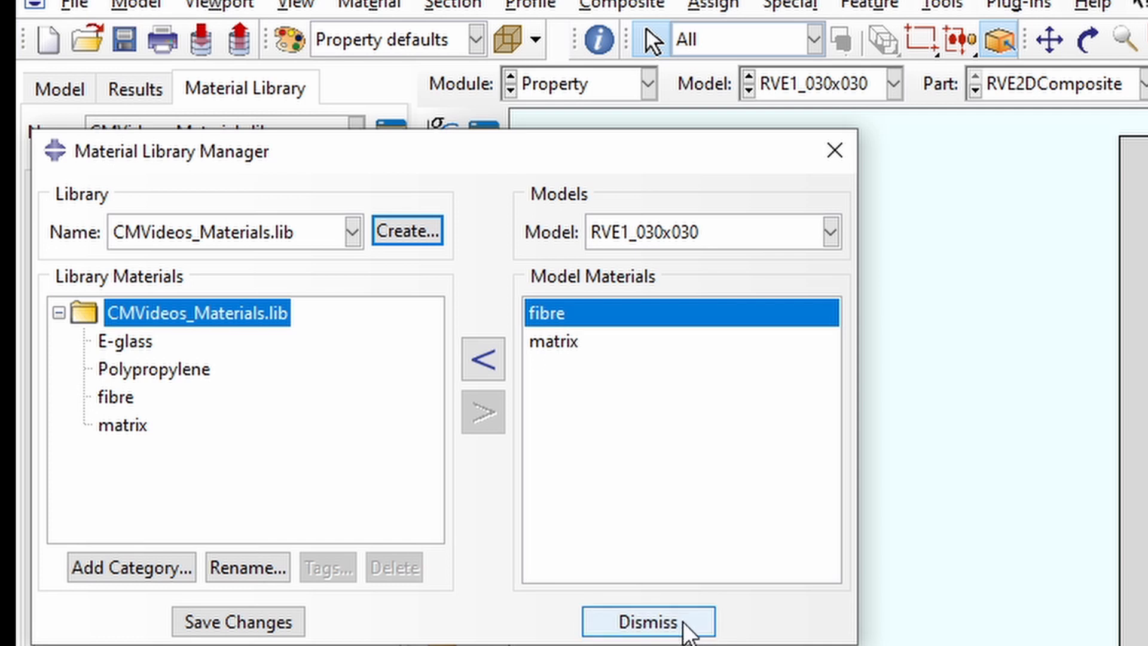
pyautogui.click(544, 342)
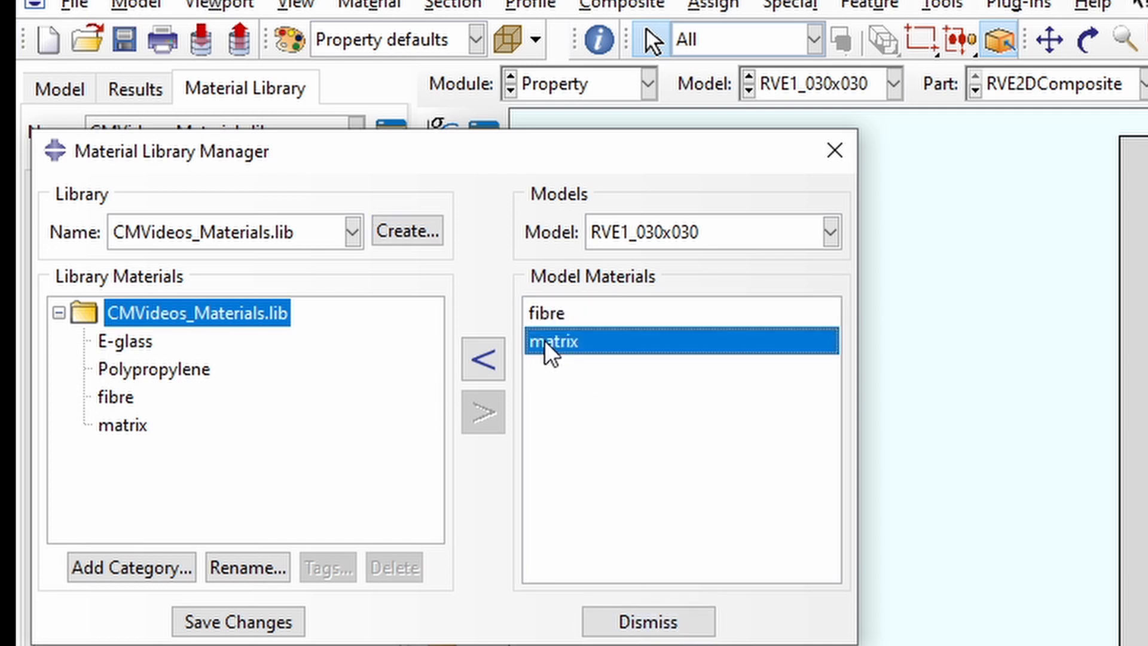
pyautogui.click(556, 317)
pyautogui.click(562, 347)
pyautogui.click(559, 310)
pyautogui.click(557, 345)
pyautogui.doubleClick(115, 398)
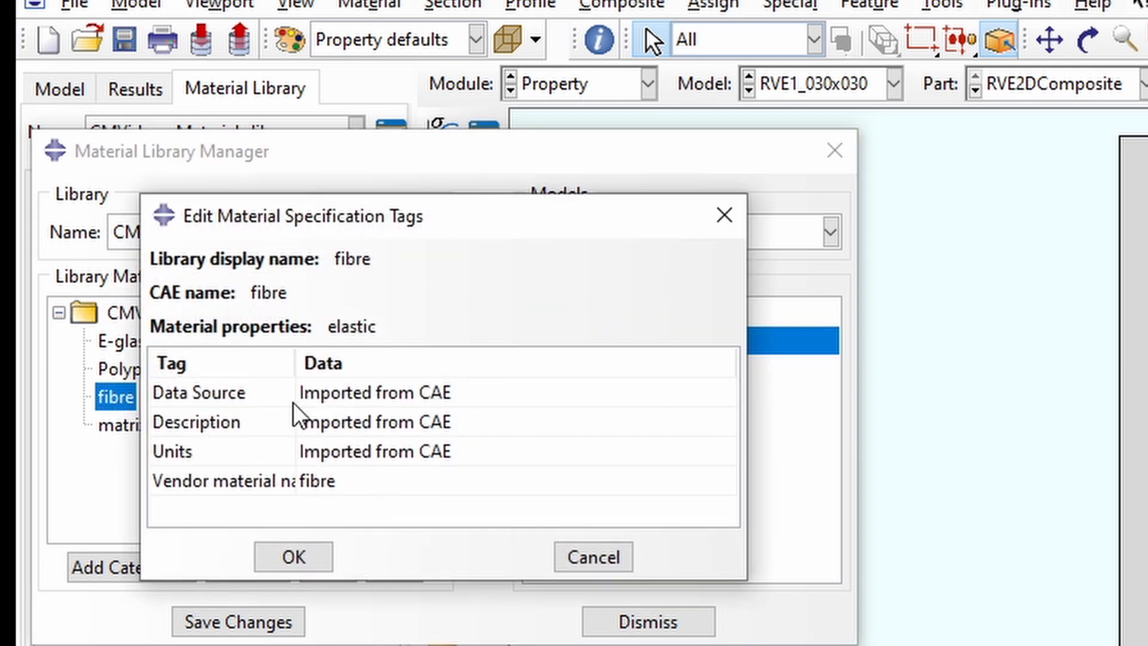
pyautogui.click(586, 557)
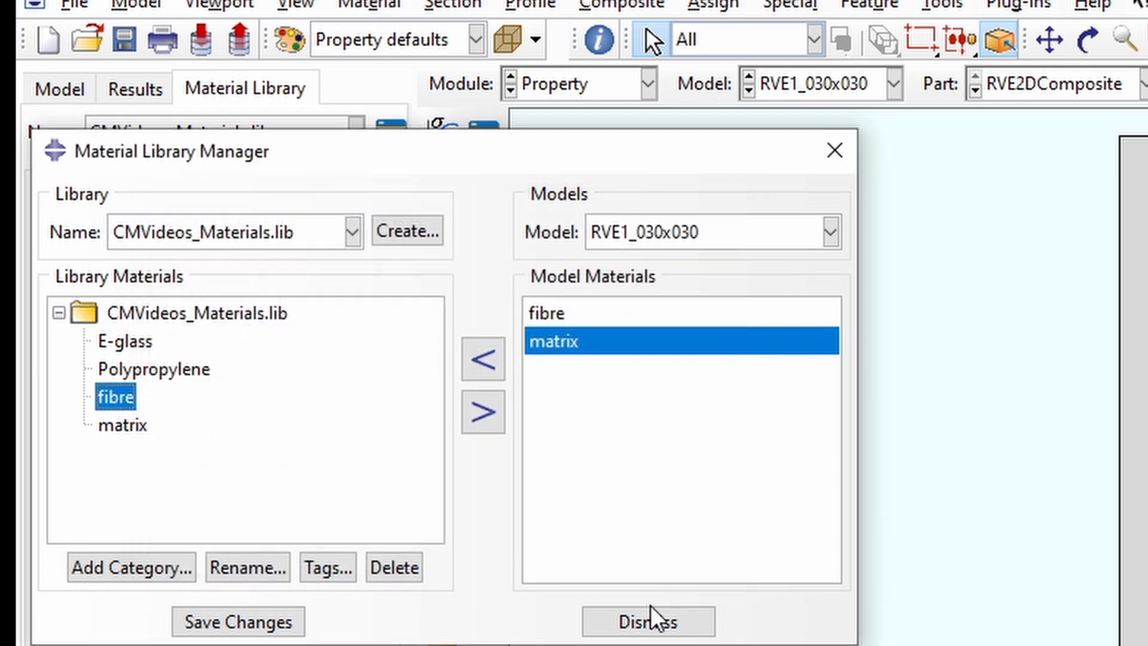
pyautogui.click(651, 622)
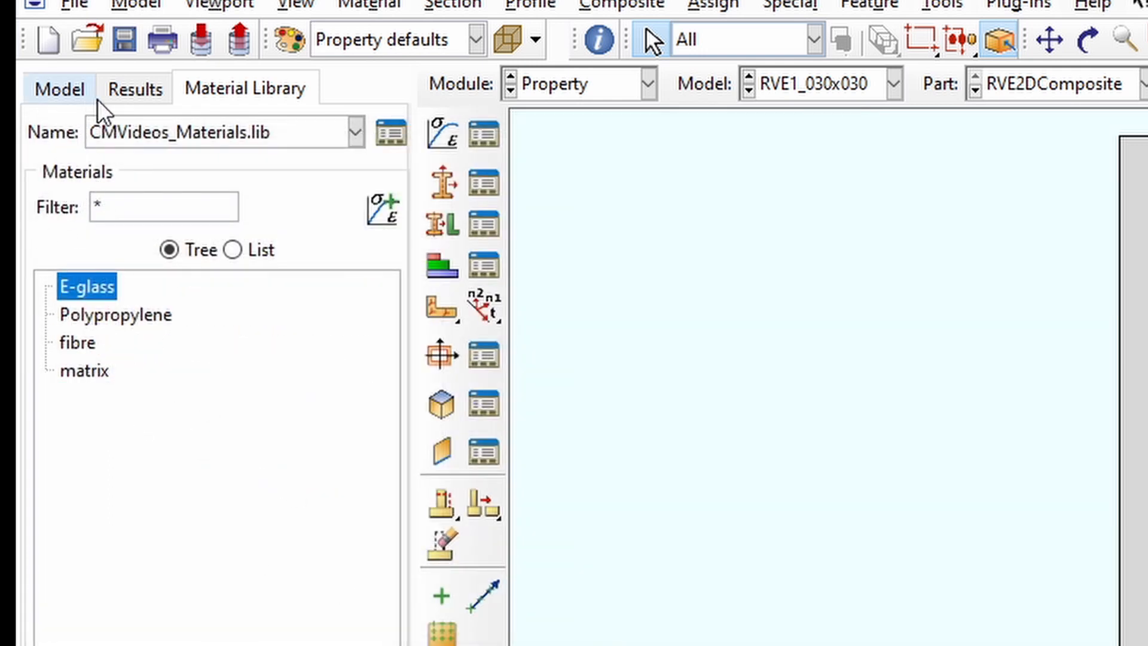
# Check the material behaviors of the RVE1_030x030 model's fibre material and close it without changes
pyautogui.click(69, 95)
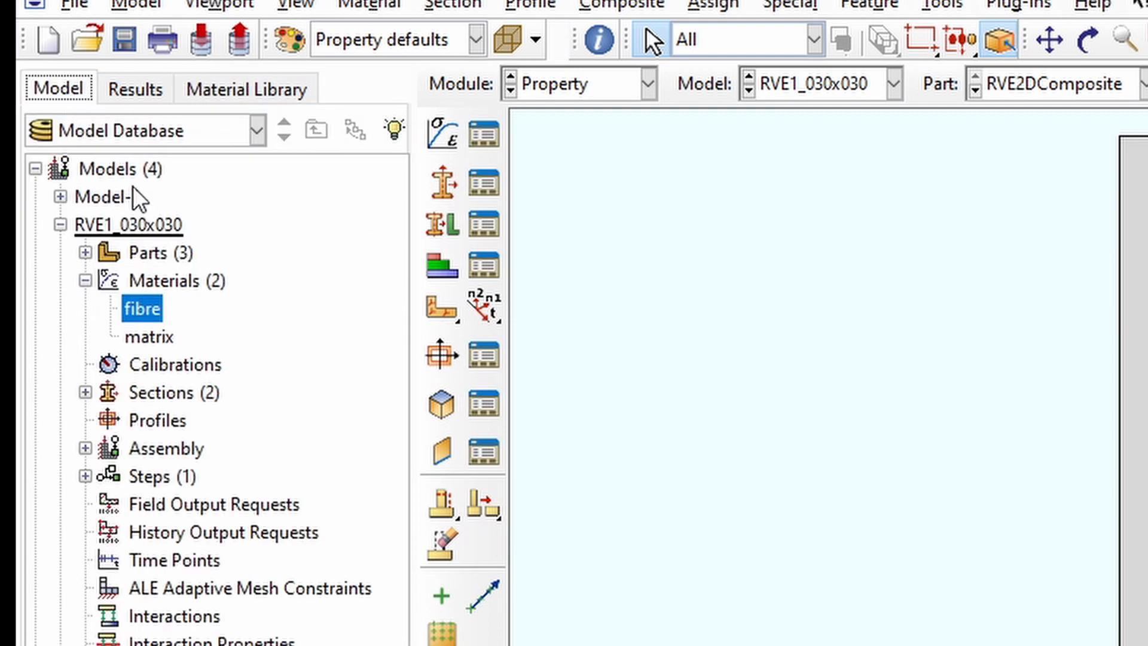
pyautogui.doubleClick(142, 310)
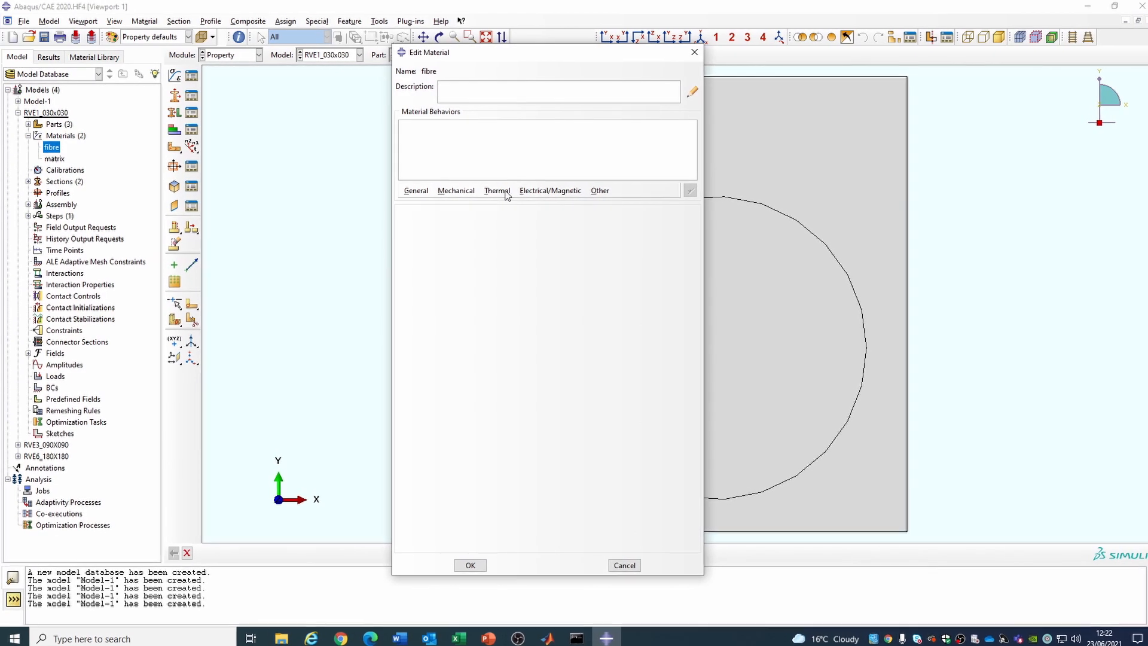
pyautogui.click(632, 571)
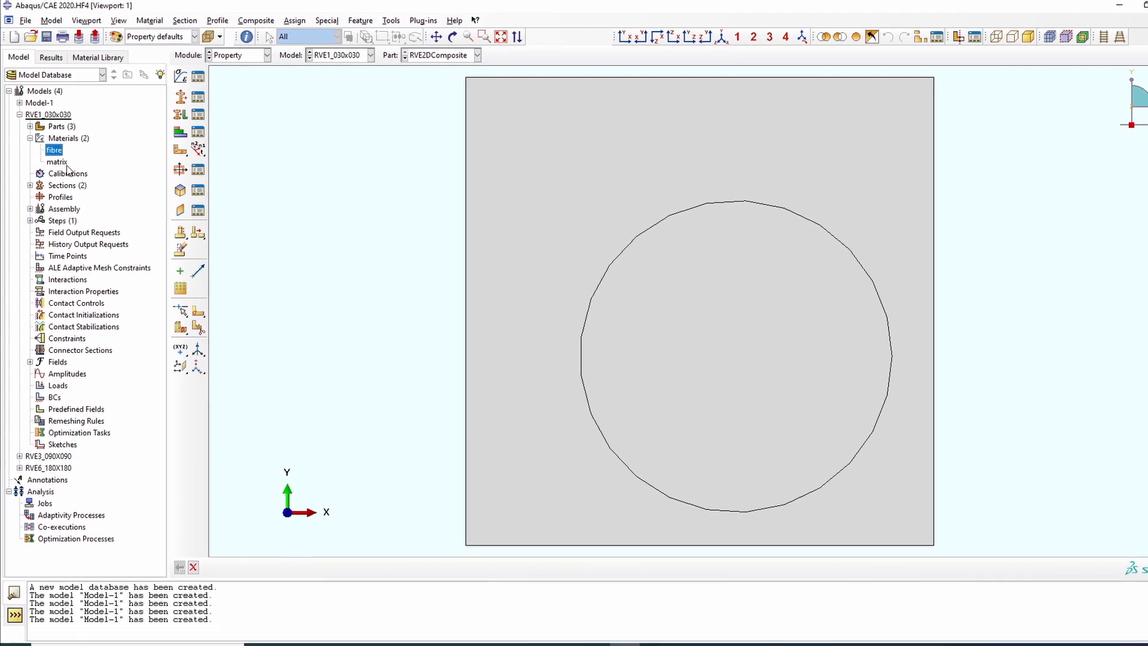
# Make RVE1_030x030 the current model and copy the E-glass material from the CMVideos_Materials.lib library into it
pyautogui.click(98, 57)
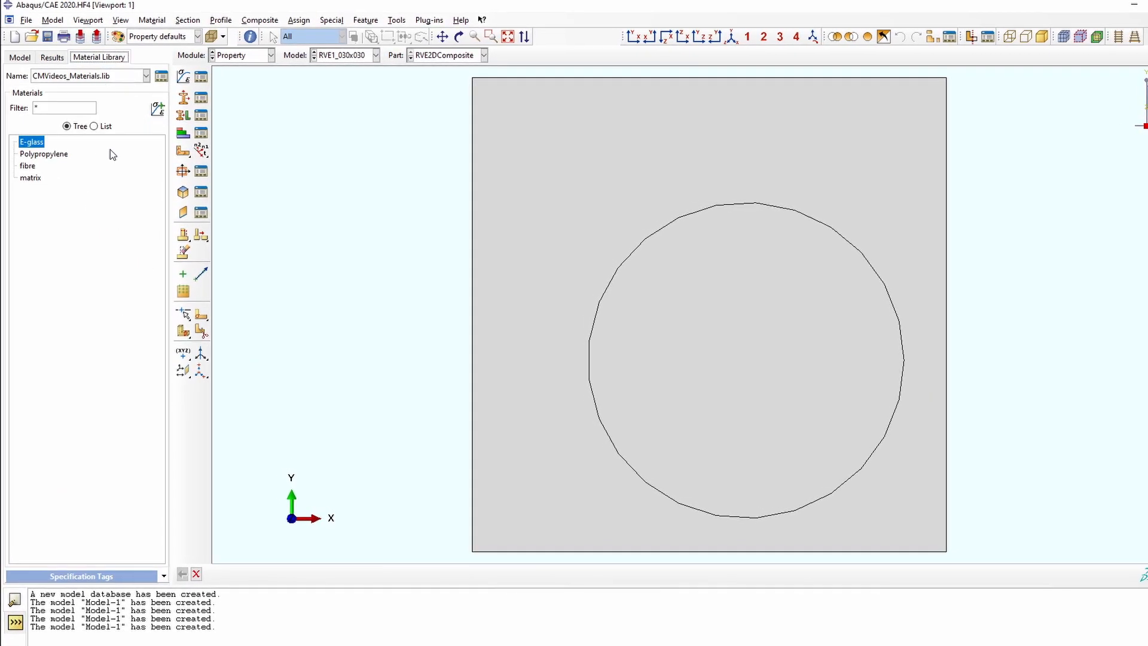
pyautogui.click(21, 57)
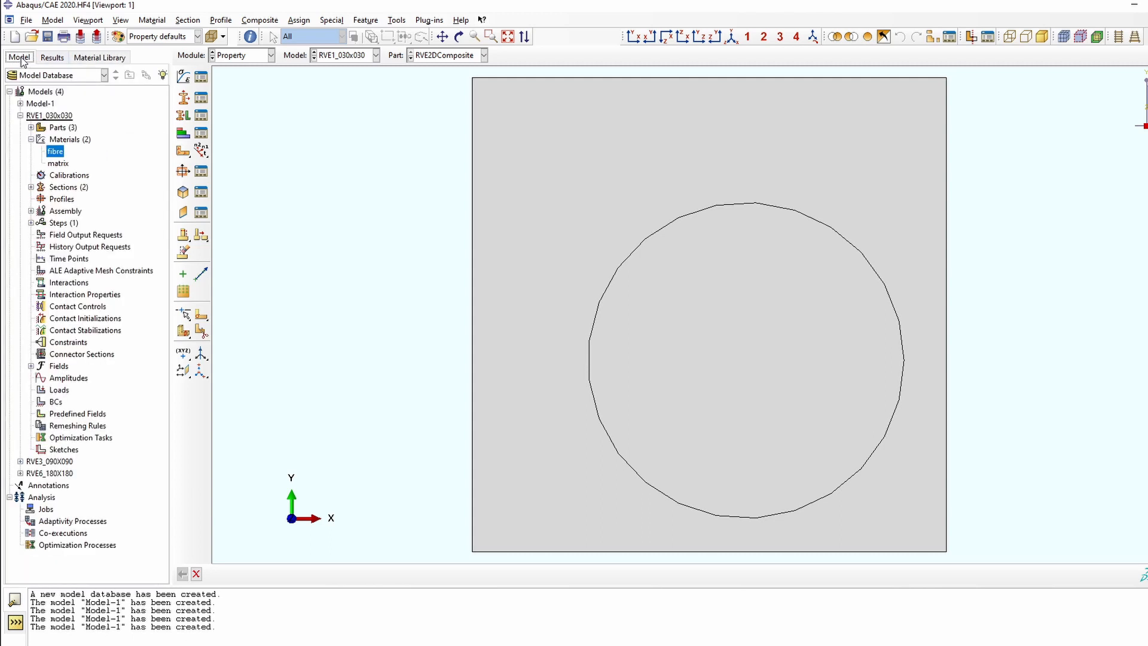
pyautogui.doubleClick(55, 116)
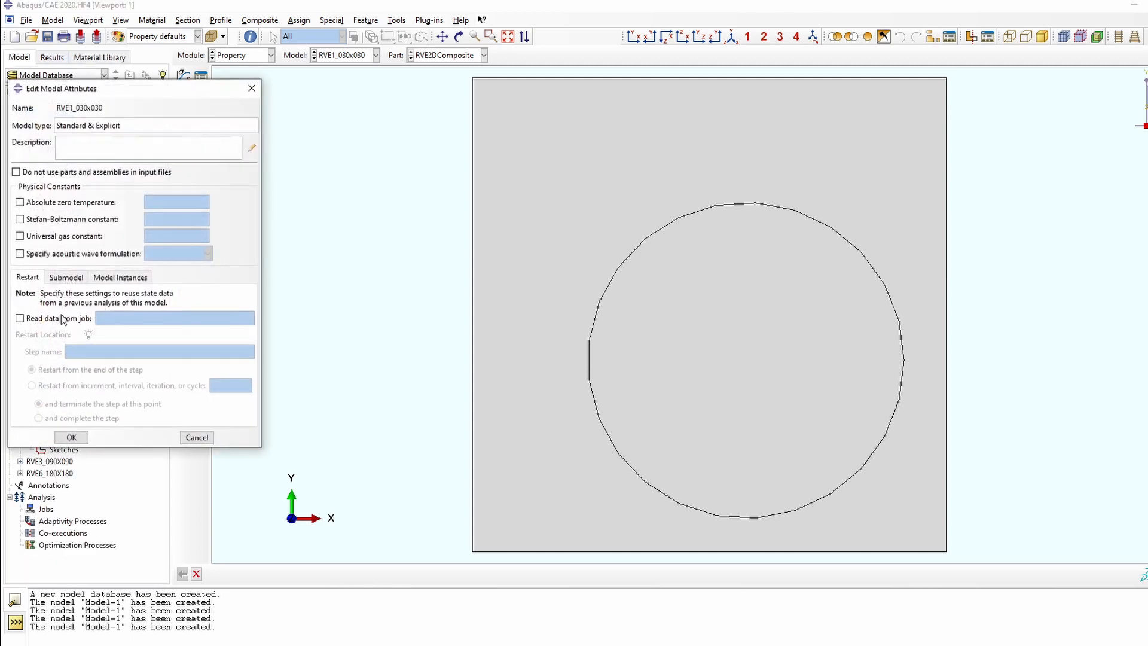
pyautogui.click(252, 88)
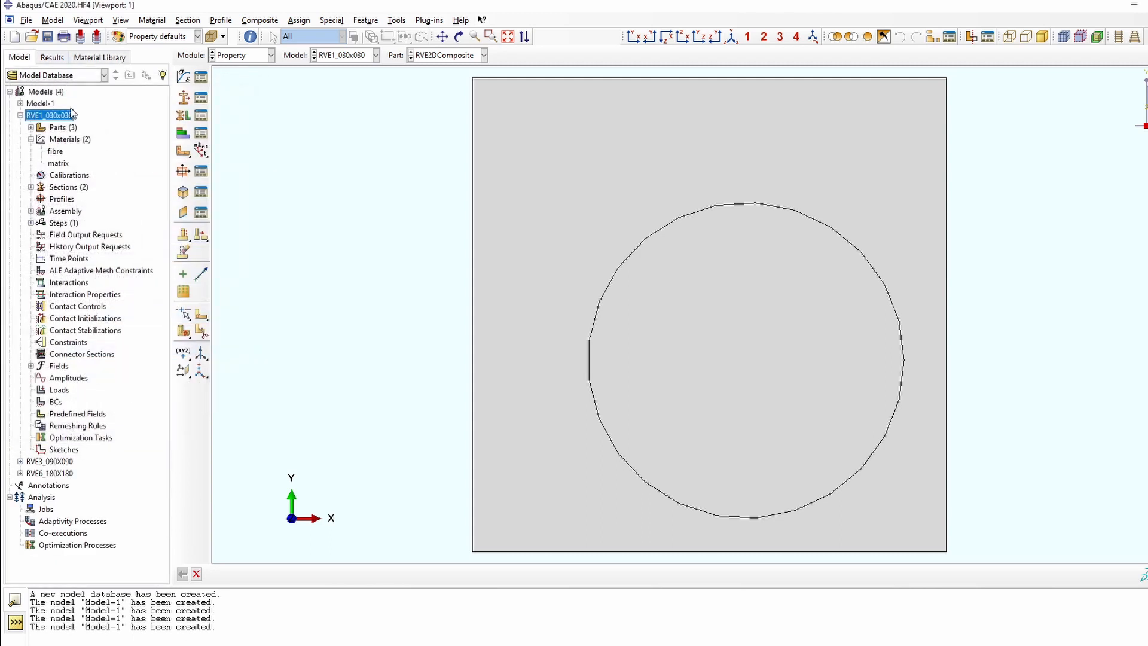
pyautogui.click(87, 58)
pyautogui.click(159, 112)
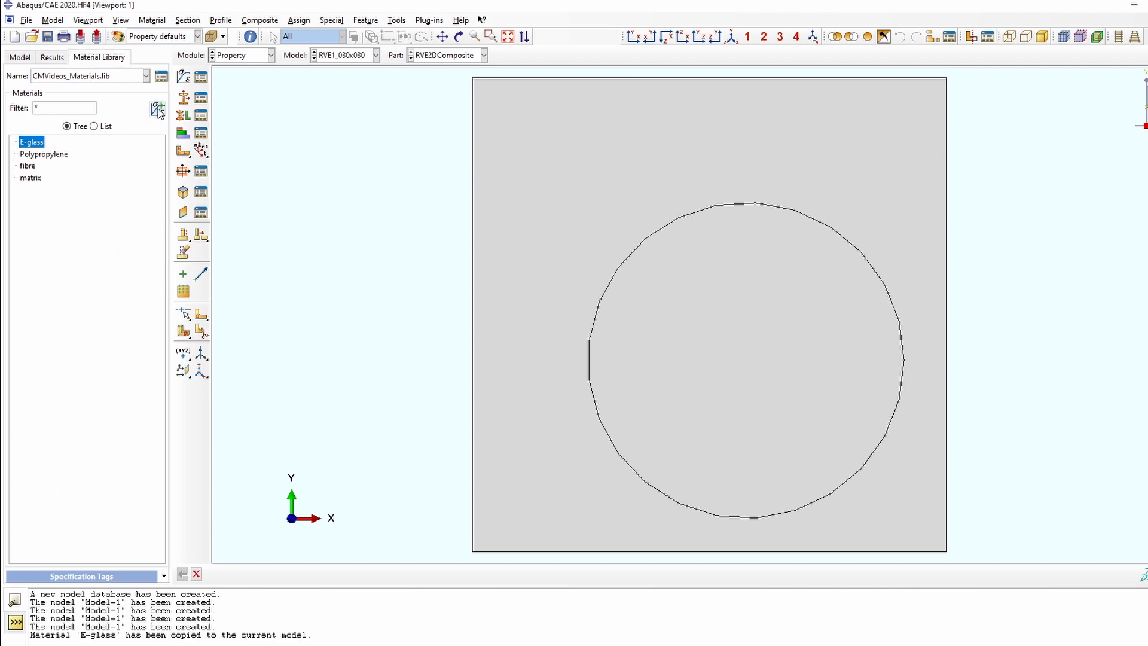
# Copy the library's fibre and matrix materials into the RVE1_030x030 model, overwriting its existing definitions
pyautogui.click(41, 167)
pyautogui.click(157, 111)
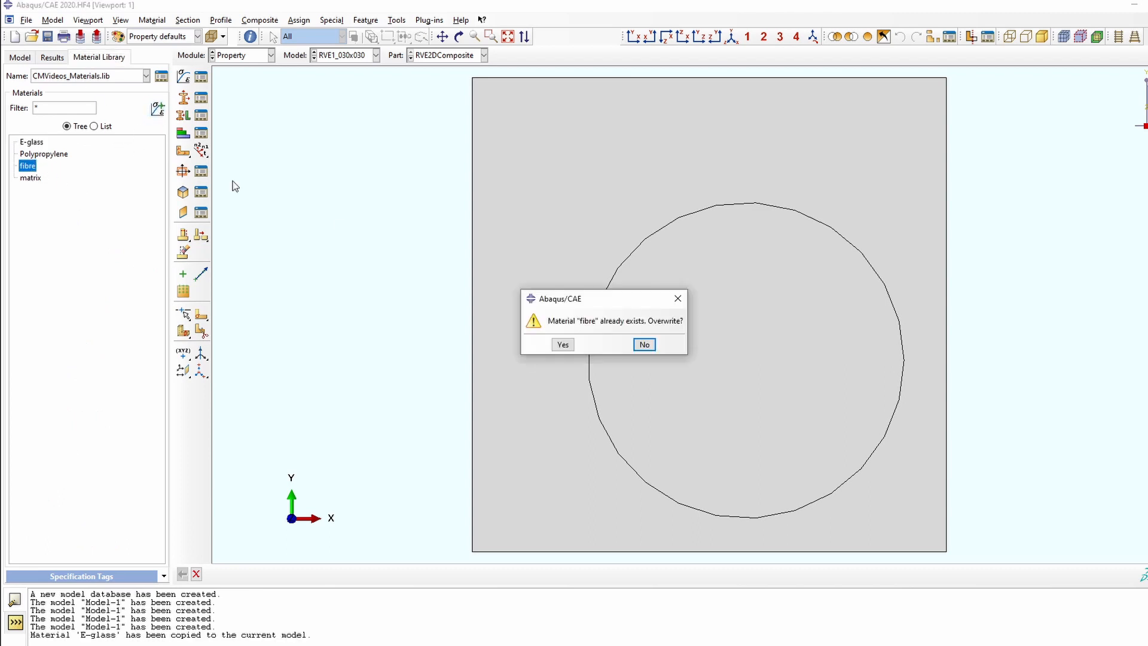
pyautogui.click(561, 344)
pyautogui.click(30, 179)
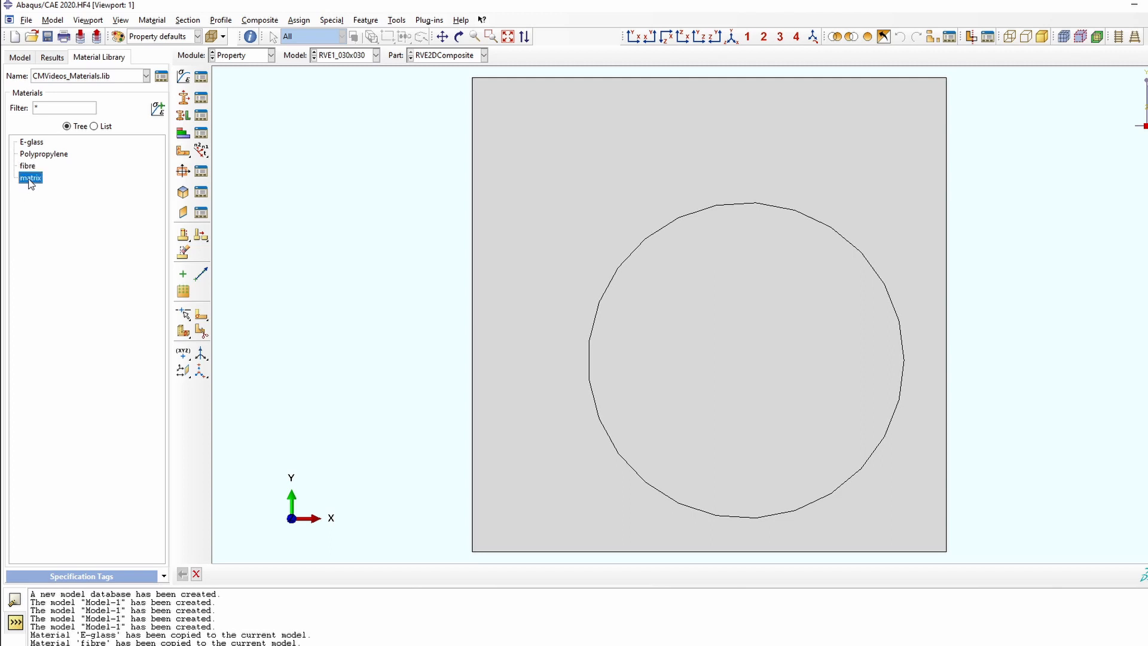
pyautogui.click(159, 114)
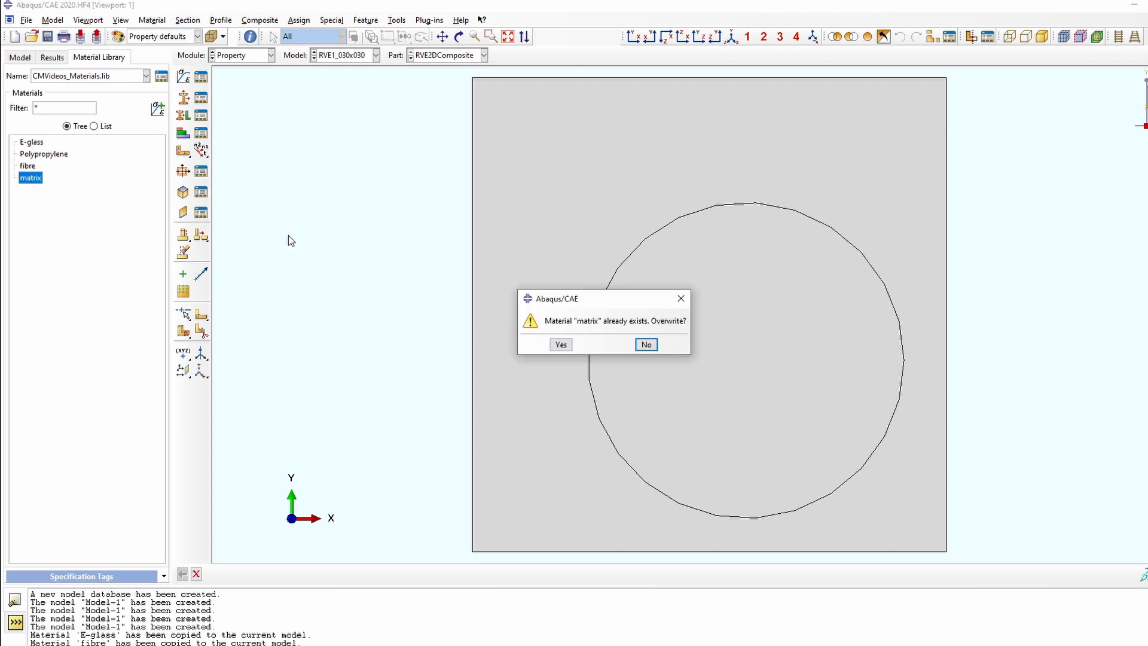
pyautogui.click(560, 343)
# Check the elastic data of the fibre and matrix materials in the RVE1_030x030 model
pyautogui.click(20, 57)
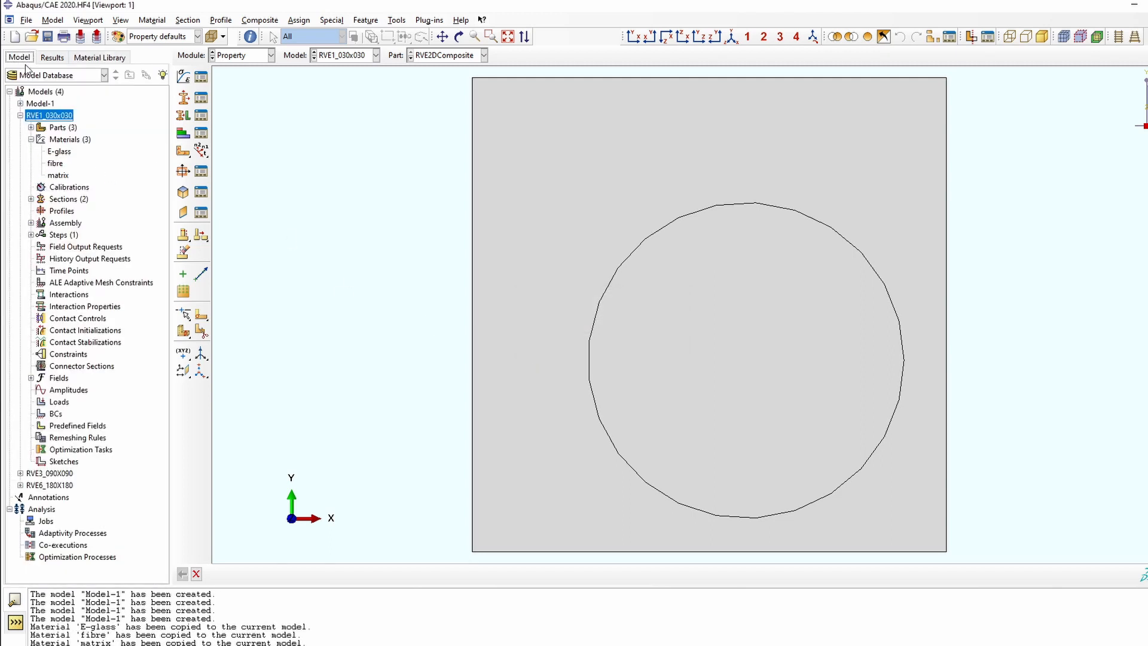
pyautogui.doubleClick(67, 162)
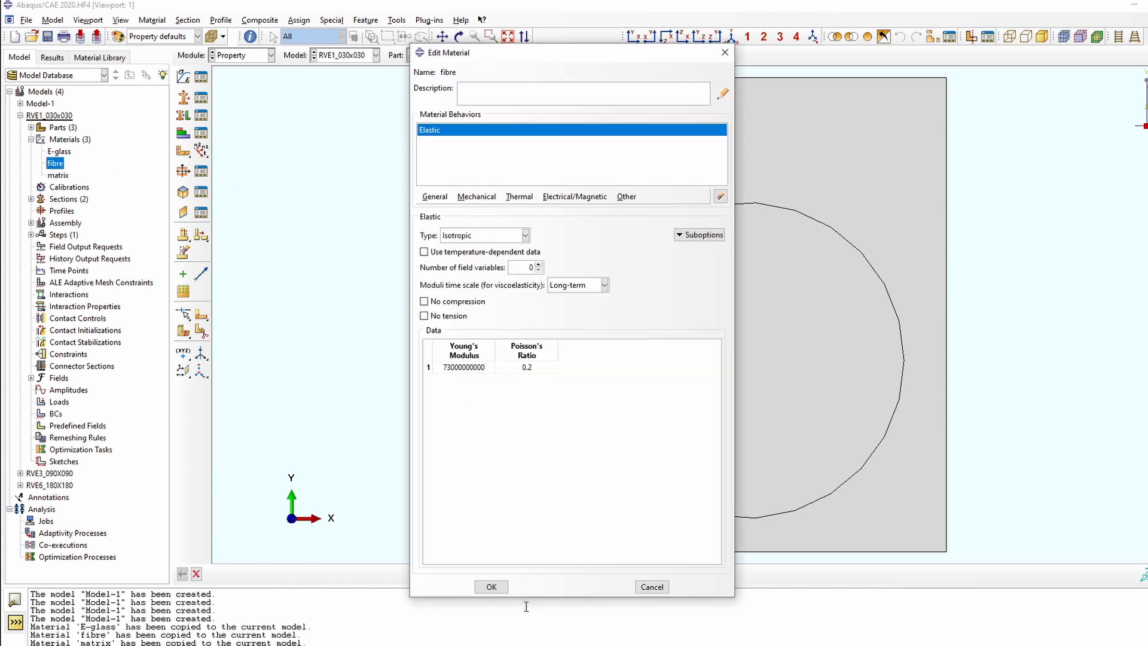
pyautogui.click(491, 587)
pyautogui.doubleClick(58, 174)
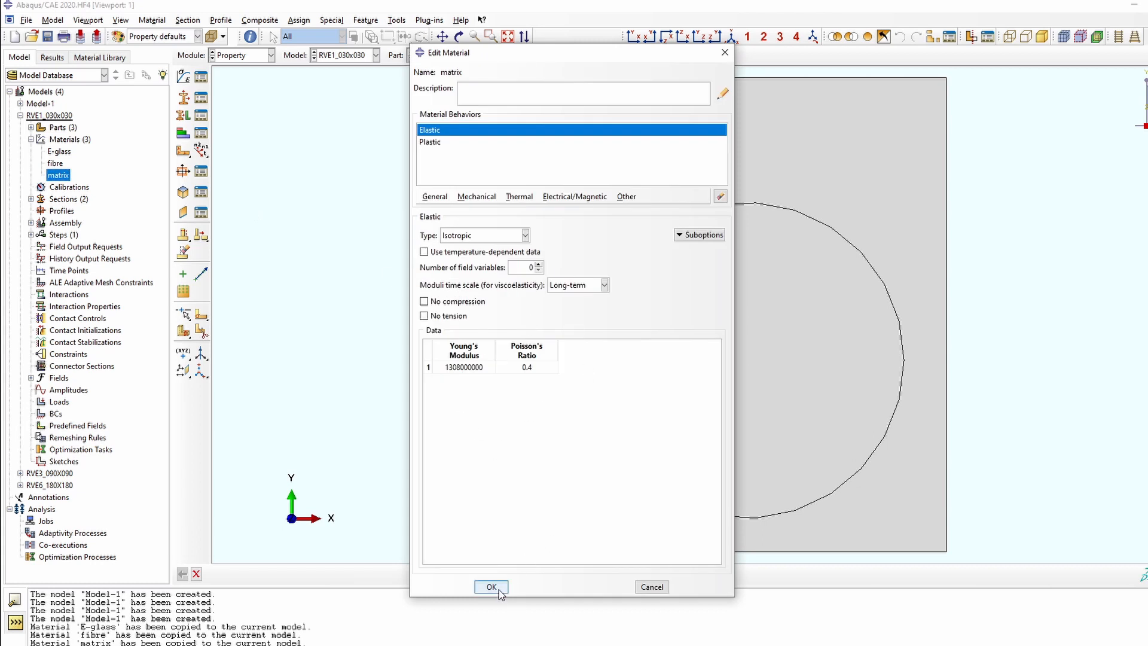
pyautogui.click(491, 587)
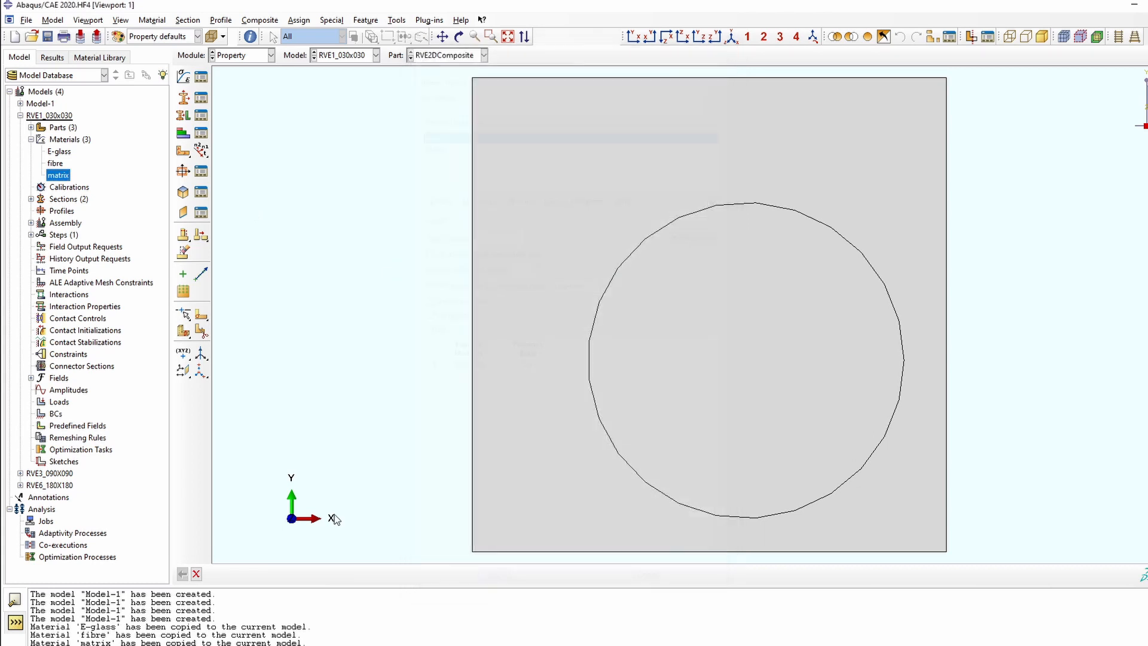
pyautogui.click(30, 139)
pyautogui.click(20, 116)
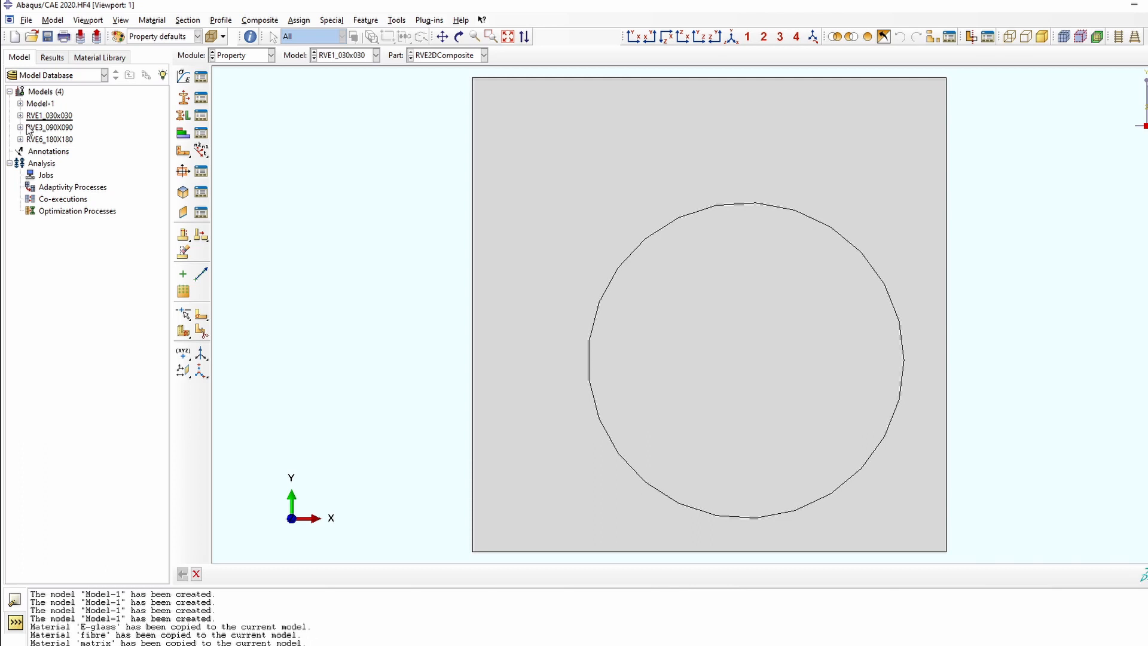
# Make RVE3_090X090 the current model and overwrite its fibre and matrix materials with the library versions
pyautogui.click(30, 129)
pyautogui.doubleClick(24, 127)
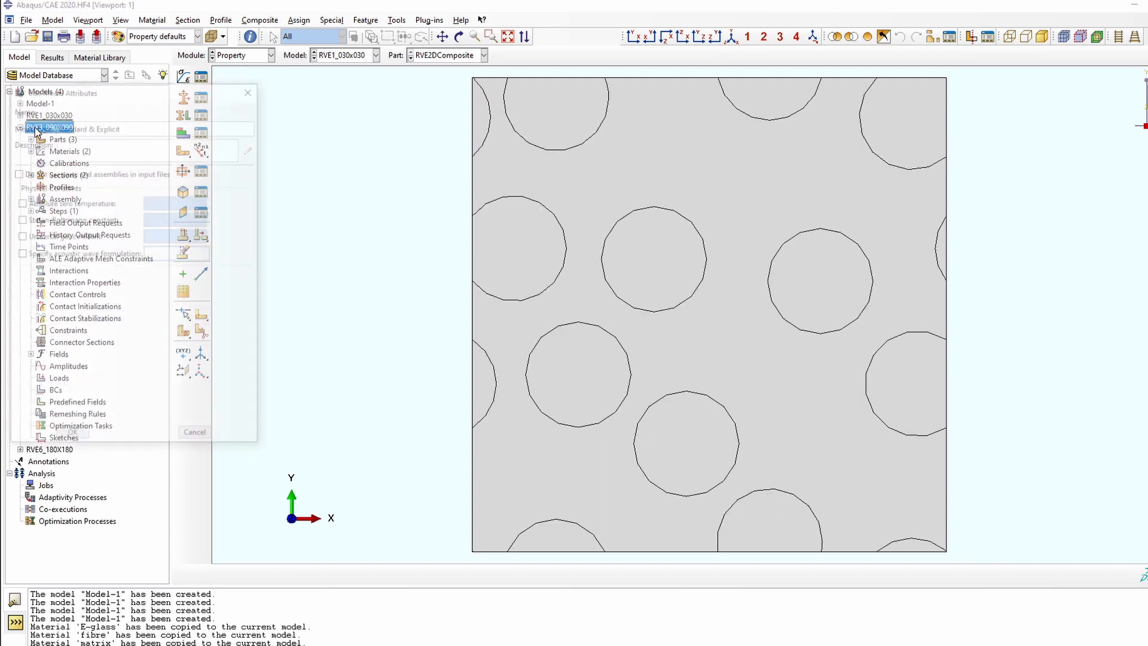
pyautogui.click(251, 90)
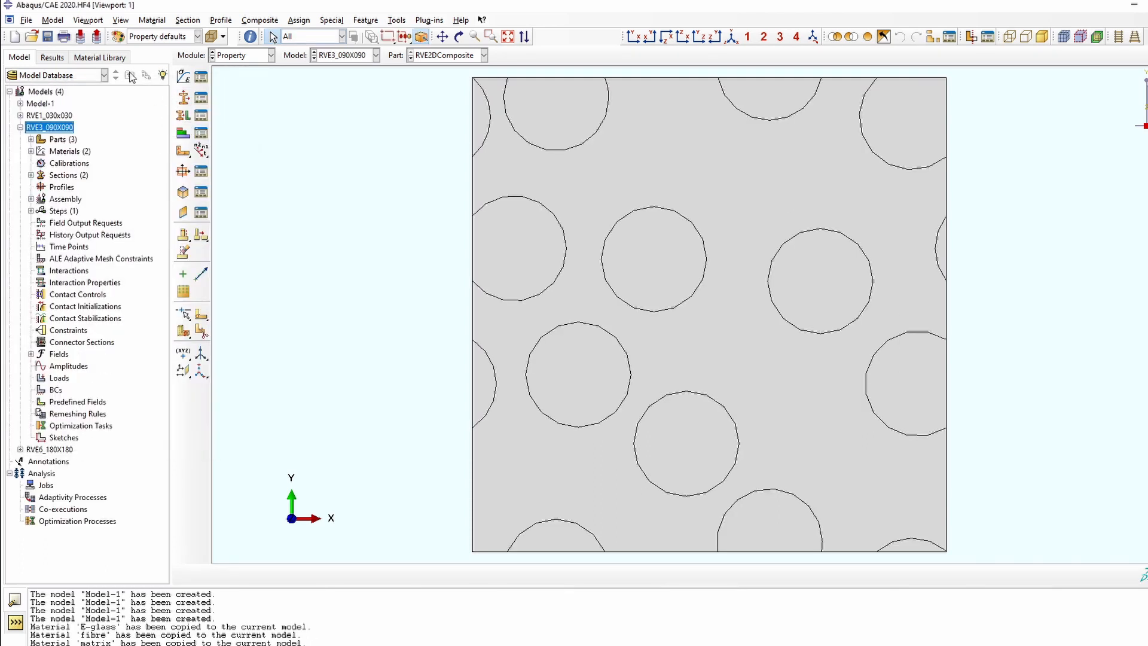
pyautogui.click(113, 58)
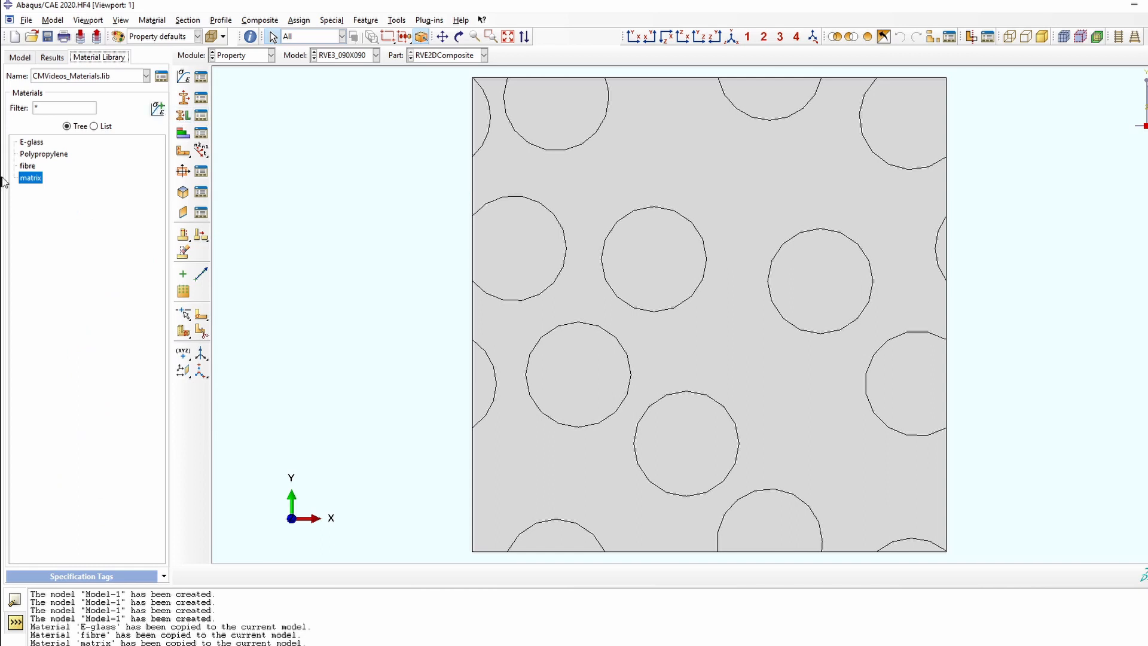
pyautogui.moveTo(28, 165); pyautogui.dragTo(494, 277)
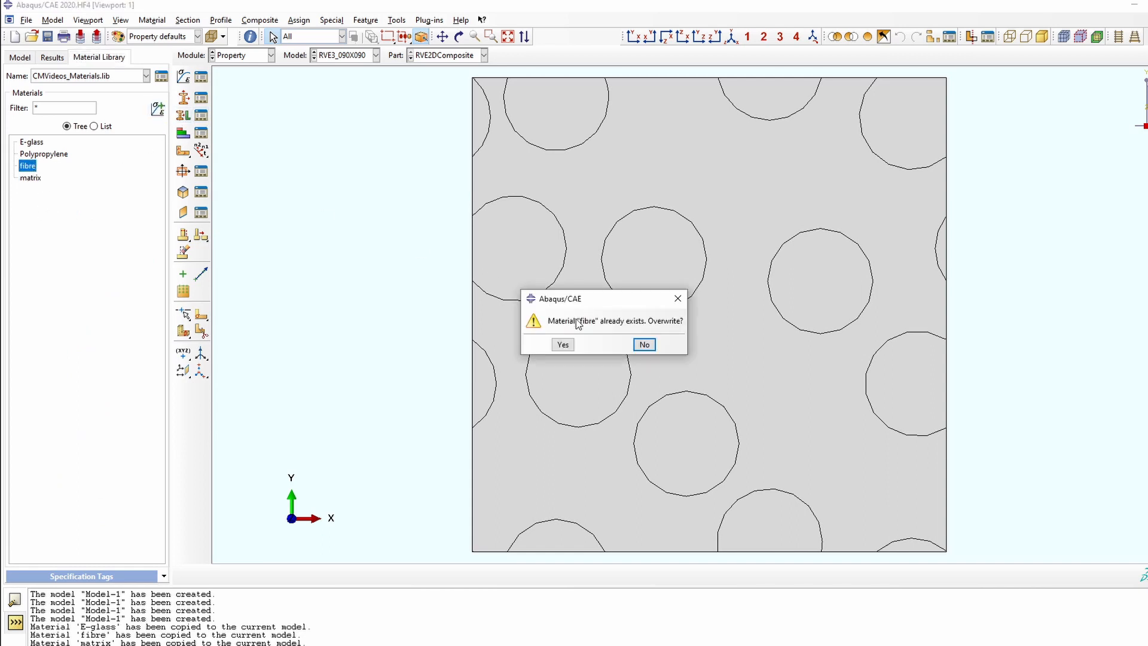
pyautogui.click(563, 346)
pyautogui.moveTo(30, 178); pyautogui.dragTo(473, 323)
pyautogui.click(560, 345)
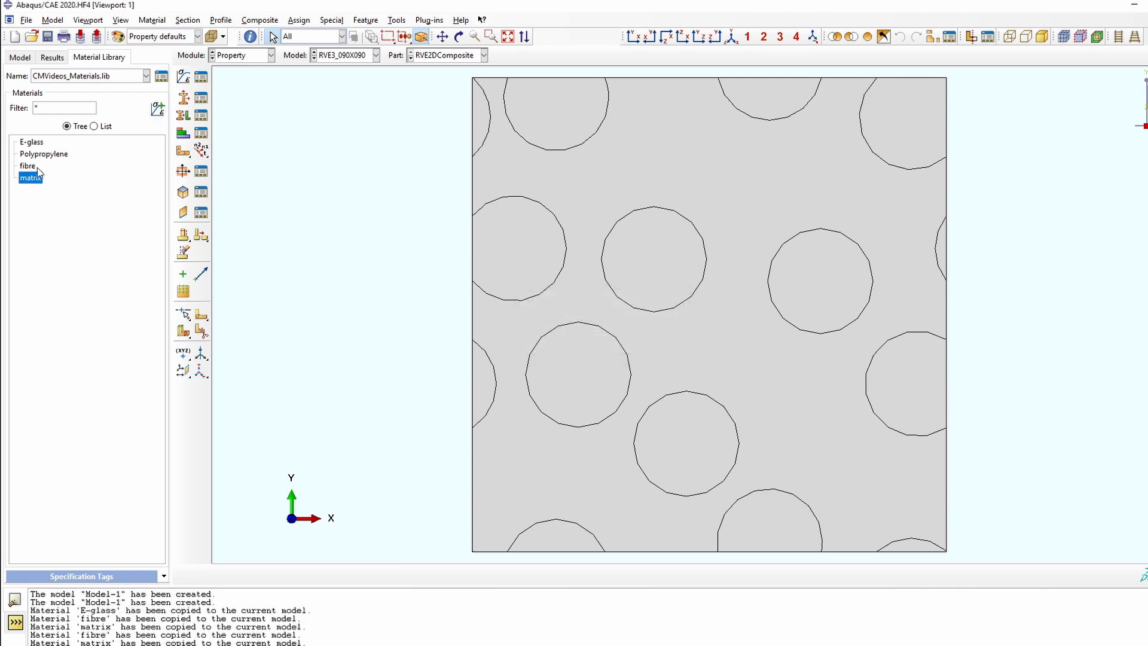
pyautogui.click(19, 57)
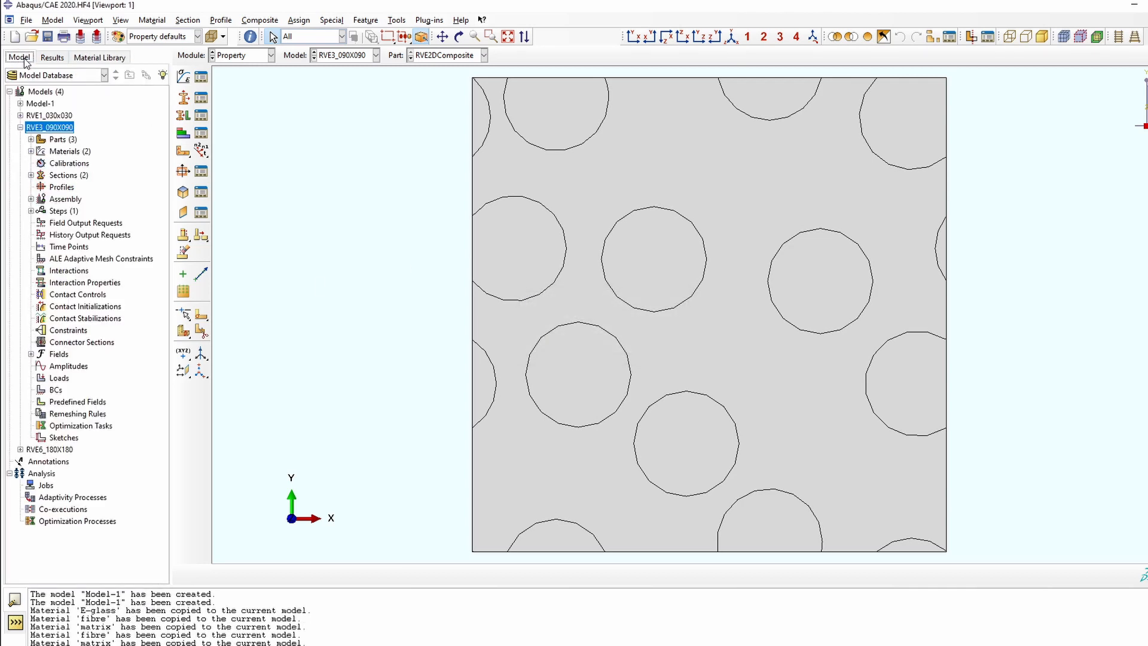
pyautogui.click(20, 127)
# Make RVE6_180X180 the current model and overwrite its fibre and matrix materials with the library versions
pyautogui.click(20, 140)
pyautogui.doubleClick(48, 139)
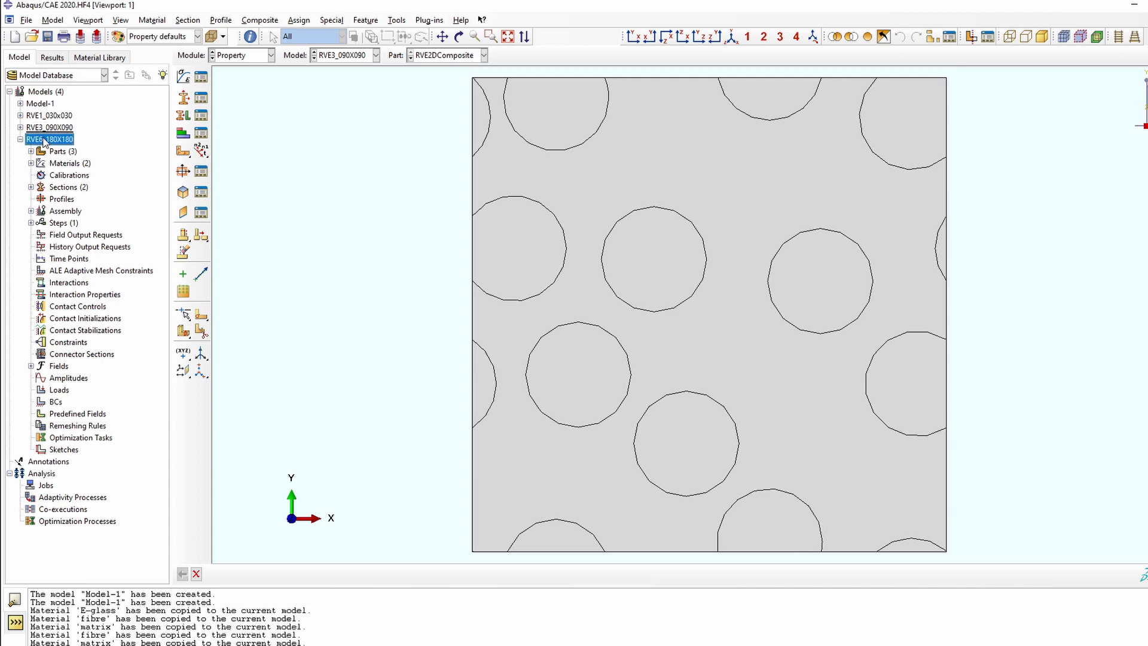
pyautogui.click(252, 88)
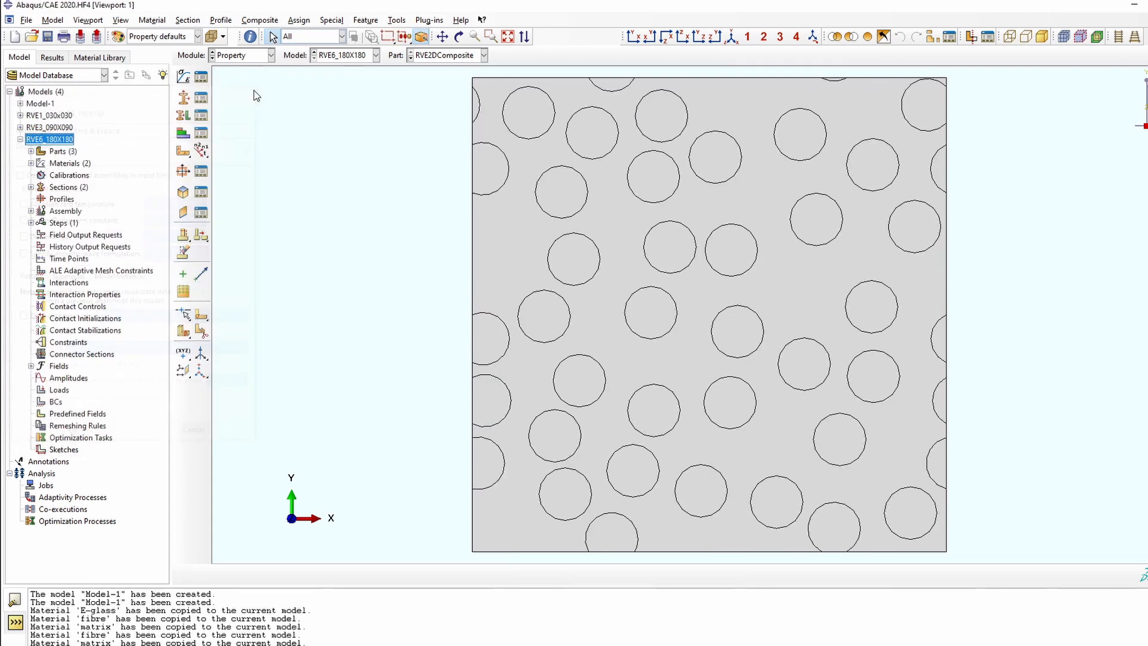
pyautogui.click(102, 57)
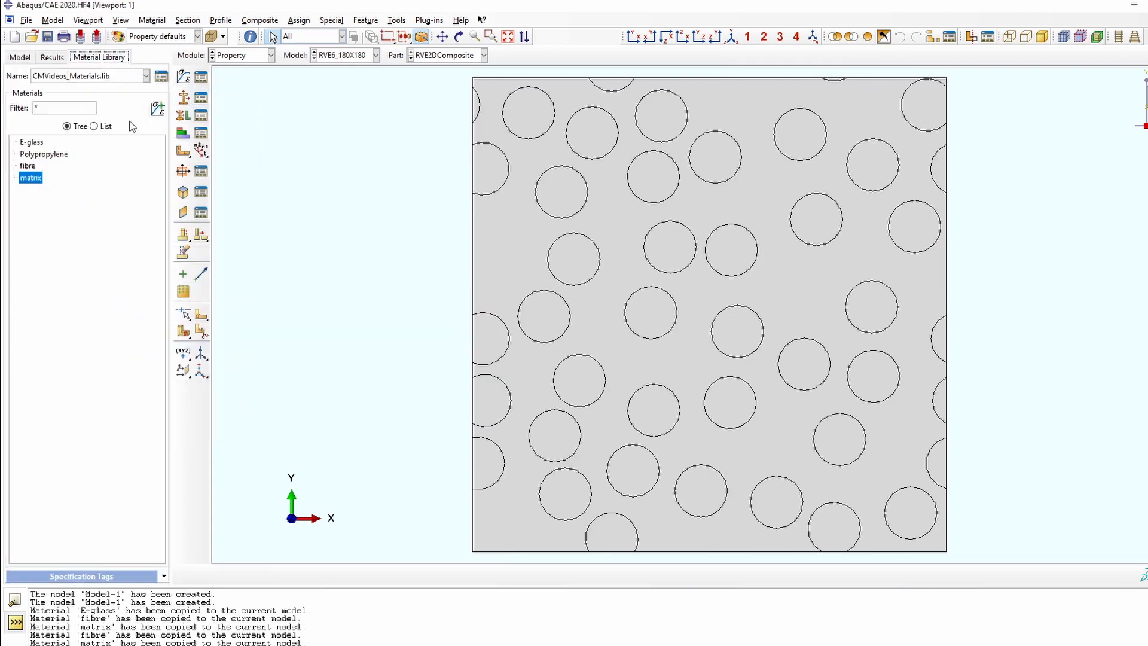
pyautogui.click(28, 166)
pyautogui.click(158, 110)
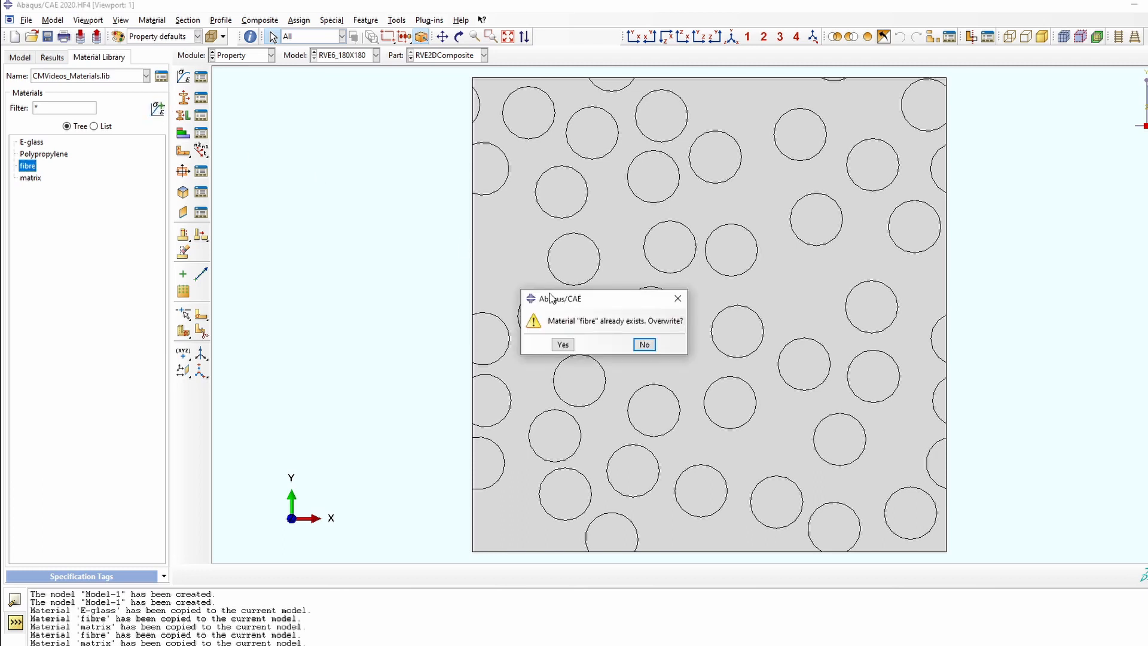
pyautogui.click(562, 346)
pyautogui.click(29, 178)
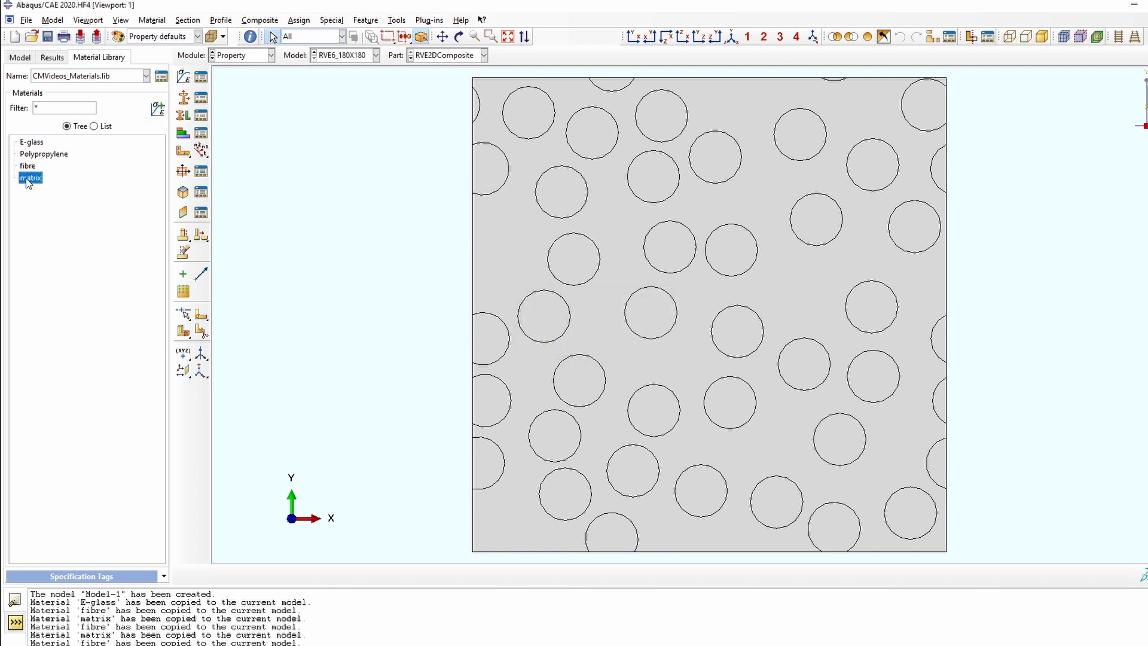
pyautogui.click(158, 111)
pyautogui.click(562, 346)
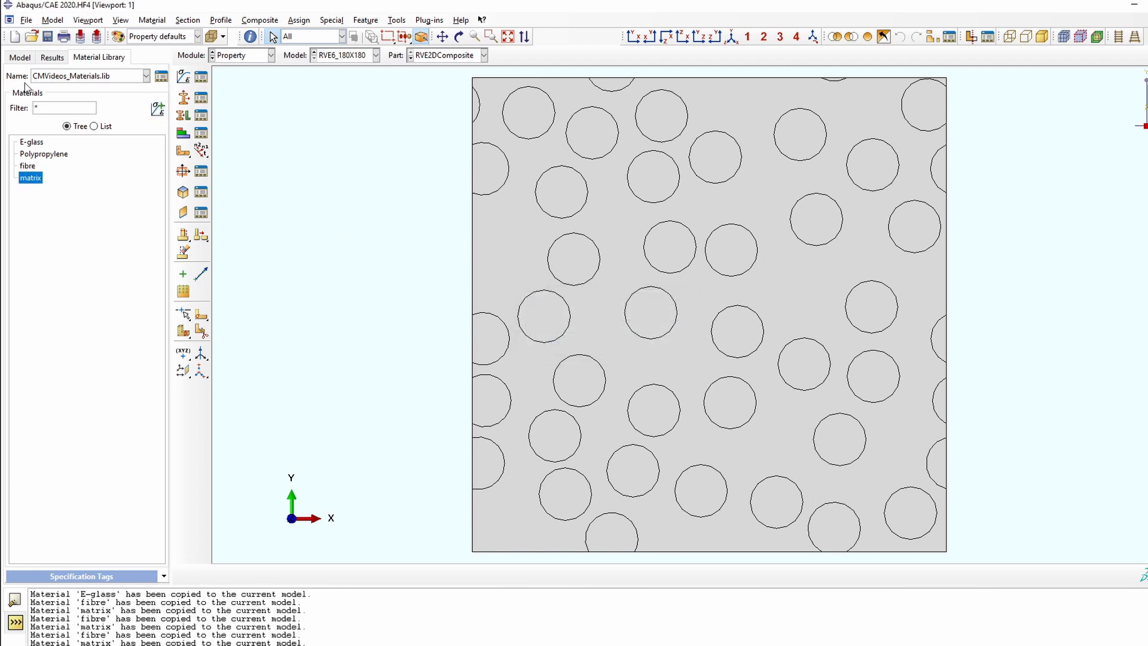
pyautogui.click(21, 59)
pyautogui.click(20, 139)
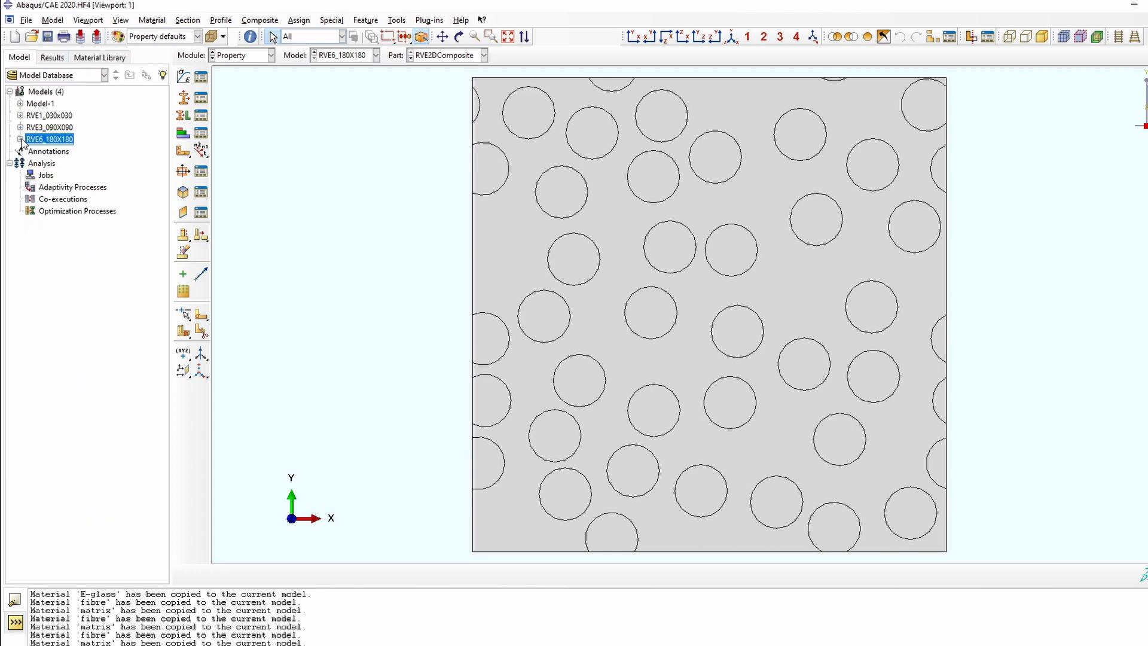
# Assign matrixSection to the region surrounding the circle in the RVE2DComposite part of RVE1_030x030, without creating a set
pyautogui.click(21, 115)
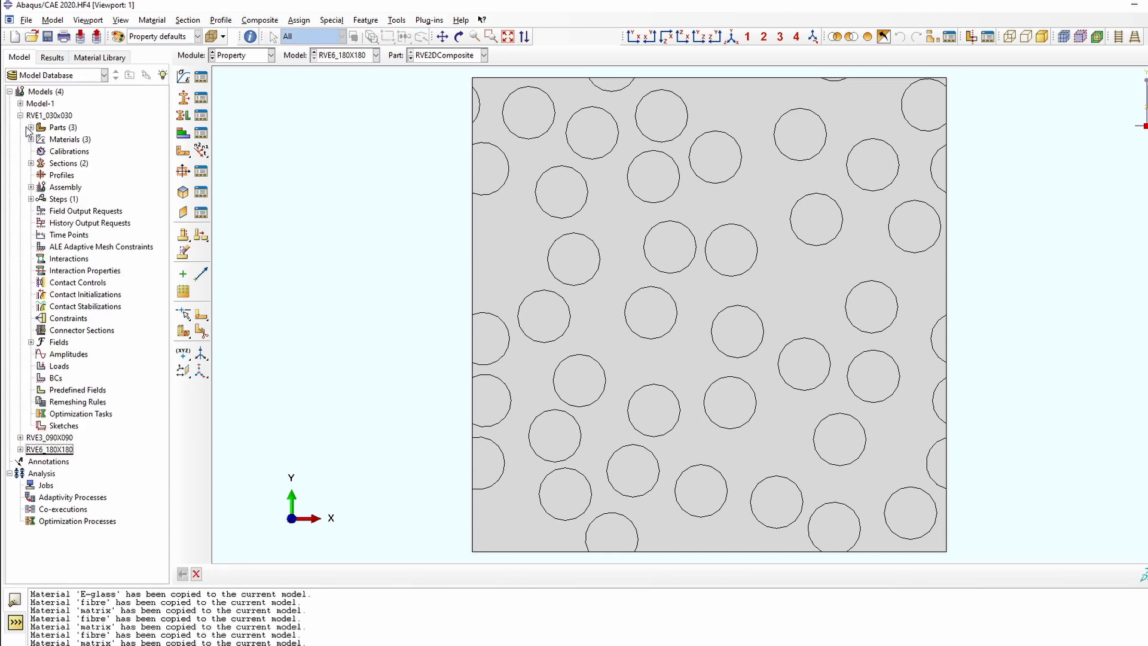
pyautogui.click(31, 128)
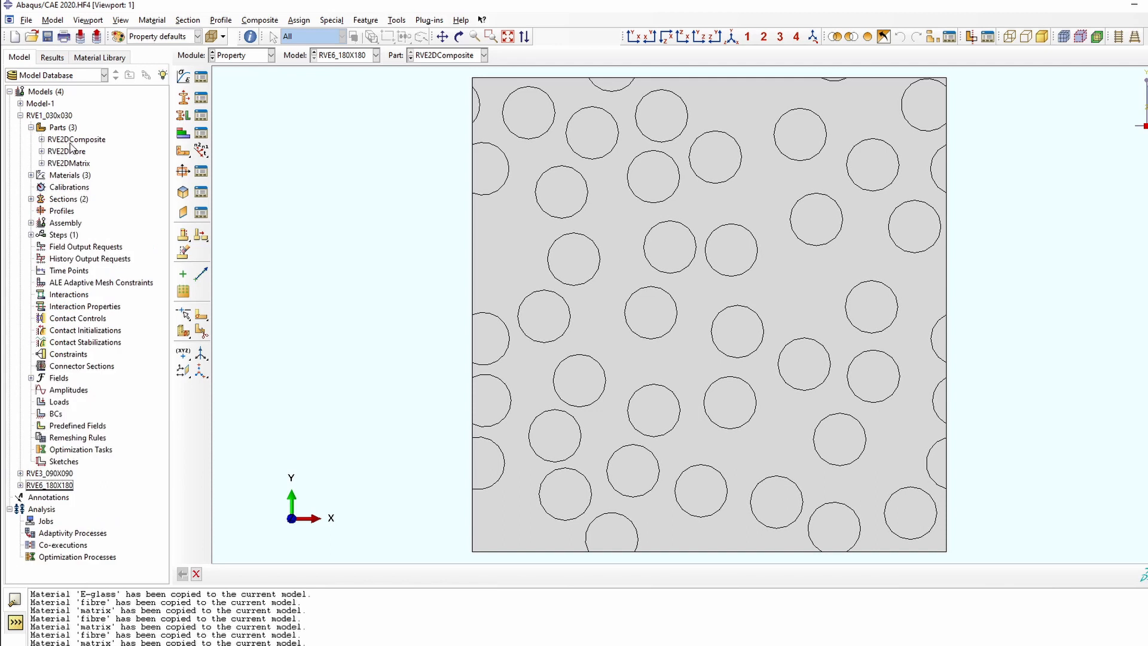
pyautogui.click(42, 139)
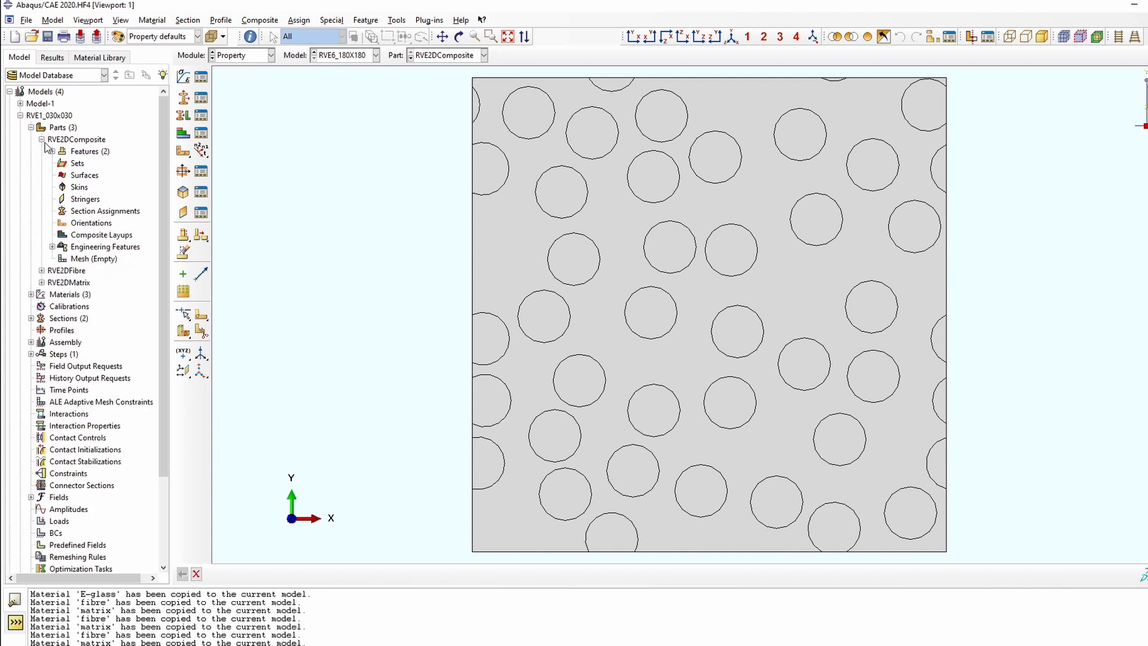
pyautogui.doubleClick(111, 213)
pyautogui.click(652, 160)
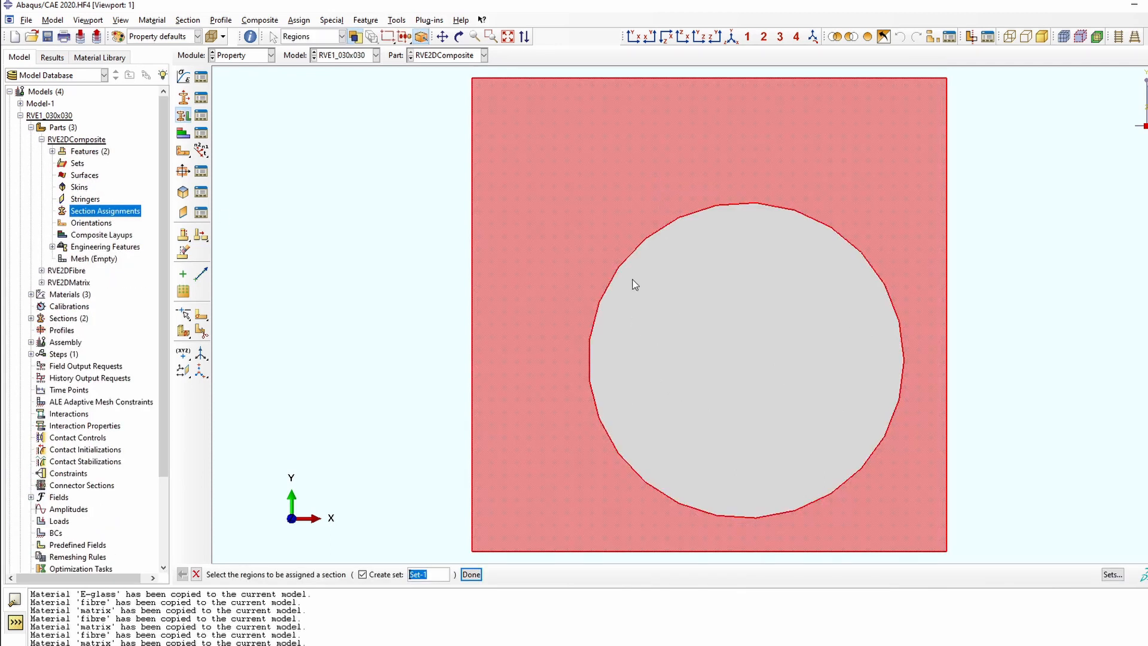
pyautogui.click(375, 575)
pyautogui.click(426, 575)
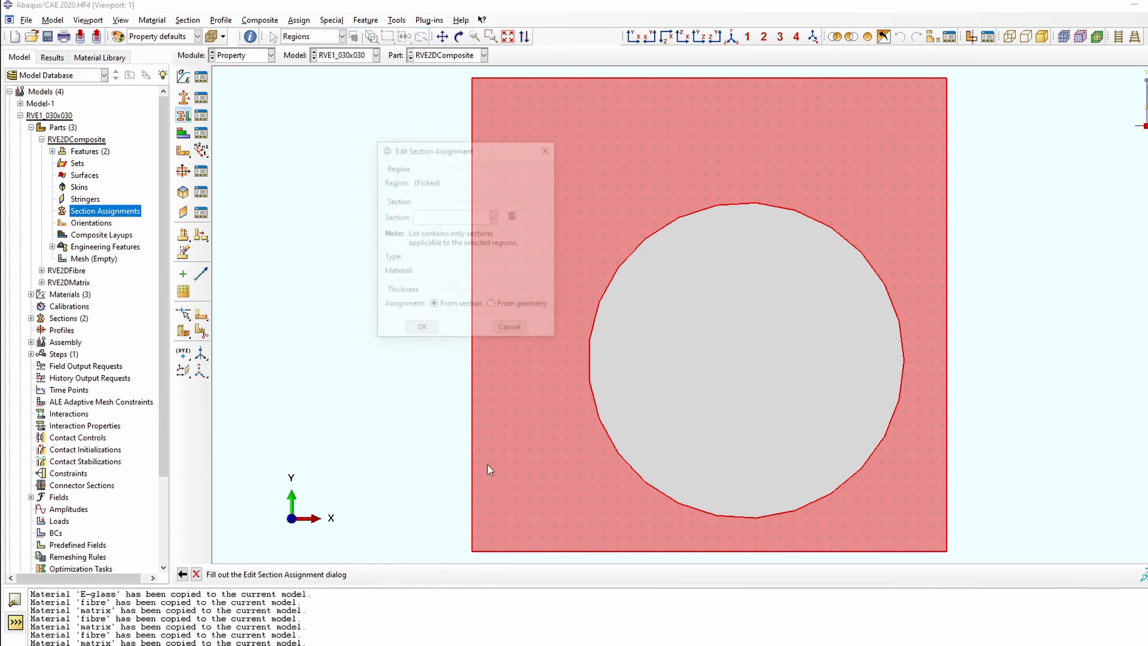
pyautogui.click(475, 217)
pyautogui.click(444, 244)
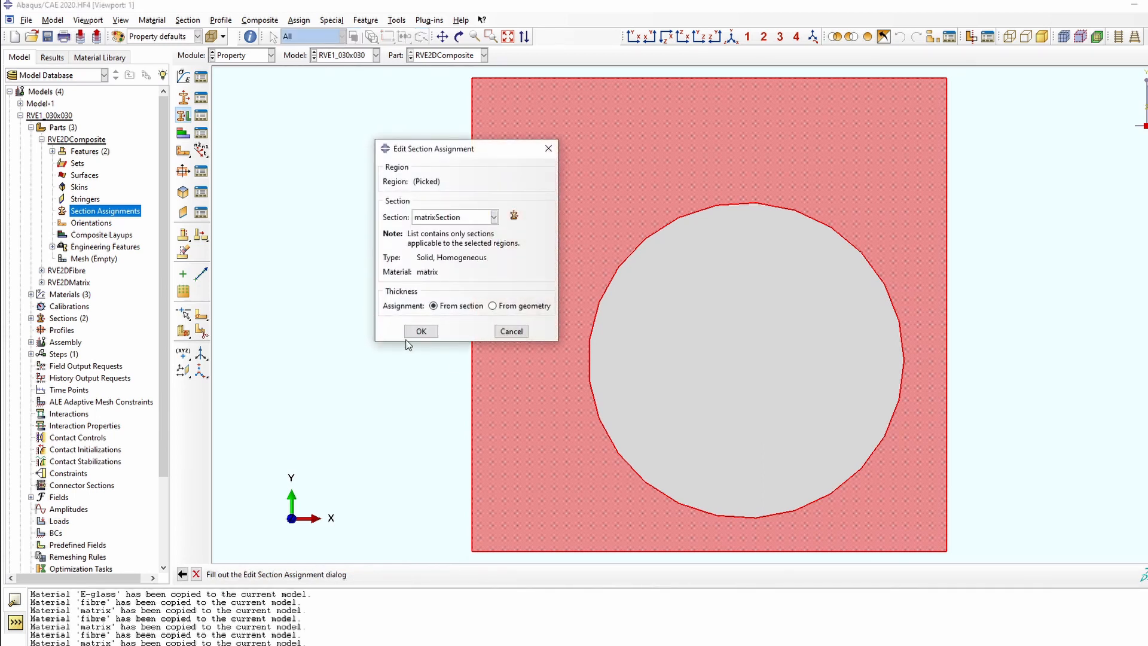
pyautogui.click(421, 330)
# Assign the fibre section to the circular region of RVE2DComposite and color-code the part by materials
pyautogui.click(748, 346)
pyautogui.click(425, 575)
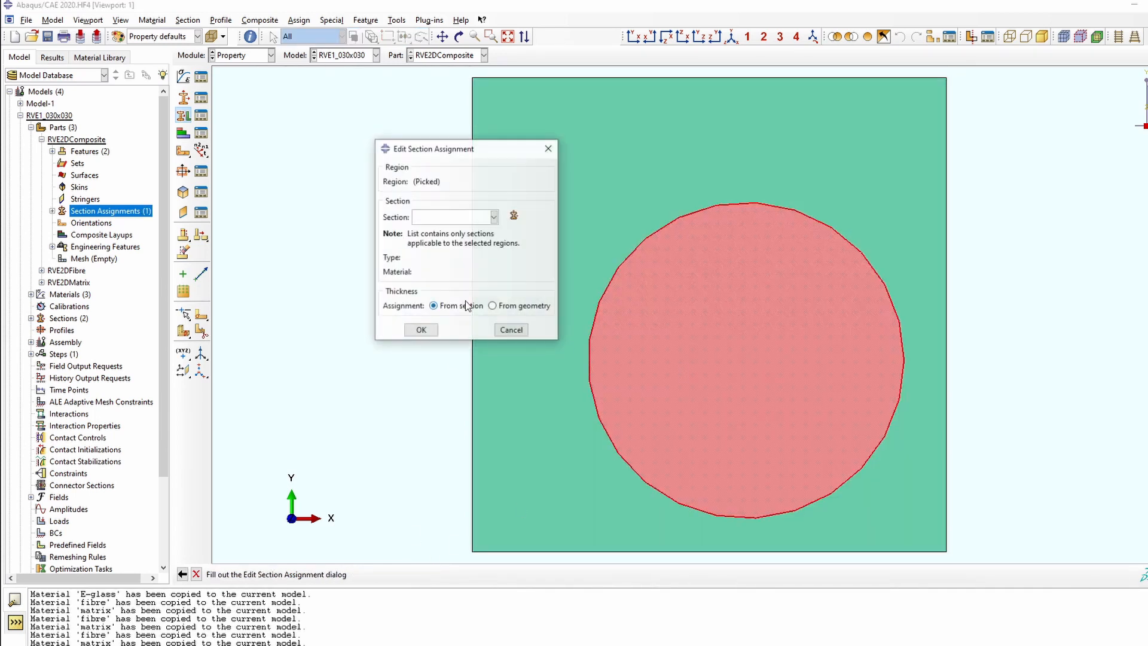
pyautogui.click(443, 217)
pyautogui.click(443, 229)
pyautogui.click(421, 331)
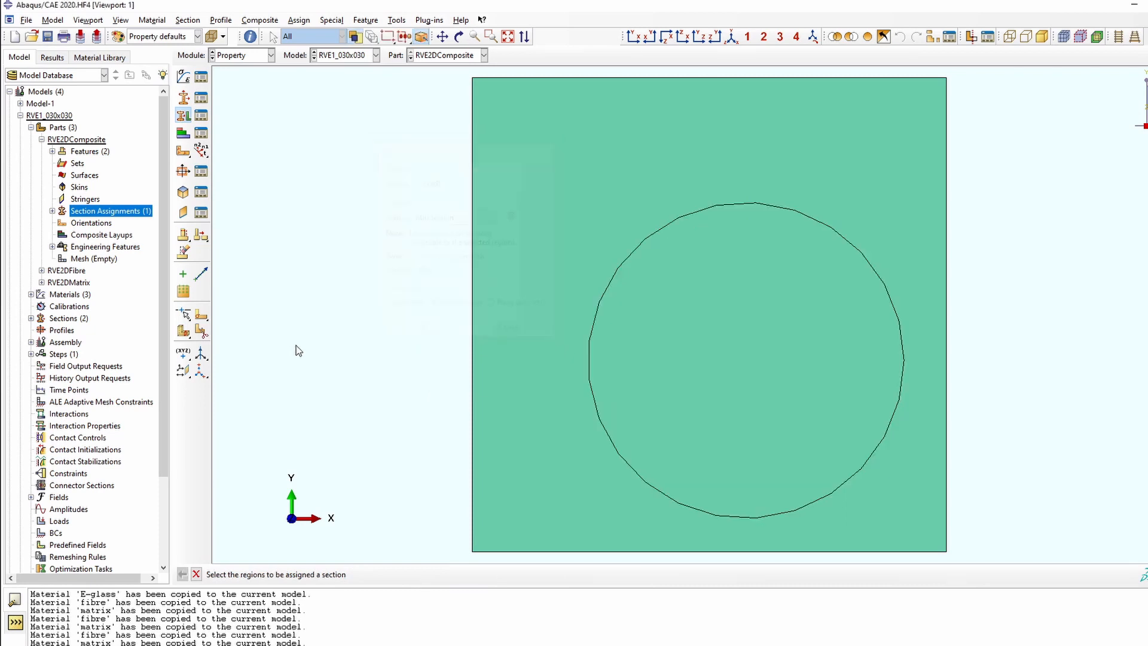
pyautogui.click(169, 38)
pyautogui.click(153, 87)
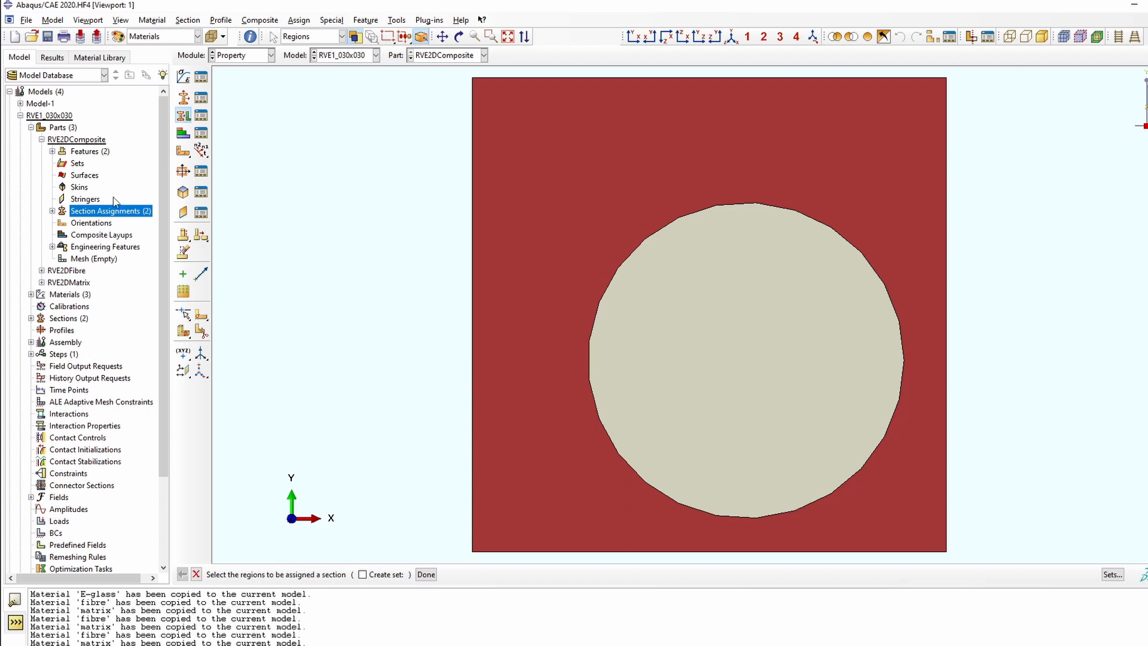
# Seed the RVE2DComposite part of RVE1_030x030 with an approximate global size of 3 and curvature control at 0.1
pyautogui.click(93, 259)
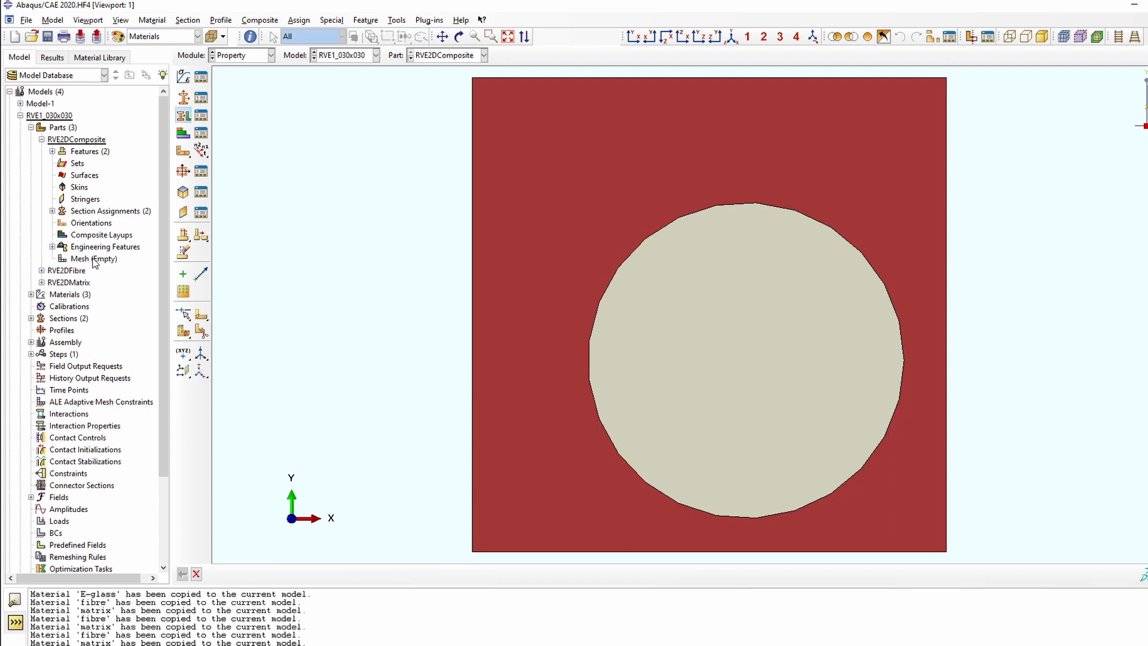
pyautogui.doubleClick(98, 258)
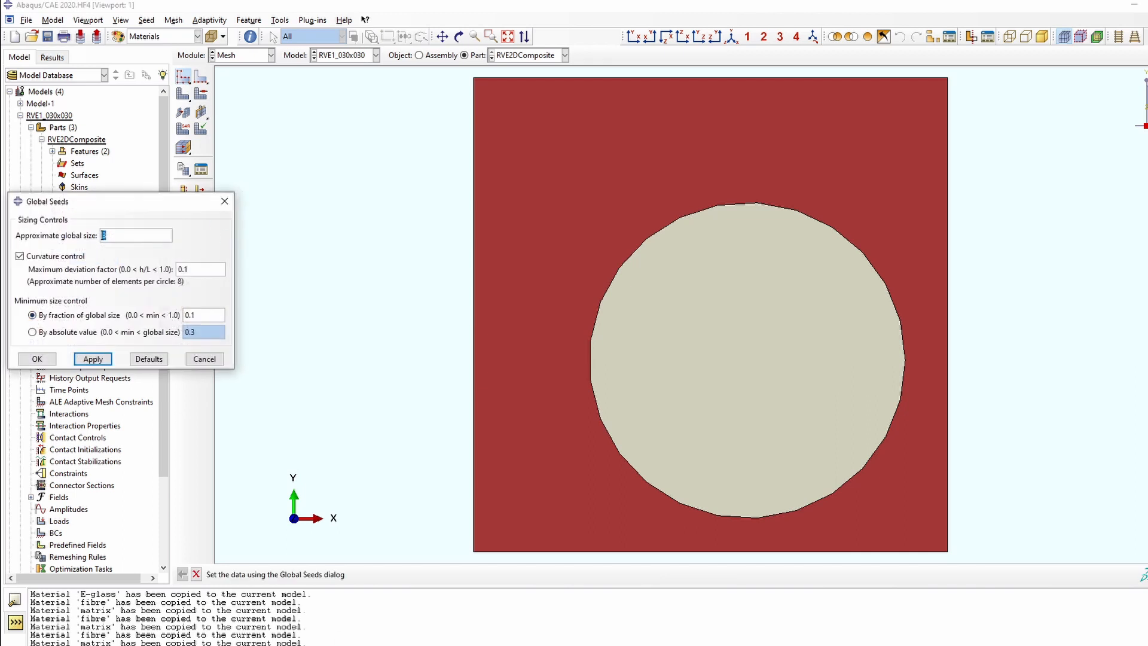
pyautogui.press('Return')
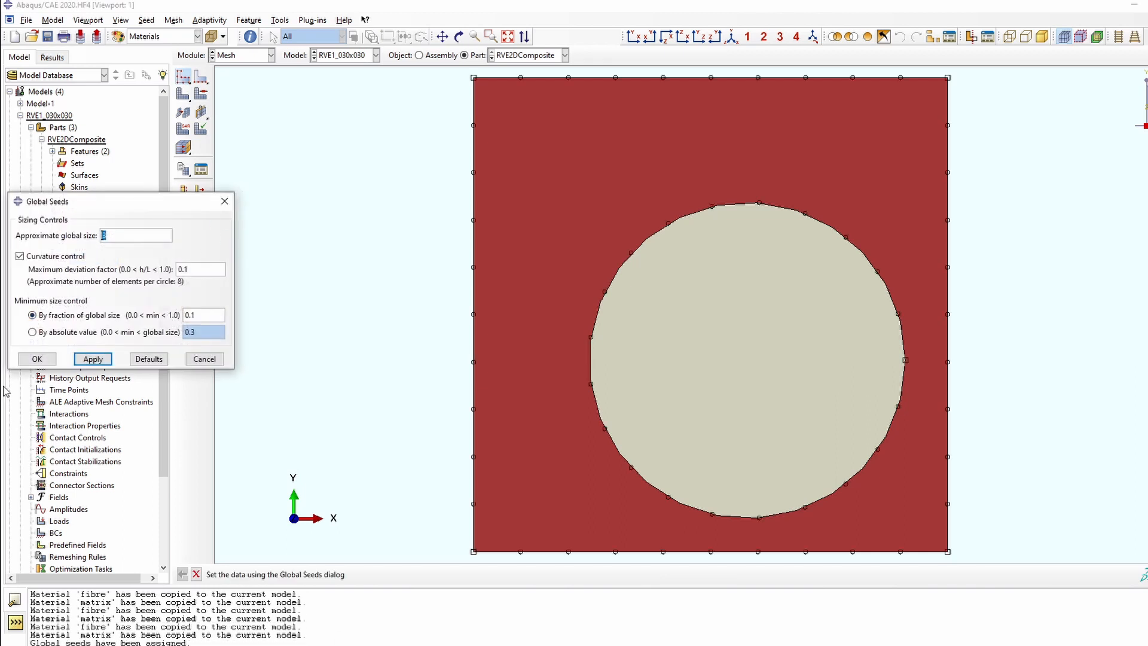
pyautogui.click(37, 359)
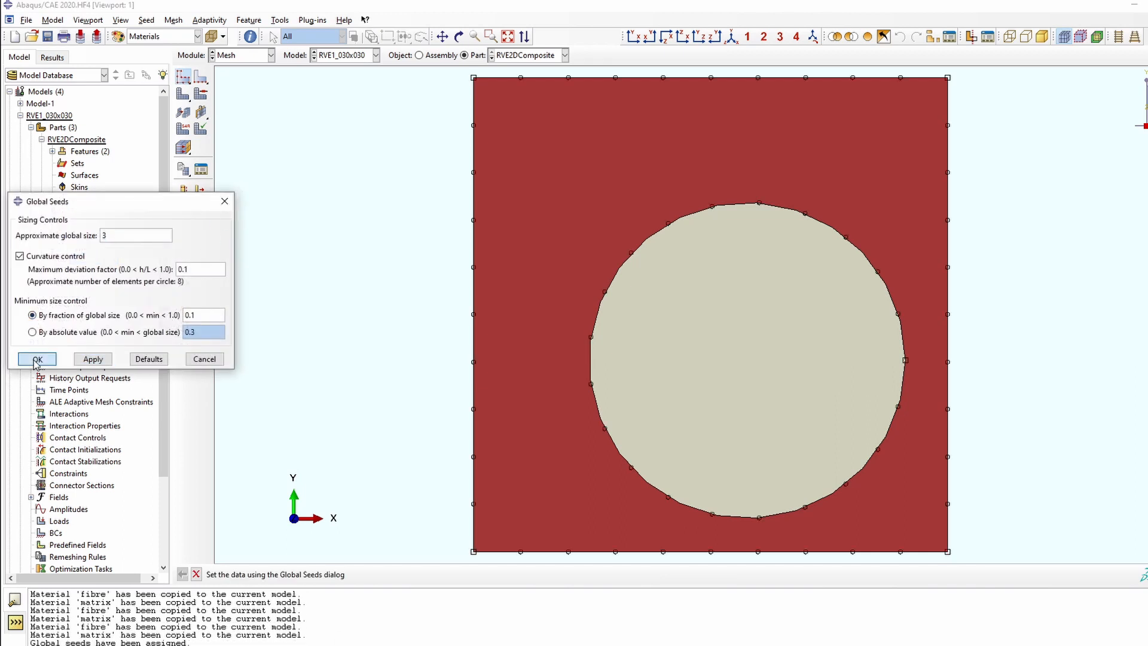
# Set the element shape to Tri for all regions of RVE1_030x030's composite part, keeping the viewport colors, and mesh the part
pyautogui.click(201, 93)
pyautogui.moveTo(450, 72); pyautogui.dragTo(977, 553)
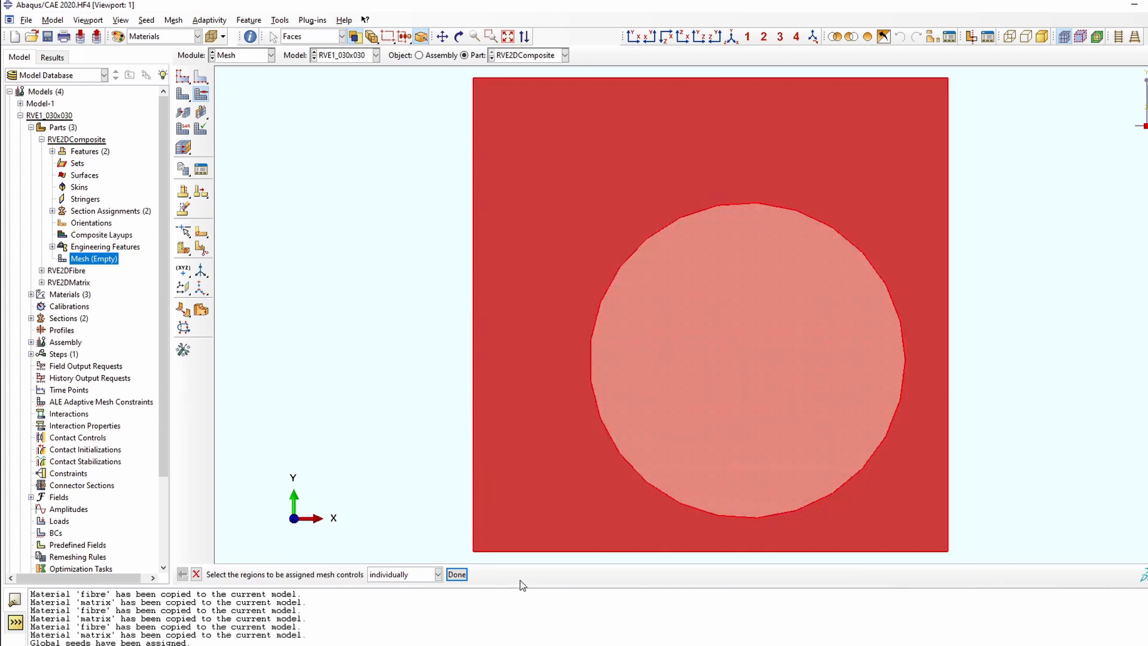
pyautogui.click(457, 574)
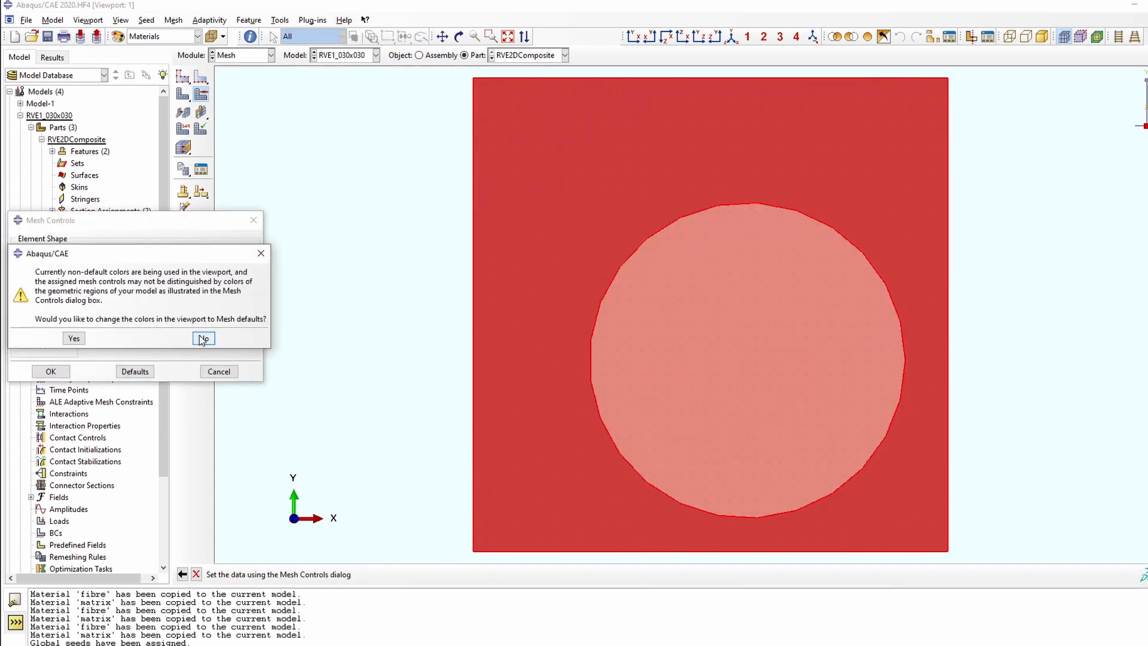
pyautogui.click(204, 338)
pyautogui.click(127, 253)
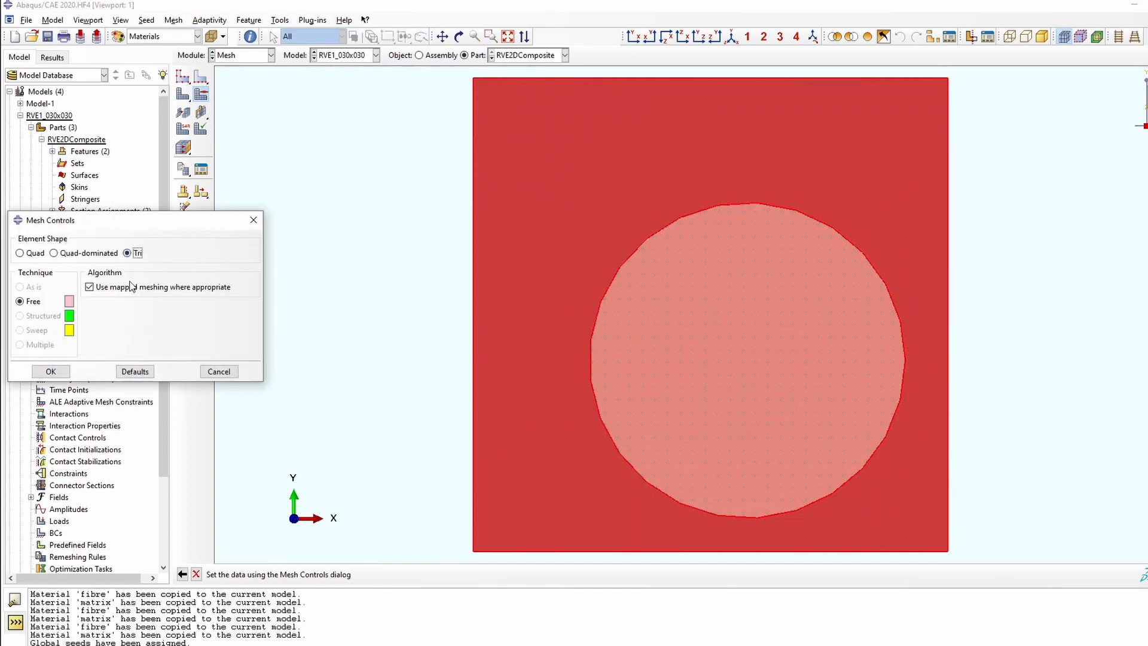
pyautogui.click(51, 371)
pyautogui.click(183, 94)
pyautogui.click(288, 574)
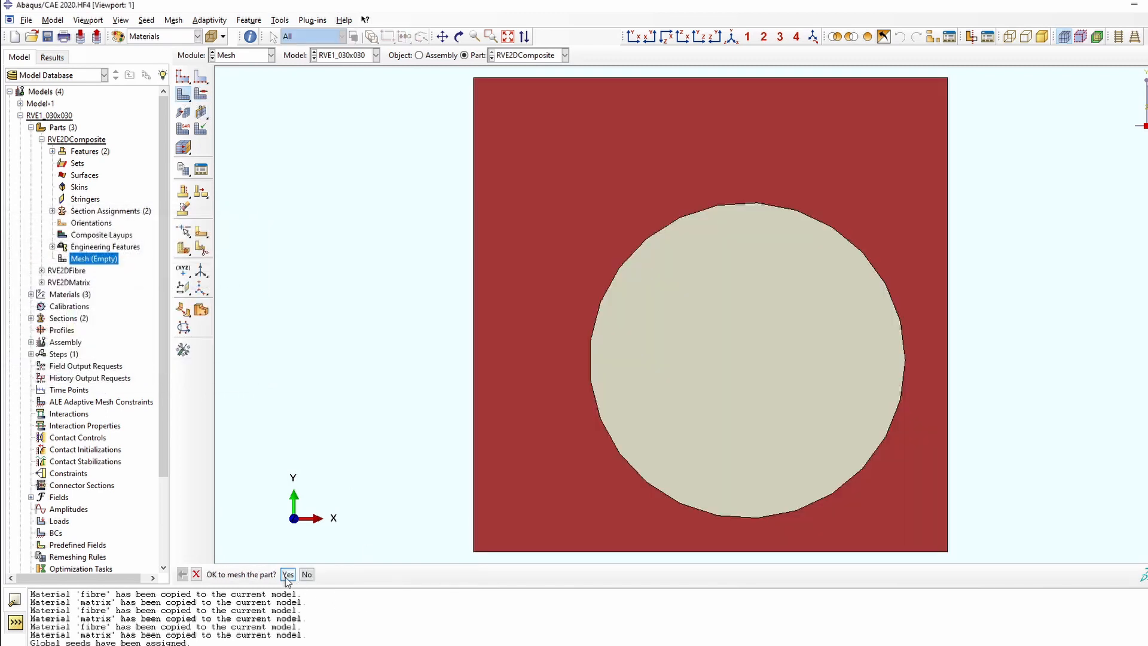
pyautogui.moveTo(479, 645)
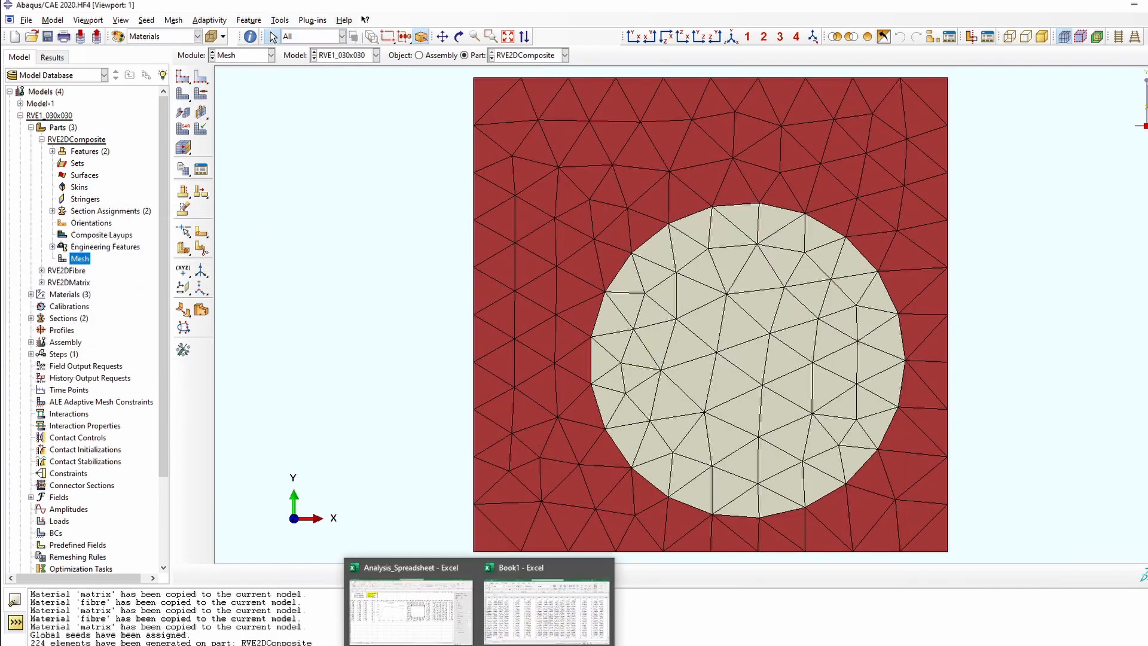
# Assign matrixSection to the region surrounding the circles in the RVE2DComposite part of RVE3_090X090
pyautogui.click(42, 140)
pyautogui.click(30, 127)
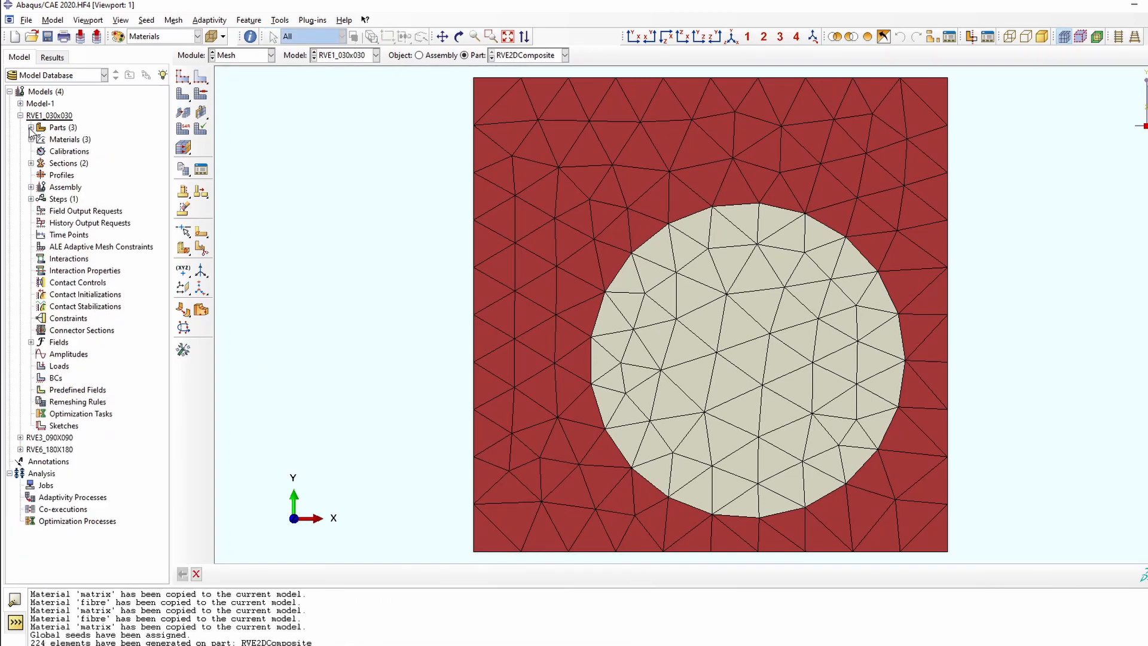
pyautogui.click(30, 128)
pyautogui.click(30, 128)
pyautogui.click(20, 115)
pyautogui.click(21, 128)
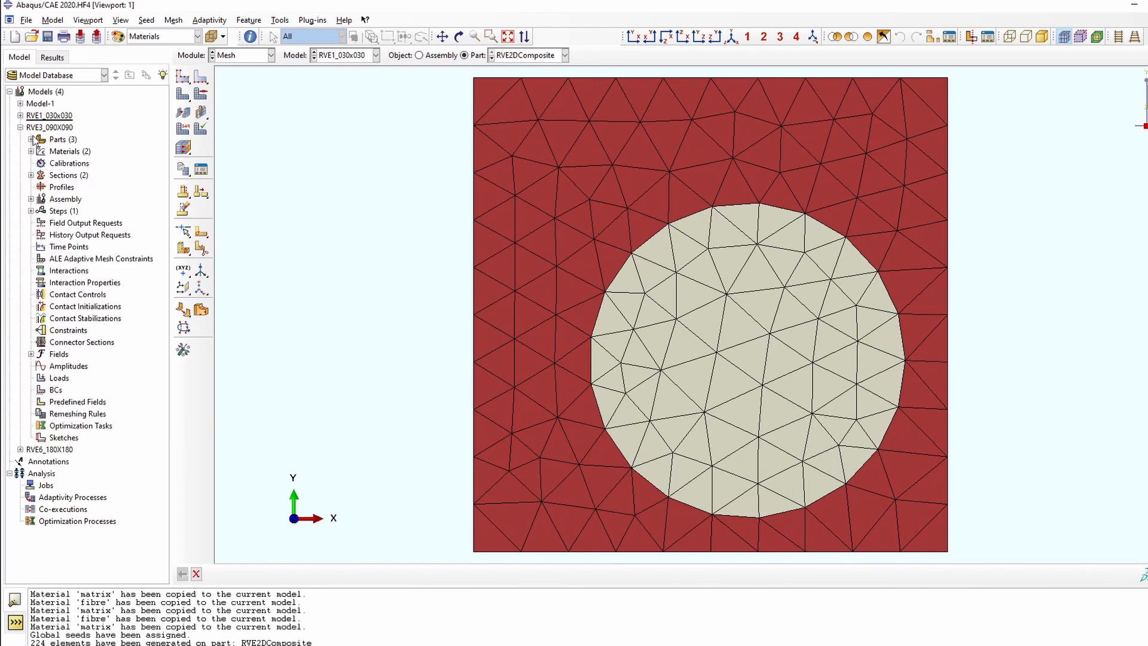
pyautogui.click(31, 140)
pyautogui.click(42, 152)
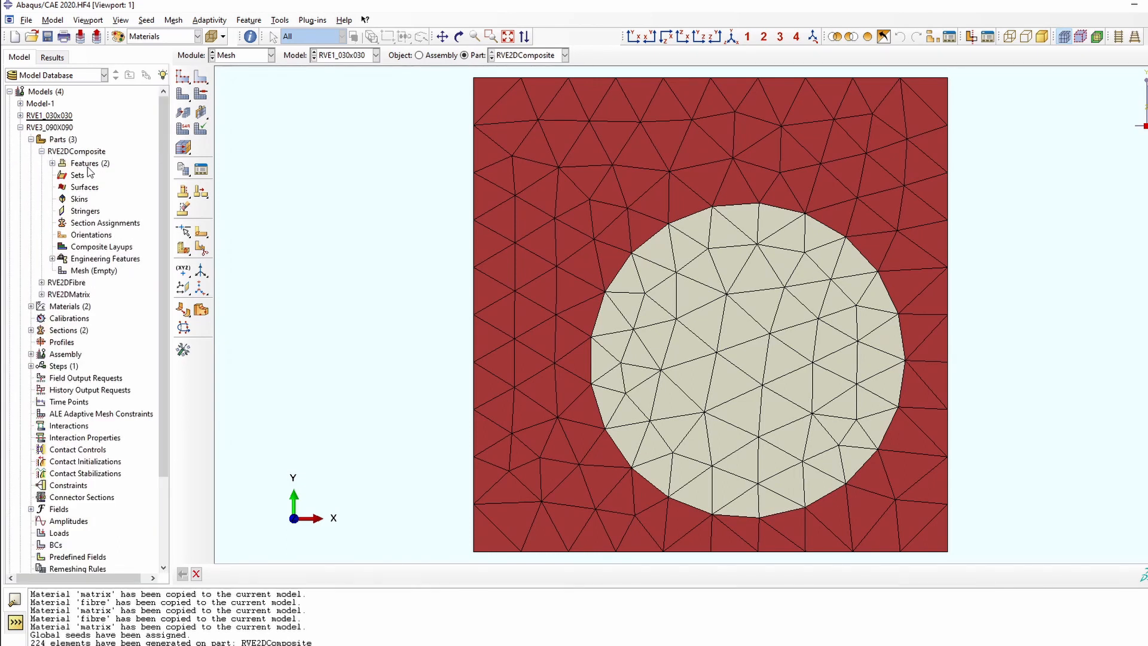
pyautogui.doubleClick(103, 223)
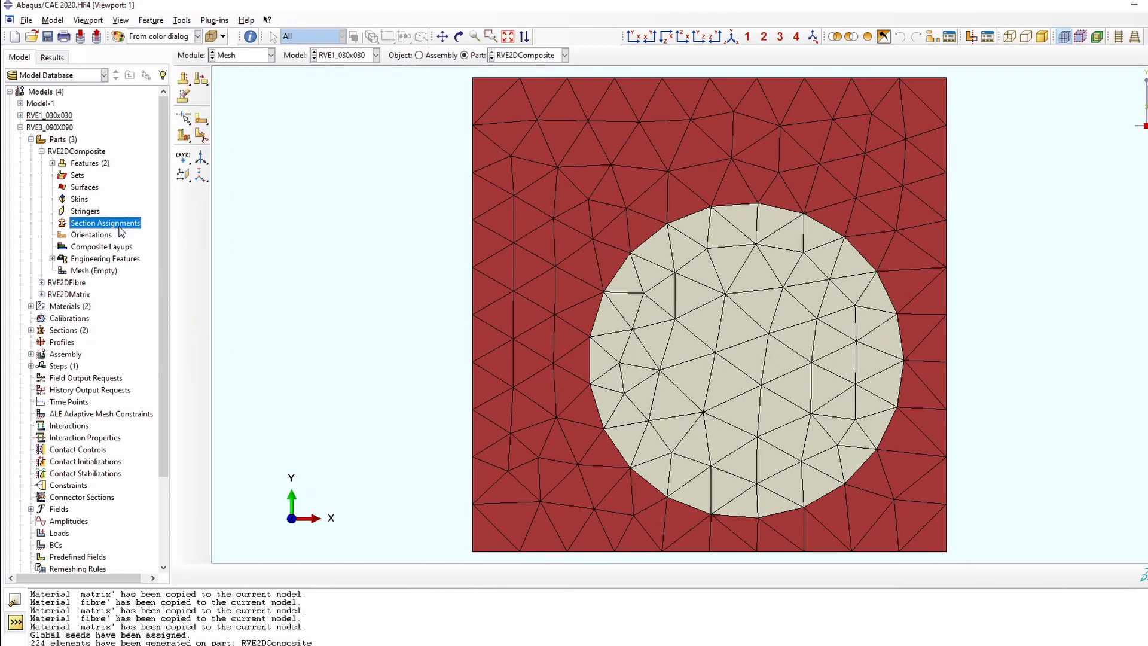
pyautogui.click(537, 184)
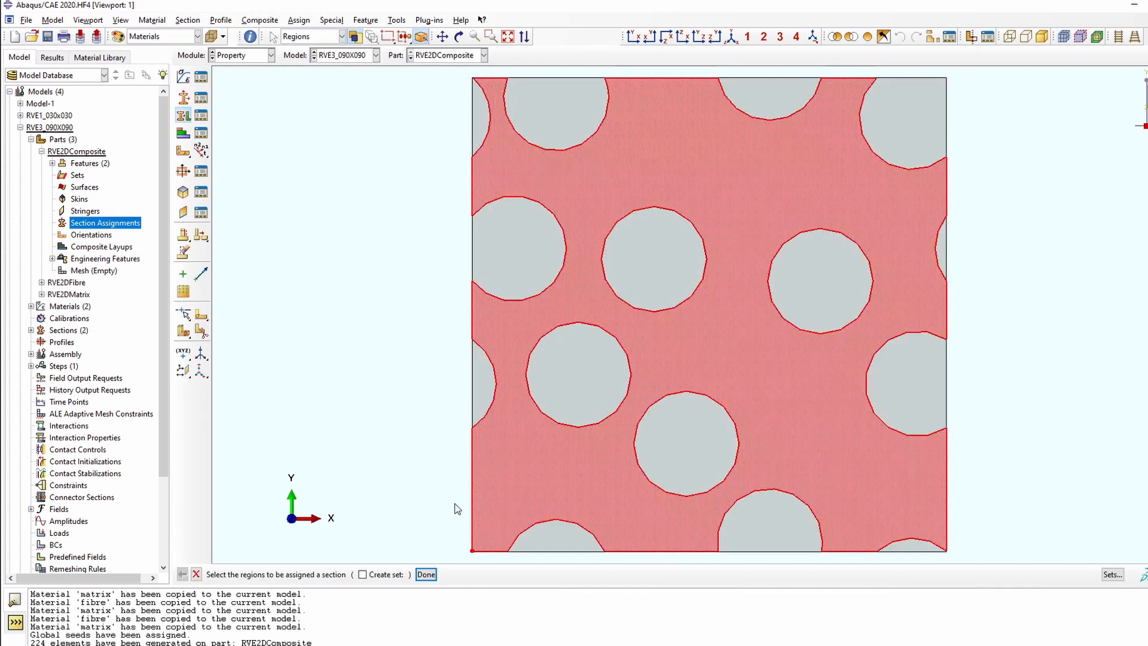
pyautogui.click(426, 575)
pyautogui.click(494, 216)
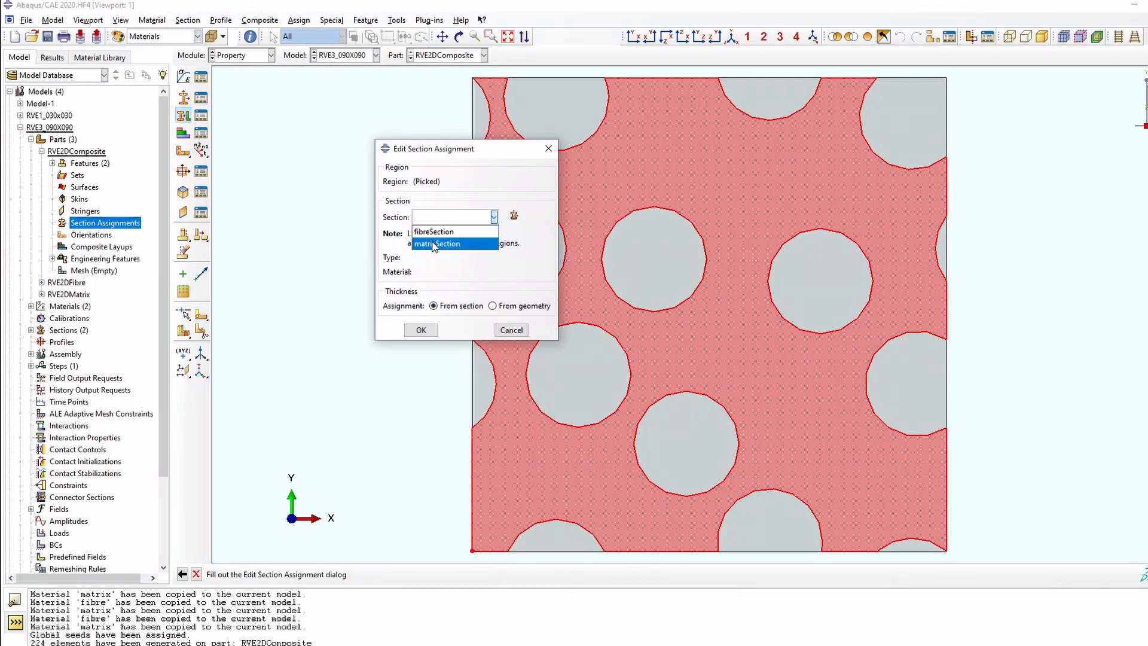
pyautogui.click(445, 238)
pyautogui.click(421, 330)
# Assign fibreSection to all circular regions of RVE3_090X090's composite part, leaving out the surrounding matrix
pyautogui.moveTo(441, 127); pyautogui.dragTo(830, 561)
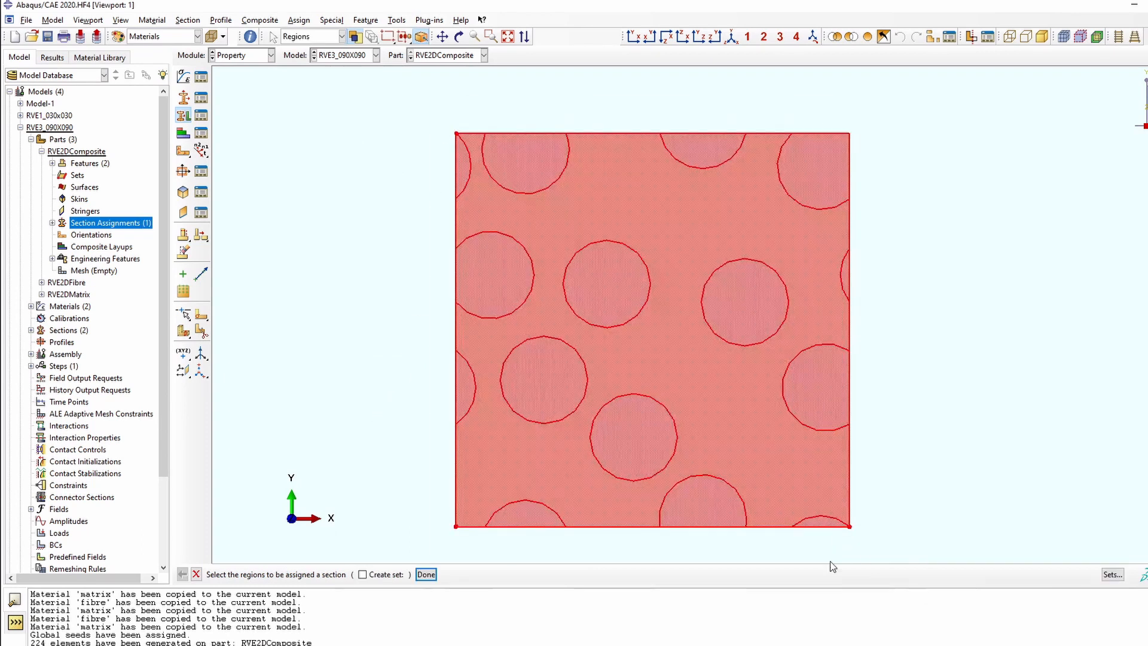
pyautogui.keyDown('ctrl'); pyautogui.click(686, 376); pyautogui.keyUp('ctrl')
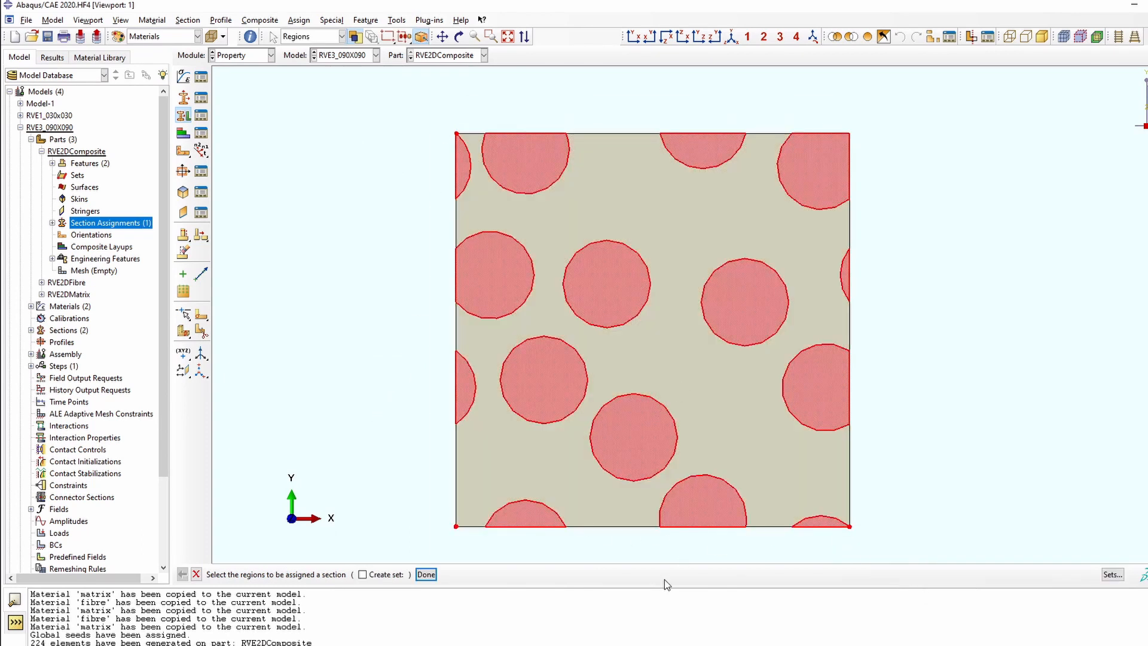
pyautogui.click(425, 575)
pyautogui.click(457, 218)
pyautogui.click(451, 231)
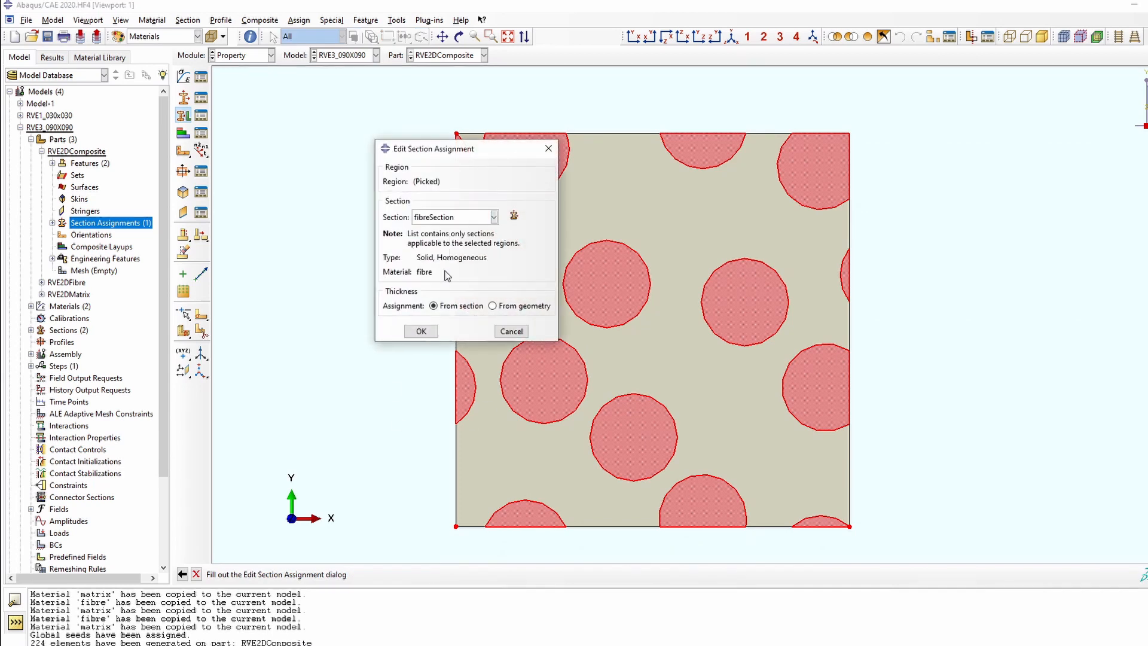
pyautogui.click(421, 330)
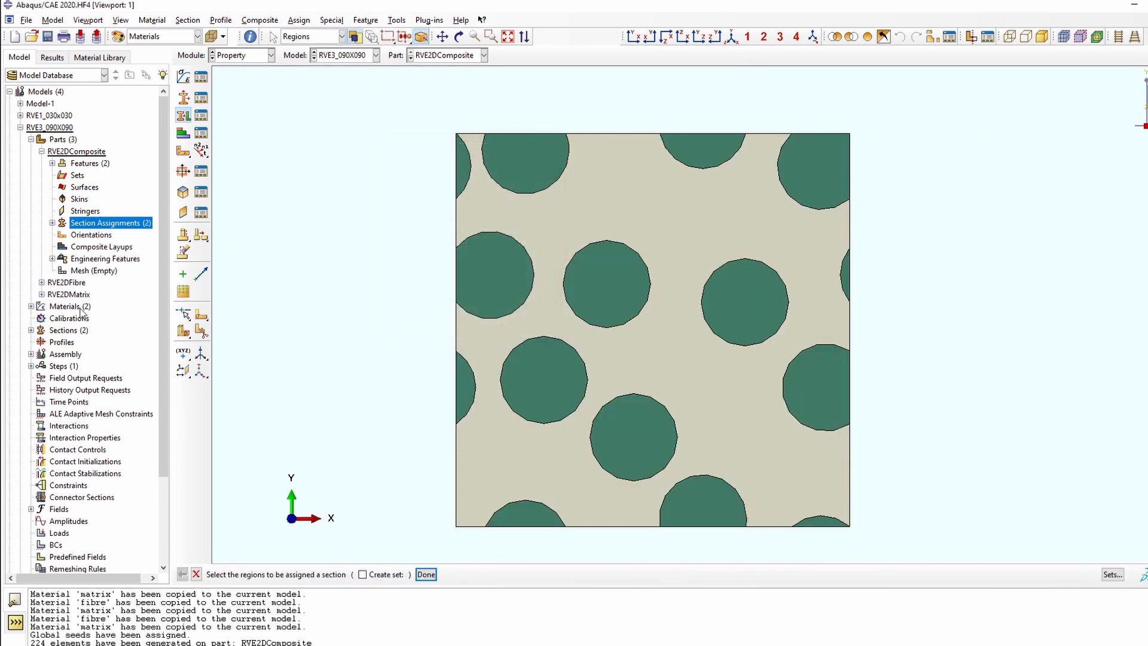
# Seed the RVE2DComposite part of RVE3_090X090 with an approximate global size of 1.4 and curvature control at 0.1
pyautogui.doubleClick(98, 270)
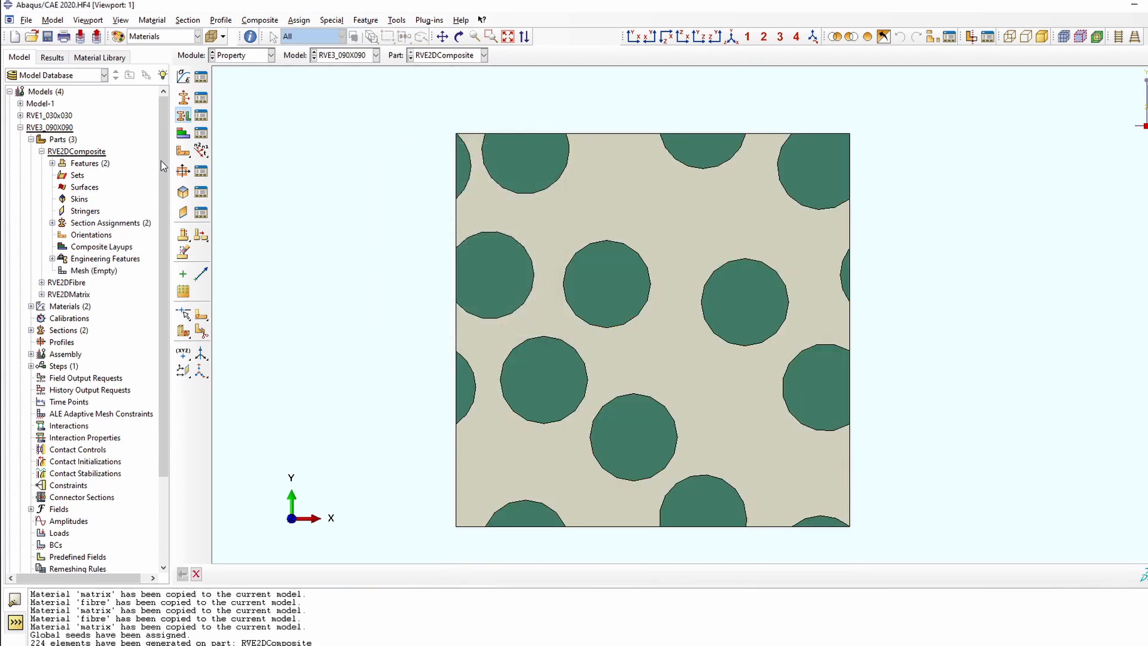
pyautogui.doubleClick(100, 273)
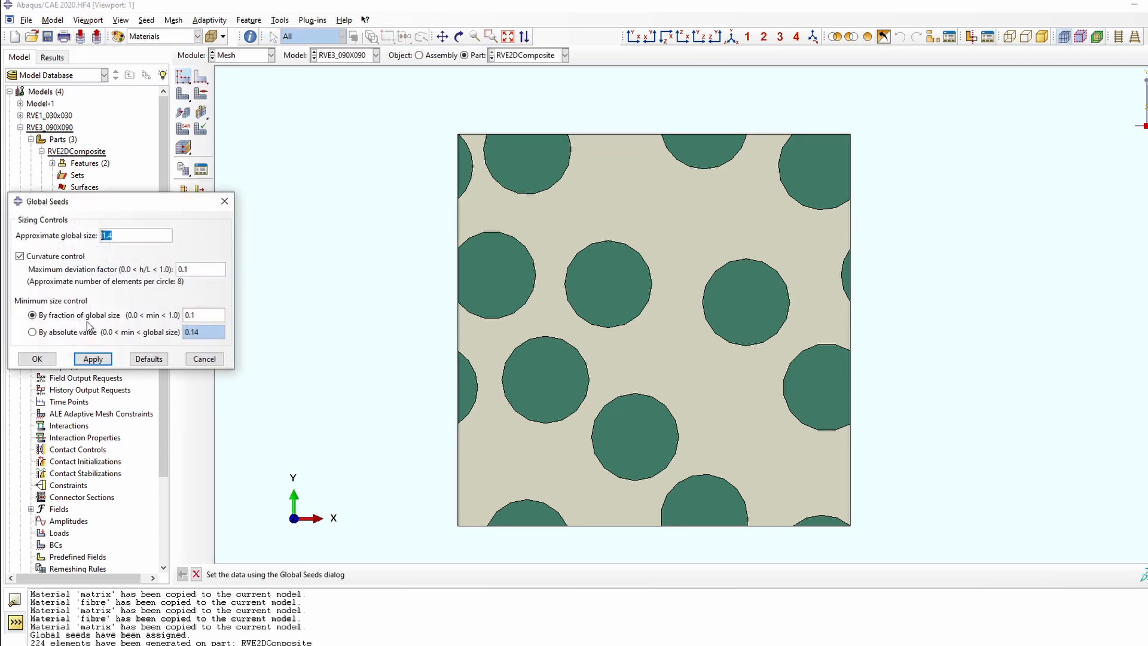
pyautogui.click(37, 359)
# Set the element shape to Tri for all regions of RVE3_090X090's composite part, keeping the viewport colors, and mesh the part
pyautogui.click(201, 94)
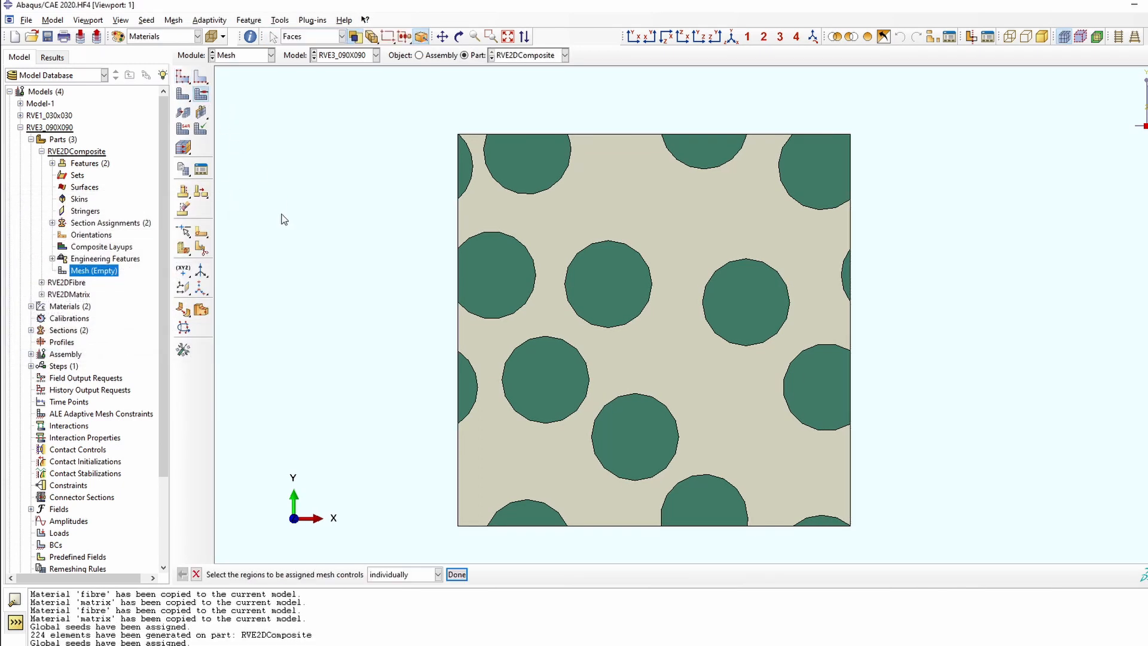
pyautogui.moveTo(374, 107); pyautogui.dragTo(995, 623)
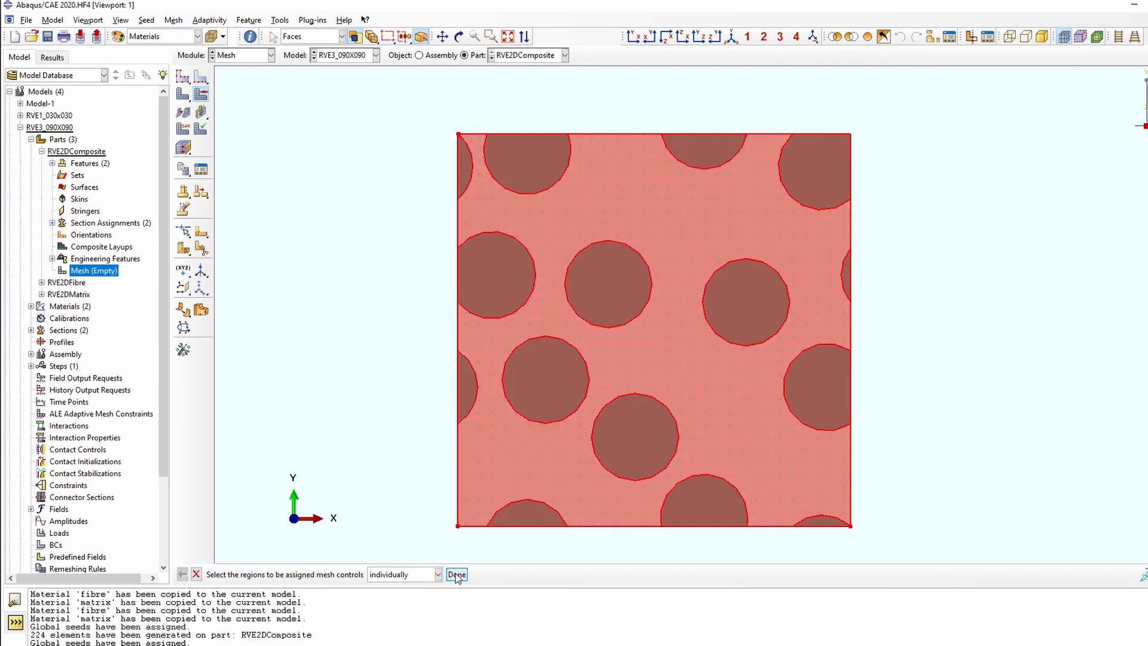
pyautogui.click(456, 575)
pyautogui.click(204, 338)
pyautogui.click(127, 253)
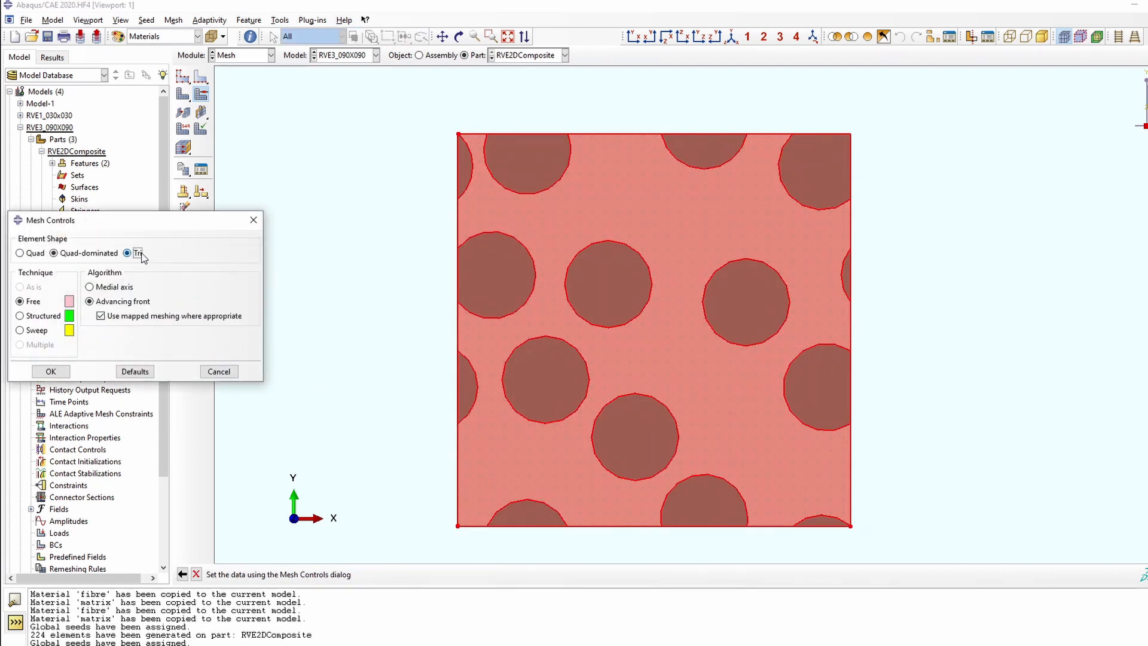
pyautogui.click(67, 376)
pyautogui.click(183, 94)
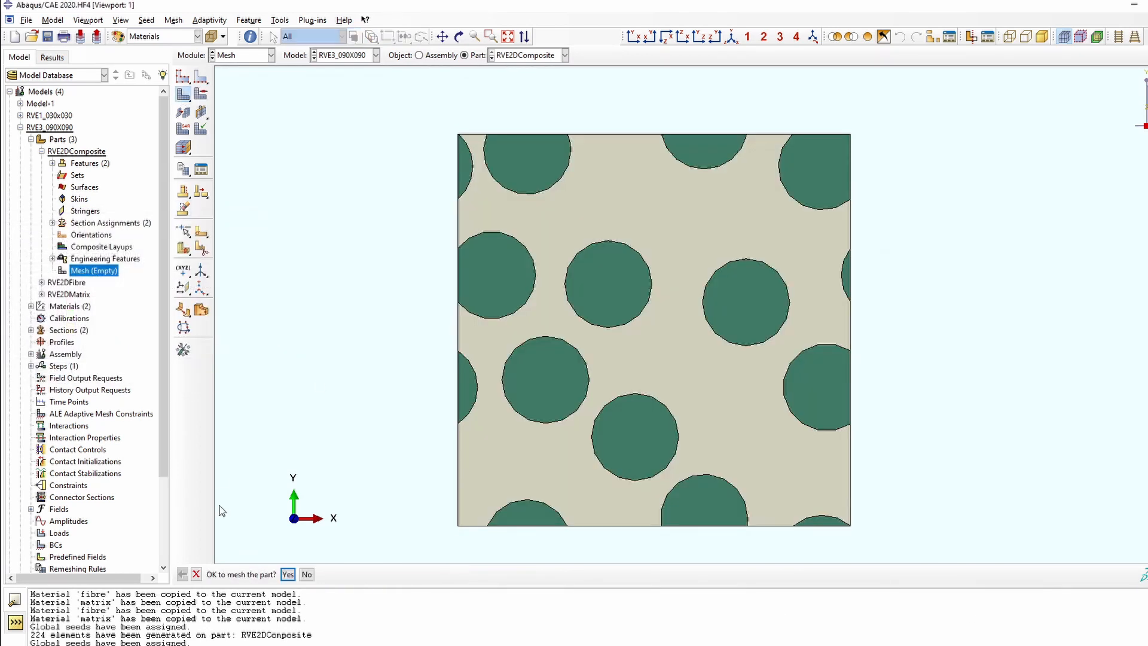
pyautogui.click(289, 576)
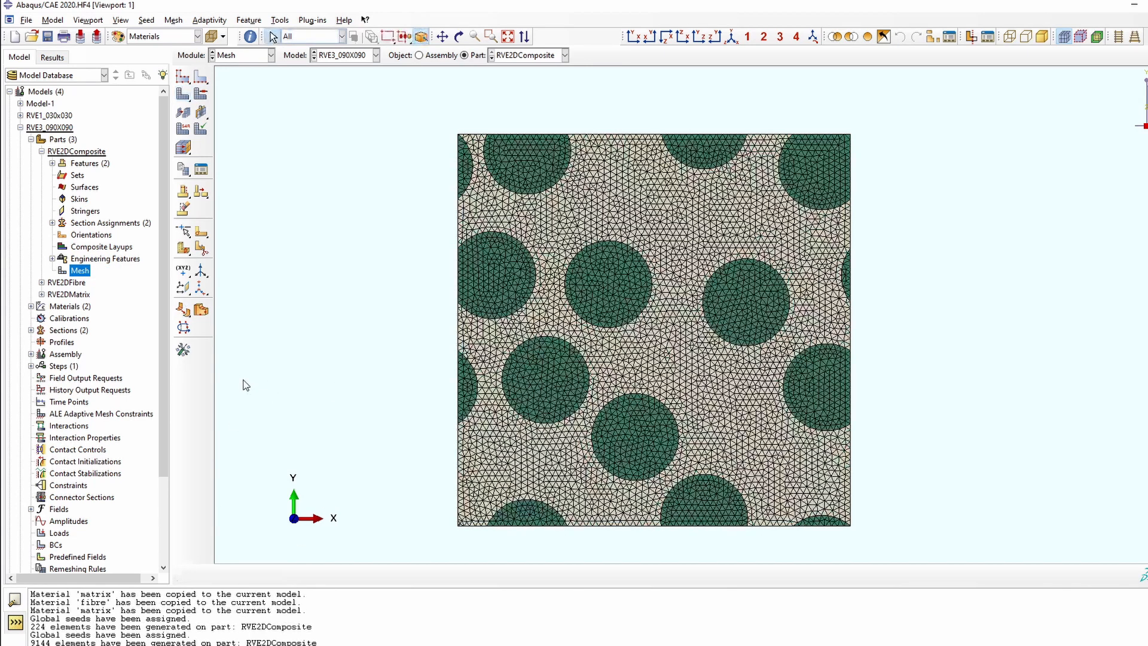
# Assign matrixSection to the region surrounding the circles in the RVE2DComposite part of RVE6_180X180
pyautogui.click(28, 141)
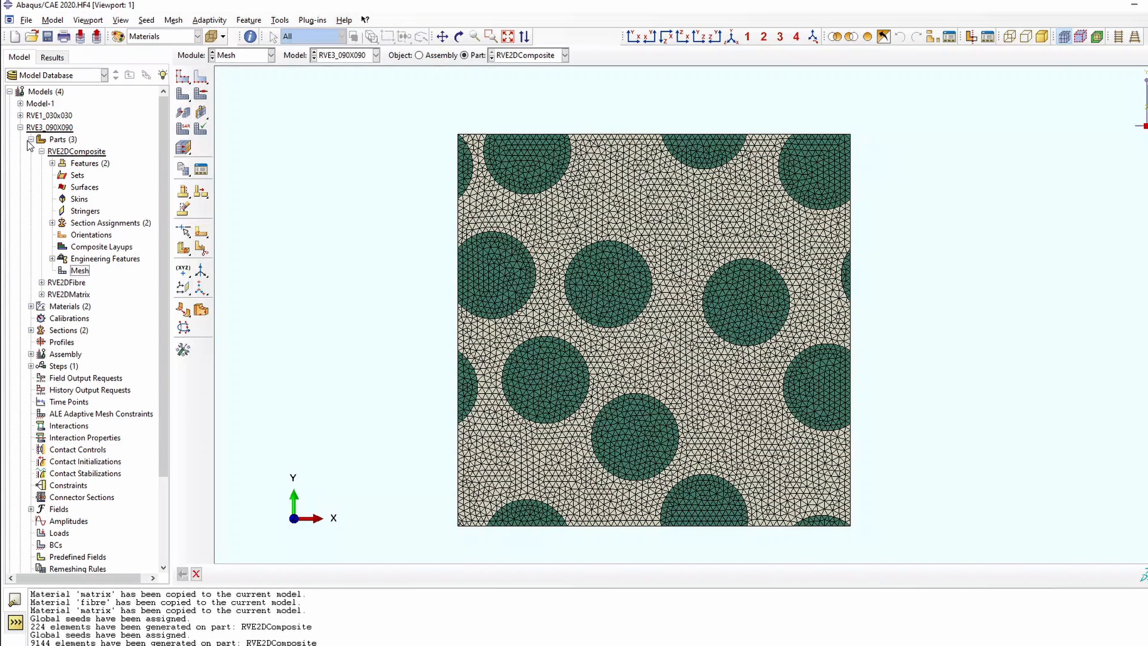
pyautogui.click(31, 139)
pyautogui.click(20, 127)
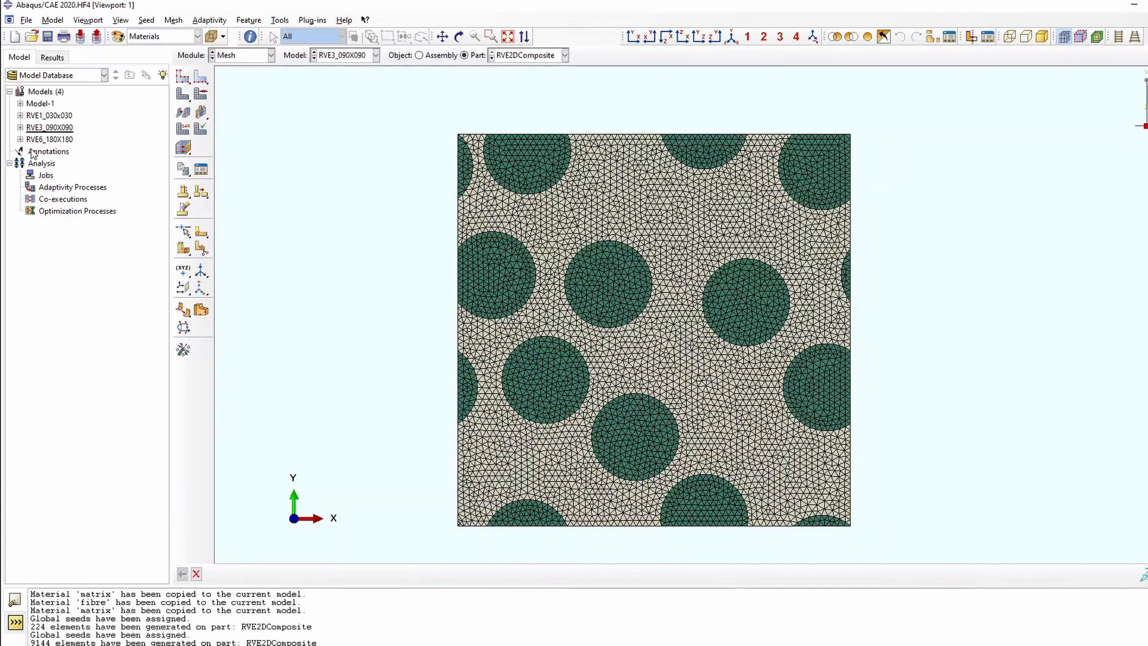
pyautogui.click(21, 139)
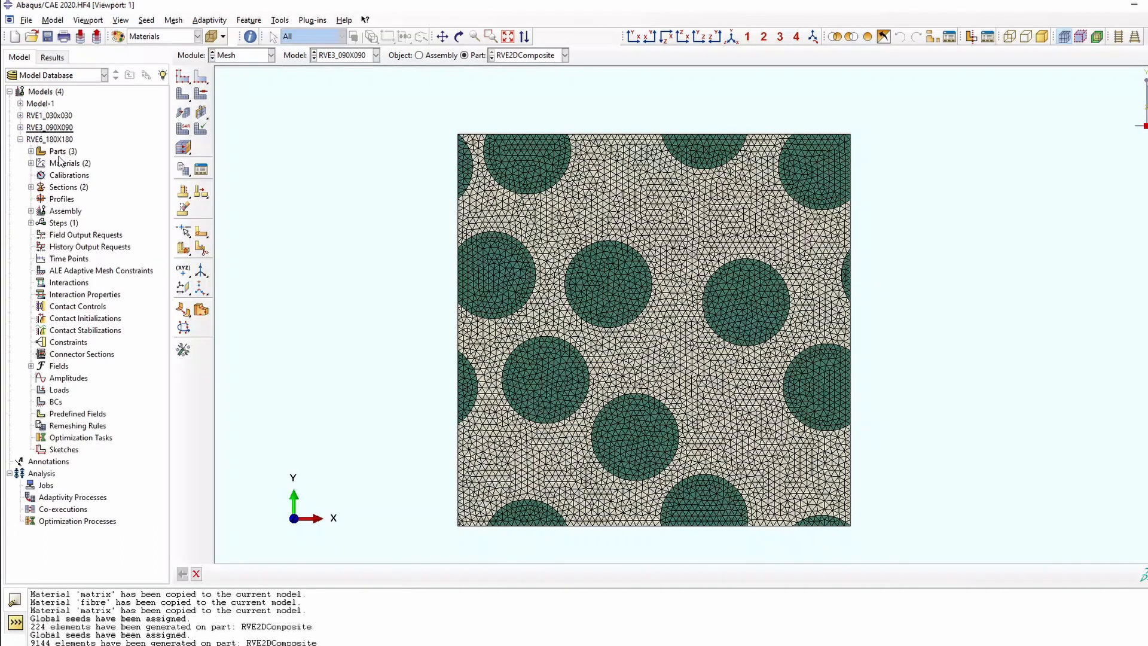
pyautogui.click(30, 151)
pyautogui.doubleClick(55, 168)
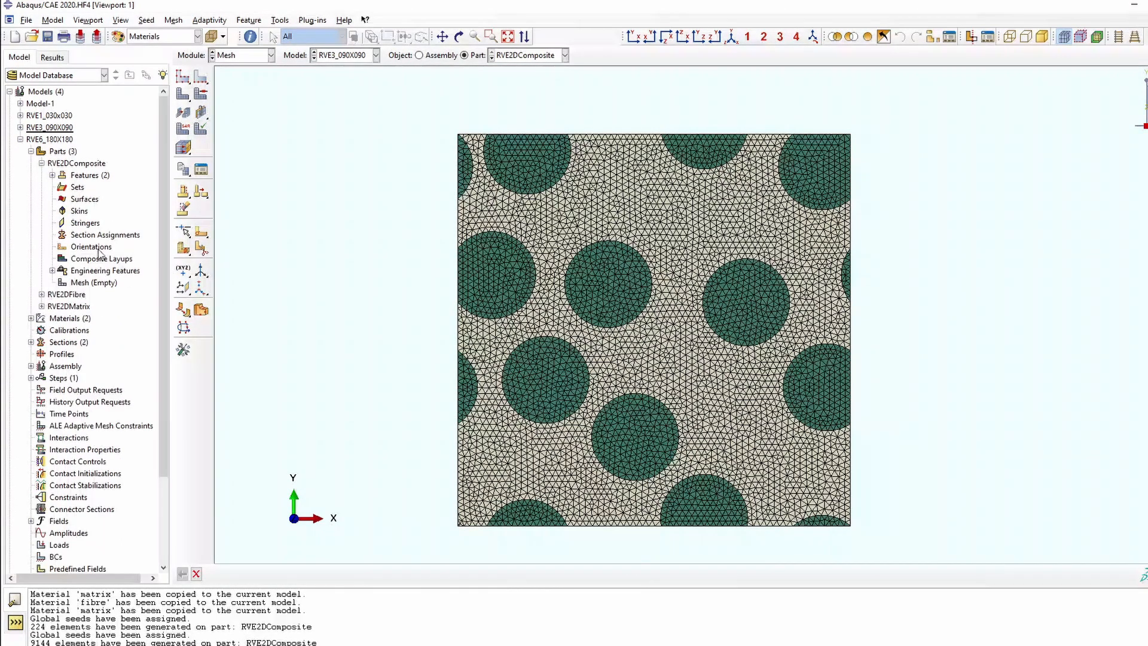
pyautogui.click(109, 285)
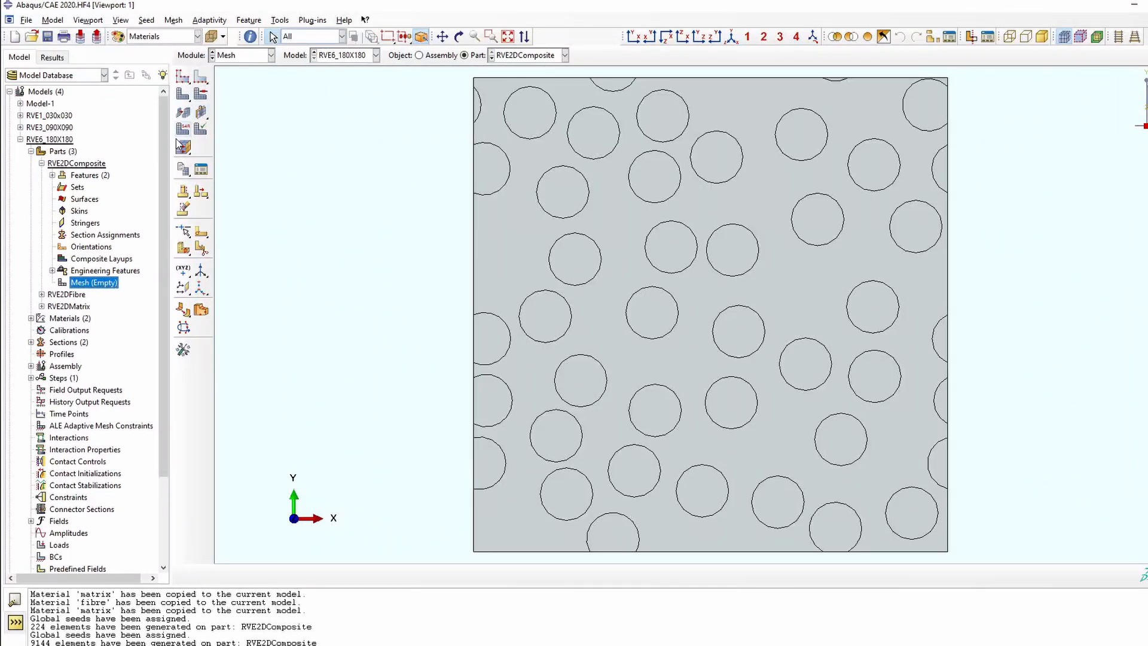
pyautogui.doubleClick(112, 235)
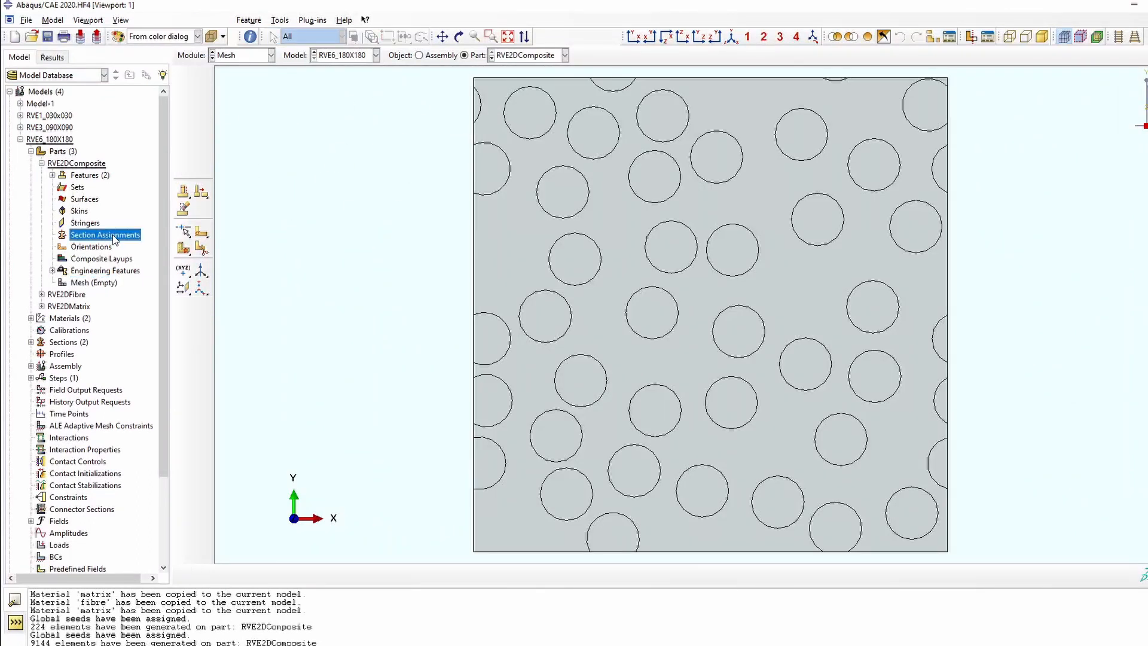
pyautogui.click(538, 191)
pyautogui.click(511, 234)
pyautogui.click(426, 574)
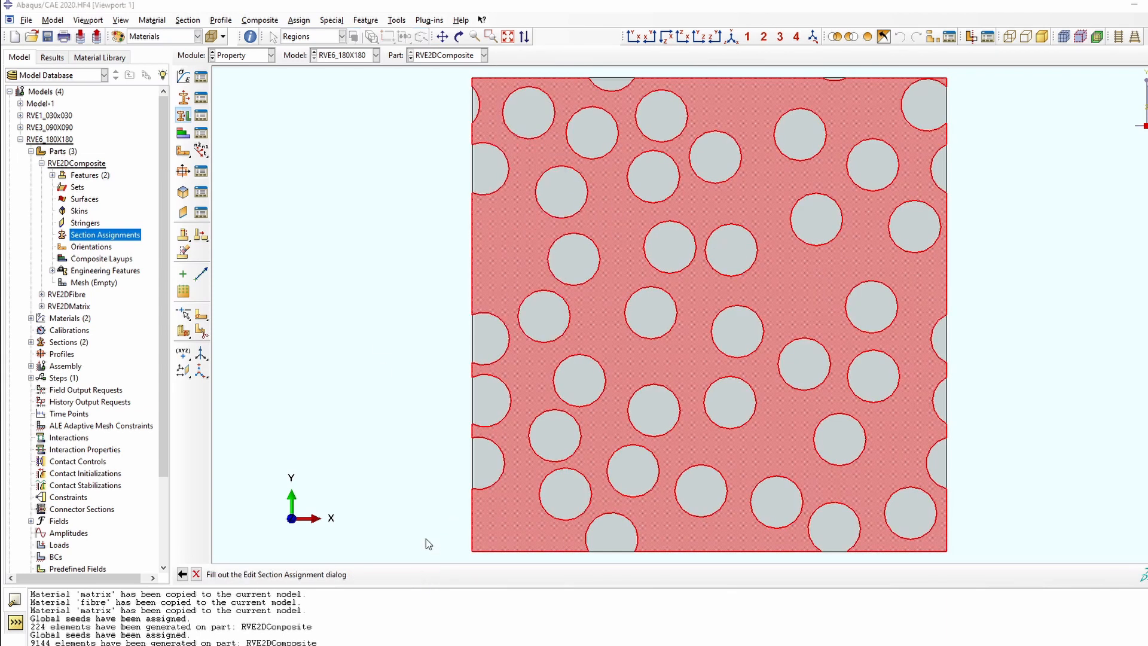
pyautogui.click(449, 221)
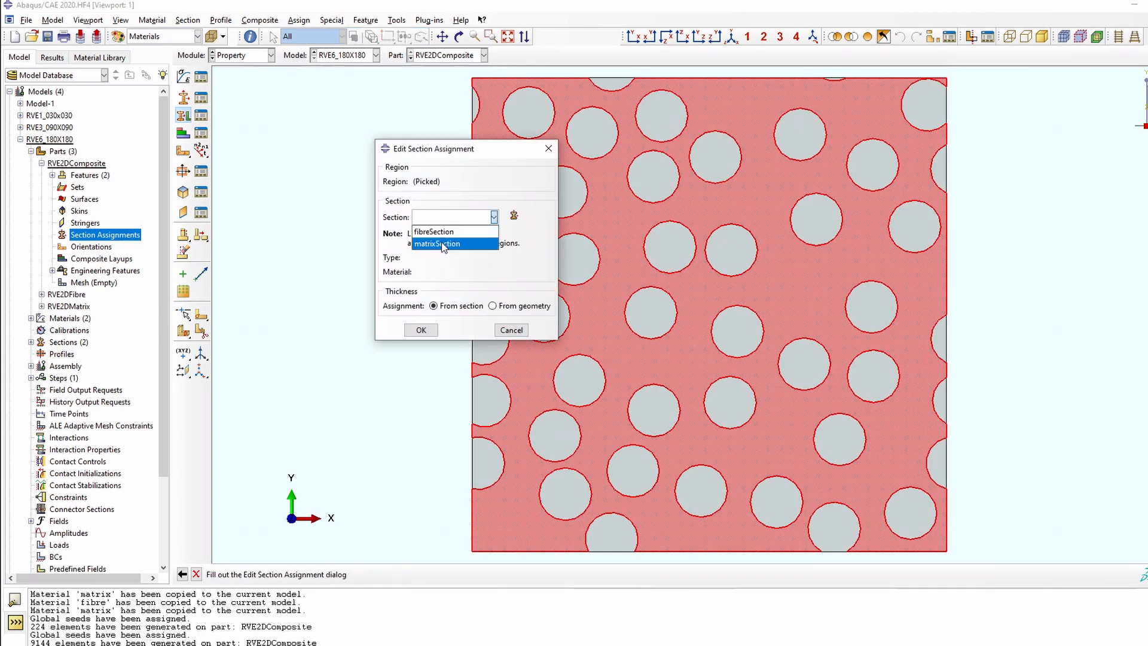
pyautogui.click(454, 242)
pyautogui.click(421, 330)
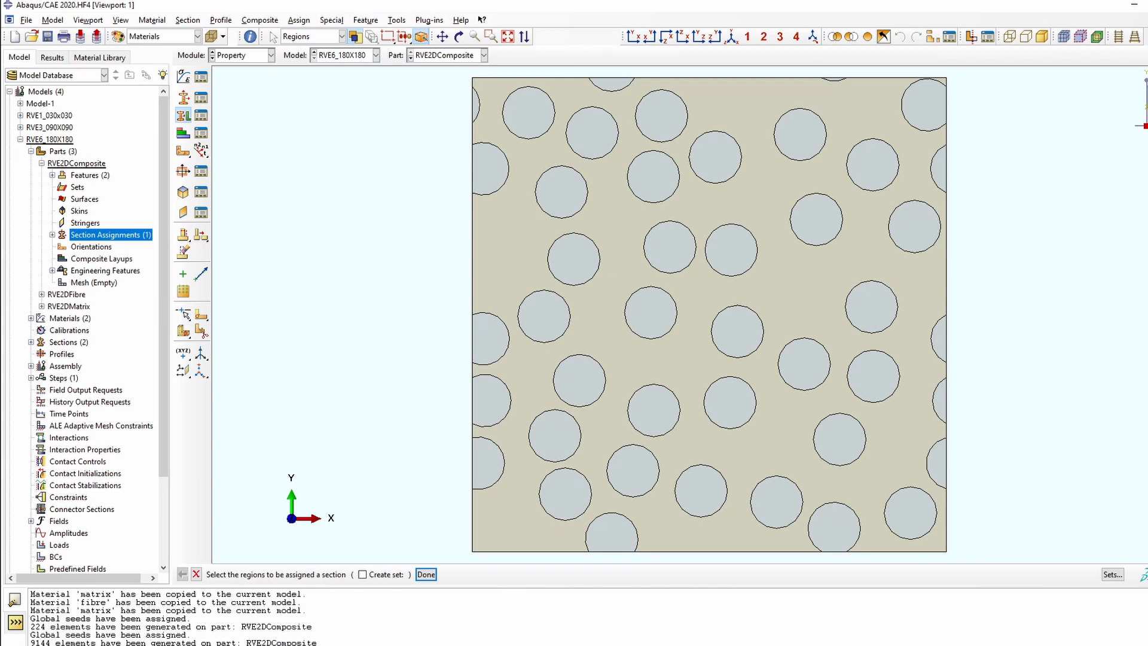
# Assign fibreSection to all circular regions of RVE6_180X180's composite part, leaving out the surrounding matrix
pyautogui.moveTo(465, 72); pyautogui.dragTo(1013, 563)
pyautogui.keyDown('ctrl'); pyautogui.click(601, 451); pyautogui.keyUp('ctrl')
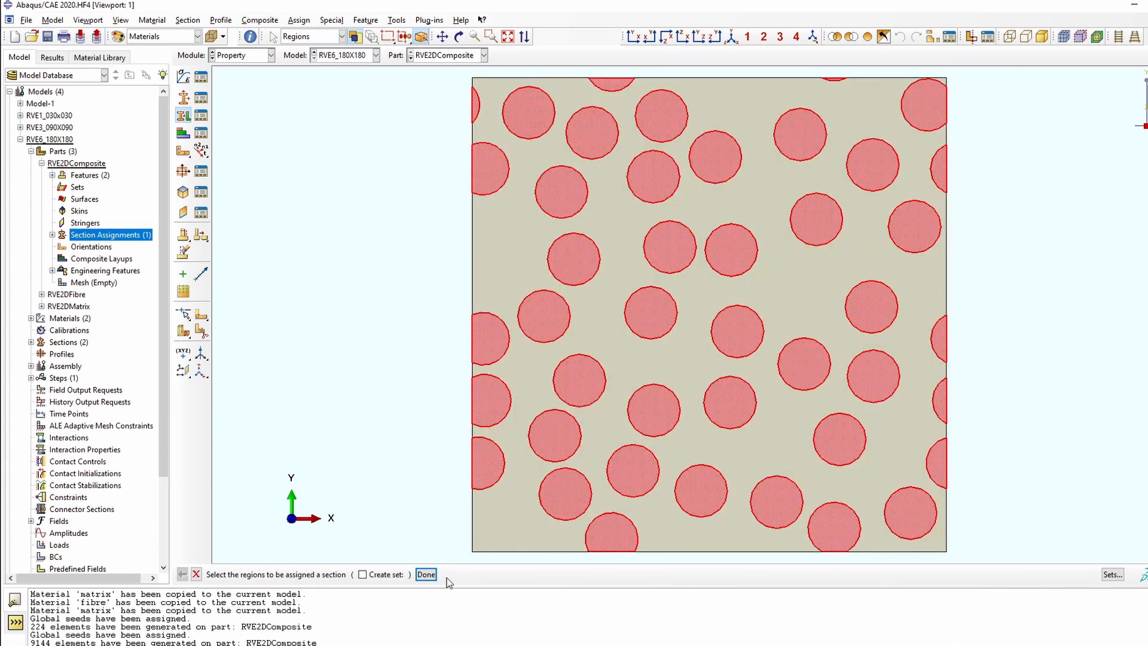
pyautogui.click(426, 574)
pyautogui.click(452, 216)
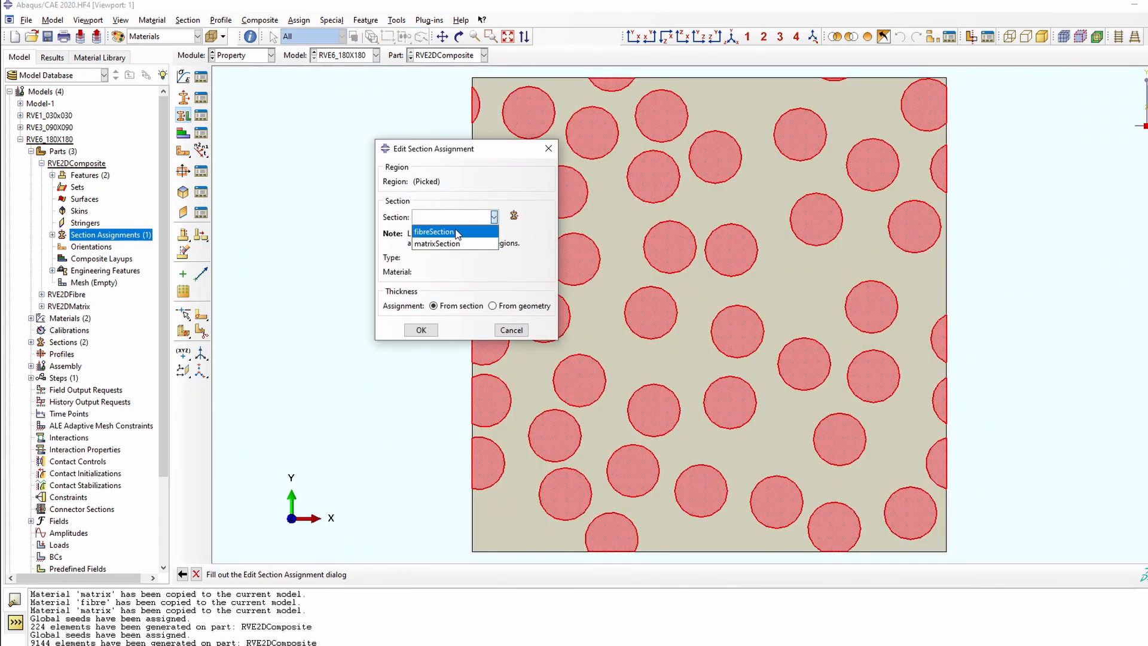
pyautogui.click(436, 232)
pyautogui.click(426, 331)
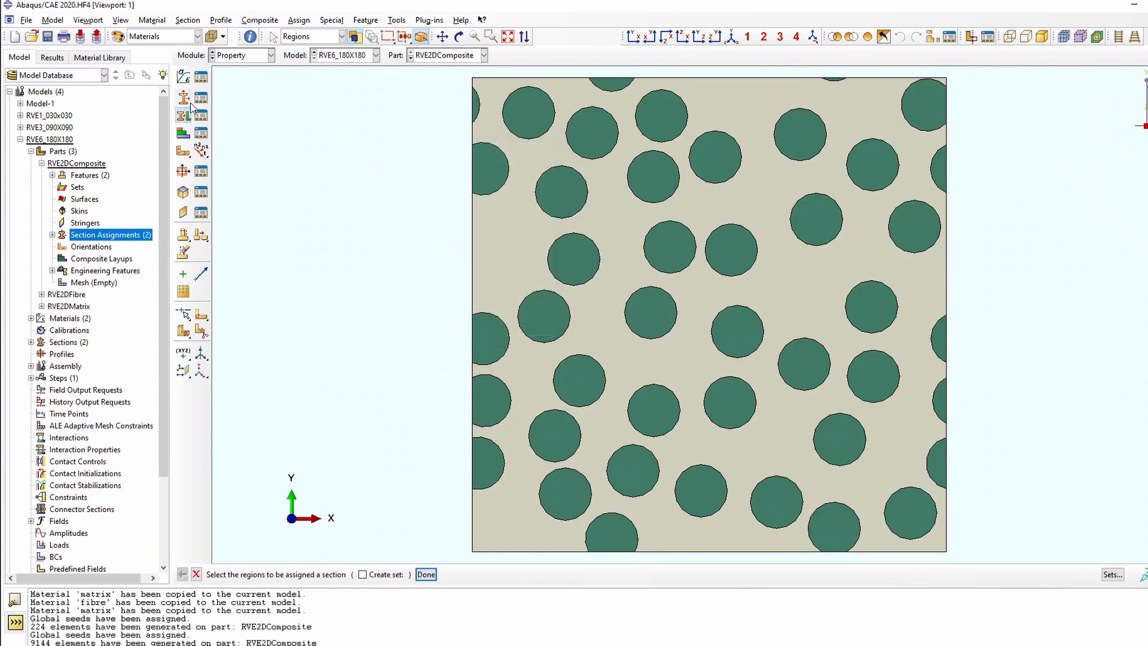
# Seed the RVE2DComposite part of RVE6_180X180 with an approximate global size of 3.6 and curvature control at 0.1
pyautogui.doubleClick(94, 282)
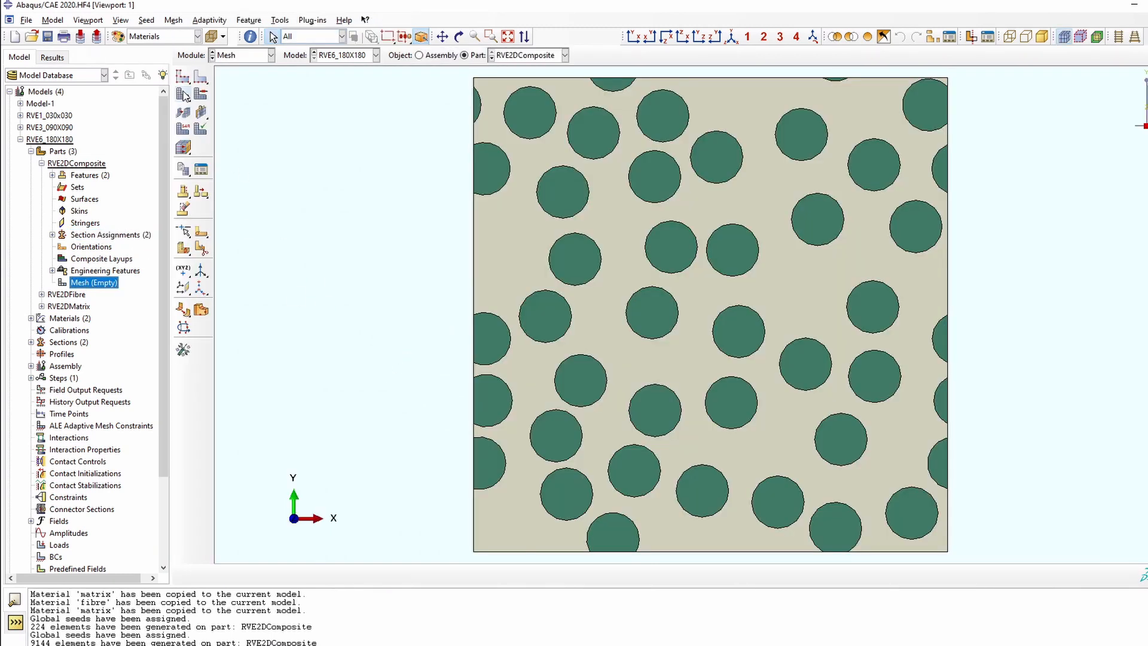
pyautogui.click(182, 81)
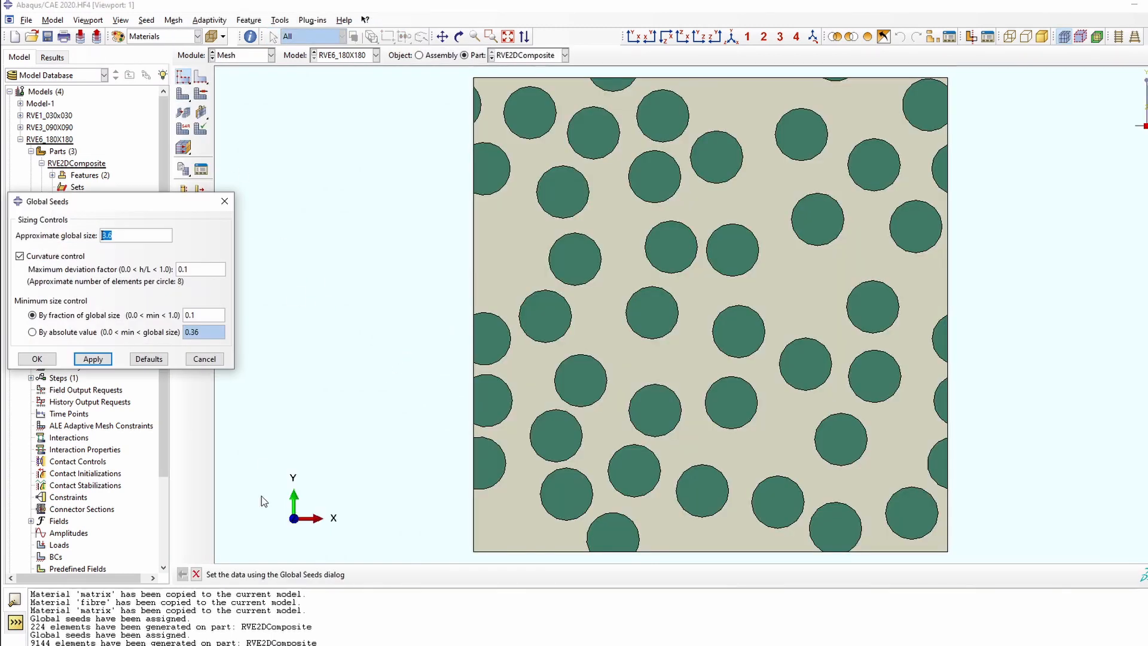
pyautogui.click(37, 359)
pyautogui.click(183, 93)
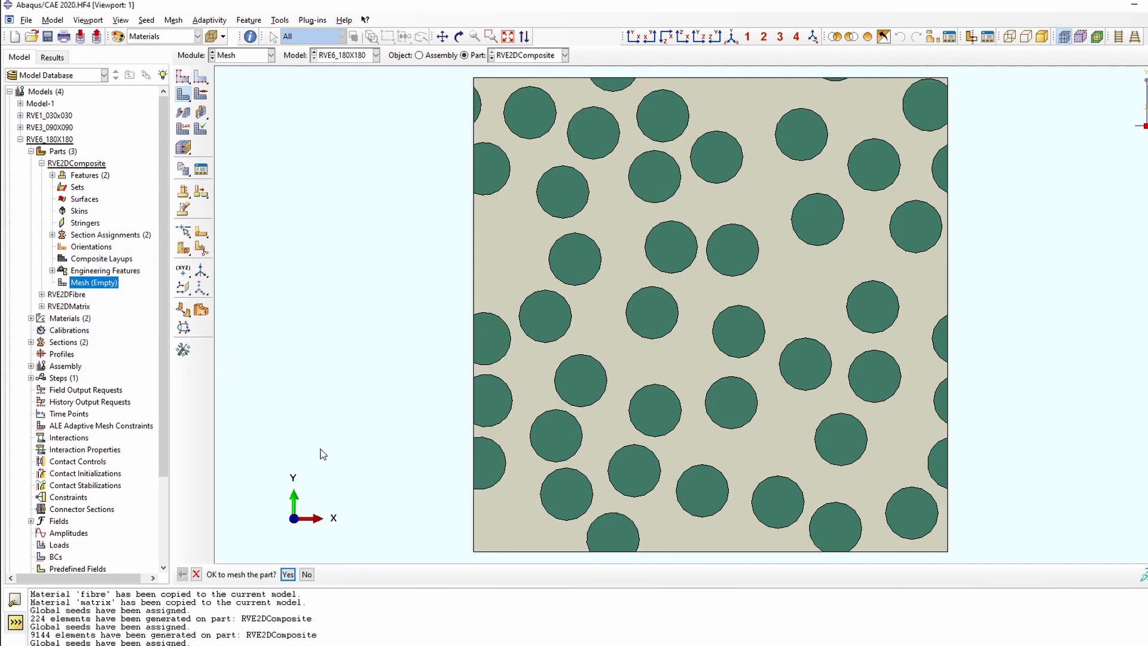
# Set the element shape to Tri for all regions of RVE6_180X180's composite part and mesh the part
pyautogui.click(201, 94)
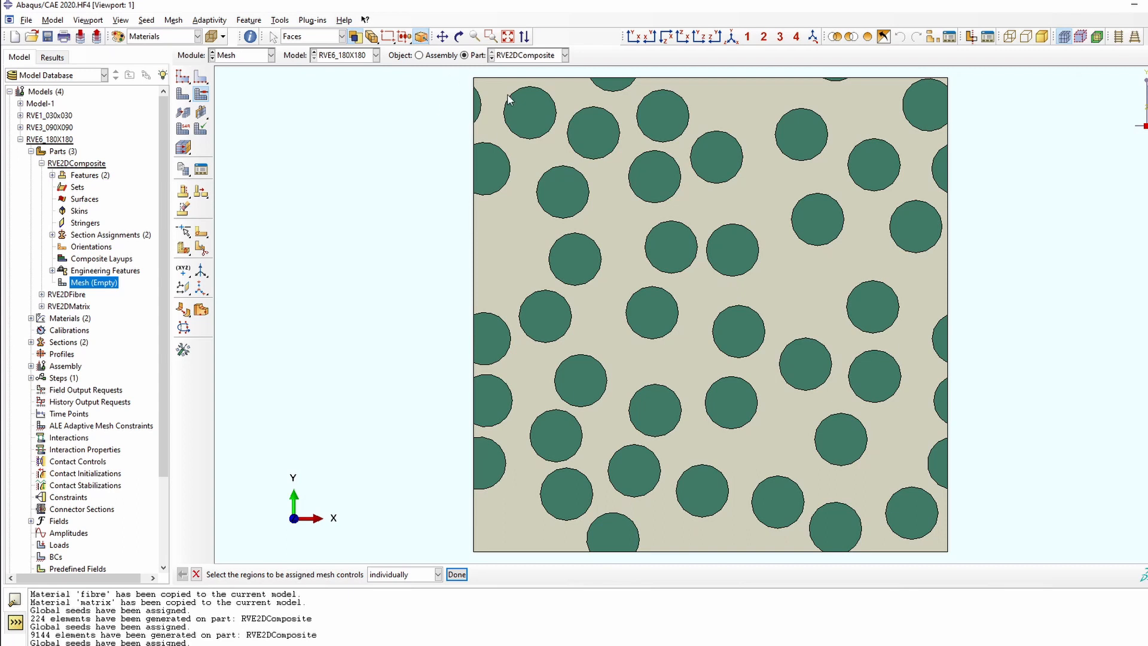
pyautogui.moveTo(881, 456); pyautogui.dragTo(981, 557)
pyautogui.click(457, 574)
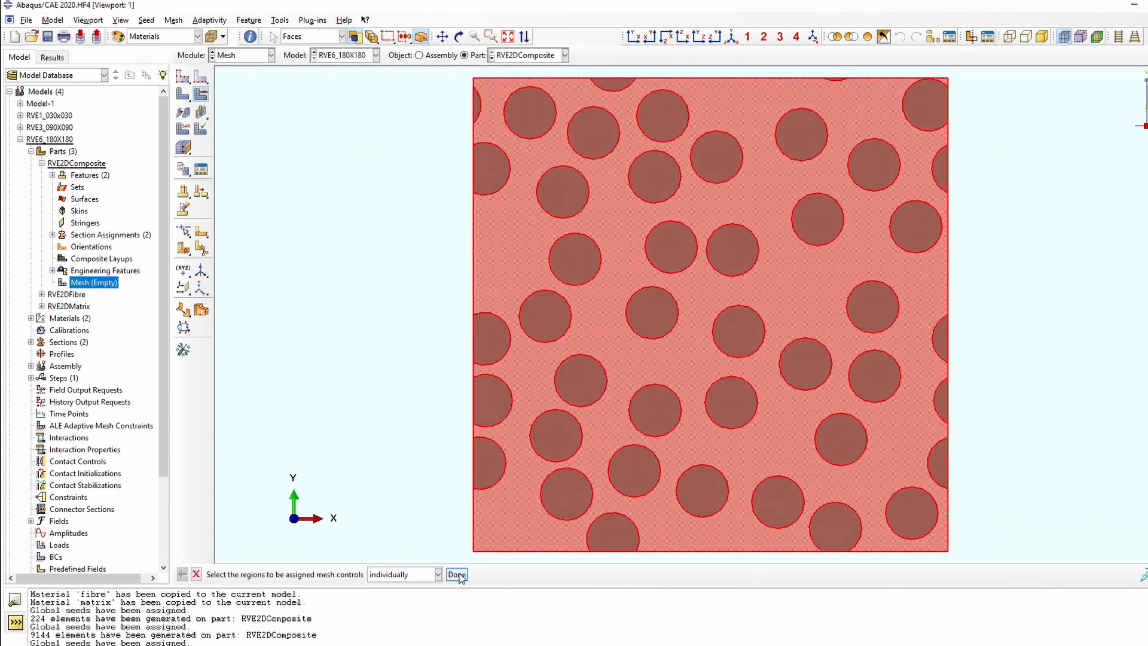
pyautogui.click(201, 338)
pyautogui.click(141, 253)
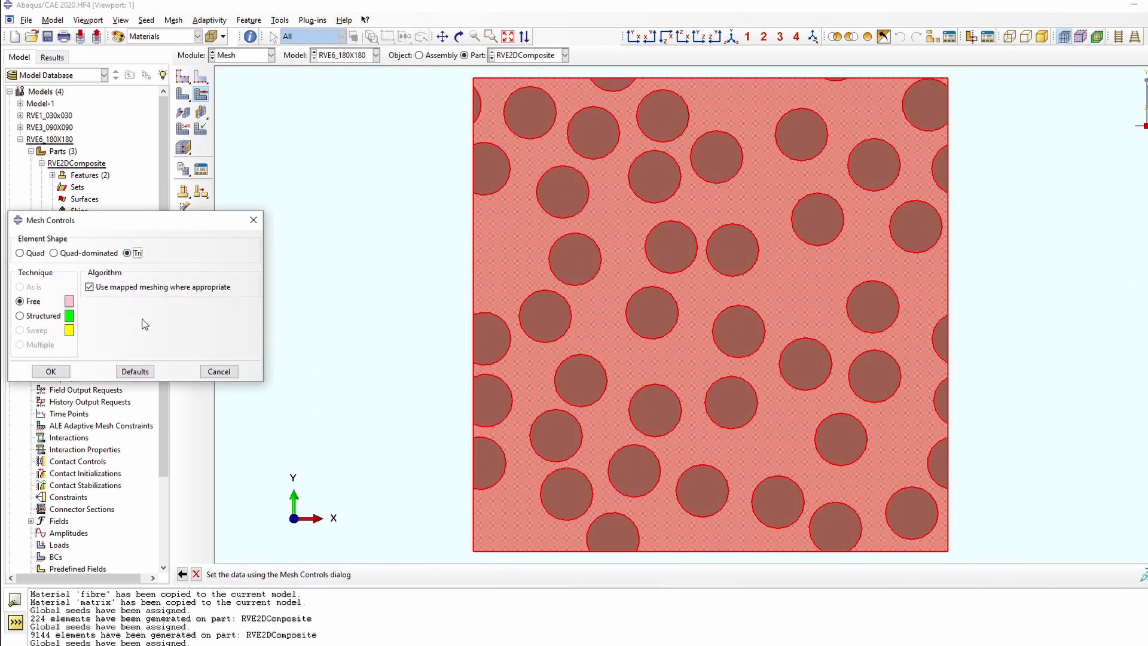
pyautogui.click(51, 371)
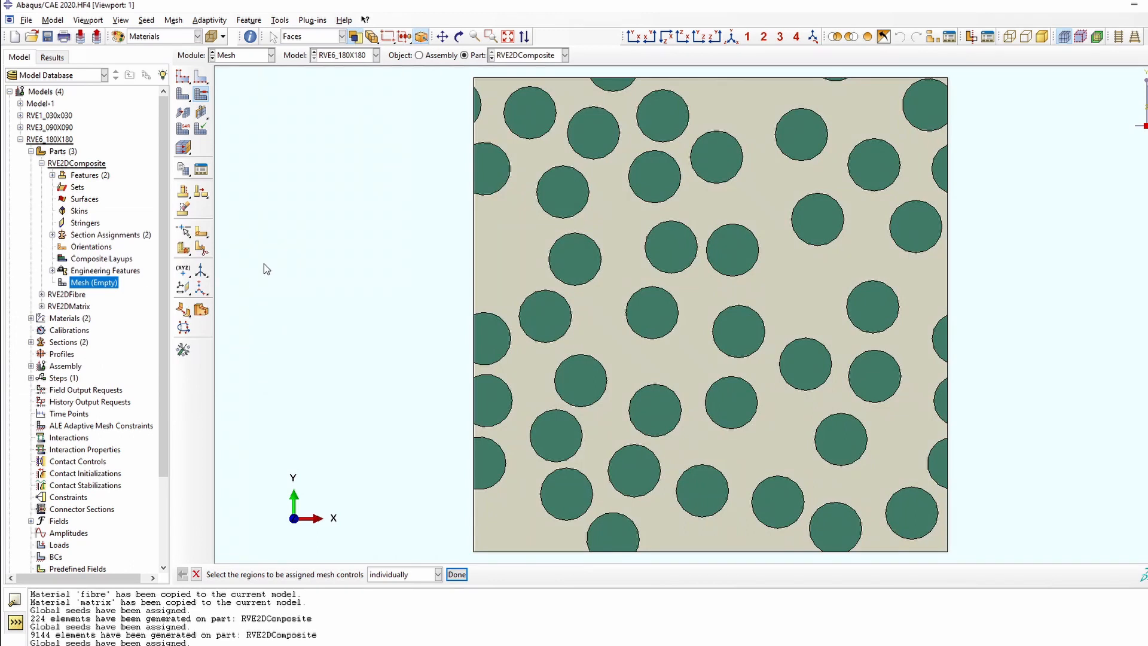
pyautogui.click(182, 94)
pyautogui.click(287, 575)
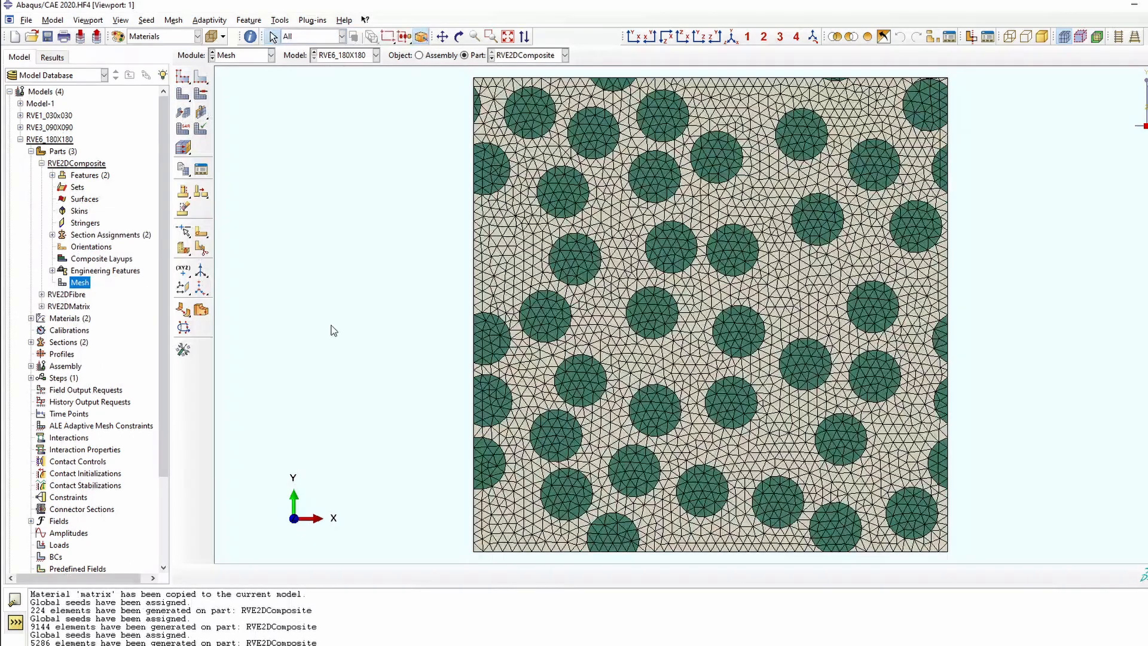
# Return to the RVE2DComposite part of RVE3_090X090 and remesh it with coarser global seeds
pyautogui.moveTo(542, 643)
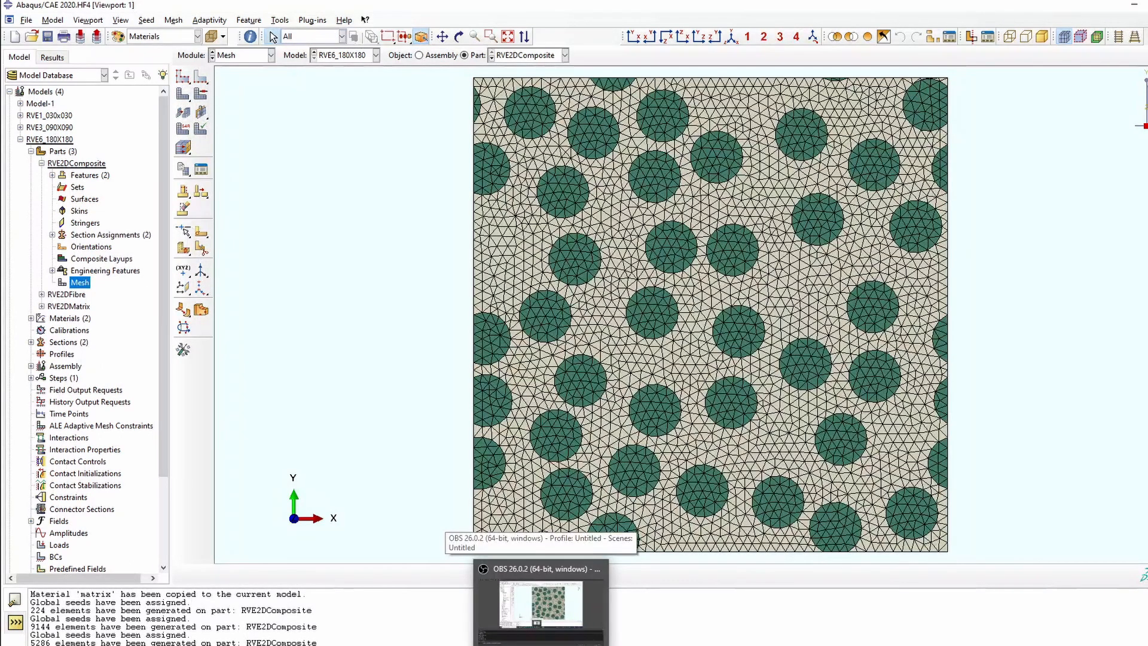
pyautogui.click(30, 151)
pyautogui.click(20, 139)
pyautogui.click(20, 128)
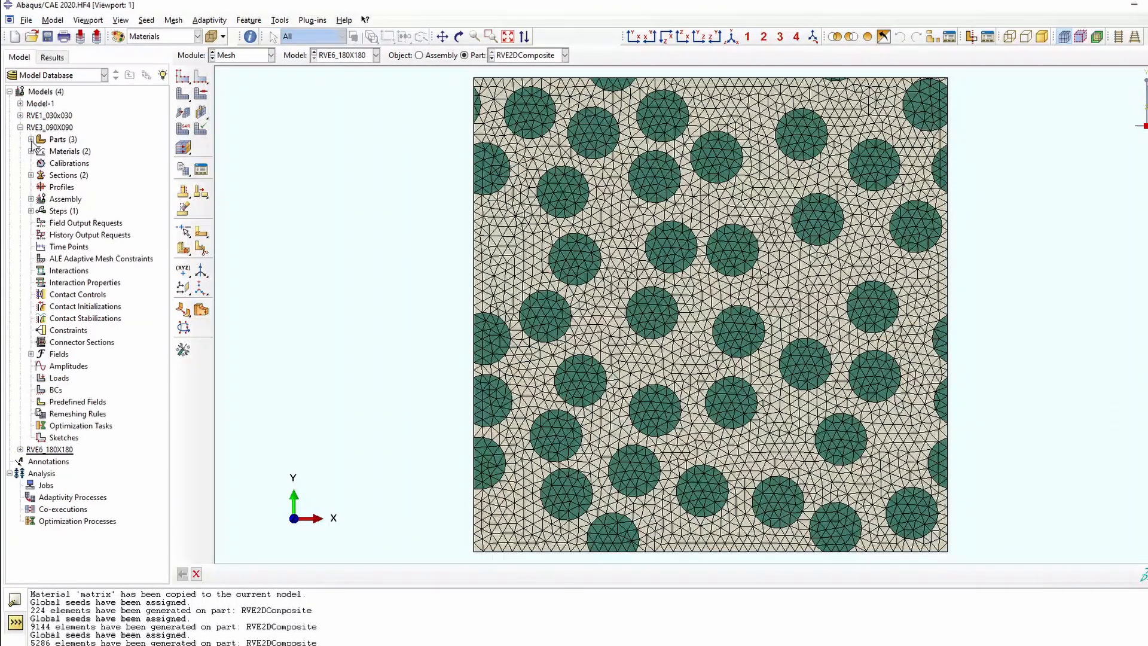
pyautogui.click(30, 140)
pyautogui.click(30, 139)
pyautogui.click(20, 127)
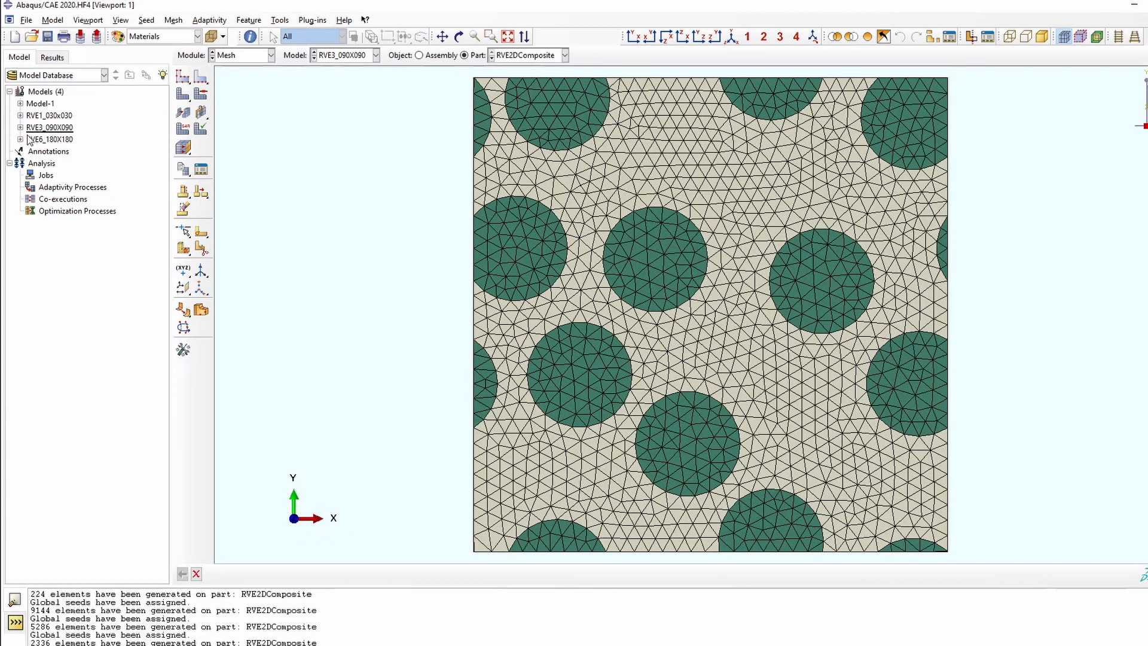
# Create a Static, General step named loadingStep after Initial in RVE1_030x030, keeping the default step settings
pyautogui.click(20, 116)
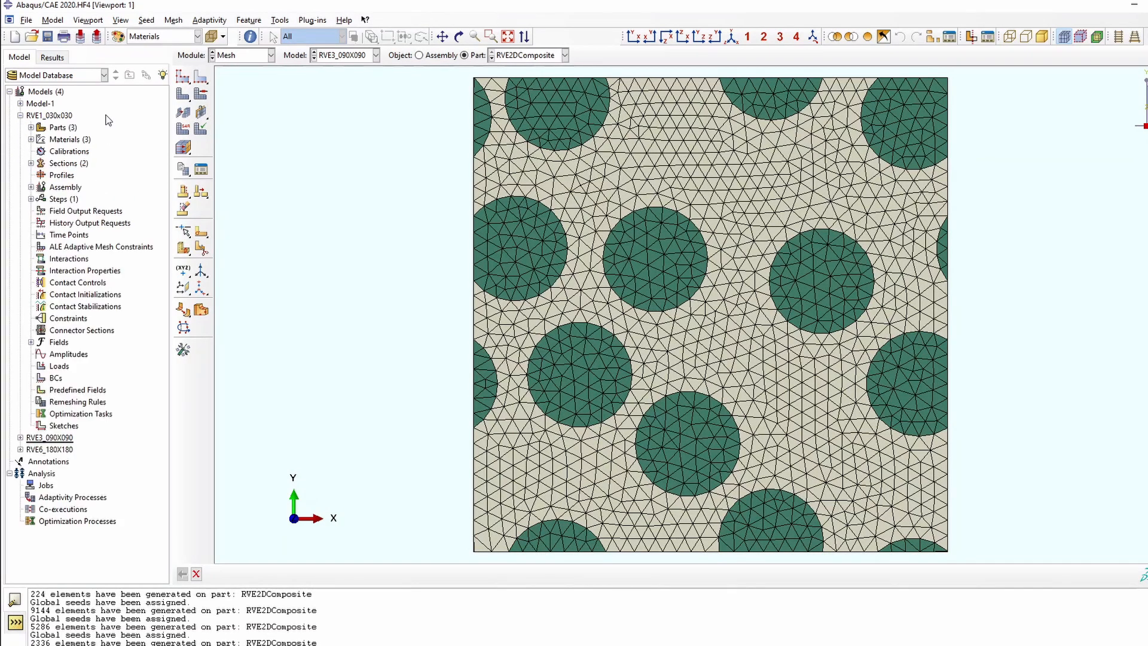
pyautogui.doubleClick(58, 199)
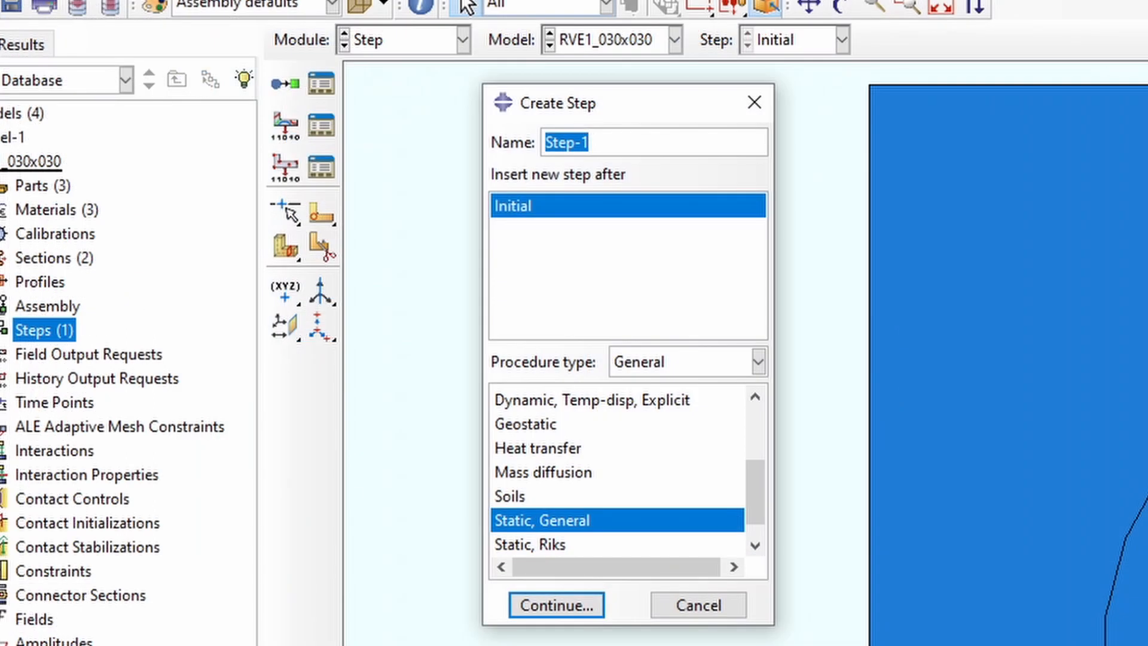
pyautogui.write('loadingStep')
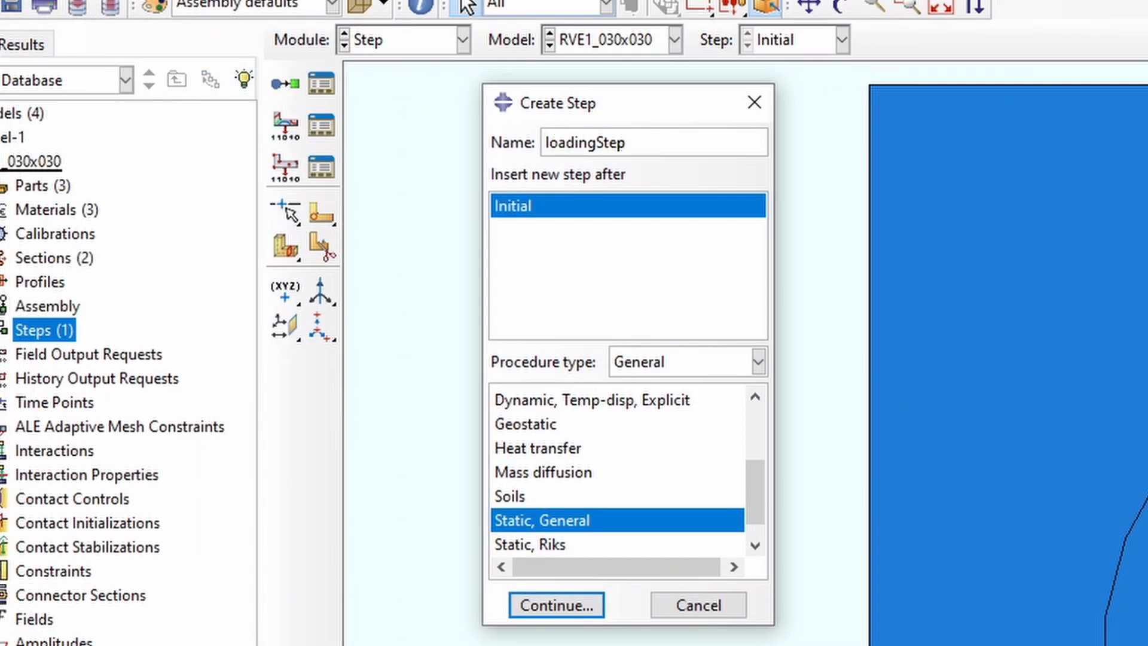
pyautogui.click(573, 615)
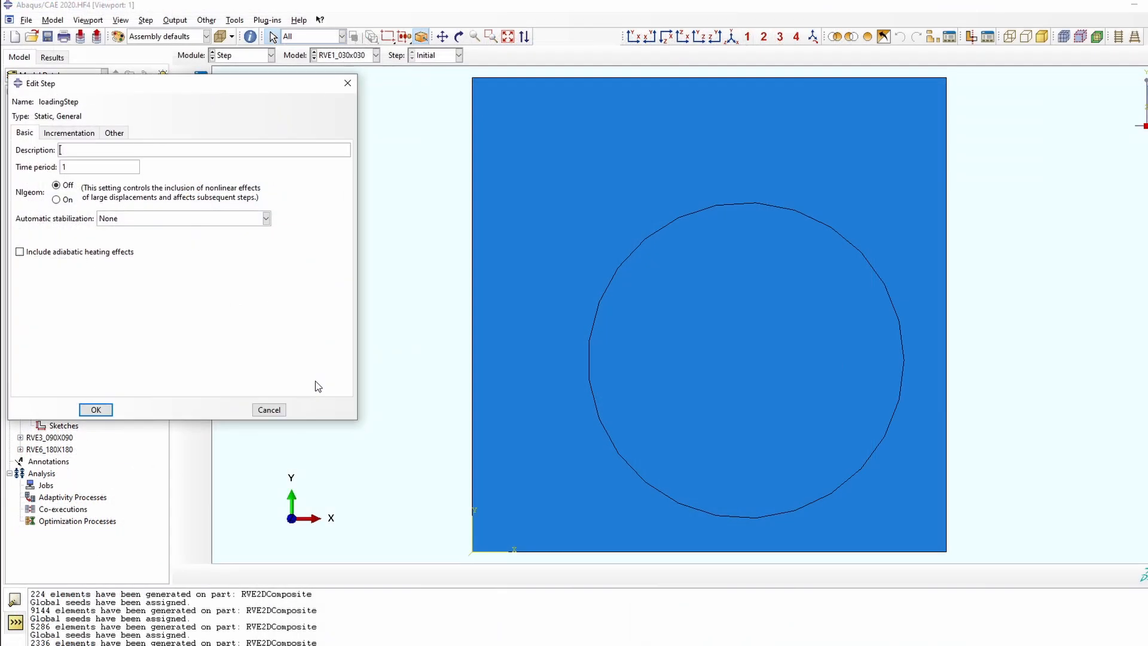
pyautogui.click(96, 409)
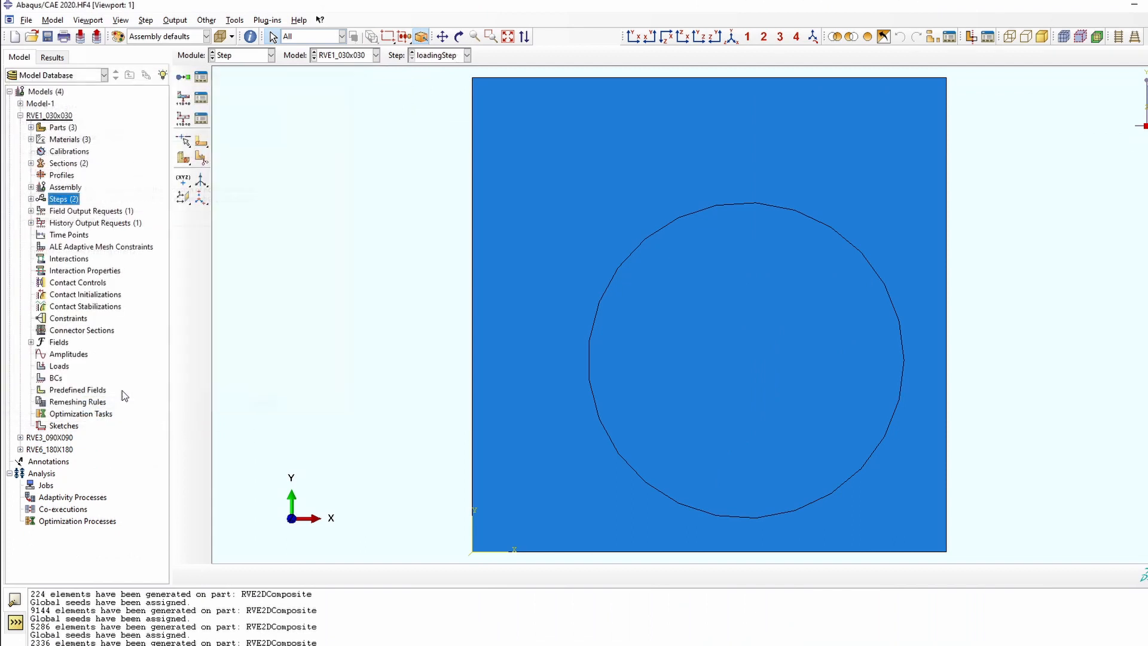
# Create an assembly node set named cornerNodes in RVE1_030x030 from the four corner nodes of the square
pyautogui.click(32, 187)
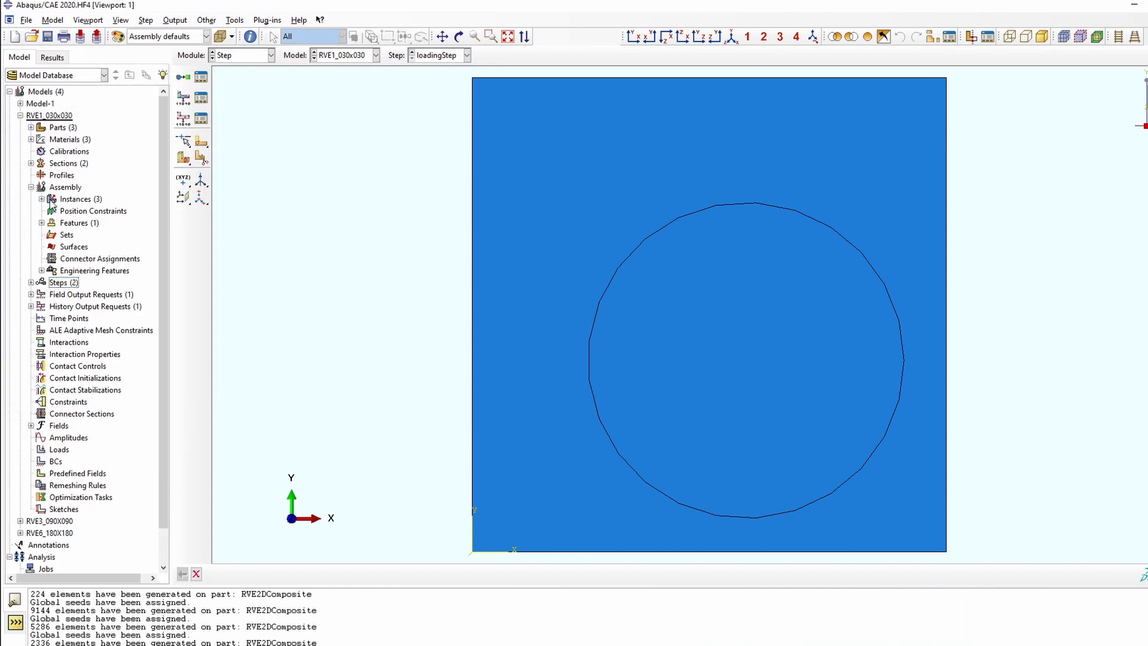
pyautogui.doubleClick(67, 235)
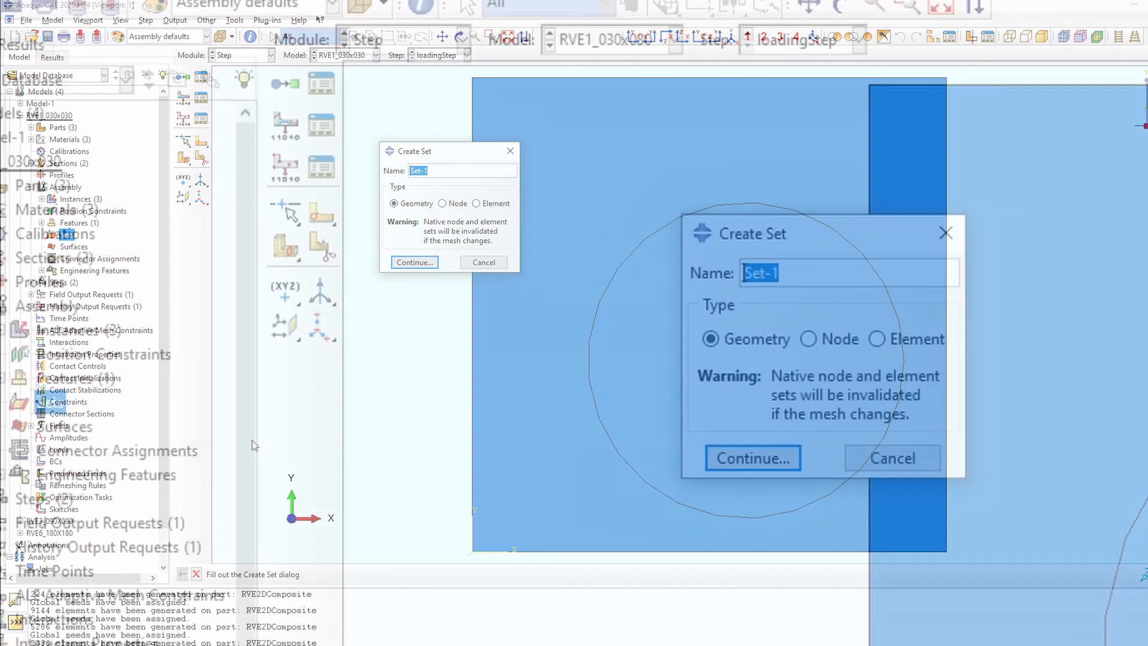
pyautogui.write('jcor')
pyautogui.press('BackSpace')
pyautogui.press('BackSpace')
pyautogui.press('BackSpace')
pyautogui.press('BackSpace')
pyautogui.write('corn')
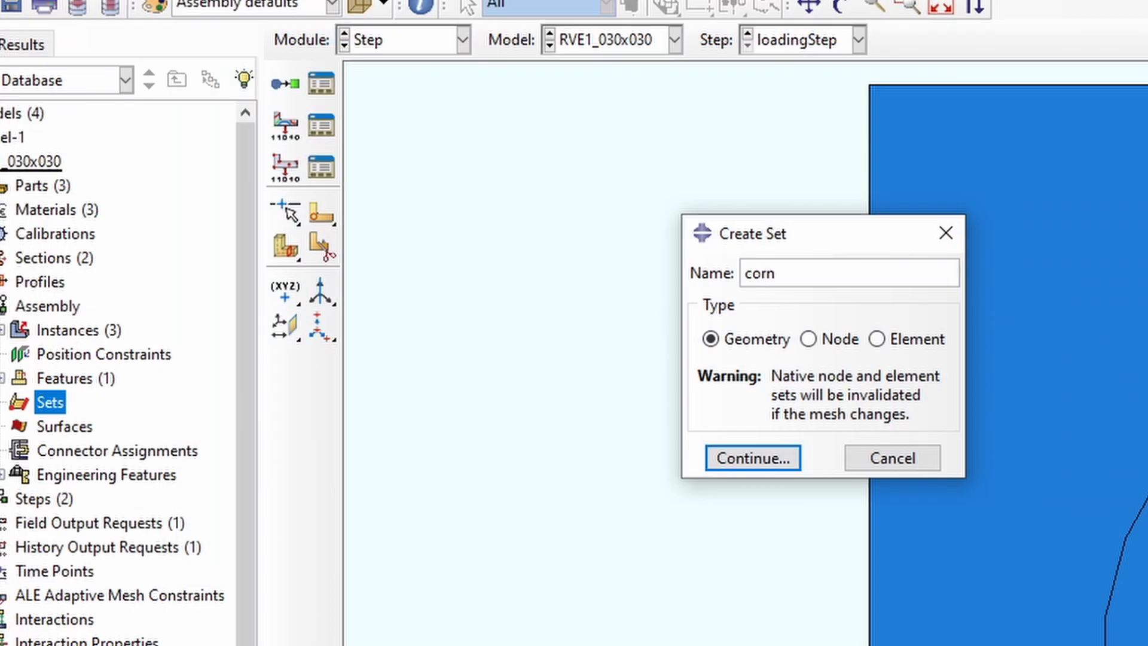
pyautogui.write('erNodes')
pyautogui.click(839, 339)
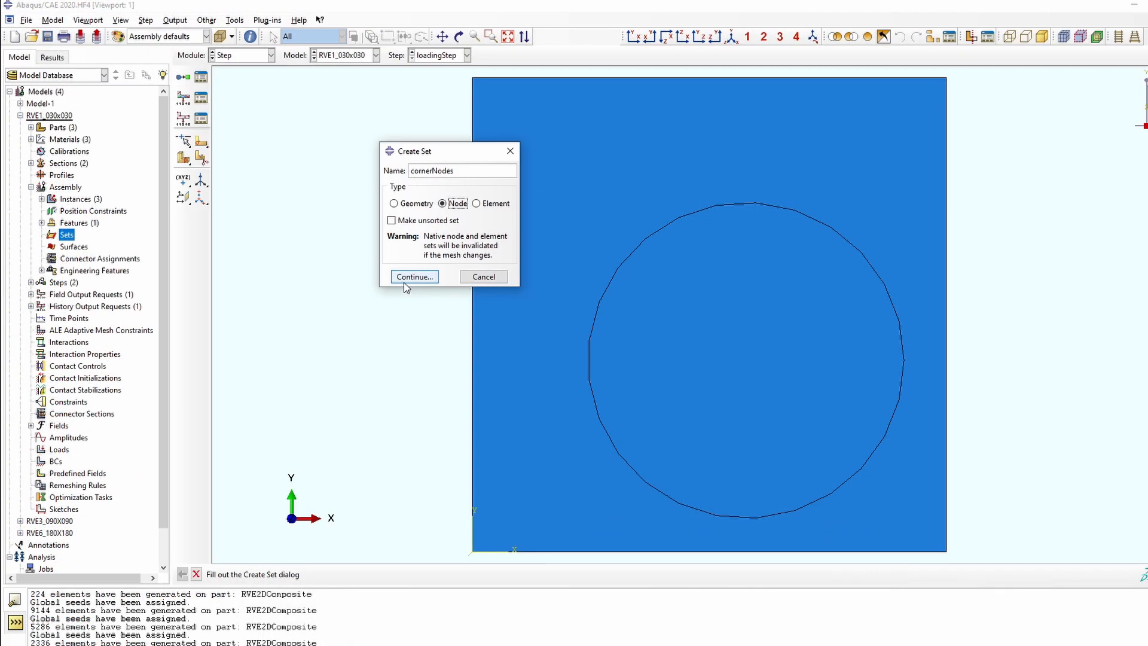
pyautogui.click(753, 488)
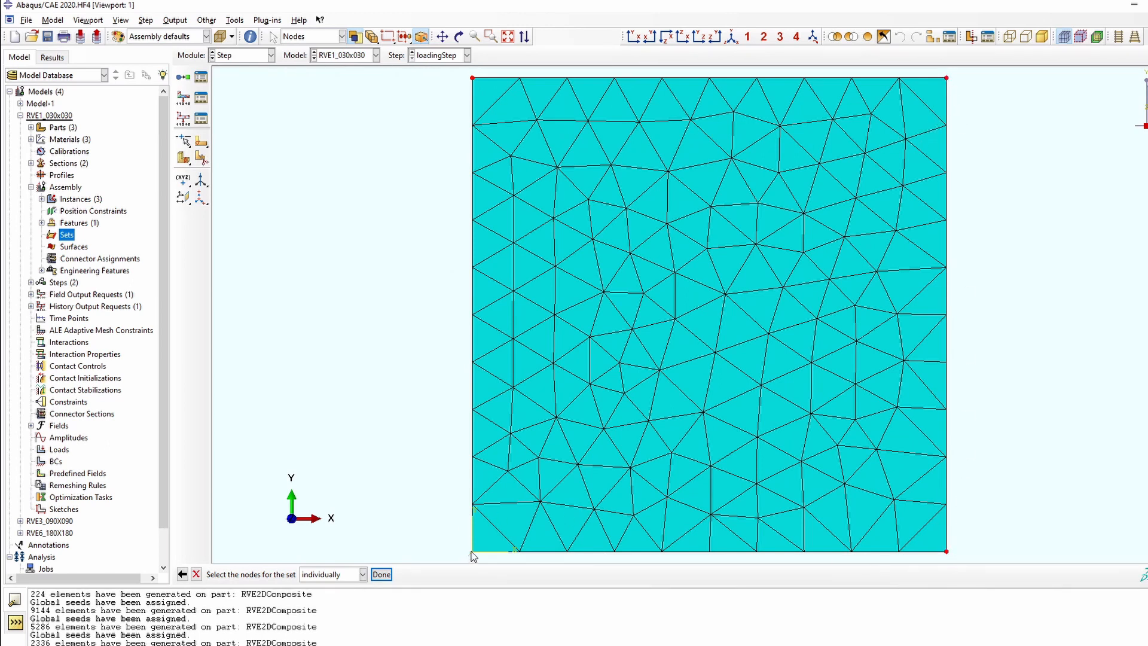
pyautogui.click(382, 575)
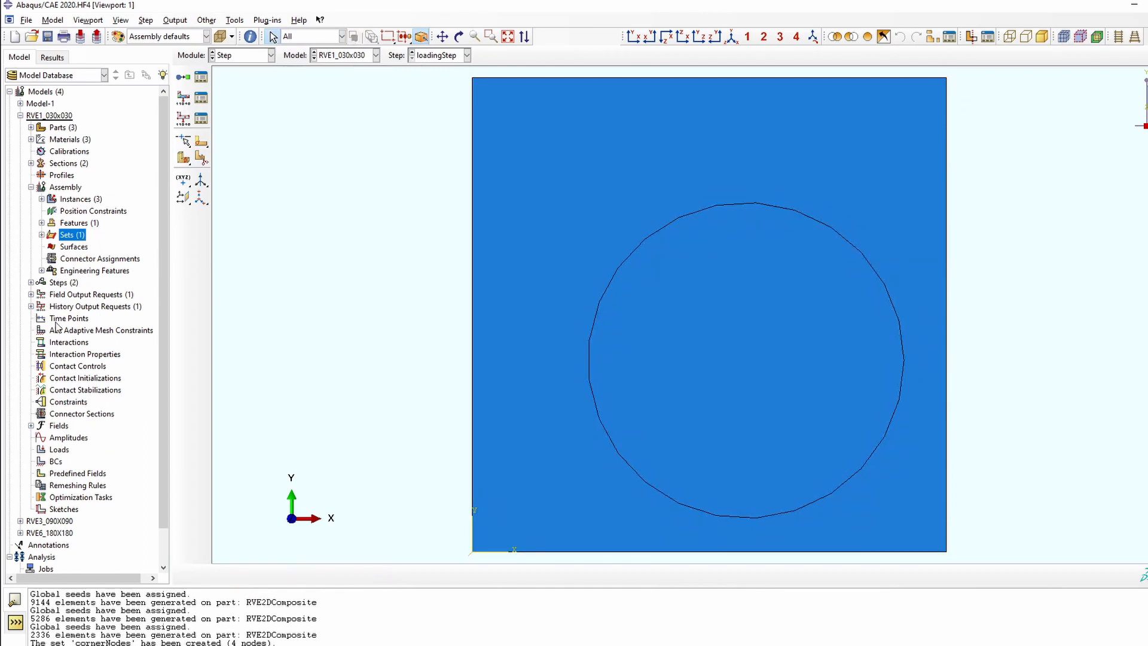
# Create a history output request named cornerNodesHist in loadingStep, with the cornerNodes set as its domain
pyautogui.doubleClick(96, 306)
pyautogui.write('co')
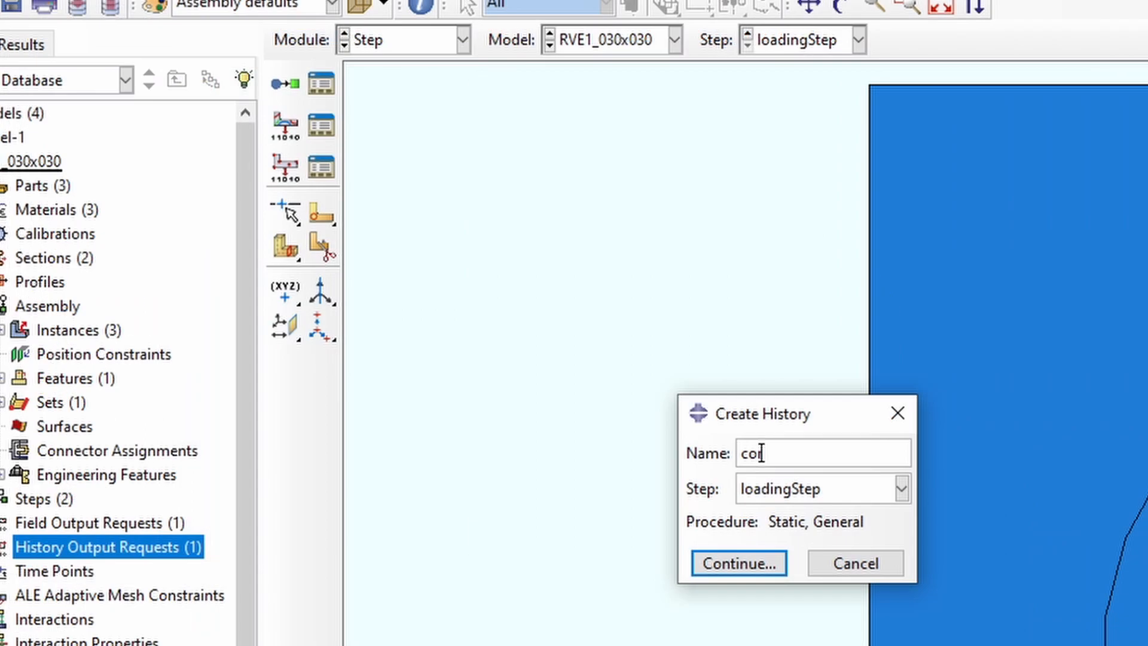
pyautogui.write('rnerNodesH')
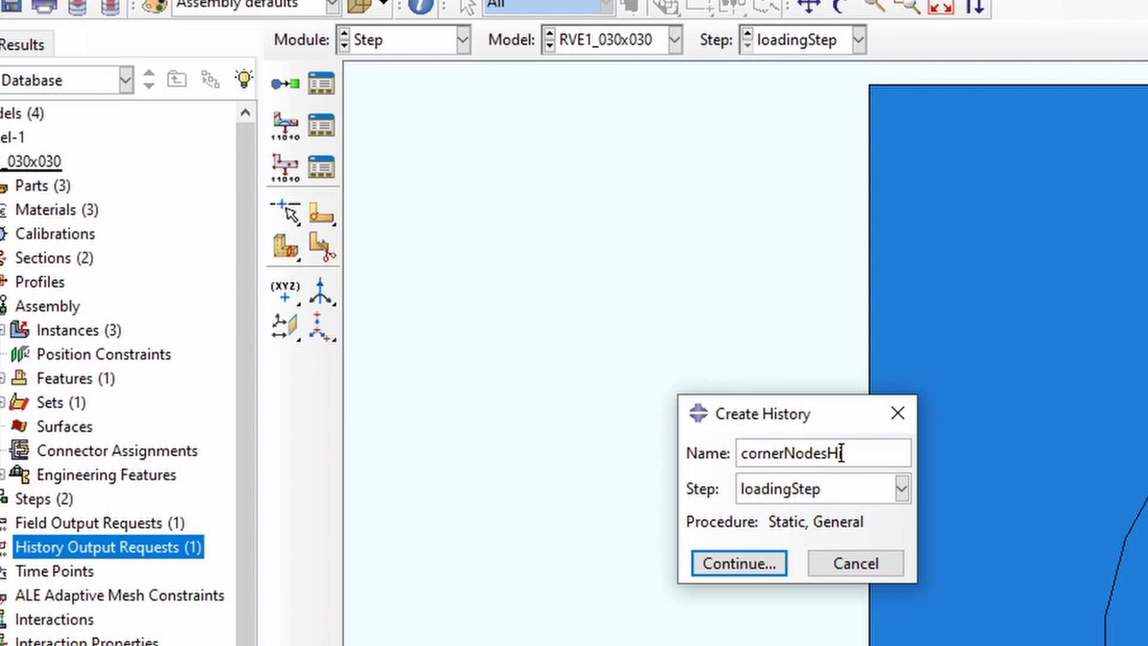
pyautogui.write('ist')
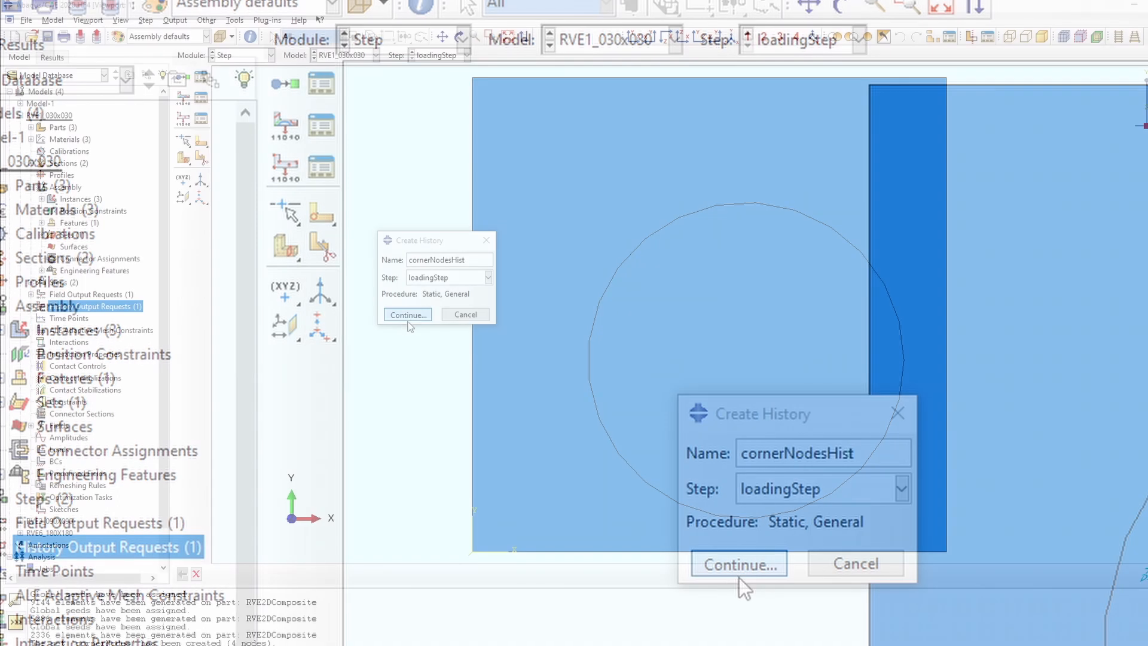
pyautogui.click(737, 567)
pyautogui.click(604, 145)
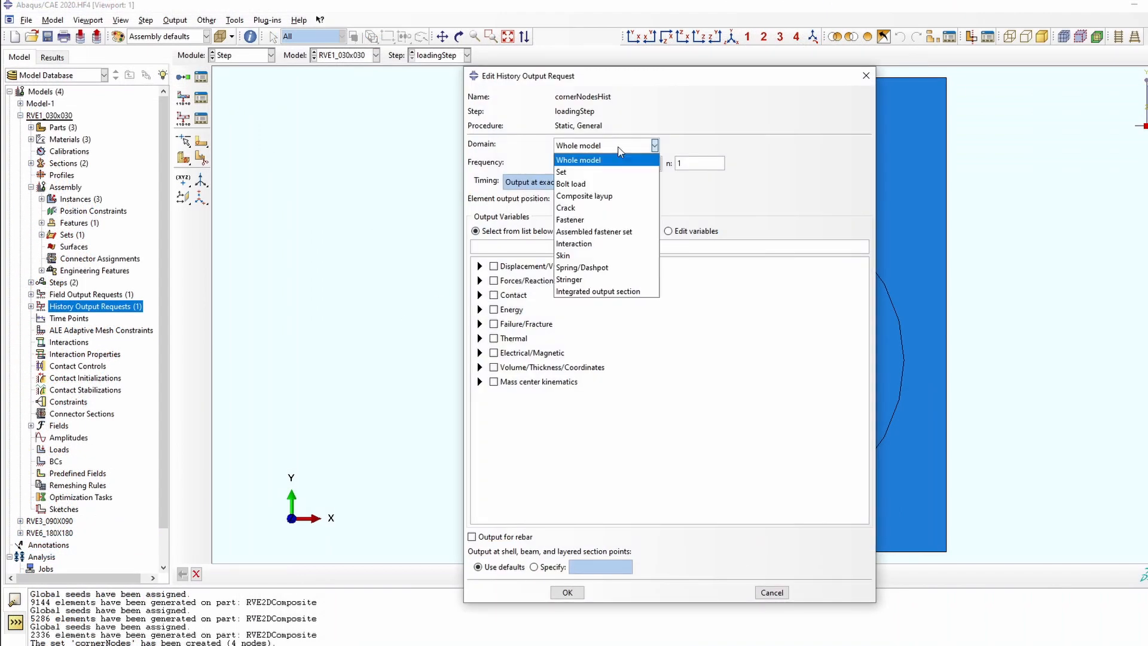
pyautogui.click(598, 169)
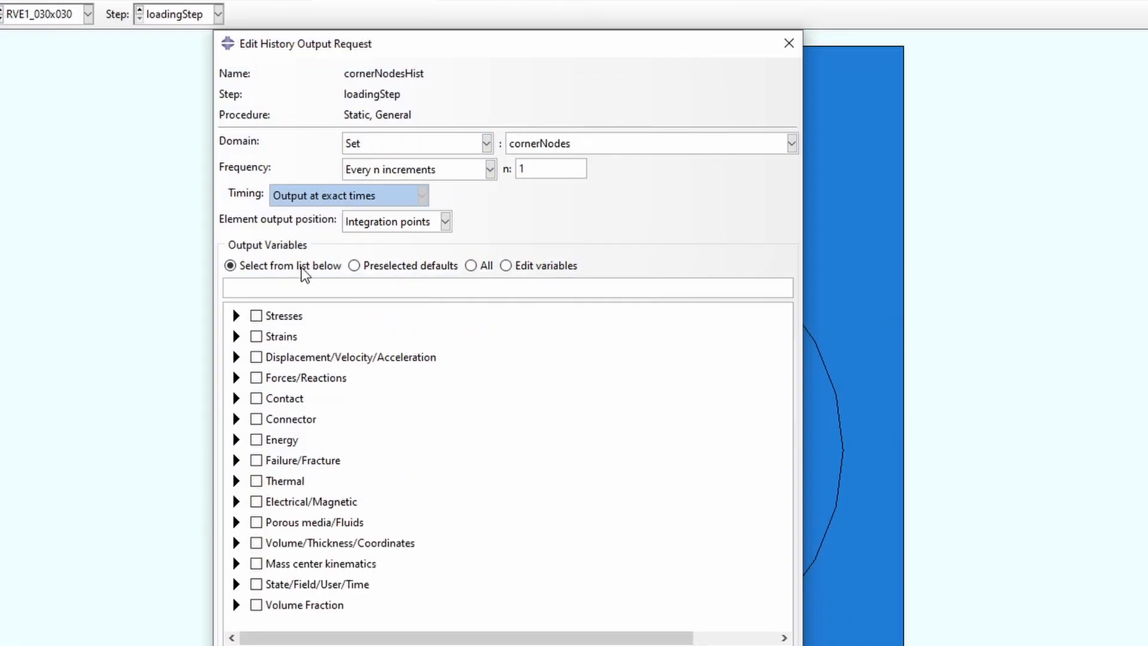
# Include the displacement components U1, U2 and U3 in the cornerNodesHist output variables
pyautogui.click(237, 358)
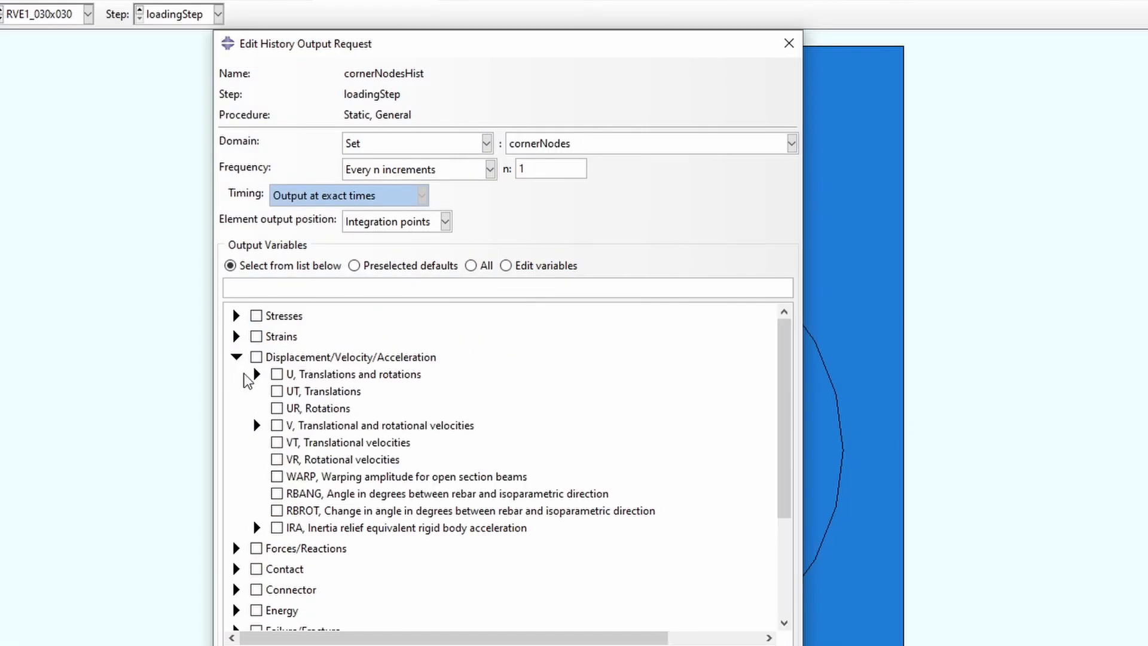
pyautogui.click(257, 375)
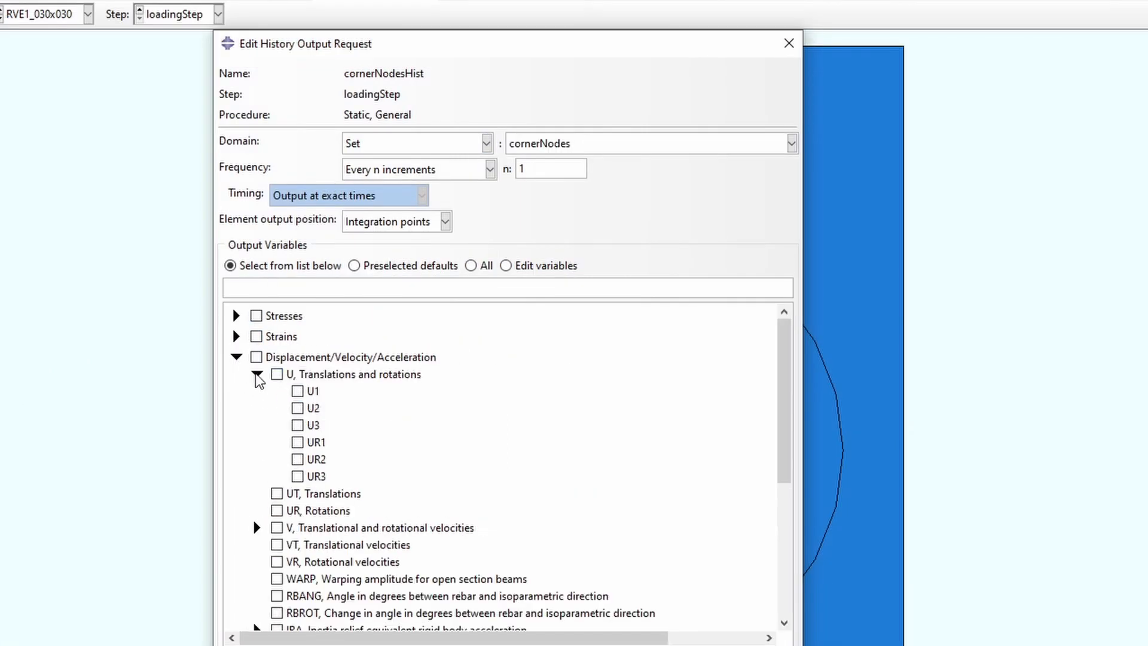
pyautogui.click(298, 391)
pyautogui.click(297, 408)
pyautogui.click(298, 426)
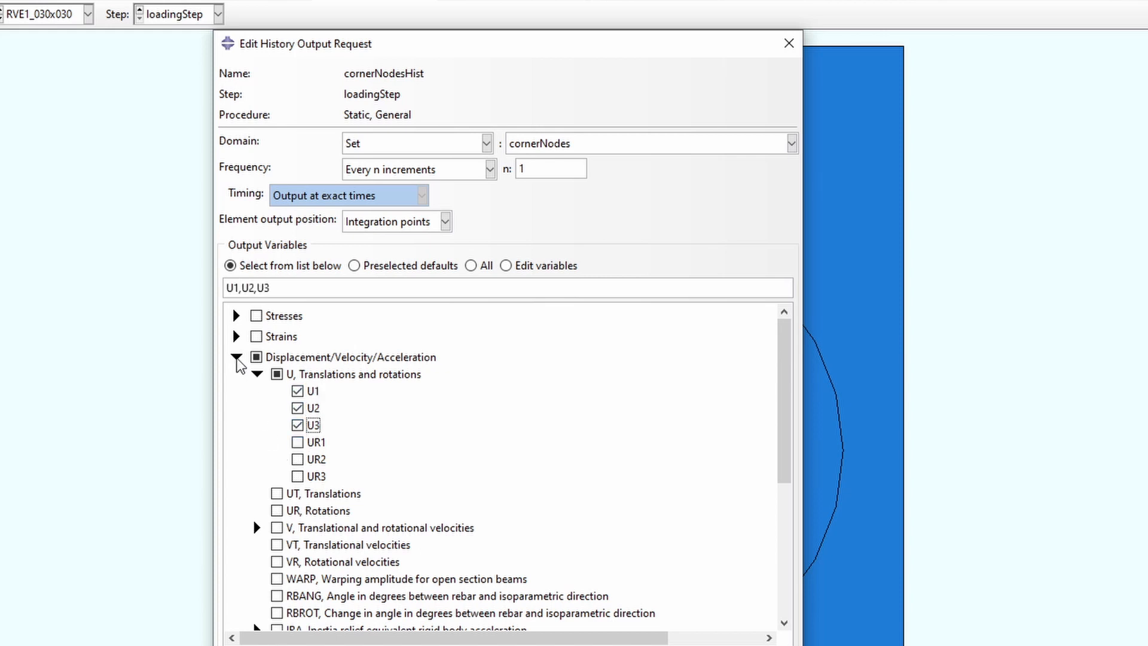
pyautogui.click(237, 357)
# Add the reaction force components RF1, RF2 and RF3 to the cornerNodesHist output variables
pyautogui.click(237, 378)
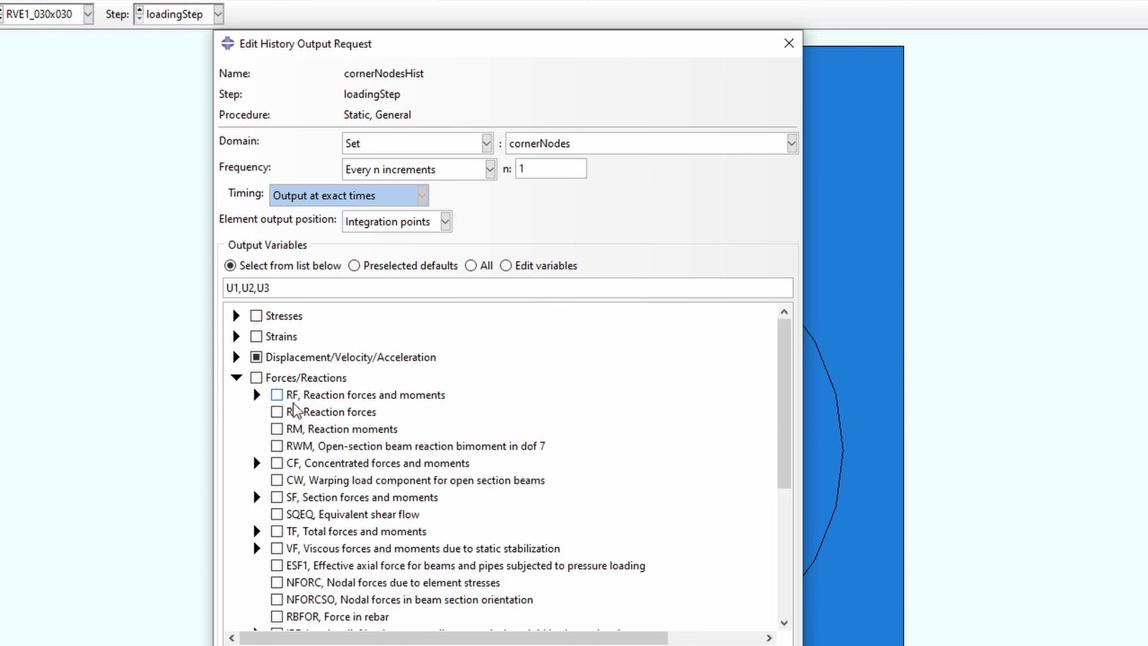
pyautogui.click(257, 394)
pyautogui.click(297, 412)
pyautogui.click(298, 429)
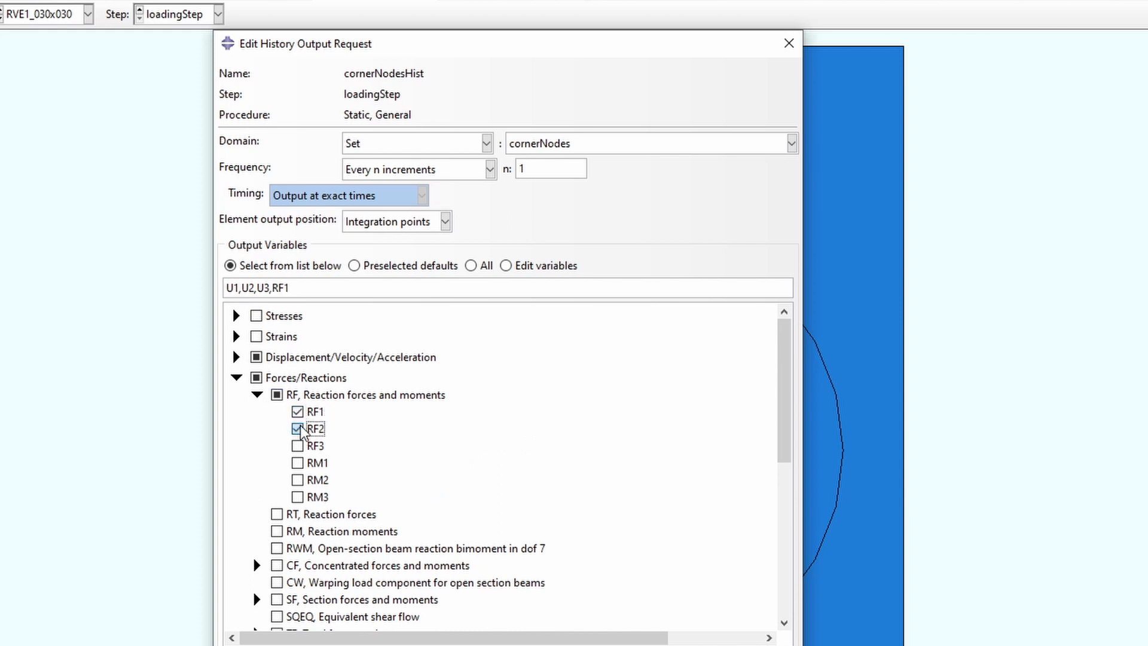
pyautogui.click(297, 446)
pyautogui.click(236, 378)
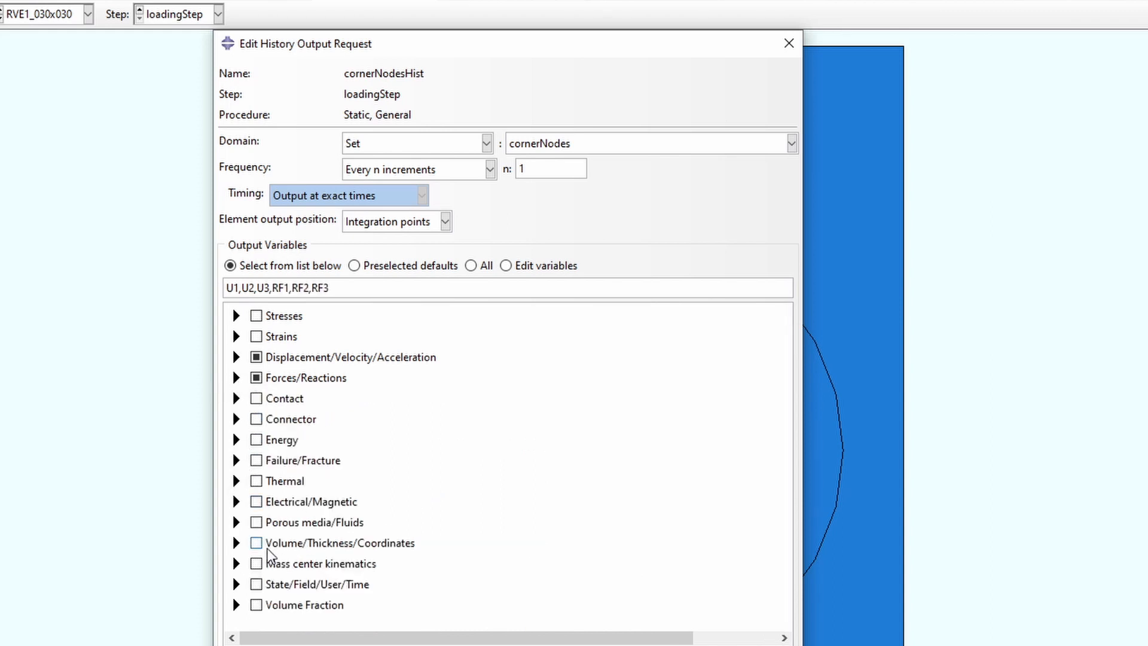
# Add the nodal coordinates COOR1, COOR2 and COOR3 to the output variables and save the cornerNodesHist request
pyautogui.click(236, 543)
pyautogui.scroll(-3, 330, 566)
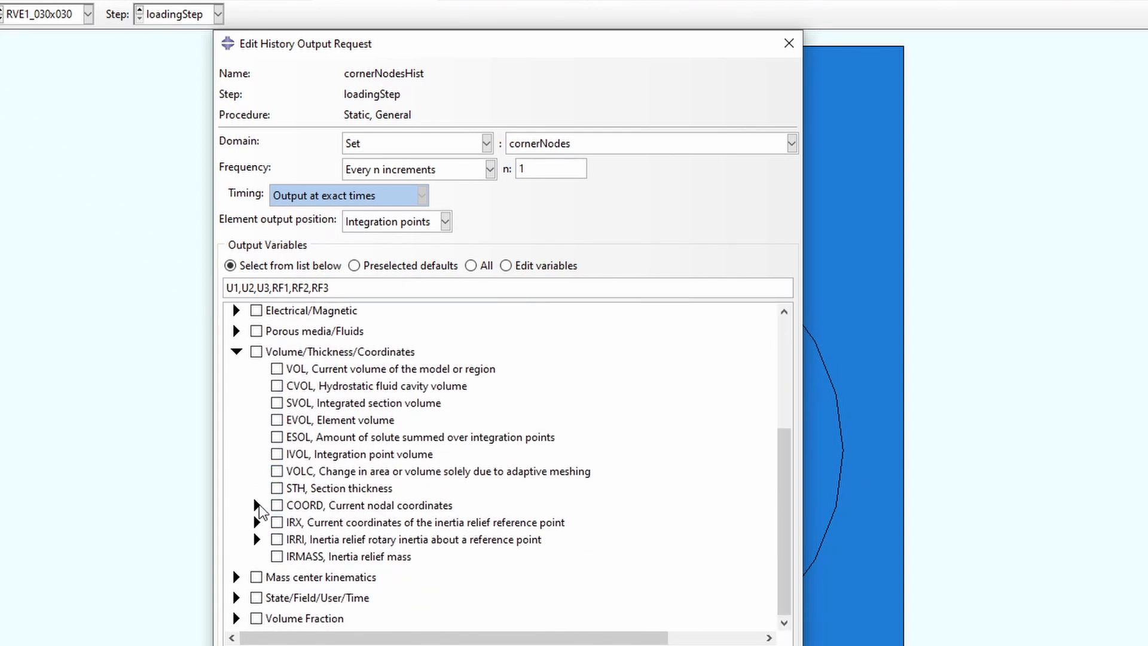
pyautogui.click(257, 506)
pyautogui.click(299, 522)
pyautogui.click(299, 539)
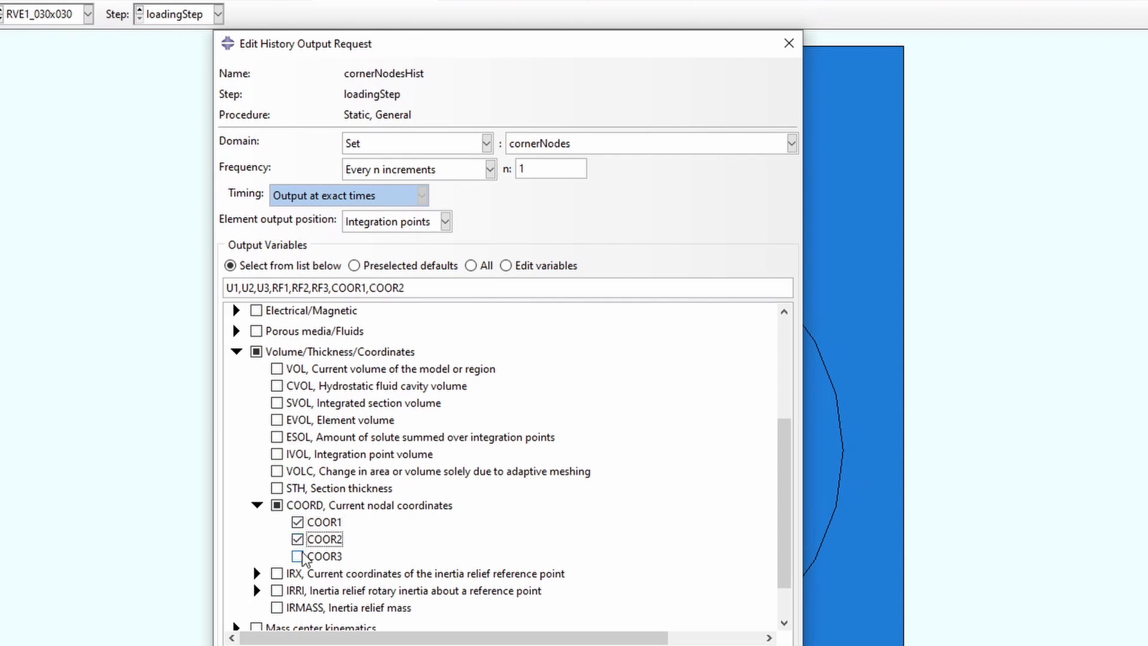
pyautogui.click(298, 557)
pyautogui.click(237, 352)
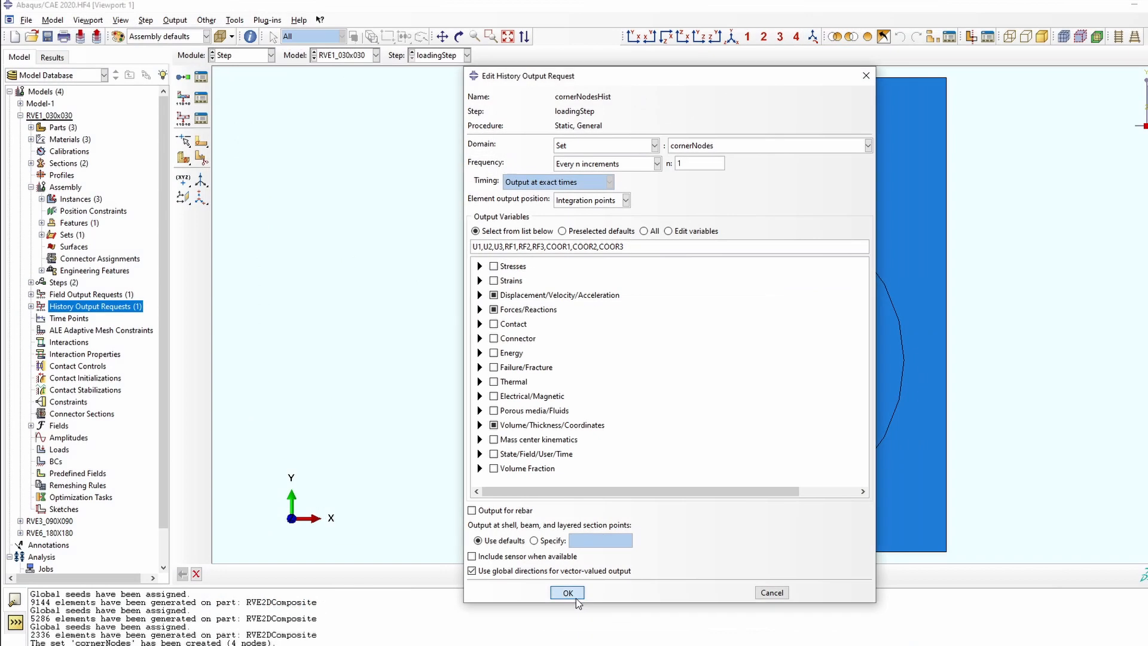
pyautogui.click(576, 592)
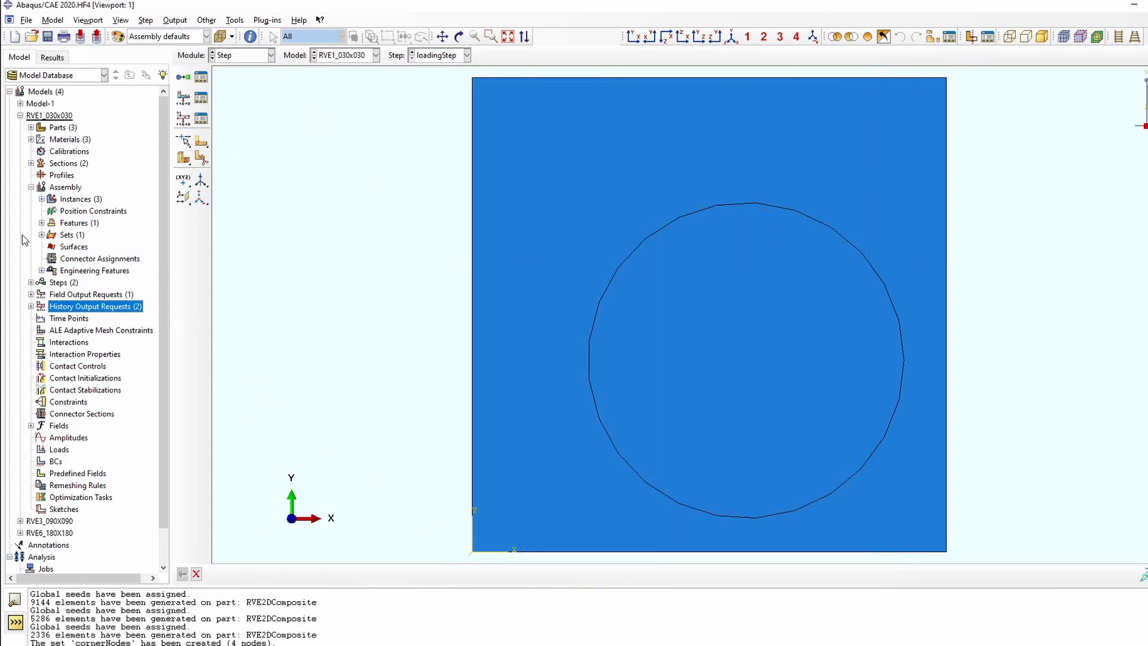
# Start a Displacement/Rotation boundary condition named XBackR in the Initial step of RVE1_030x030
pyautogui.scroll(-1, 70, 409)
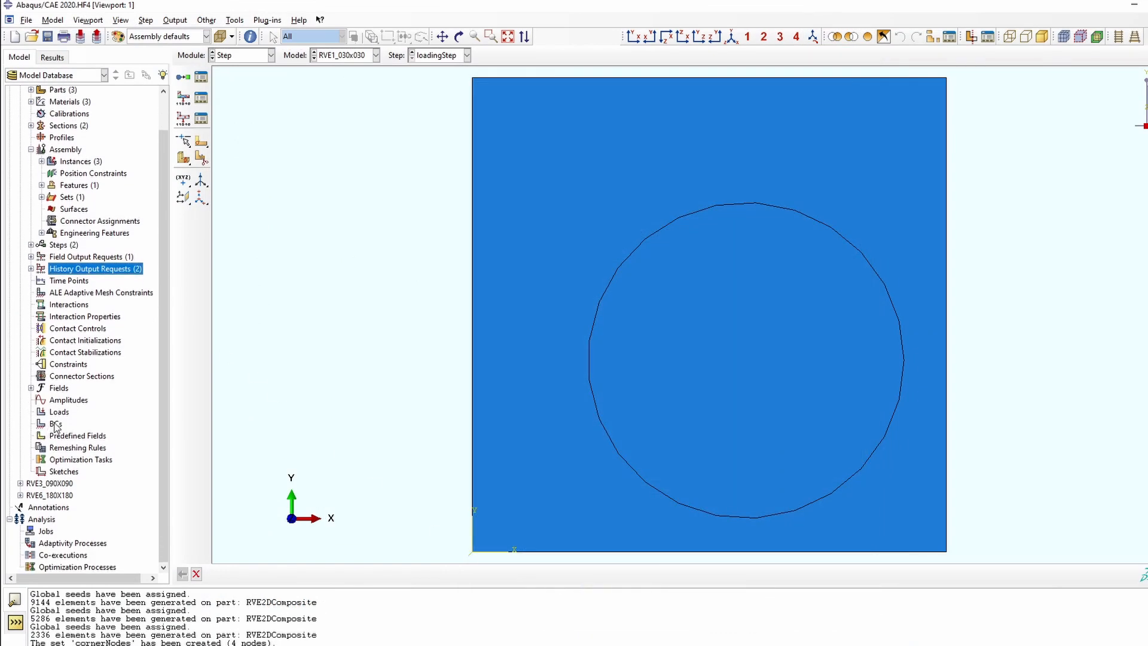
pyautogui.doubleClick(56, 424)
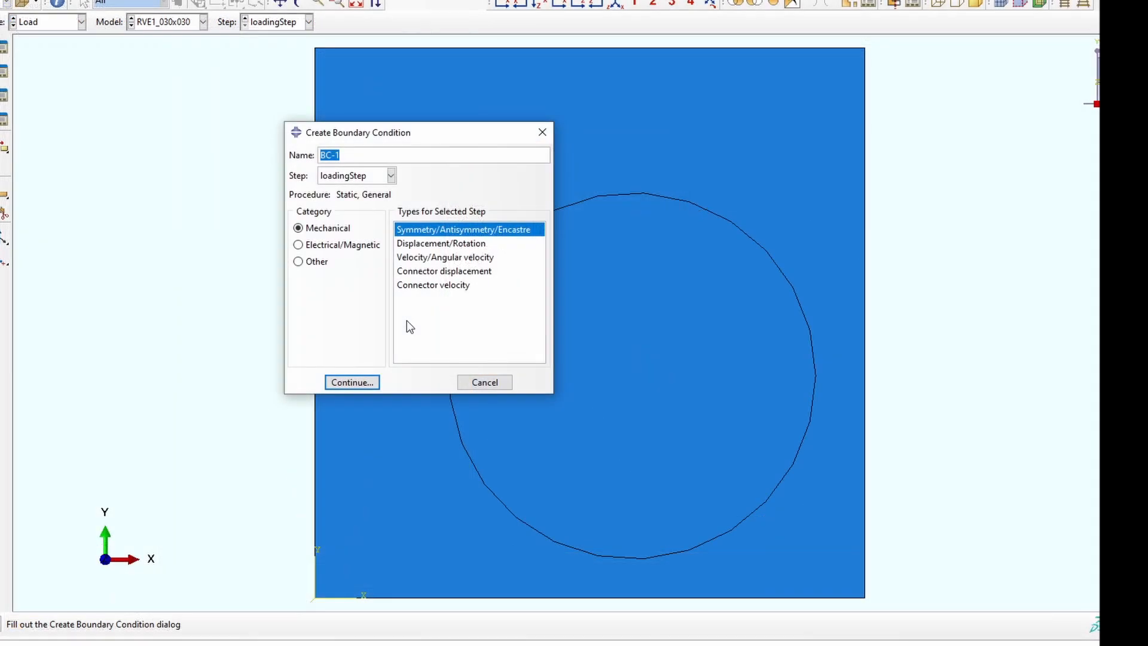
pyautogui.write('XBackR')
pyautogui.click(366, 177)
pyautogui.click(355, 190)
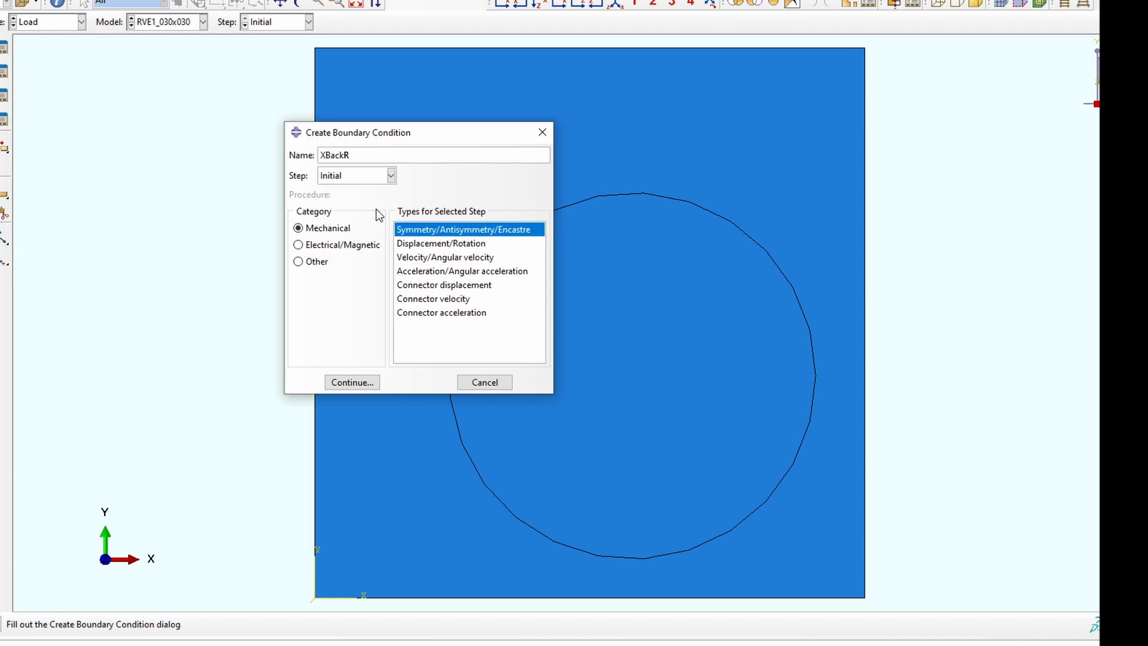
pyautogui.click(424, 244)
pyautogui.click(352, 382)
# Apply XBackR to the upper and lower corners of the square's left edge, constraining U1
pyautogui.click(315, 48)
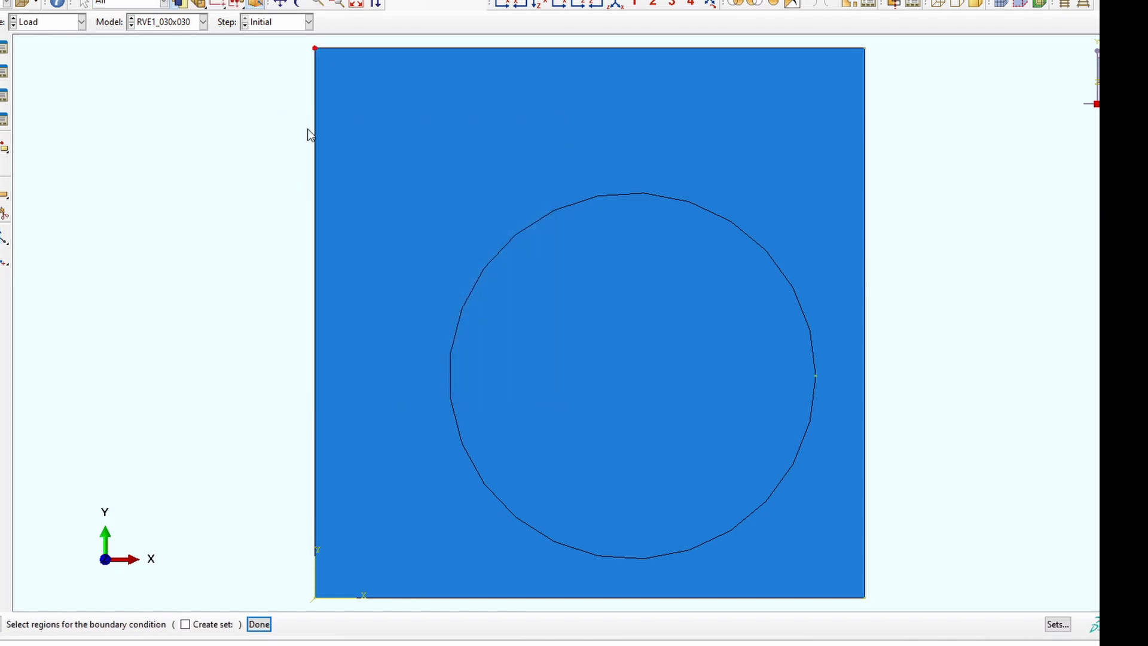
pyautogui.keyDown('shift'); pyautogui.click(316, 598); pyautogui.keyUp('shift')
pyautogui.click(259, 624)
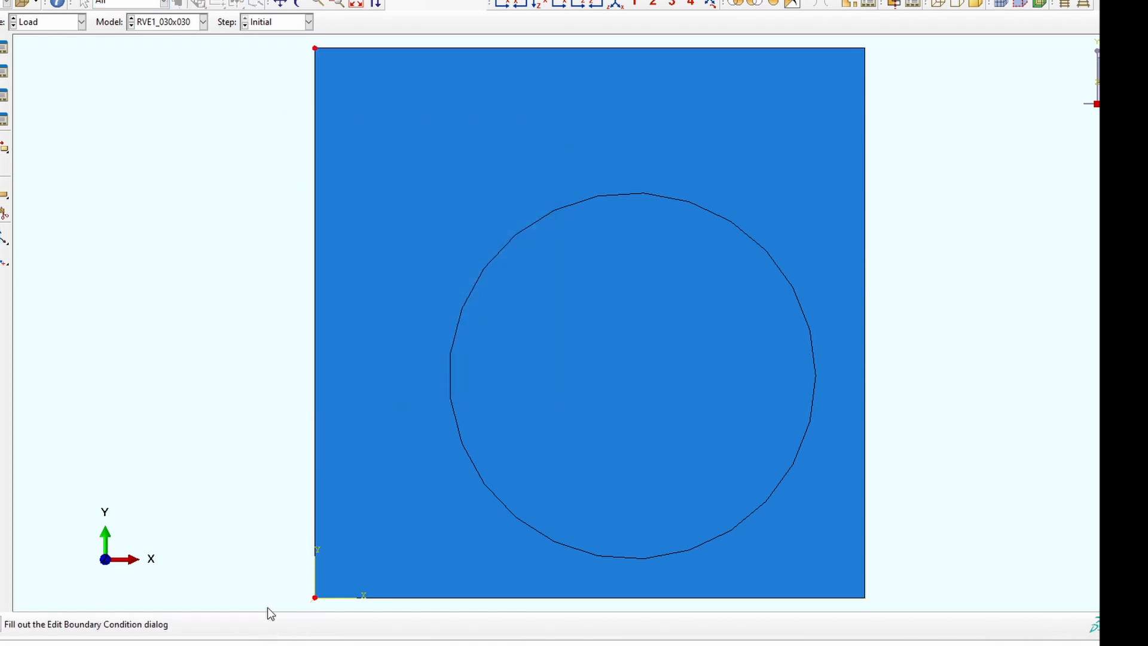
pyautogui.click(339, 323)
pyautogui.click(377, 464)
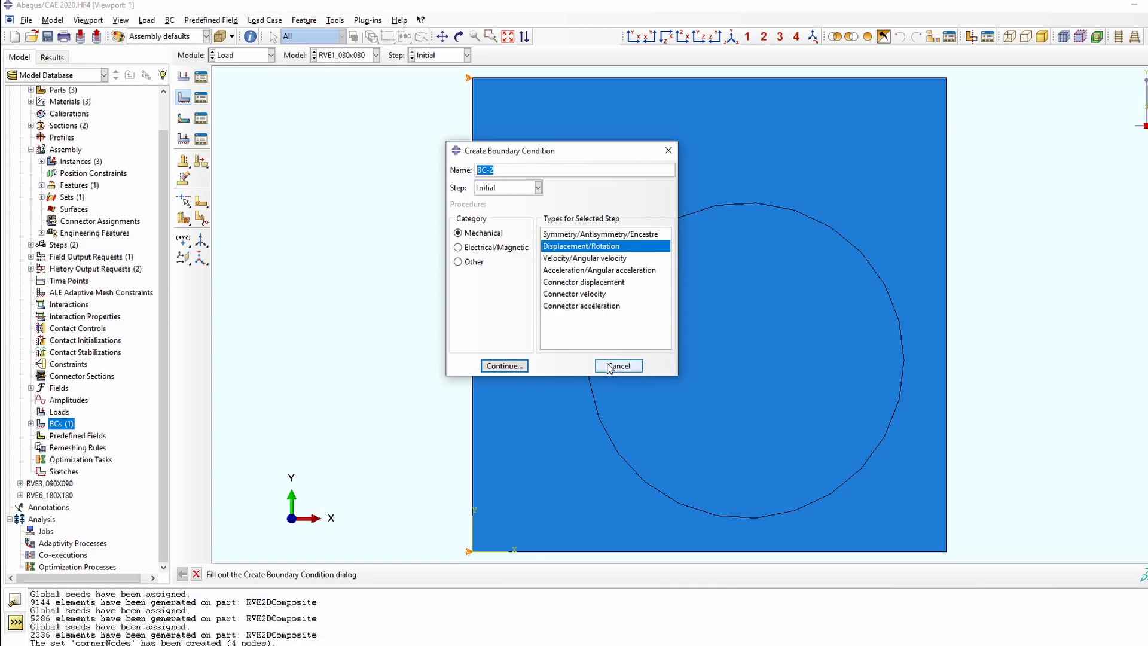
# Create a Displacement/Rotation boundary condition named YBaseR in the Initial step, constraining U2 at the square's two bottom corners
pyautogui.write('YBaseR')
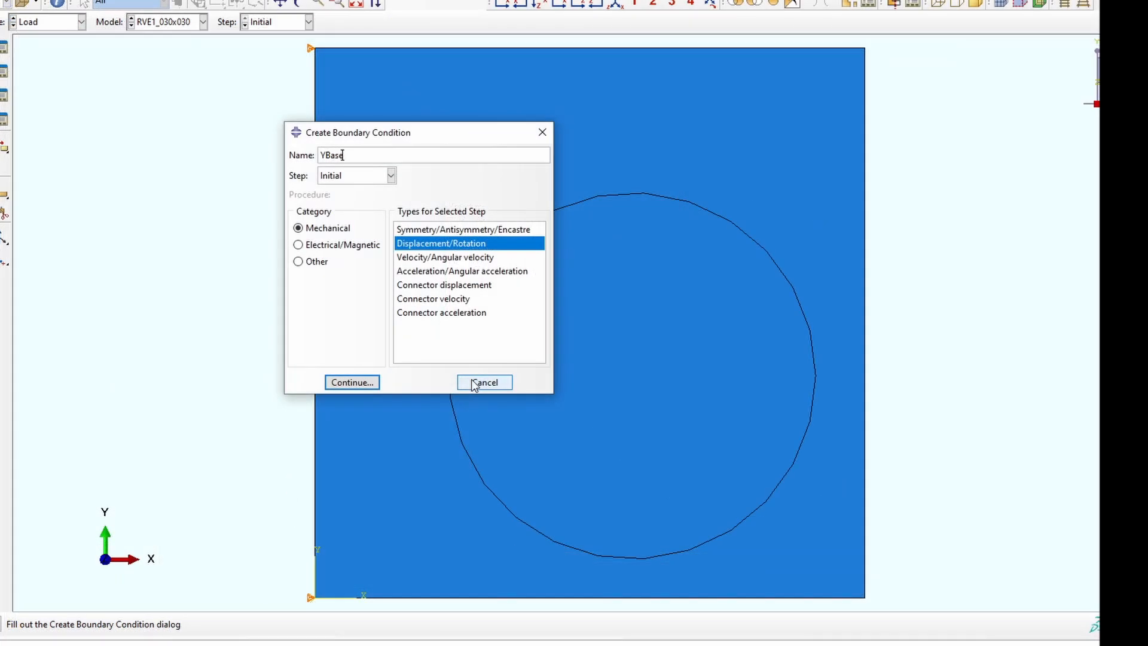
pyautogui.click(370, 382)
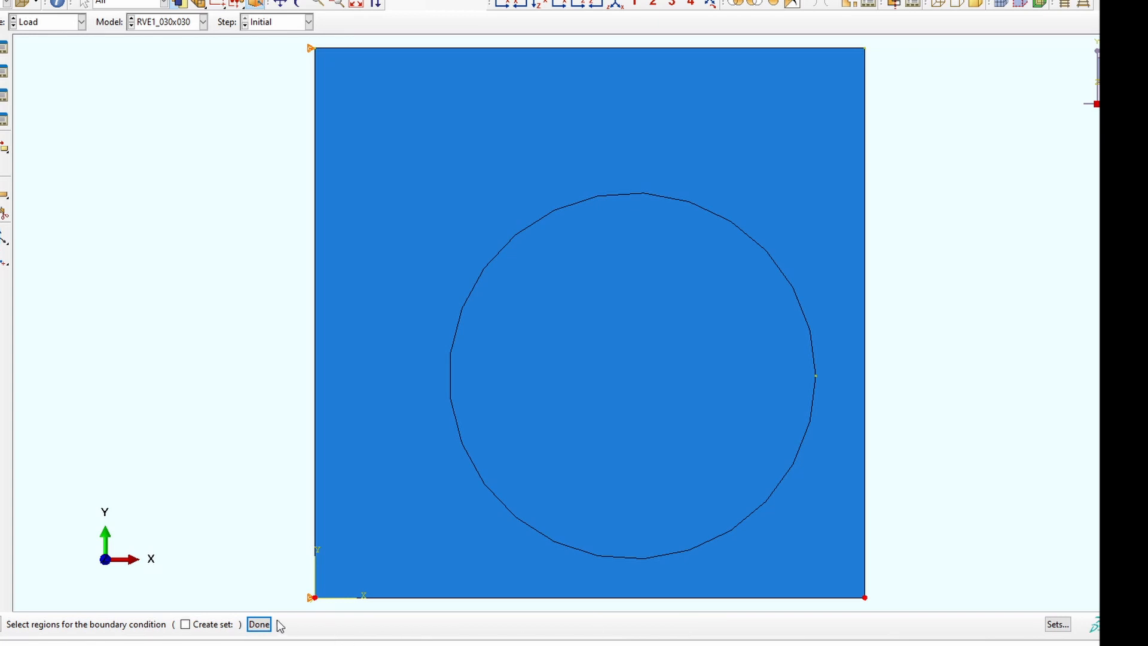
pyautogui.click(259, 624)
pyautogui.click(340, 340)
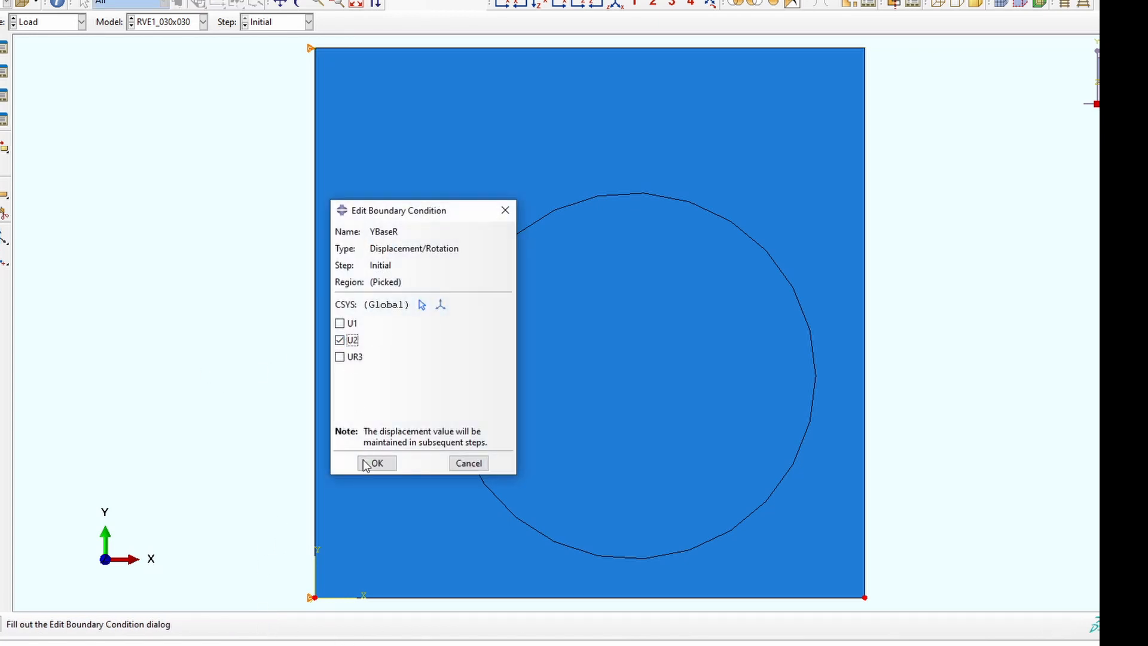
pyautogui.click(376, 463)
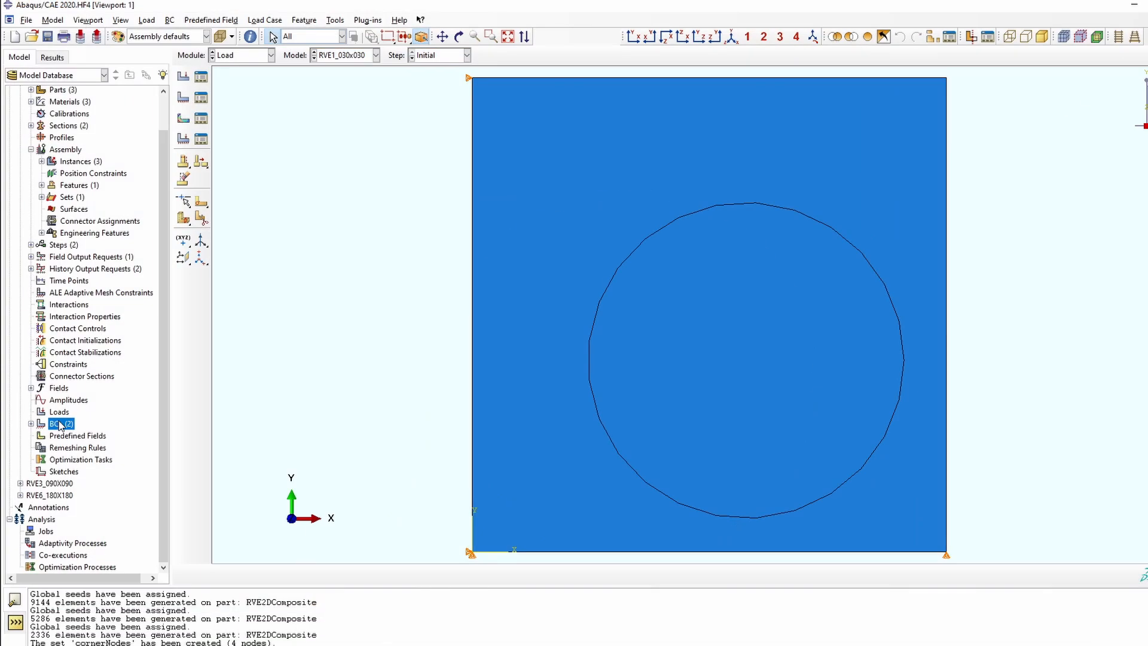
# Create a Displacement/Rotation boundary condition named XTen in loadingStep on the square's lower-right corner, with U1 set to 9
pyautogui.doubleClick(60, 424)
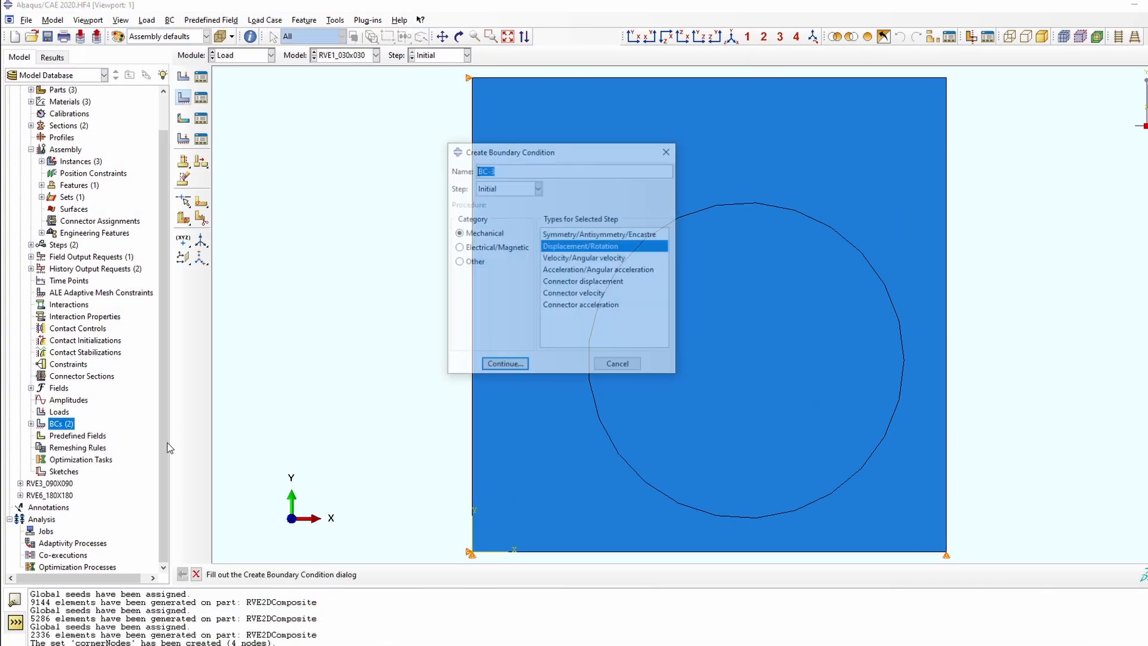
pyautogui.write('XTen')
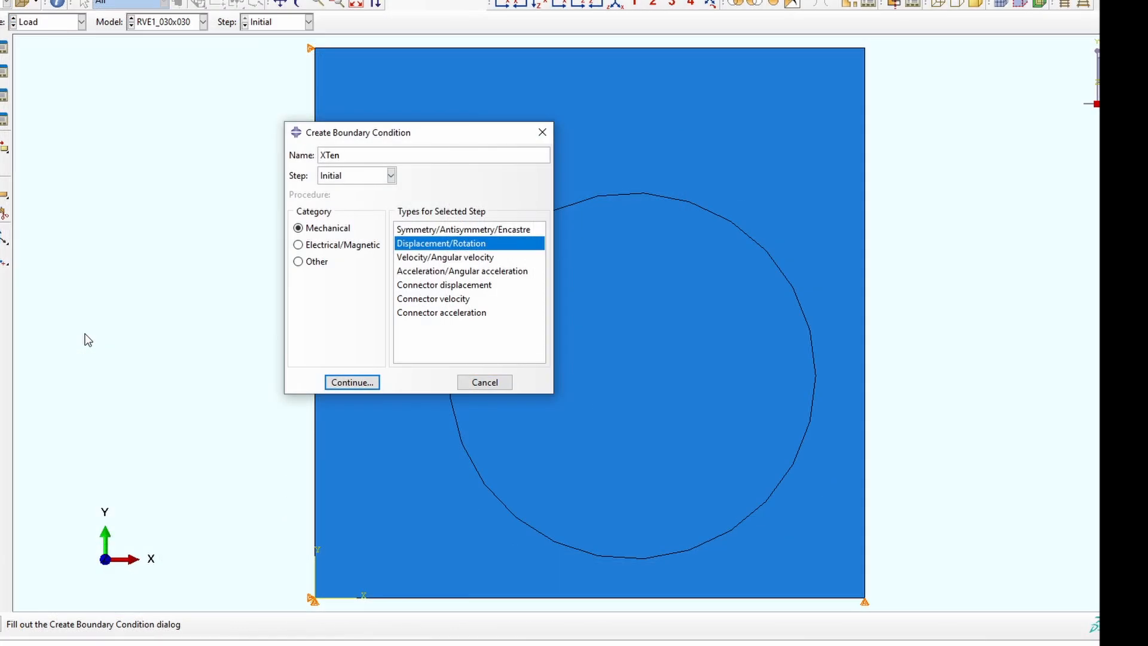
pyautogui.click(371, 177)
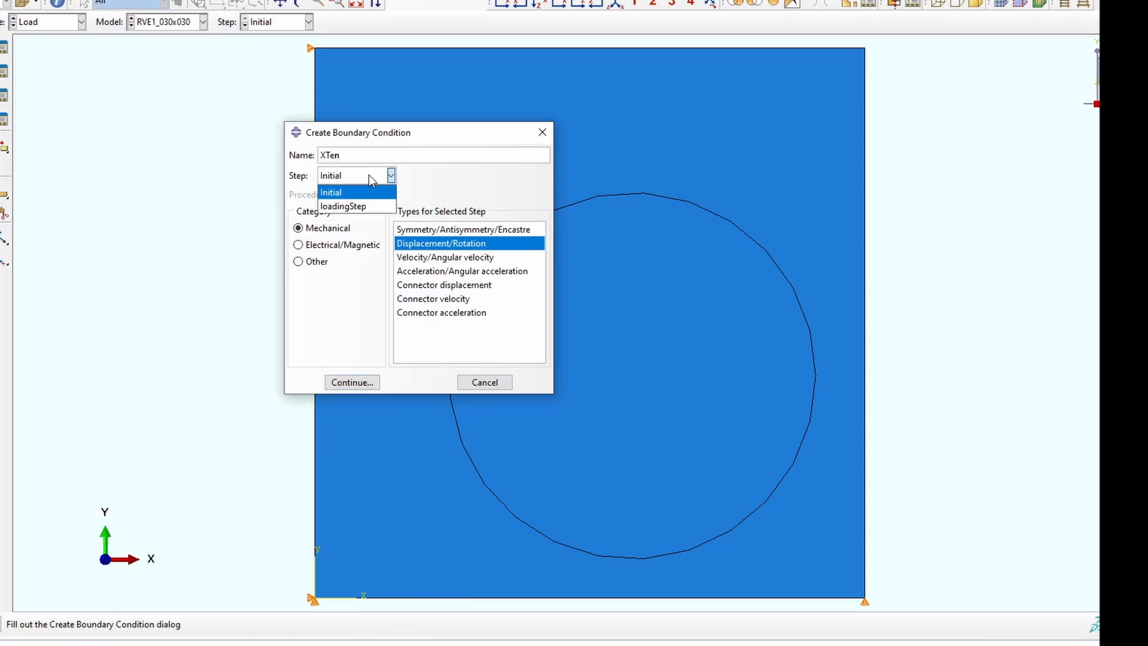
pyautogui.click(344, 206)
pyautogui.click(352, 382)
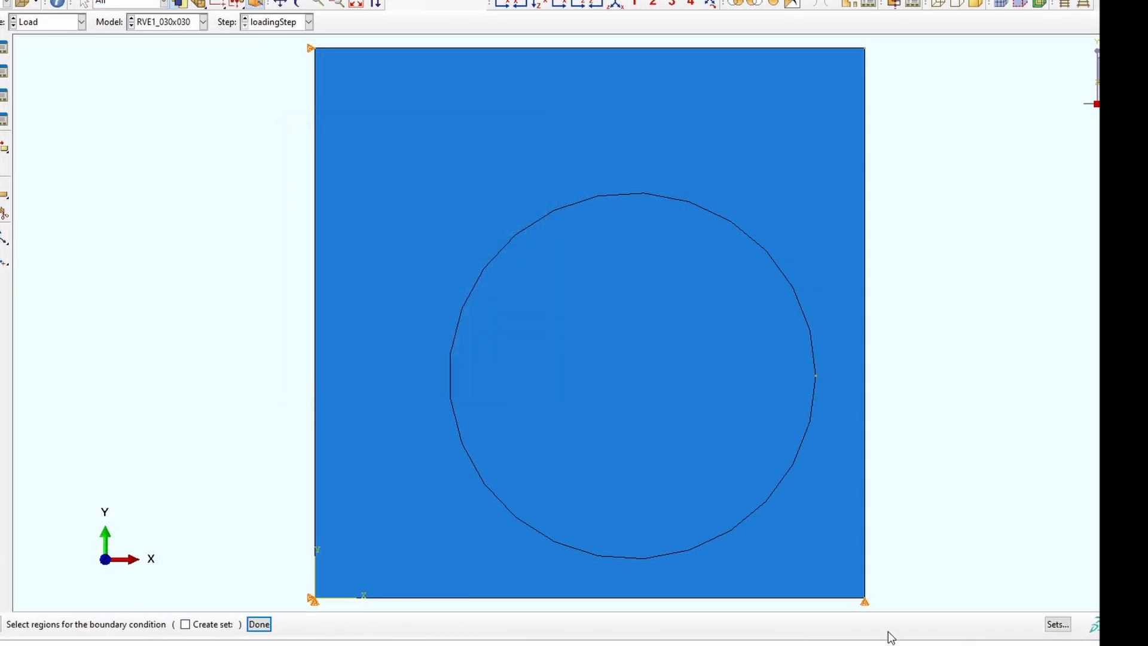
pyautogui.click(867, 599)
pyautogui.click(259, 624)
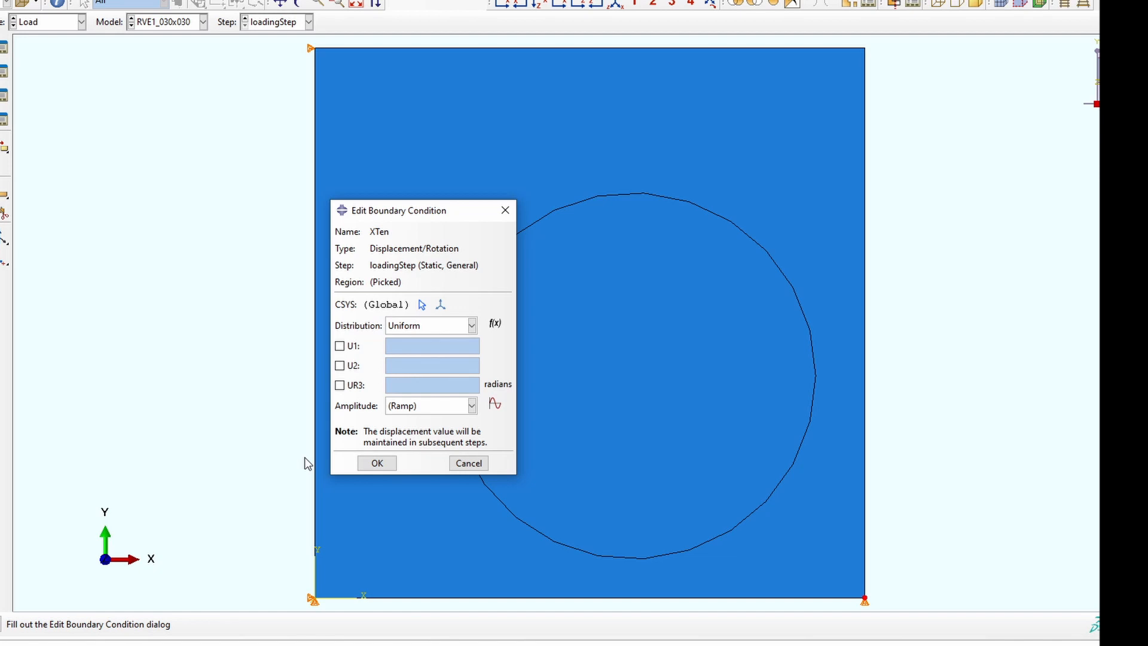
pyautogui.click(340, 345)
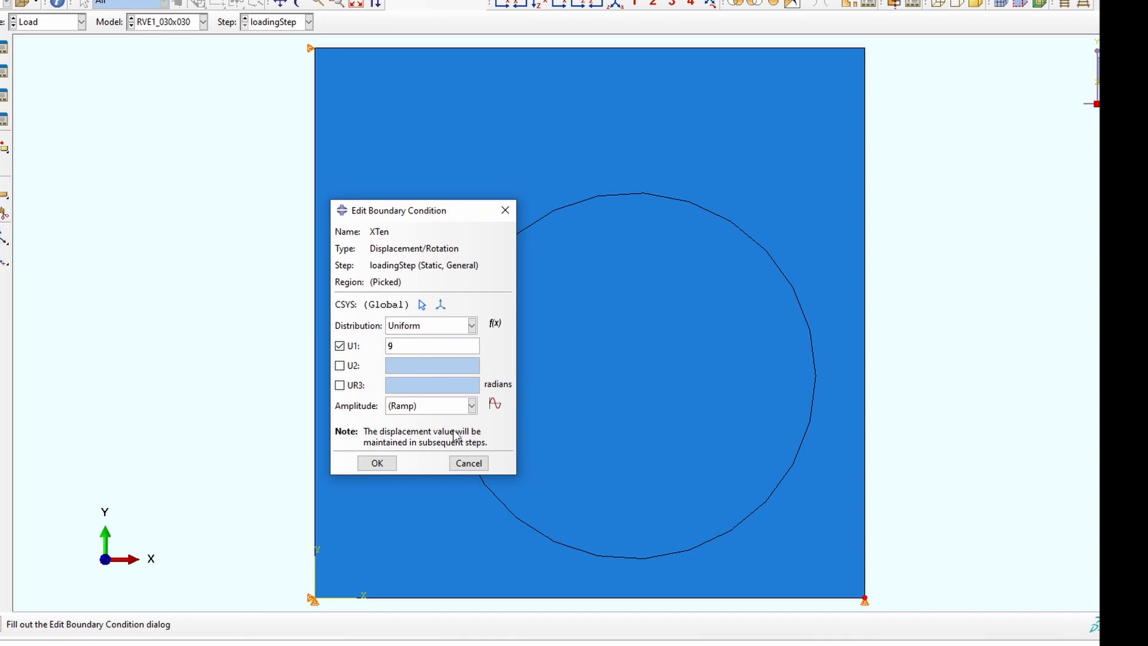
pyautogui.click(377, 463)
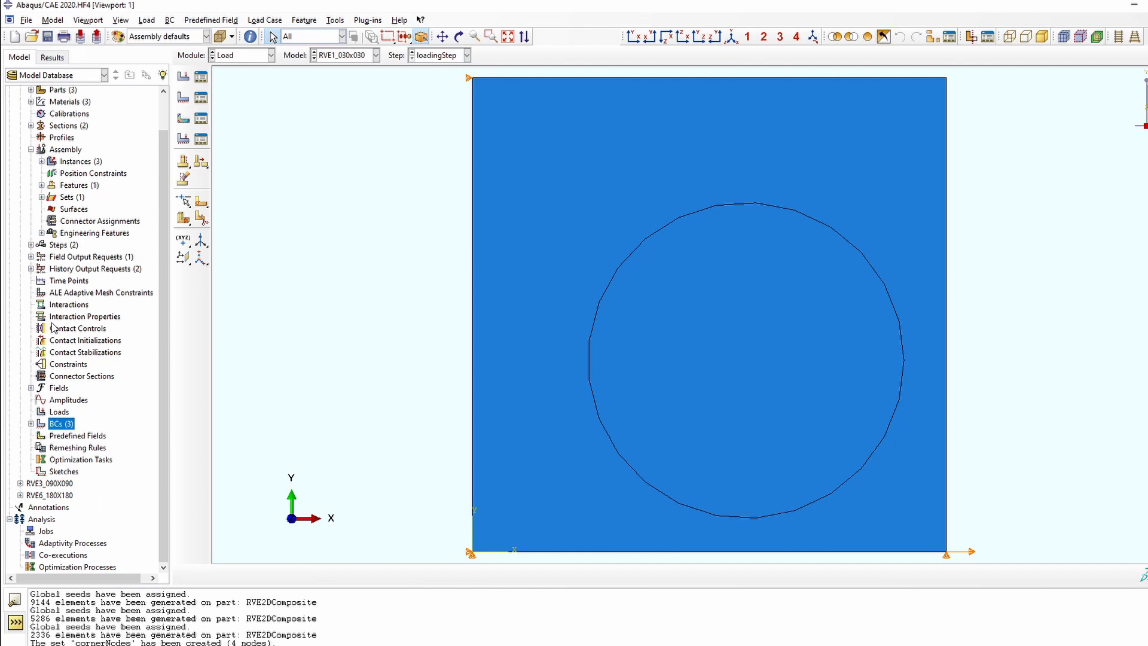
# Review the contents of the models RVE1_030x030, RVE3_090X090 and RVE6_180X180 in the model tree
pyautogui.scroll(1, 54, 329)
pyautogui.click(20, 115)
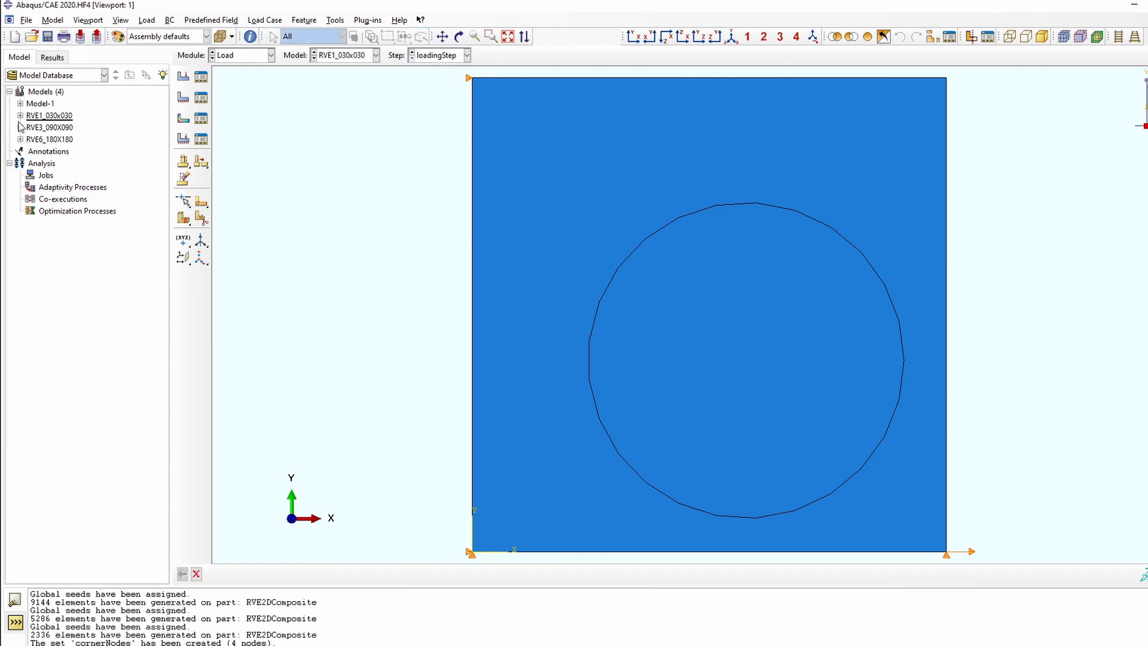
pyautogui.click(20, 115)
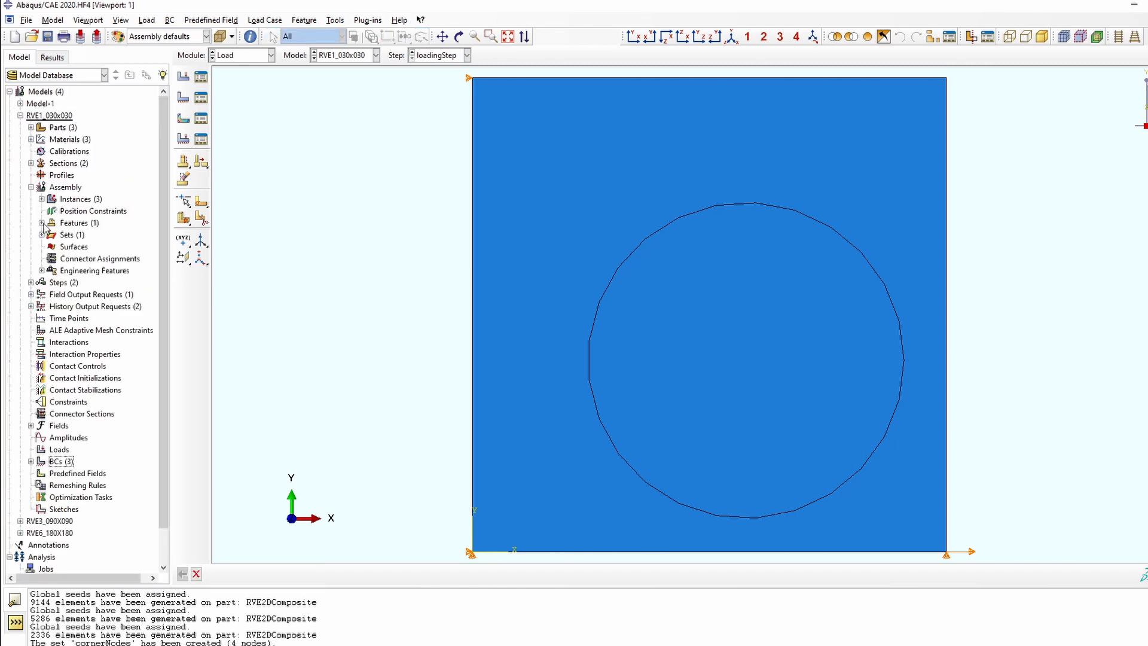
pyautogui.click(31, 188)
pyautogui.click(21, 116)
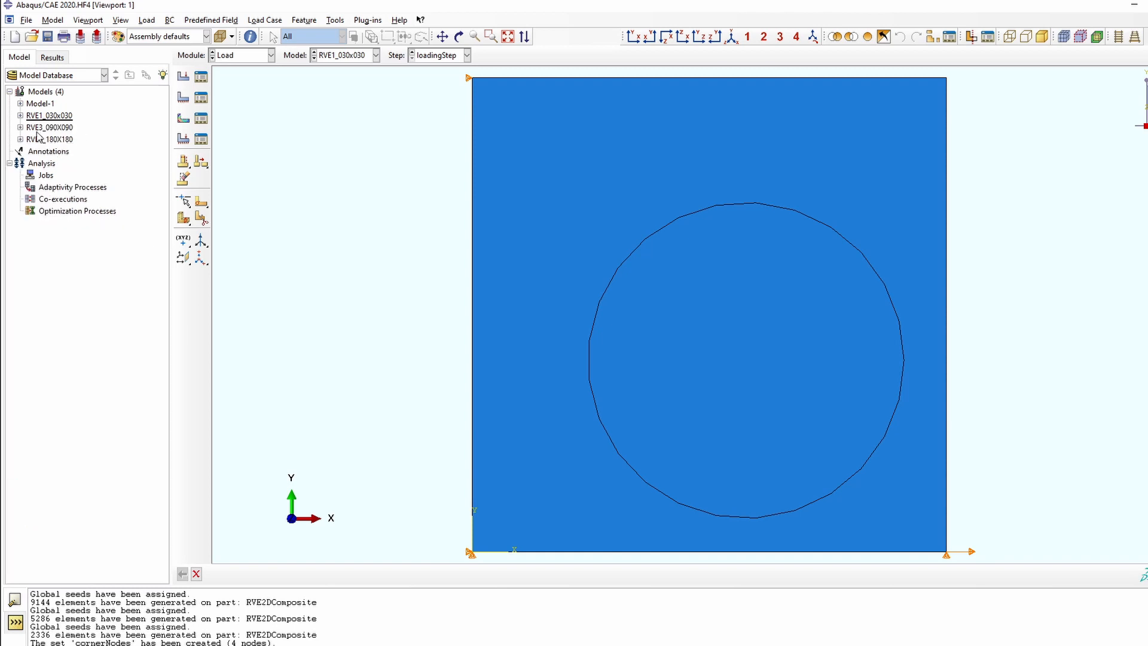
pyautogui.click(21, 127)
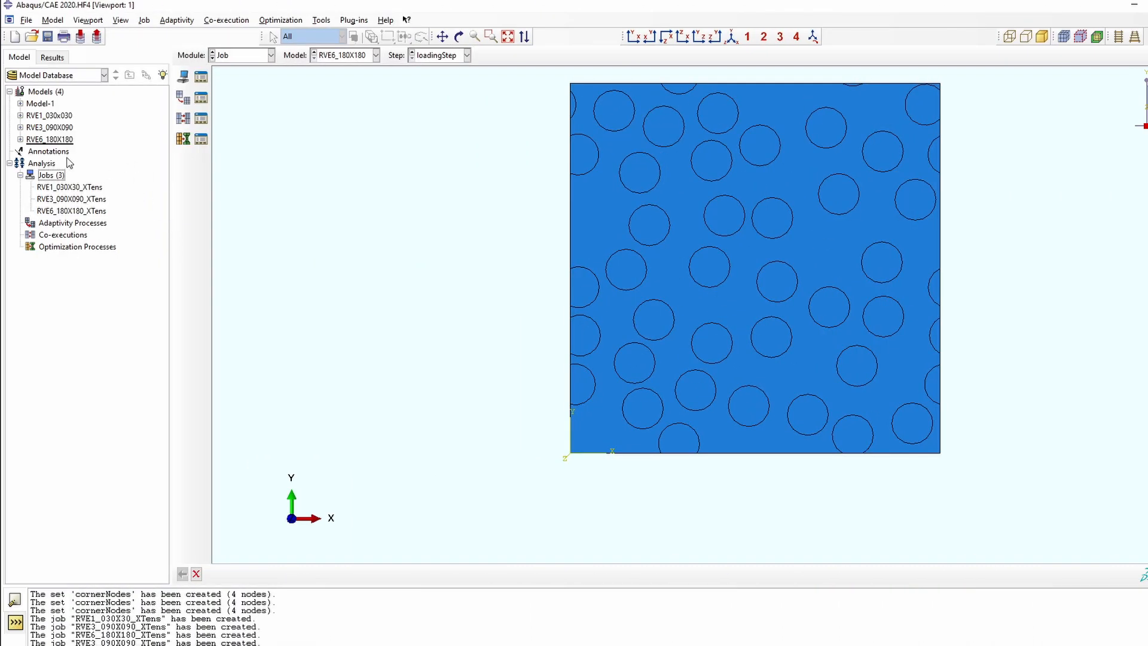
pyautogui.click(21, 139)
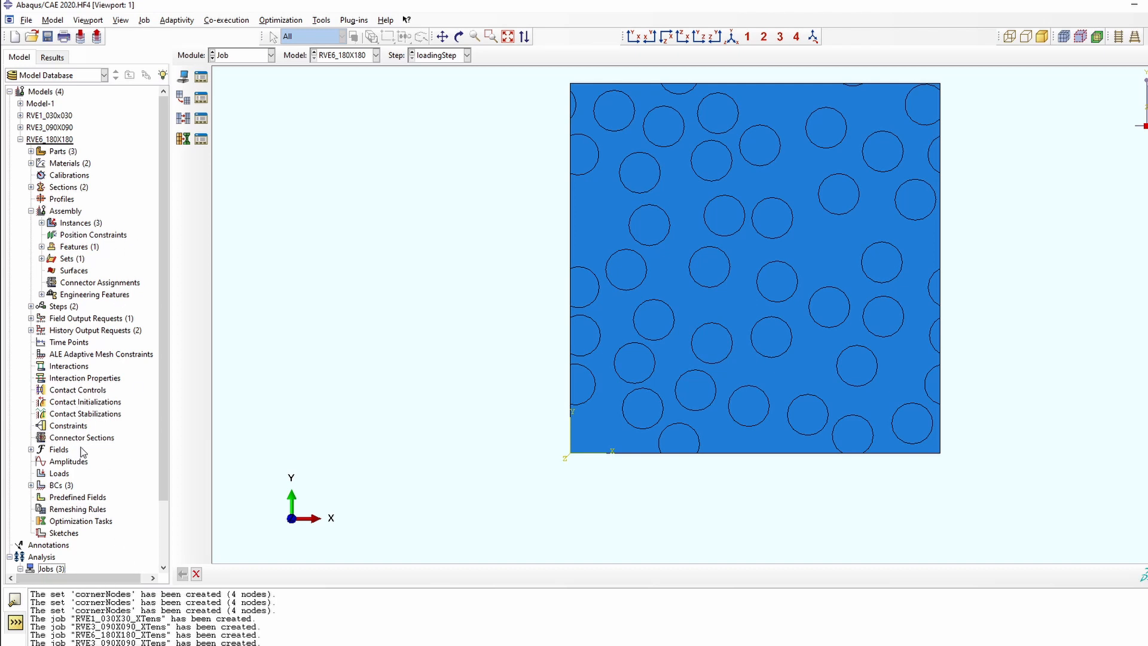
pyautogui.click(31, 211)
pyautogui.click(20, 140)
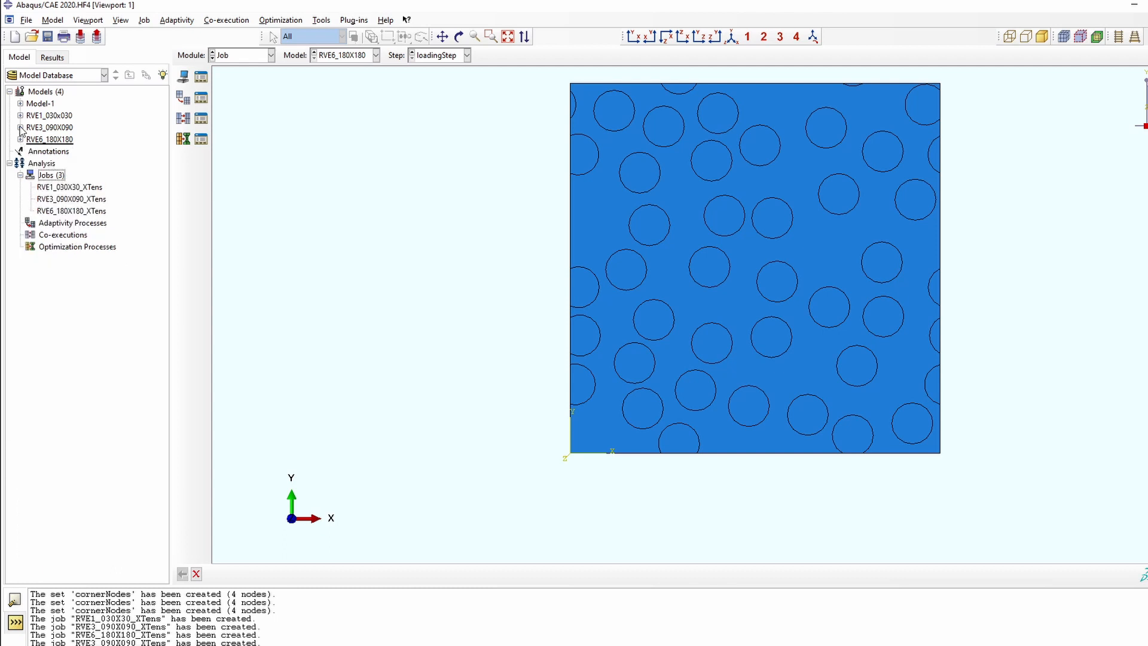
pyautogui.click(21, 127)
pyautogui.click(20, 127)
pyautogui.click(20, 140)
pyautogui.click(20, 139)
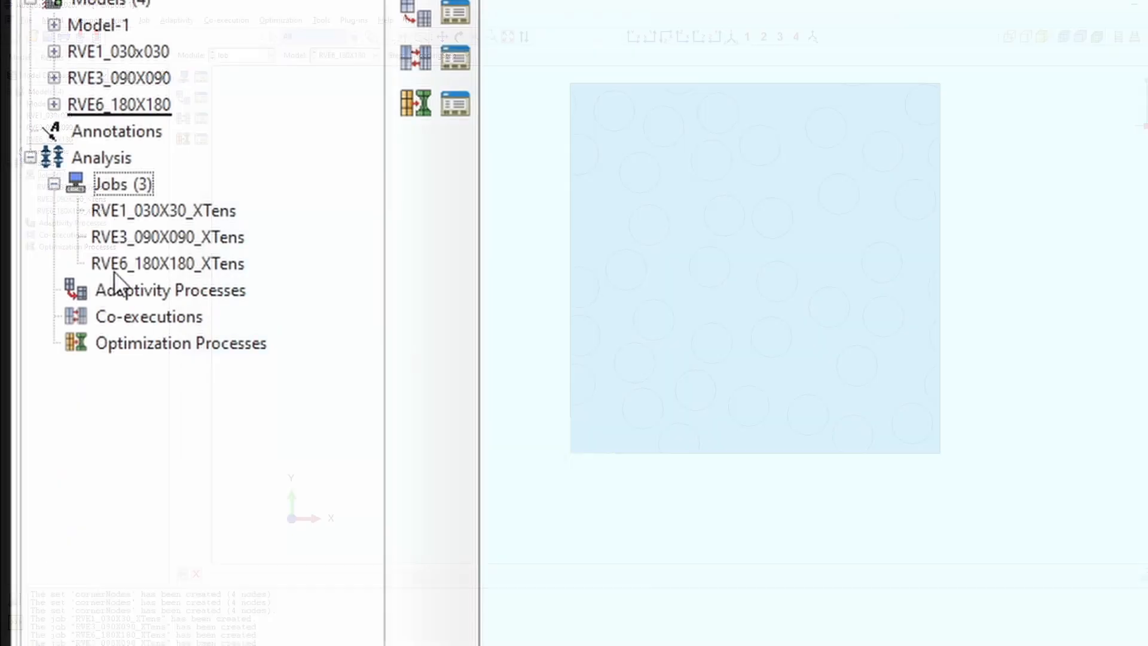
# Write the input file for the job RVE1_030X30_XTens
pyautogui.click(77, 187)
pyautogui.click(77, 199)
pyautogui.click(196, 266)
pyautogui.click(199, 239)
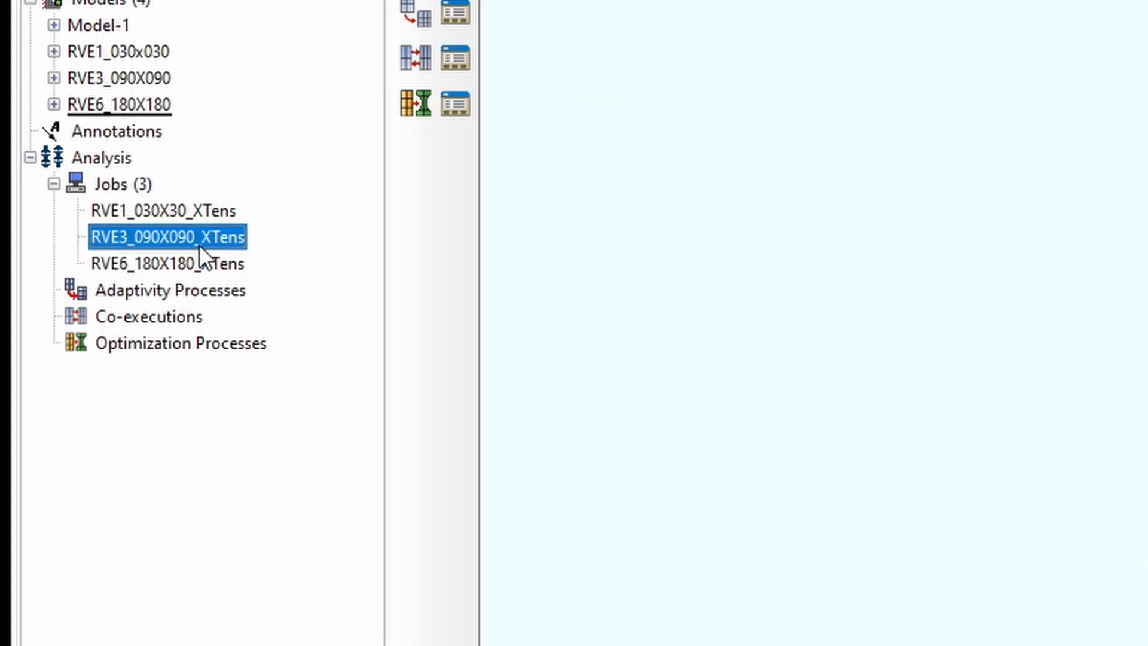
pyautogui.click(202, 210)
pyautogui.rightClick(192, 213)
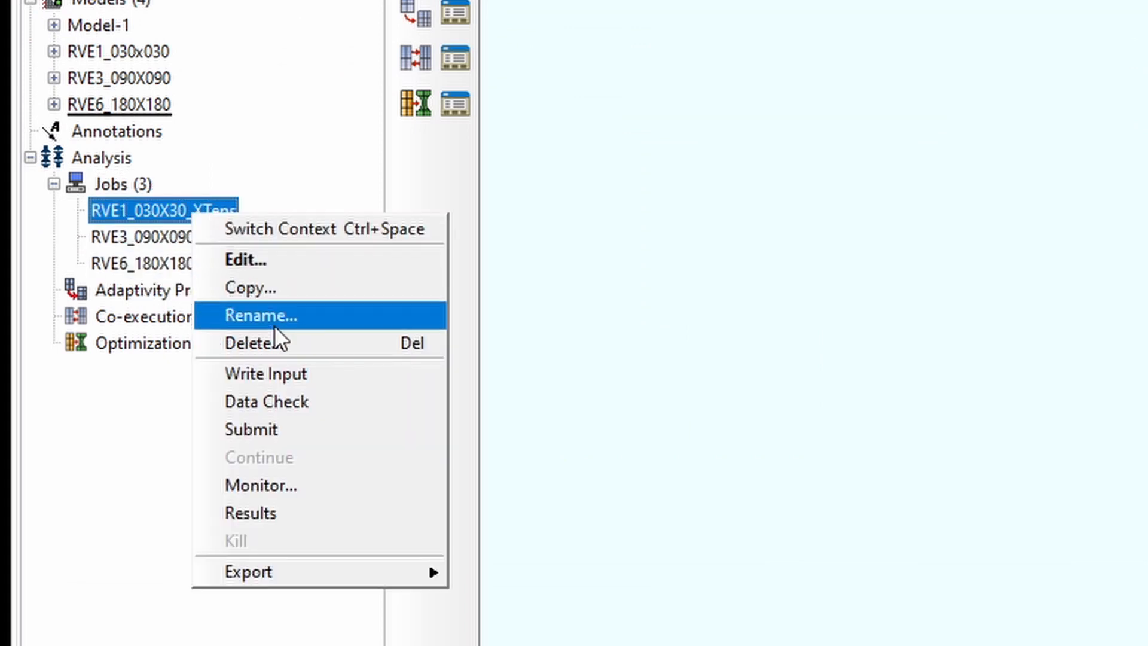
pyautogui.click(326, 376)
# Write the input files for the jobs RVE3_090X090_XTens and RVE6_180X180_XTens
pyautogui.click(198, 239)
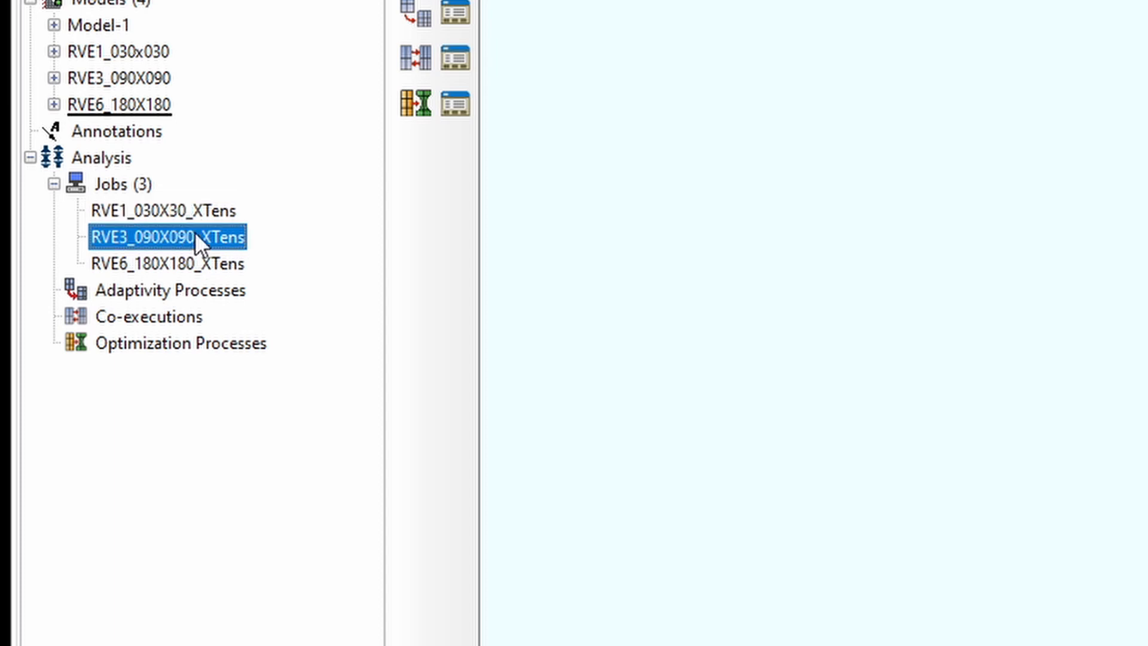
pyautogui.rightClick(195, 237)
pyautogui.click(295, 424)
pyautogui.click(154, 265)
pyautogui.rightClick(154, 264)
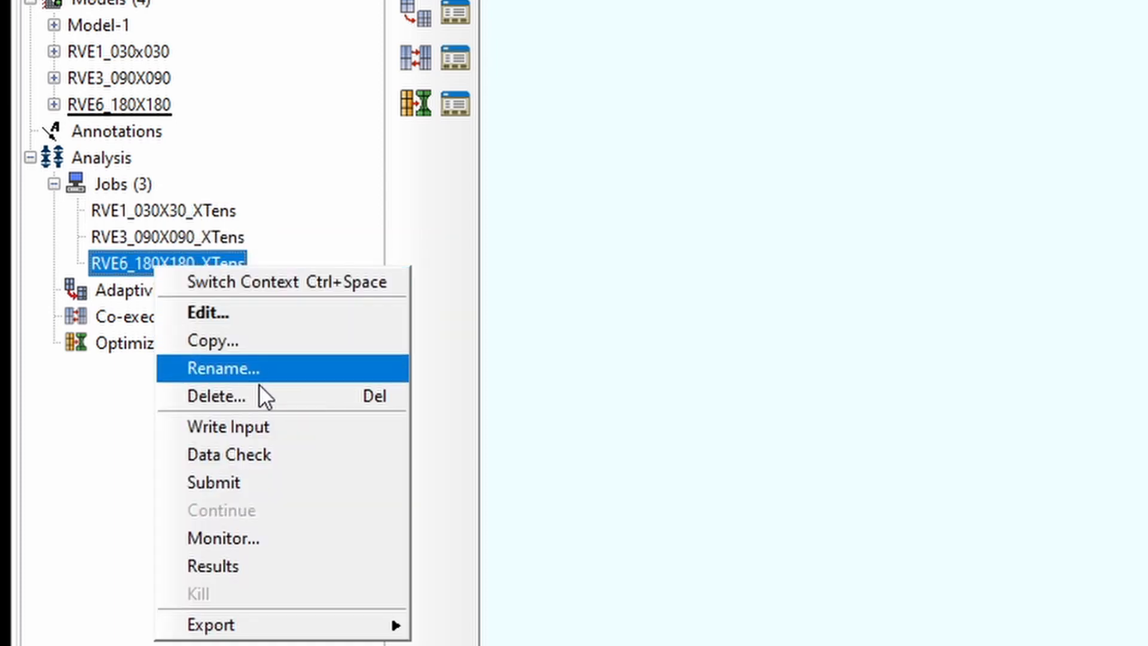
pyautogui.click(270, 423)
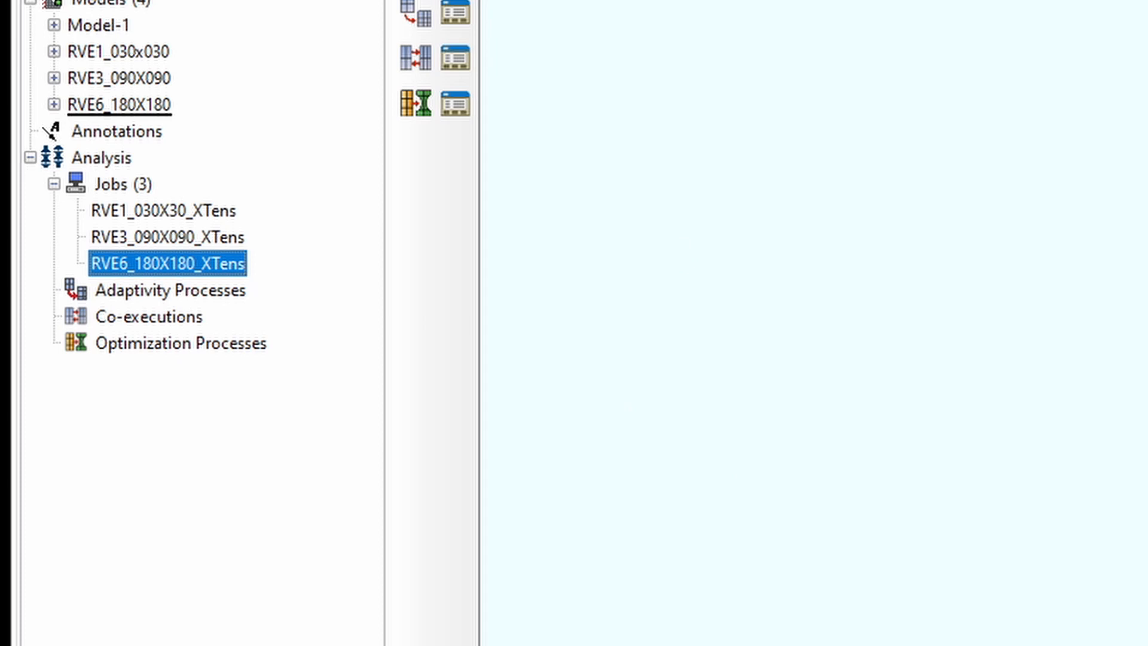
# Copy the current Abaqus work directory path and open that folder in File Explorer
pyautogui.click(27, 21)
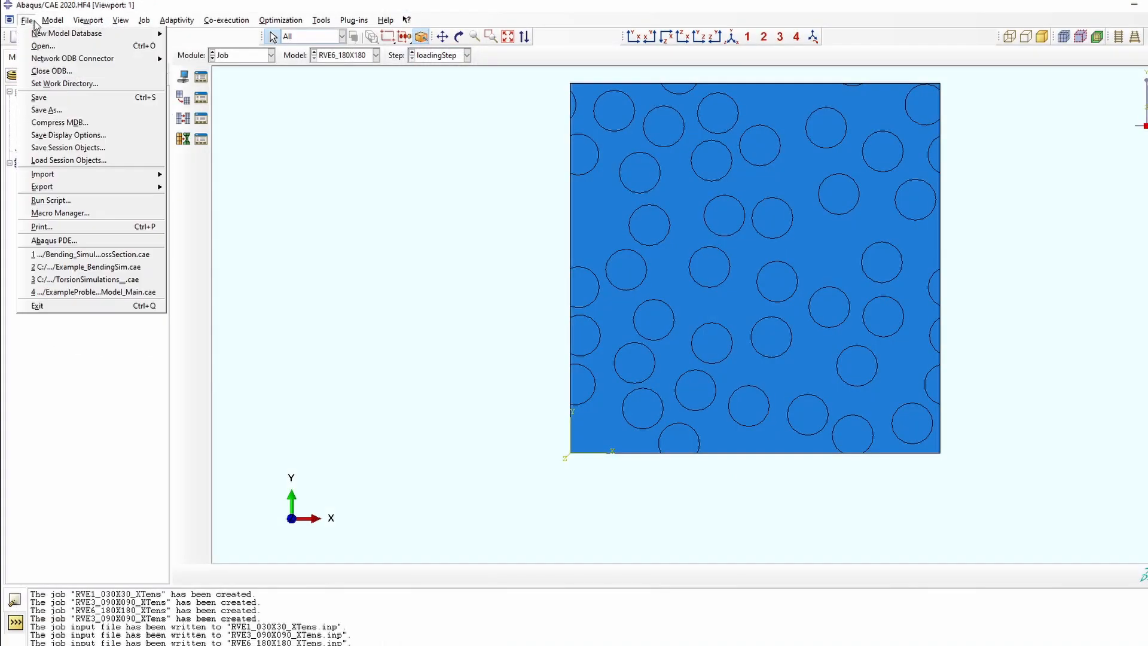
pyautogui.click(60, 84)
pyautogui.moveTo(345, 326); pyautogui.dragTo(221, 330)
pyautogui.hotkey('ctrl', 'c')
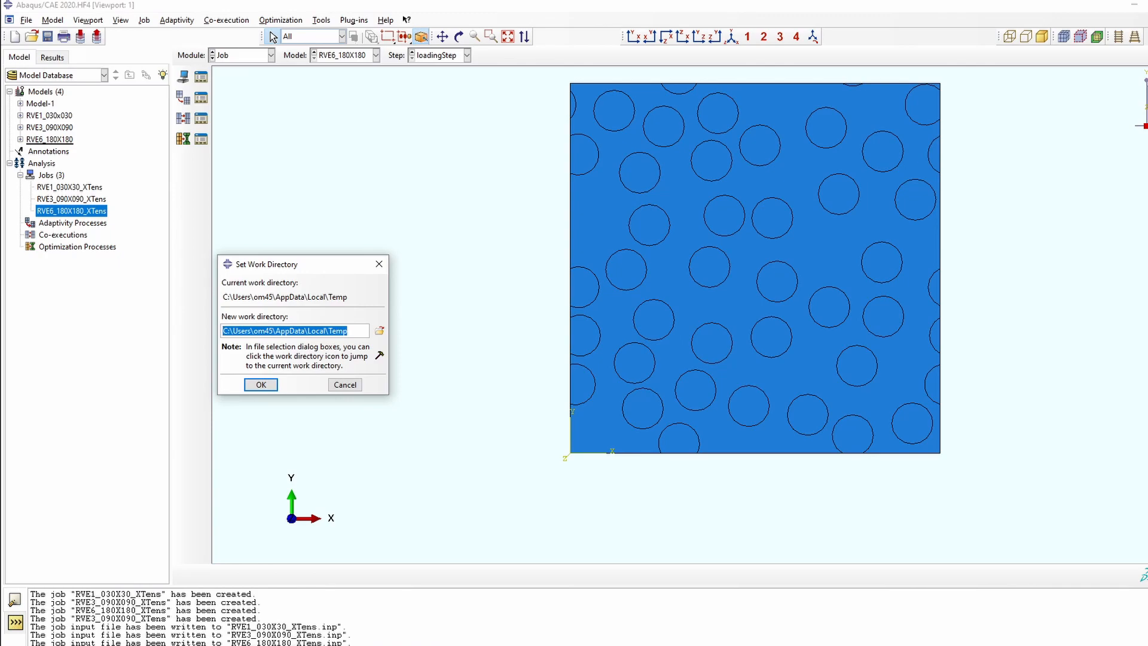
pyautogui.hotkey('alt', 'Tab')
pyautogui.click(346, 42)
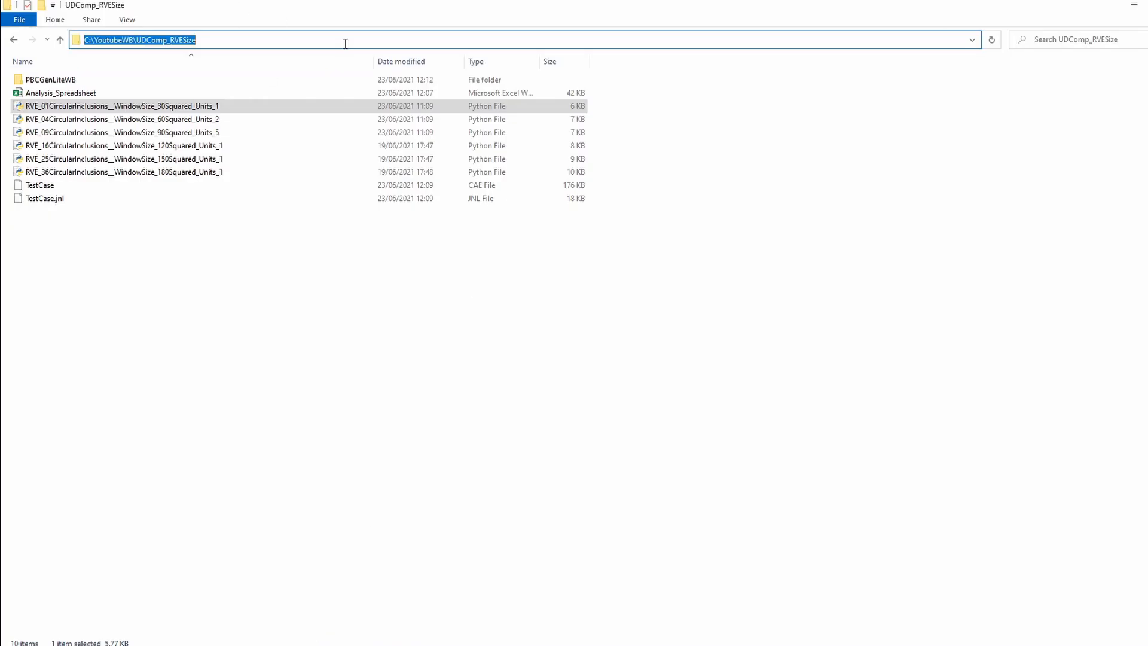
pyautogui.hotkey('ctrl', 'v')
pyautogui.press('Return')
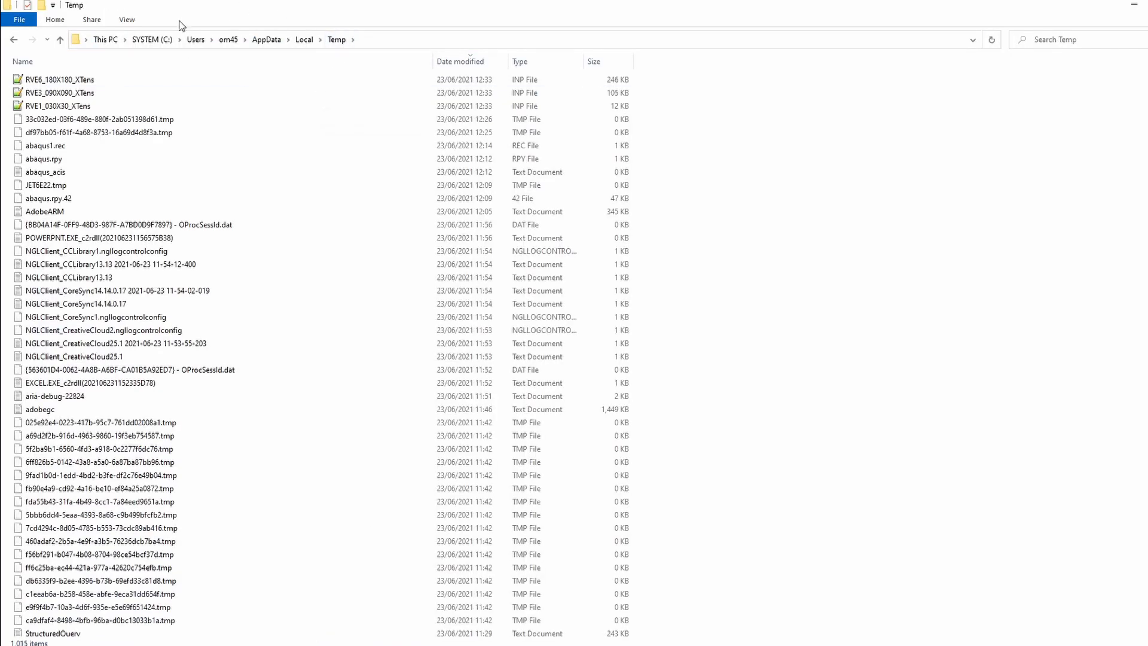
# Move the input files RVE6_180X180_XTens, RVE3_090X090_XTens and RVE1_030X30_XTens into UDComp_RVESize's PBCGenLiteWB folder
pyautogui.click(43, 84)
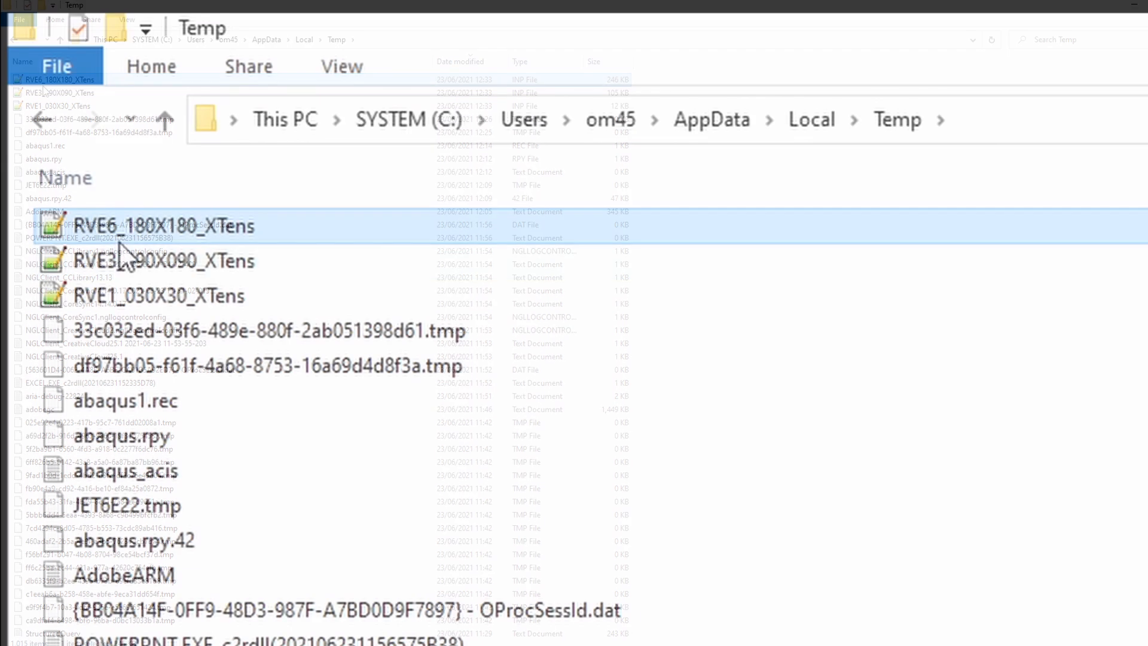
pyautogui.keyDown('ctrl'); pyautogui.click(45, 95); pyautogui.keyUp('ctrl')
pyautogui.keyDown('ctrl'); pyautogui.click(48, 104); pyautogui.keyUp('ctrl')
pyautogui.rightClick(49, 105)
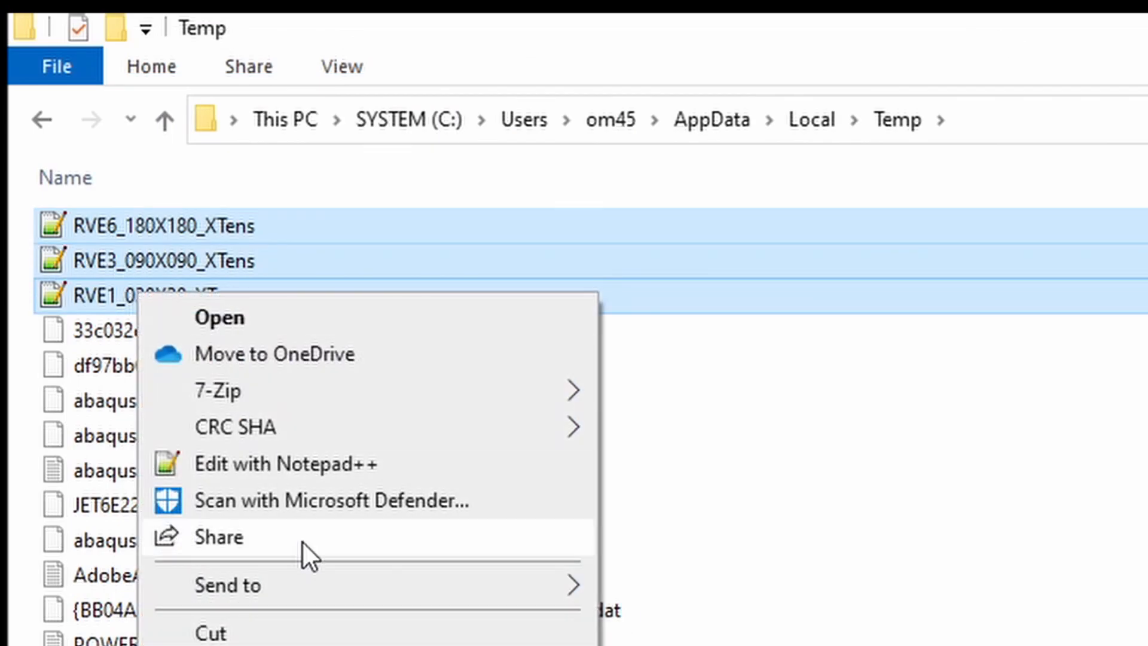
pyautogui.click(272, 635)
pyautogui.click(51, 130)
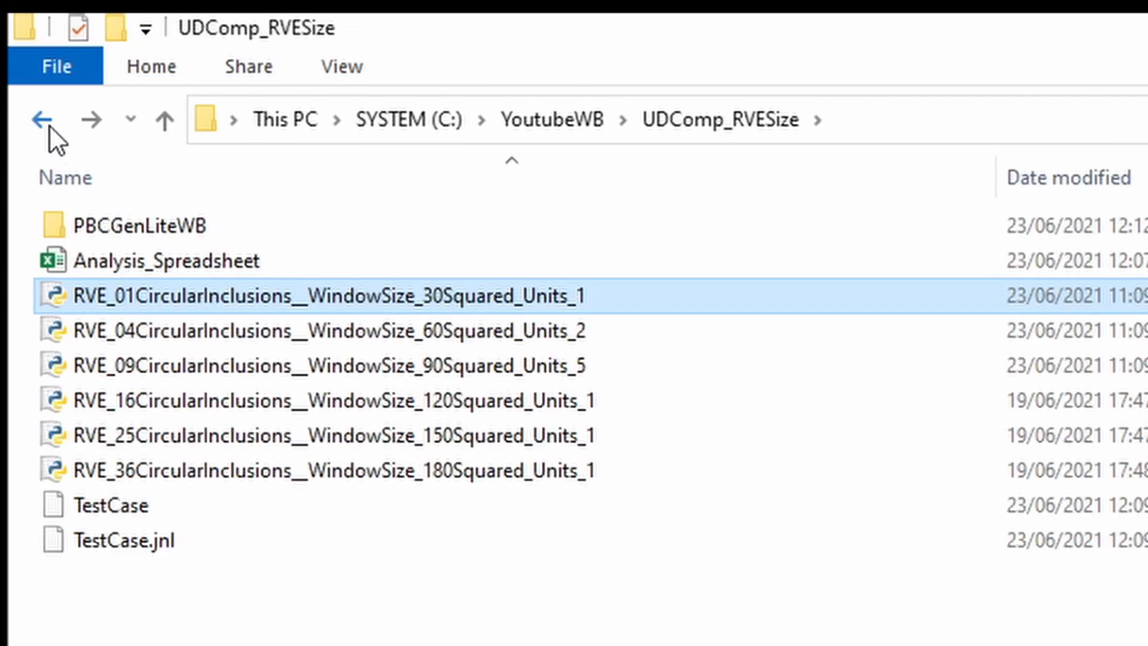
pyautogui.click(51, 127)
pyautogui.click(94, 122)
pyautogui.click(820, 589)
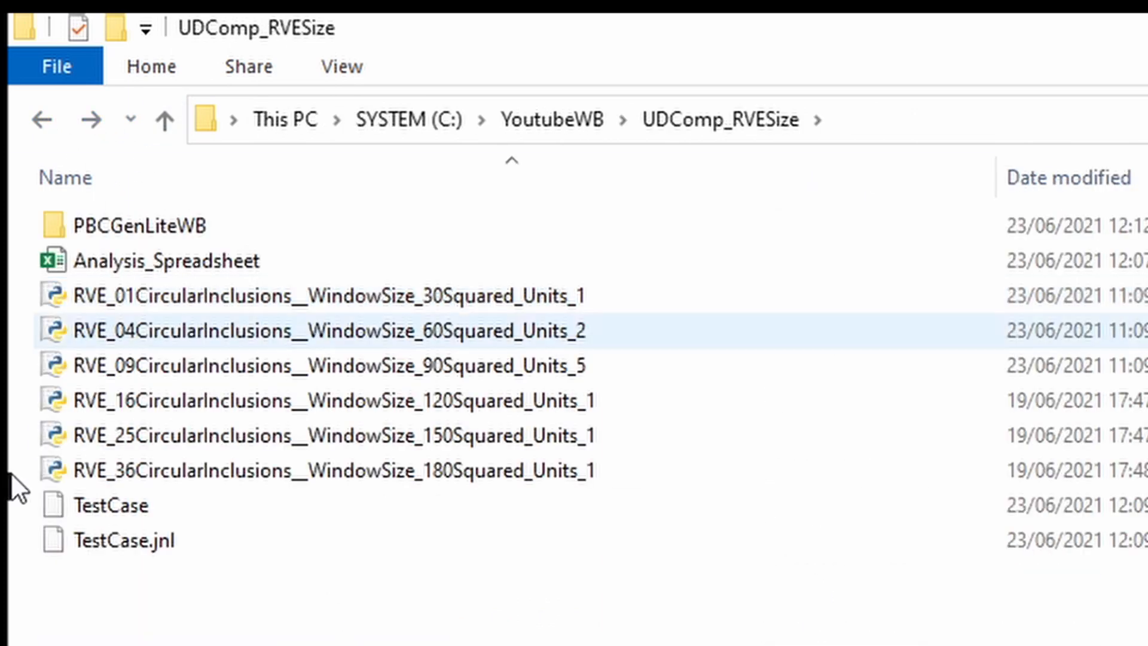
pyautogui.doubleClick(173, 228)
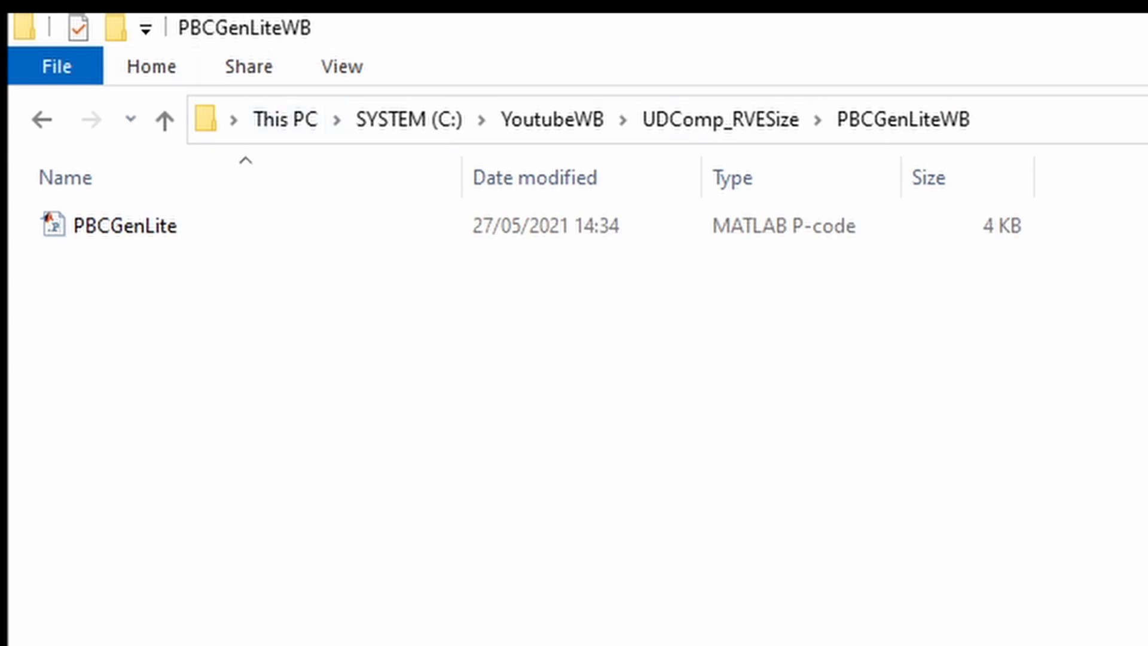
pyautogui.hotkey('ctrl', 'v')
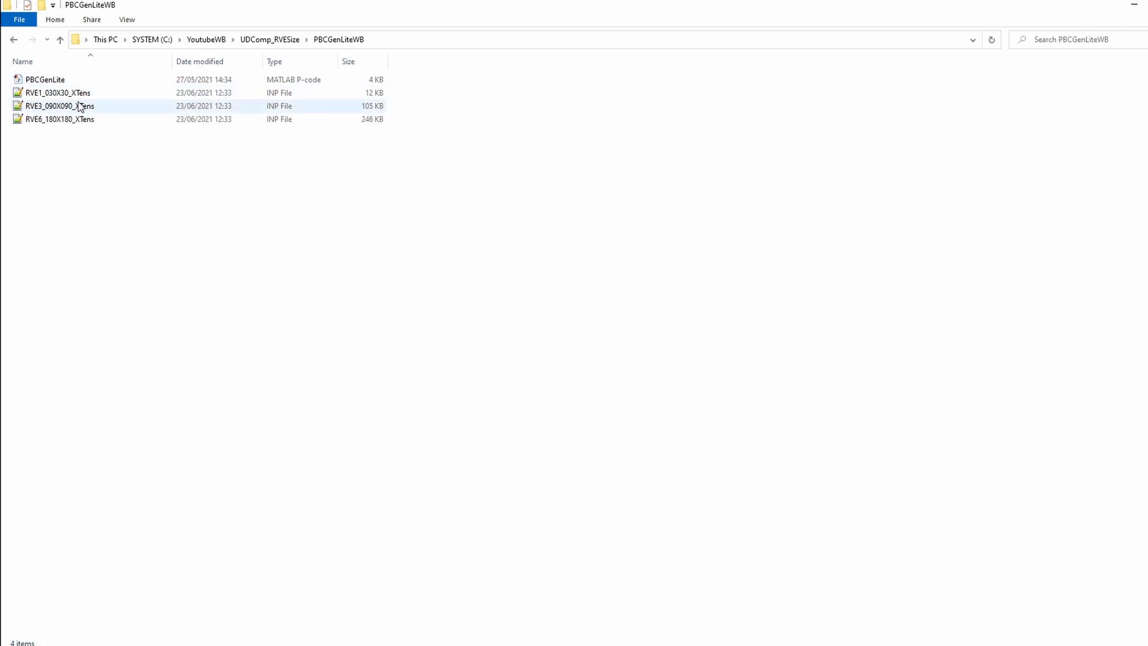
# Copy the PBCGenLiteWB folder path, switch to MATLAB and set it as the current folder
pyautogui.click(420, 42)
pyautogui.hotkey('ctrl', 'c')
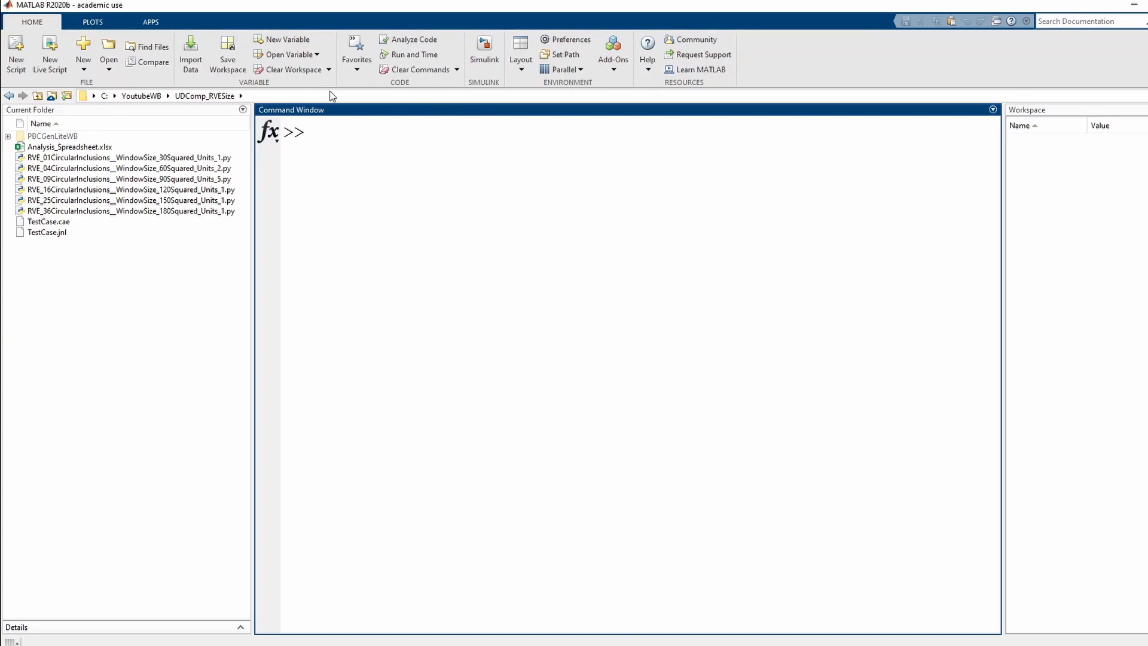
pyautogui.click(333, 95)
pyautogui.hotkey('ctrl', 'a')
pyautogui.hotkey('ctrl', 'v')
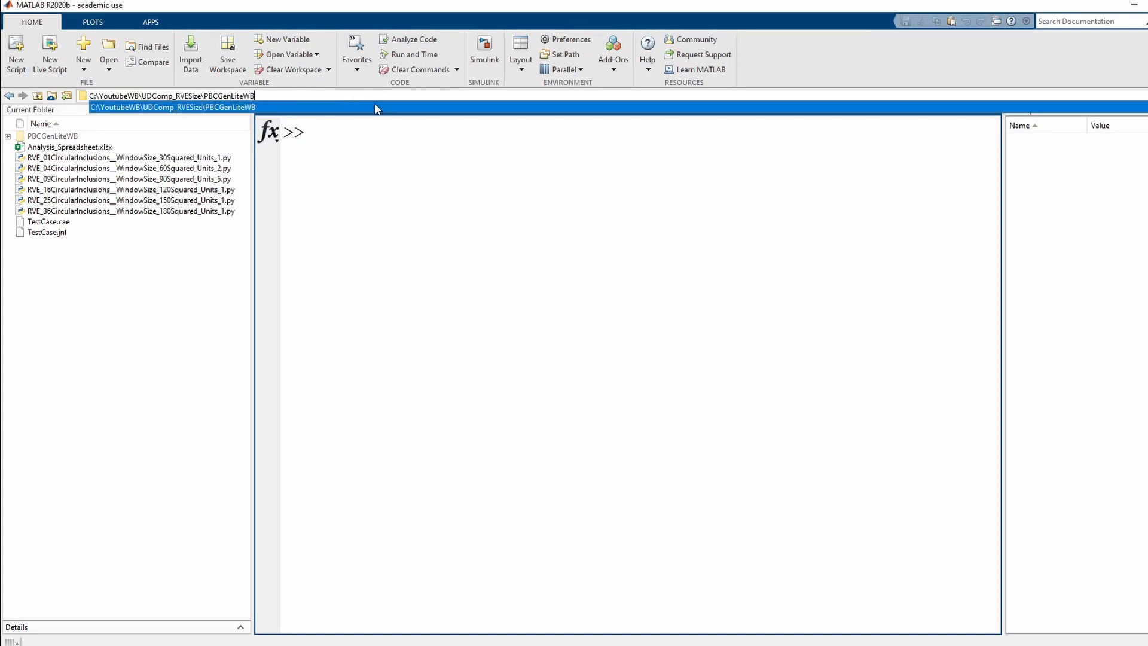
pyautogui.press('Return')
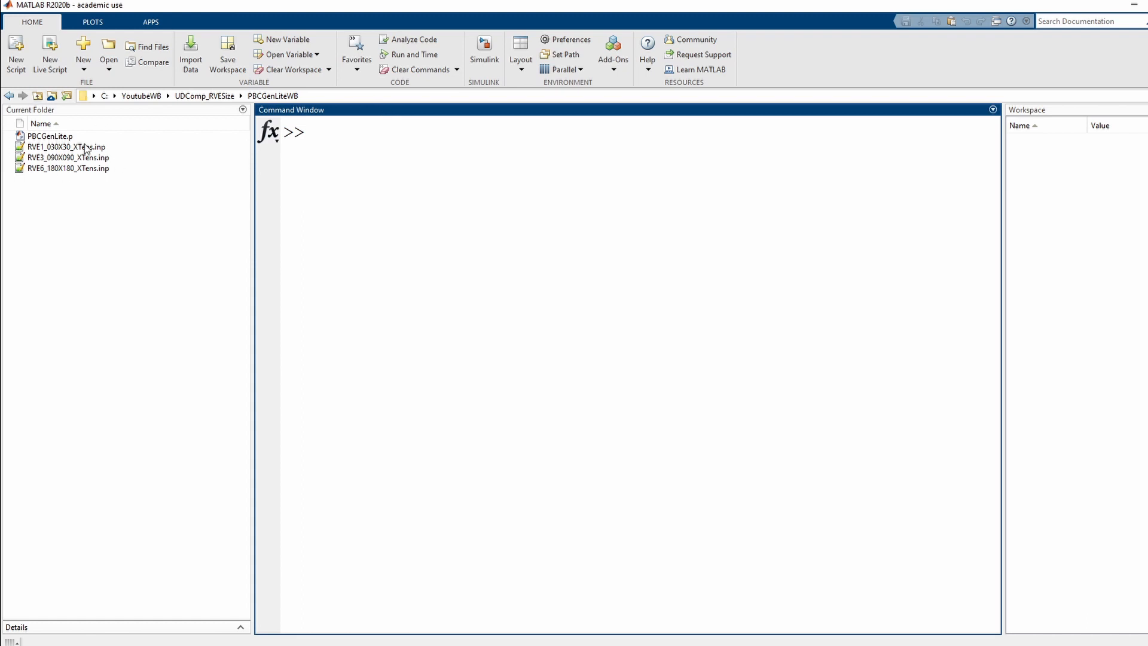
# Run PBCGenLite.p and choose RVE1_030X30_XTens as the Abaqus input file to impose periodic boundary conditions on
pyautogui.click(53, 137)
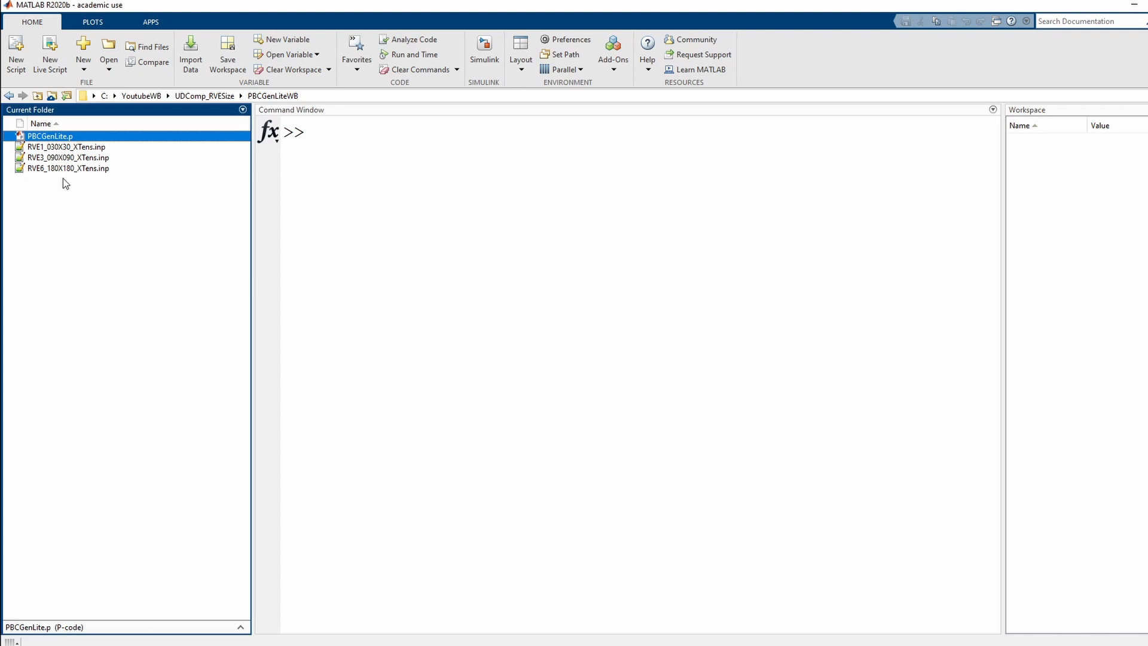
pyautogui.rightClick(67, 137)
pyautogui.click(122, 160)
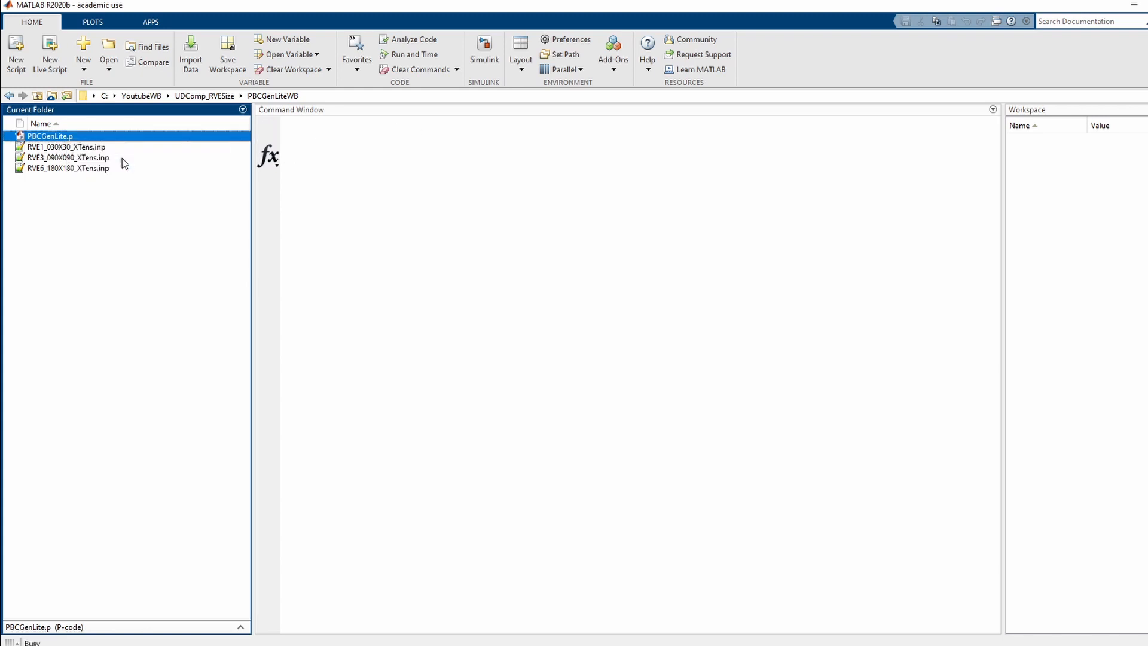
pyautogui.click(745, 317)
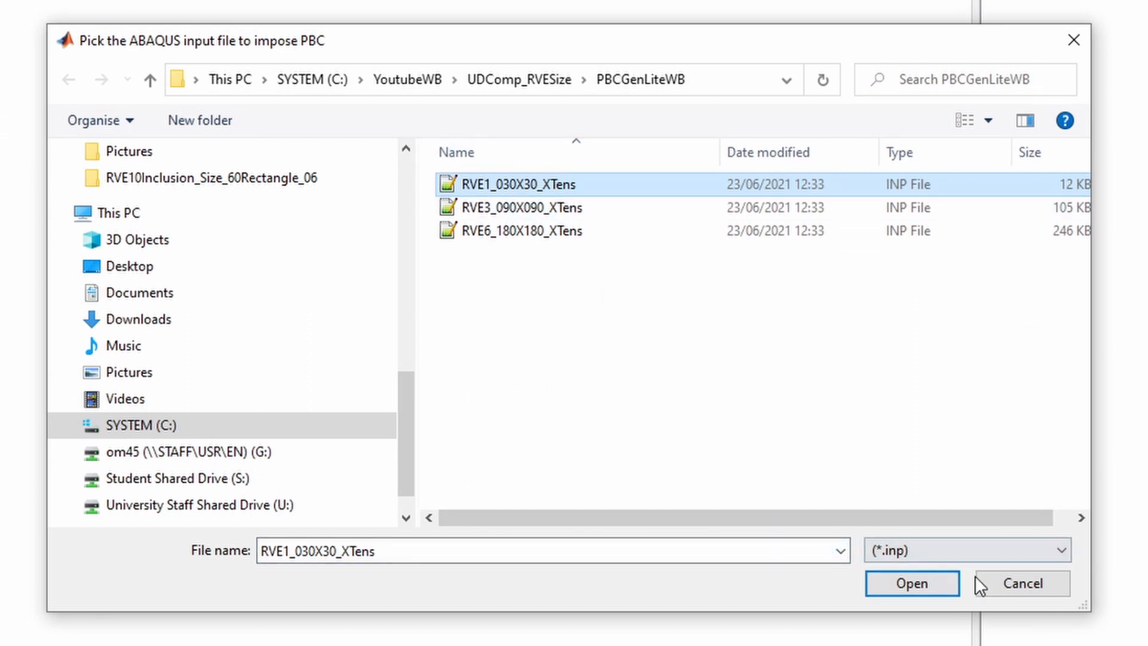
pyautogui.click(913, 588)
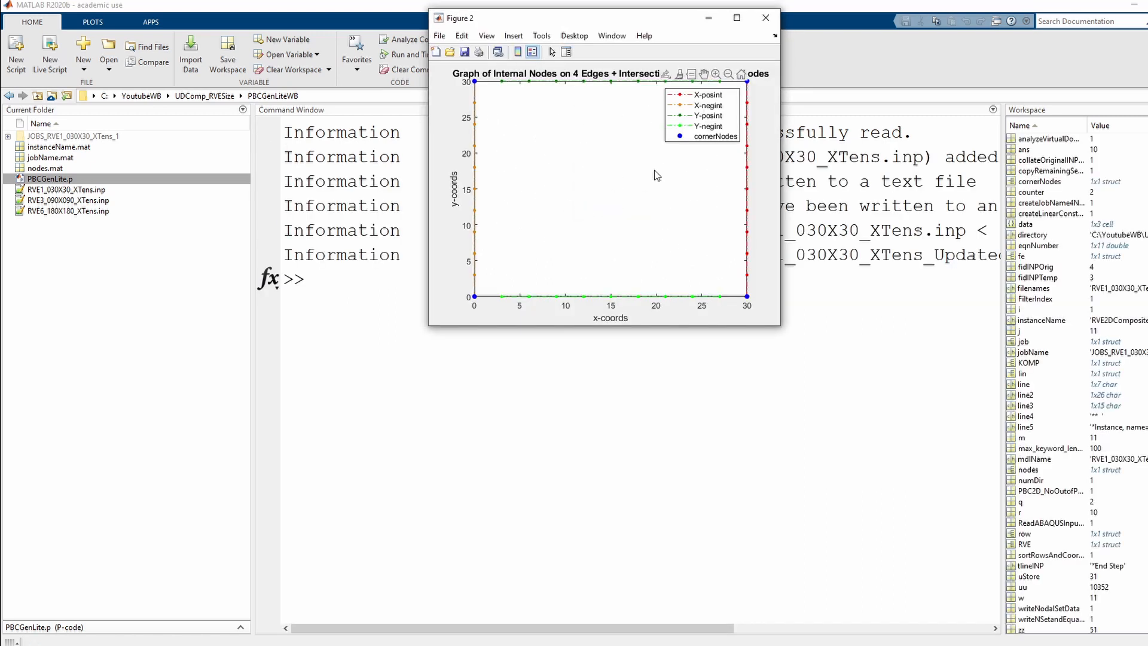
# Close the two node graph figures and widen the Command Window on both sides
pyautogui.click(767, 19)
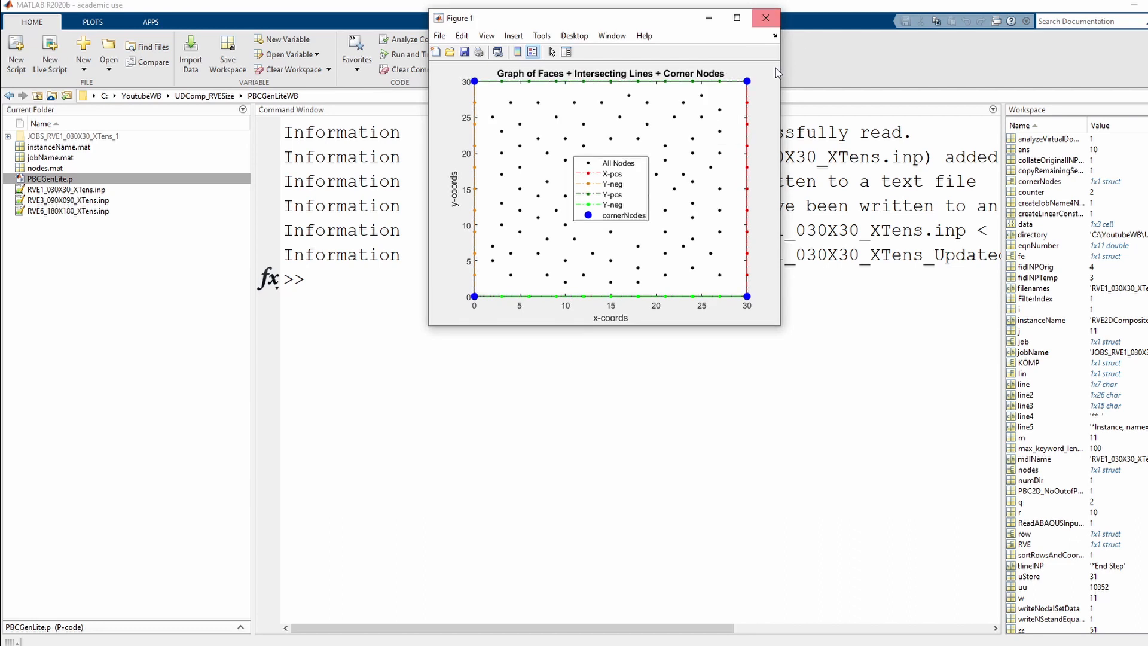
pyautogui.click(766, 18)
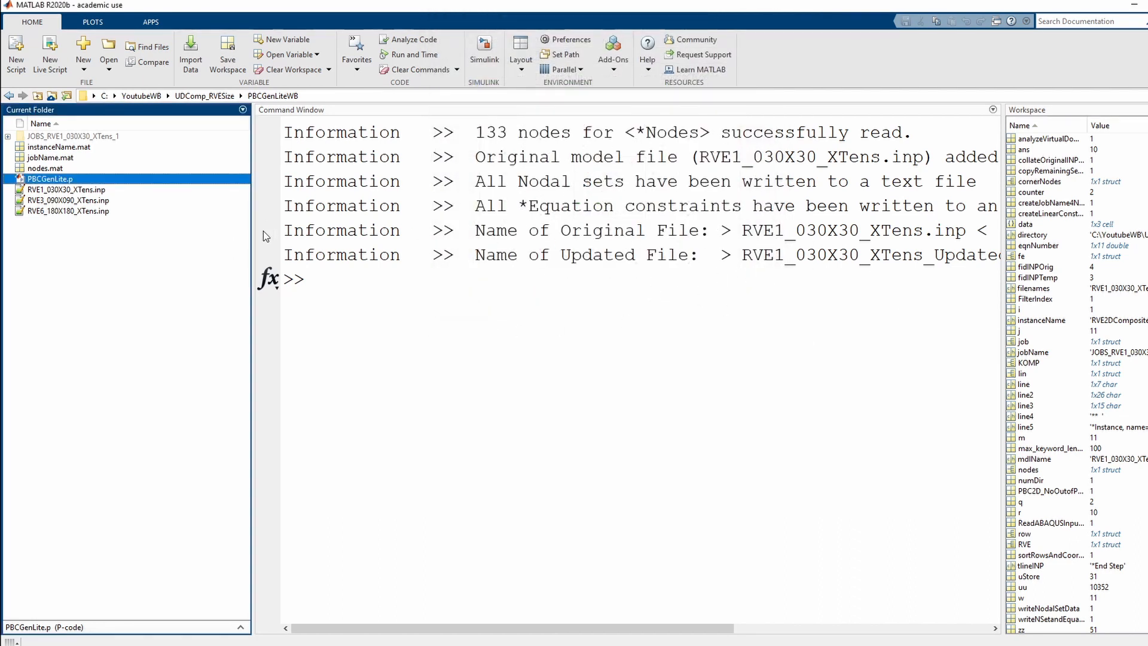
pyautogui.moveTo(253, 232); pyautogui.dragTo(190, 233)
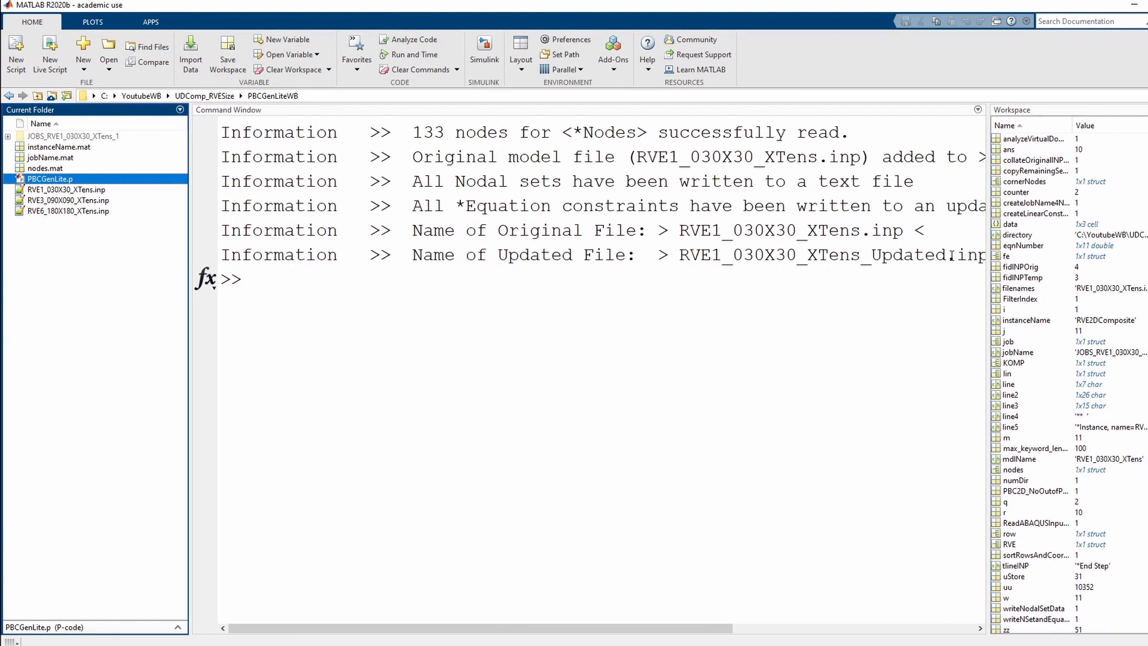
pyautogui.moveTo(983, 258); pyautogui.dragTo(1145, 258)
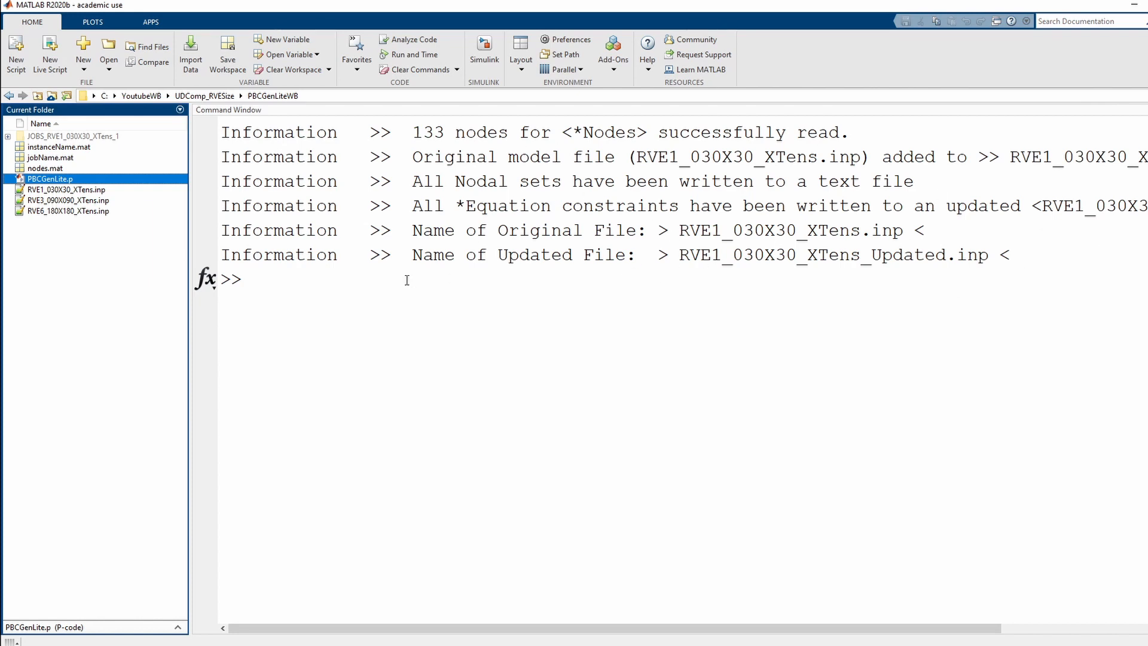
# Open the folder JOBS_RVE1_030X30_XTens_1 and copy the name of the updated input file without its extension
pyautogui.doubleClick(73, 137)
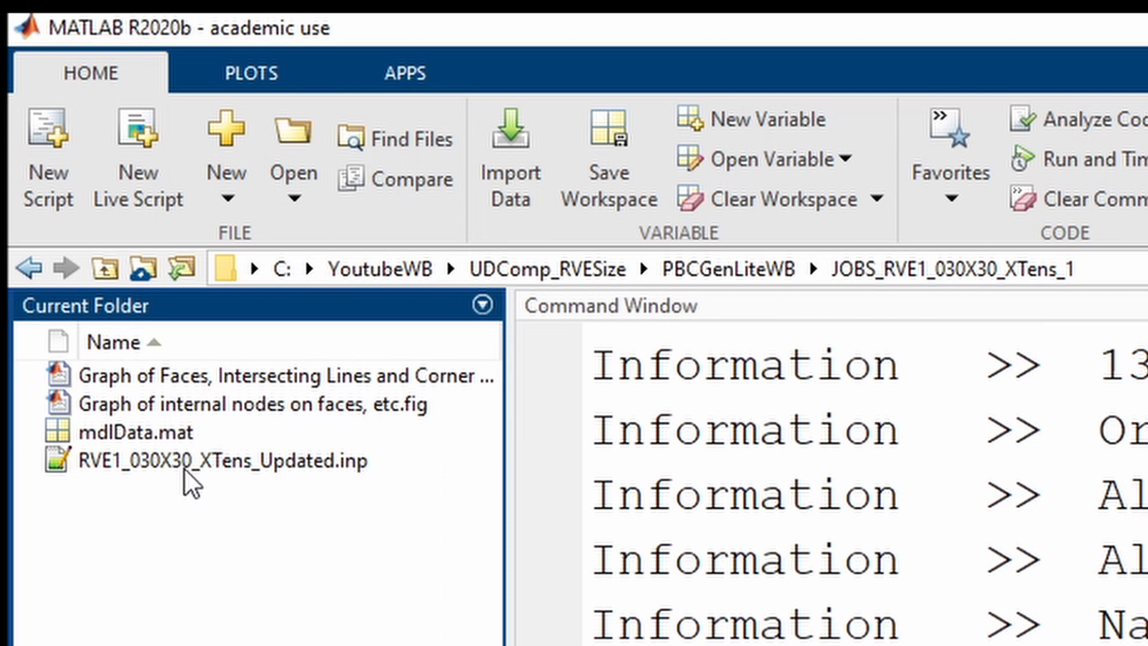
pyautogui.rightClick(188, 464)
pyautogui.click(187, 487)
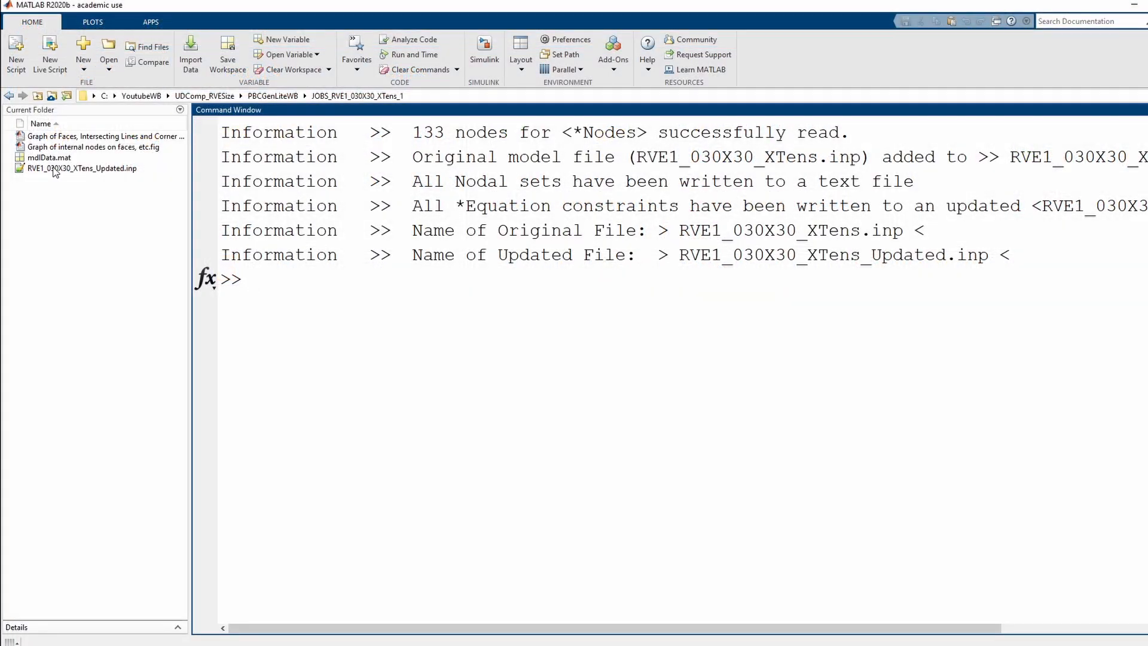
pyautogui.rightClick(168, 465)
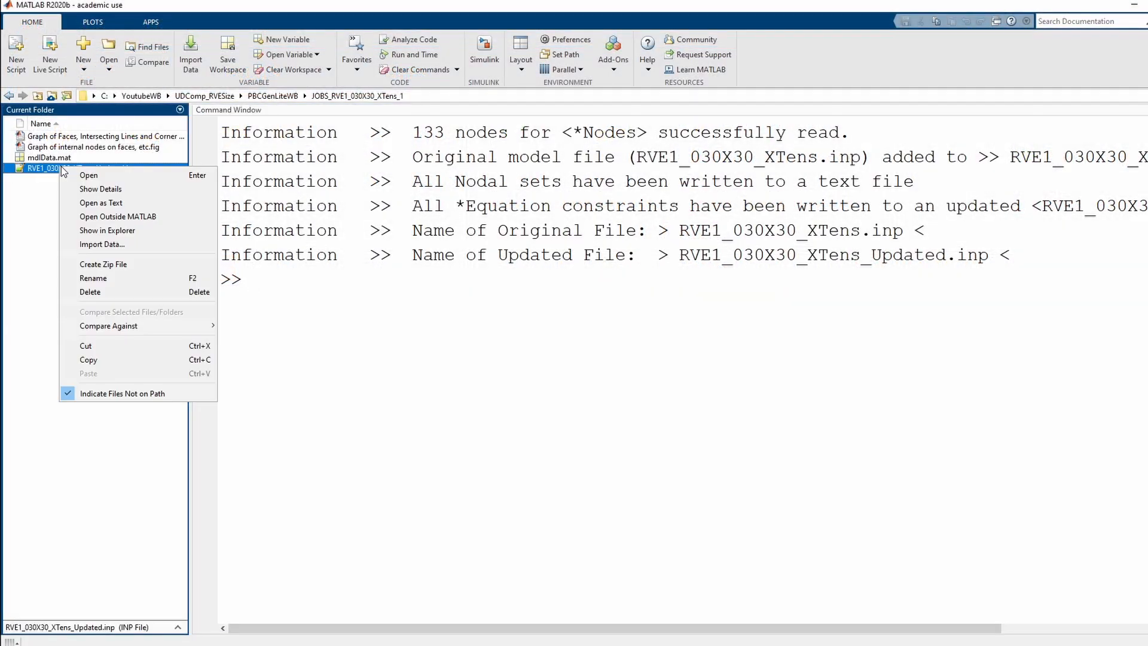
pyautogui.click(93, 278)
pyautogui.hotkey('ctrl', 'c')
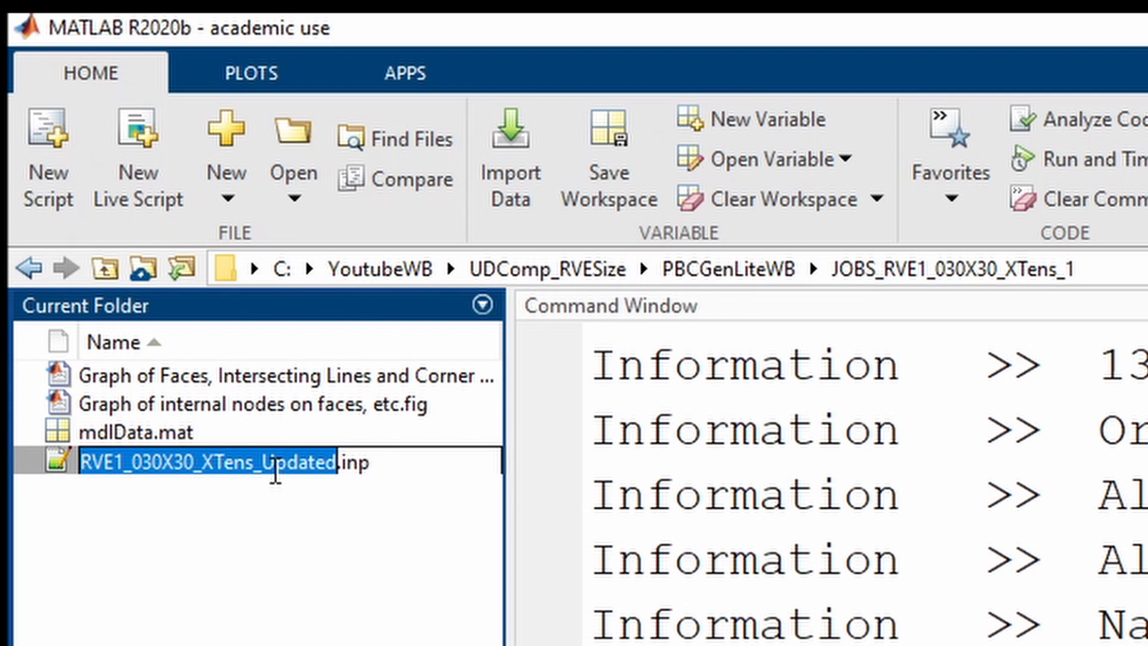
pyautogui.click(282, 533)
# Clear the Command Window and run the command "!abaqus job=RVE1_030X30_XTens_Updated interactive"
pyautogui.click(1137, 478)
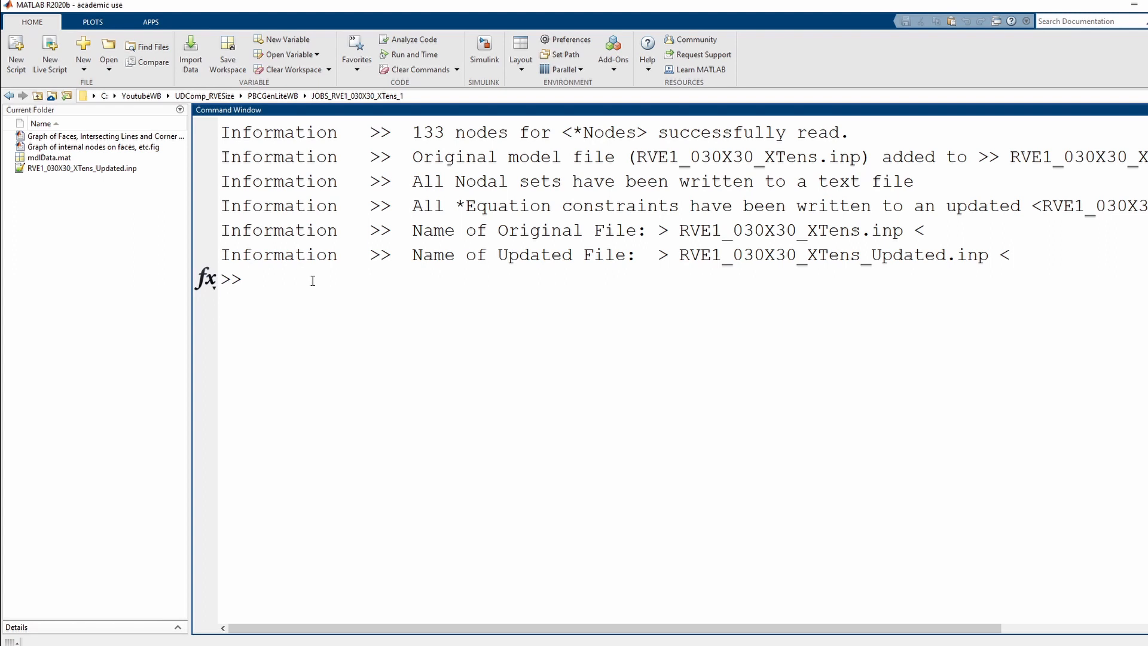
pyautogui.write('clc')
pyautogui.press('Return')
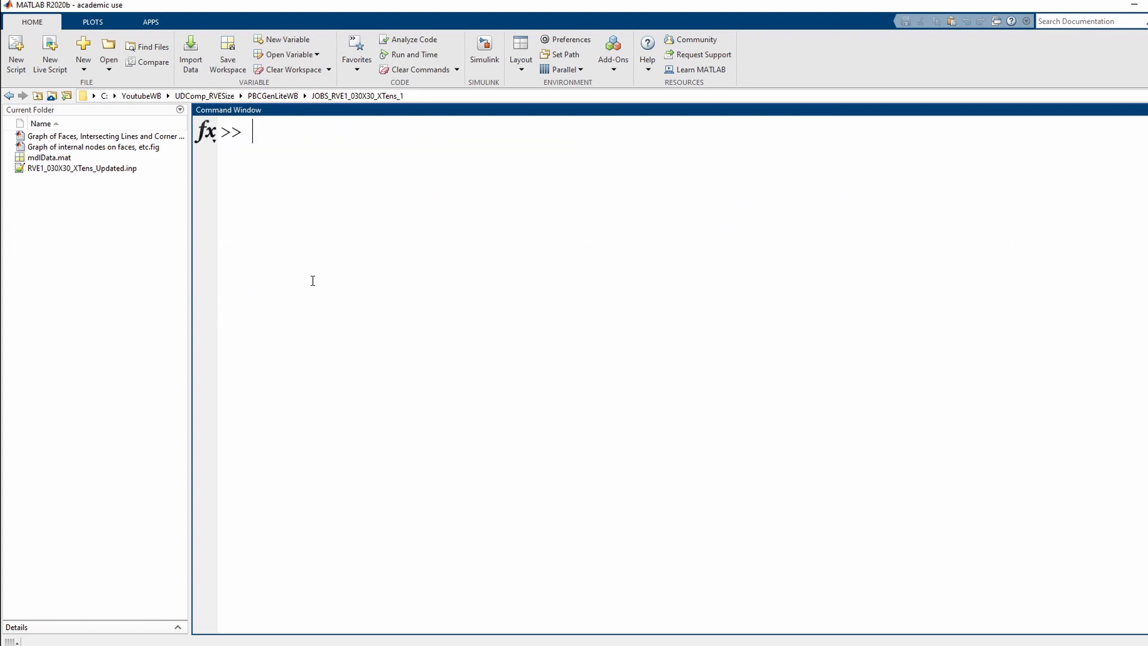
pyautogui.write('!ABA')
pyautogui.press('BackSpace')
pyautogui.press('BackSpace')
pyautogui.press('BackSpace')
pyautogui.write('abaqus ')
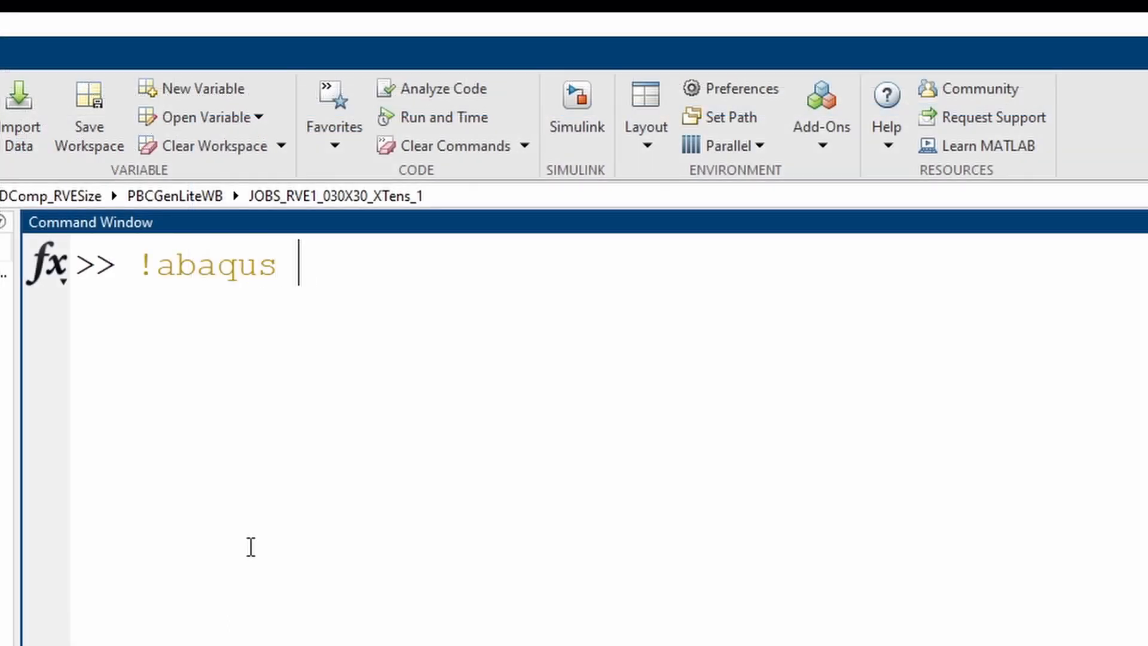
pyautogui.write('job=')
pyautogui.hotkey('ctrl', 'v')
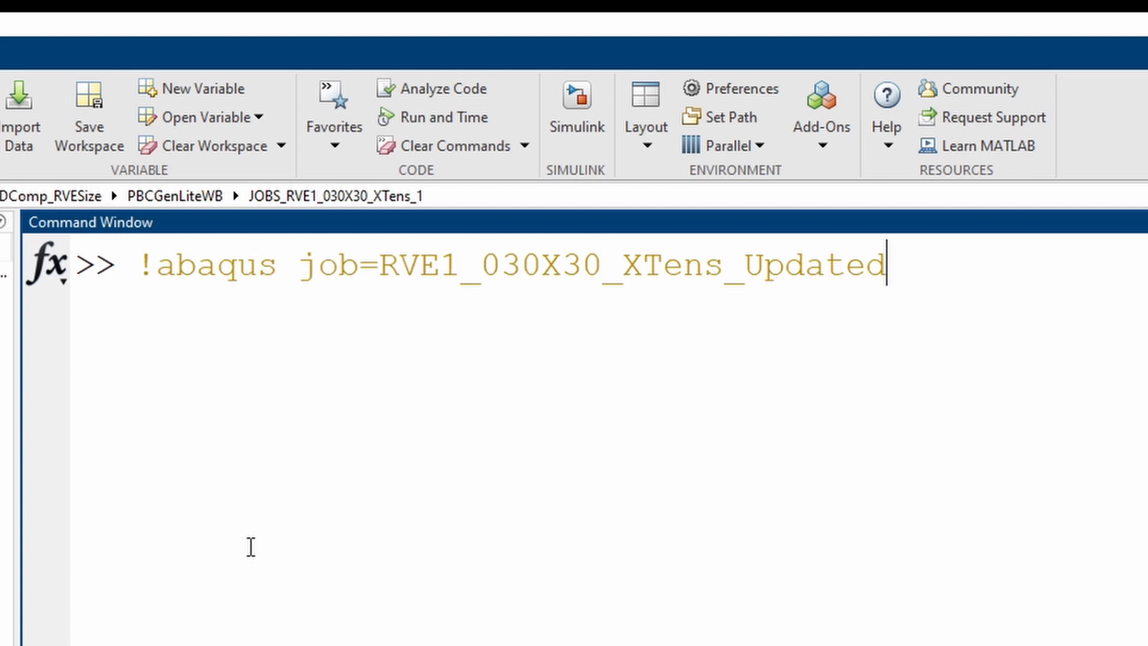
pyautogui.write('interactive')
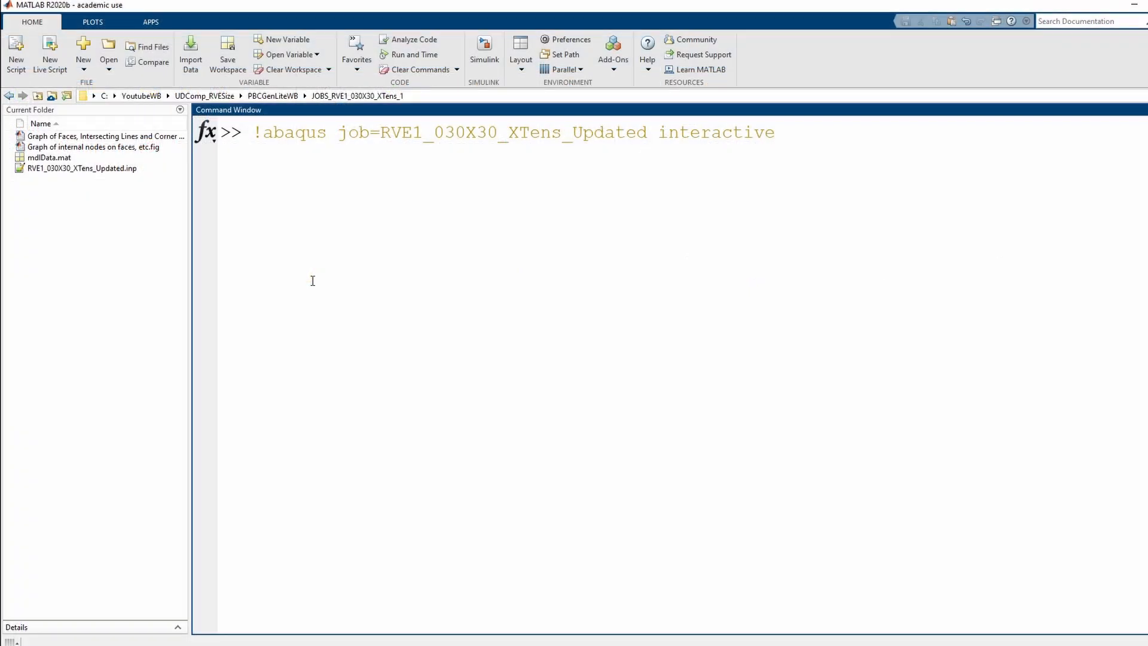
pyautogui.press('Return')
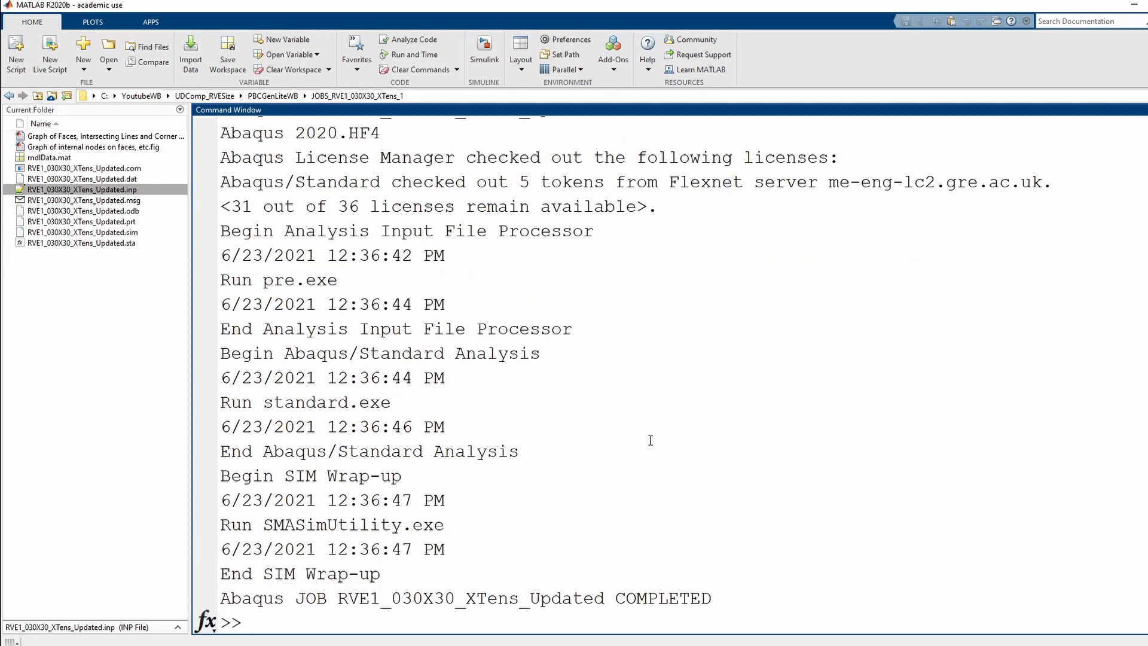
# Check the job status line at the end of the analysis output, and clear the Command Window with clc
pyautogui.moveTo(219, 598); pyautogui.dragTo(718, 599)
pyautogui.click(731, 559)
pyautogui.write('clc')
pyautogui.press('Return')
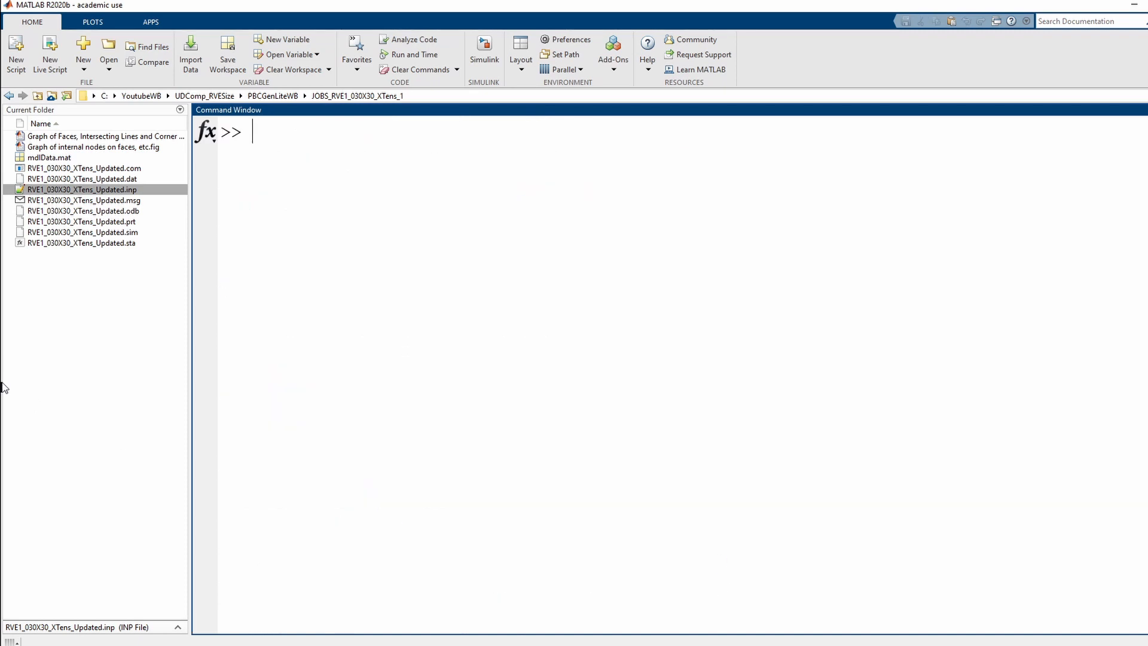
# Go up to the PBCGenLiteWB folder and run PBCGenLite.p on the input file RVE3_090X090_XTens
pyautogui.click(37, 97)
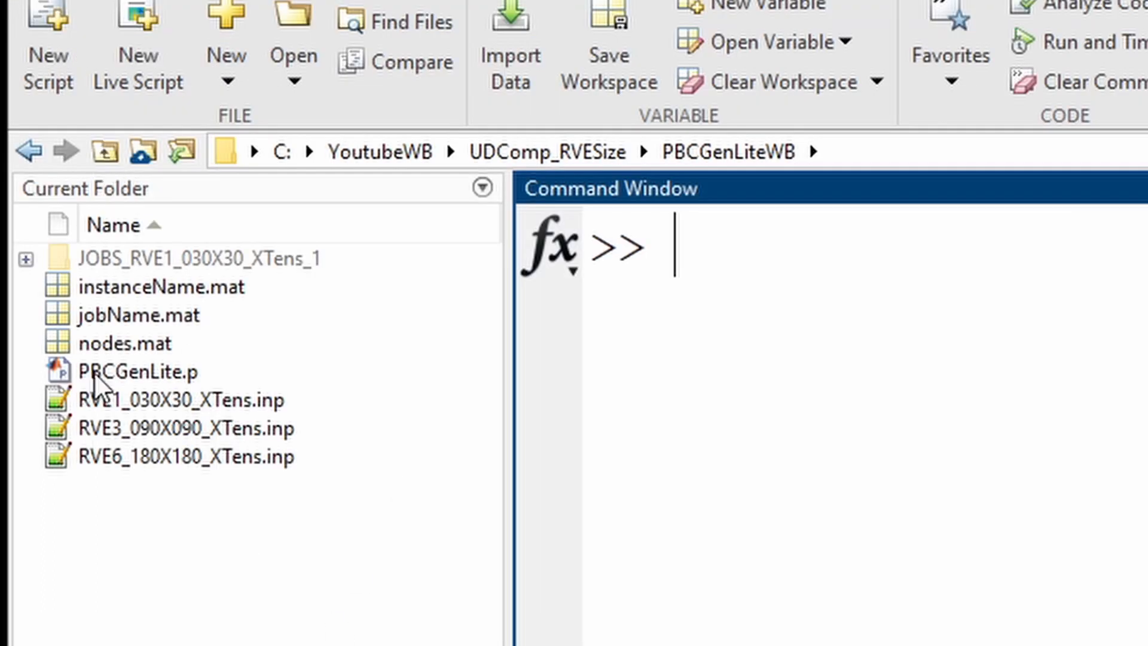
pyautogui.click(159, 401)
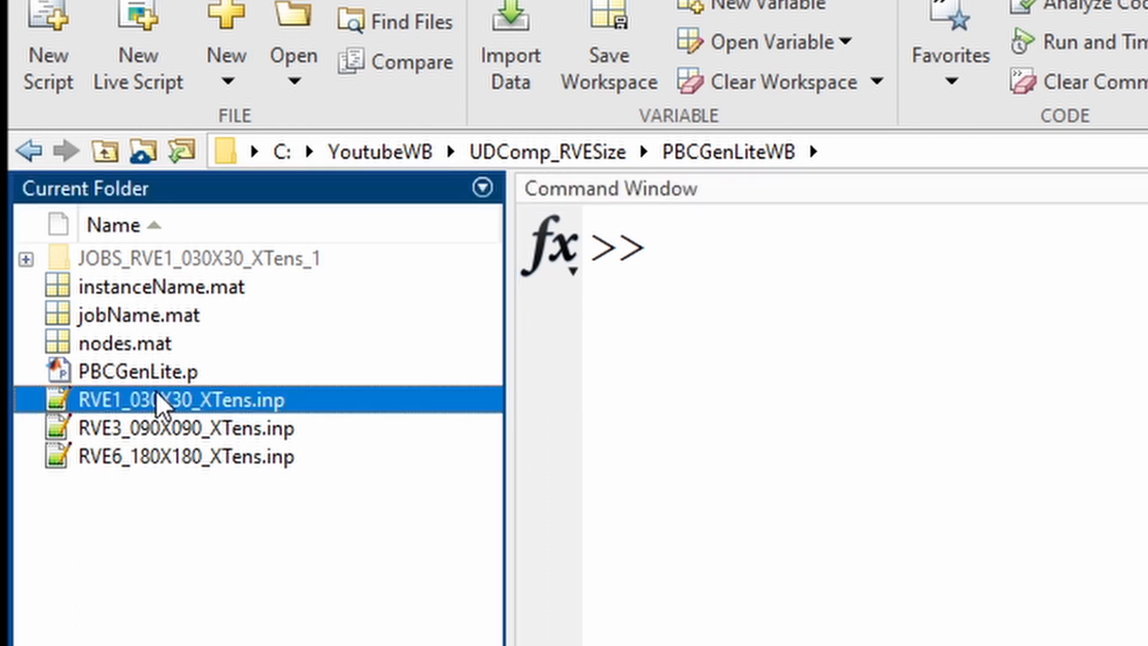
pyautogui.click(160, 380)
pyautogui.rightClick(161, 383)
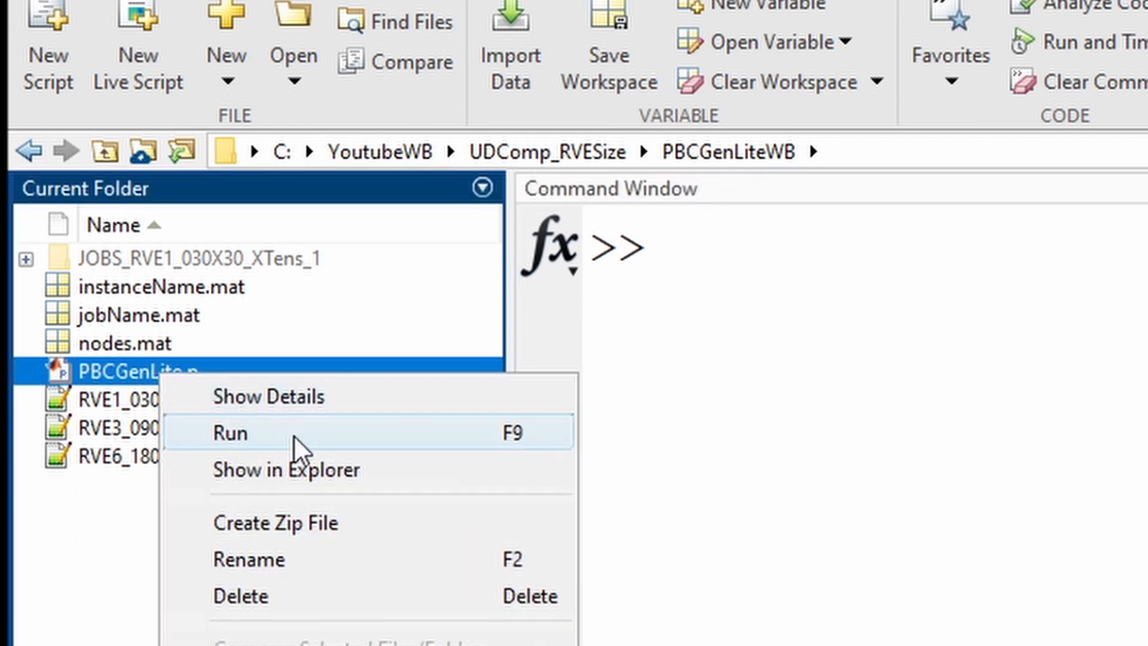
pyautogui.click(276, 435)
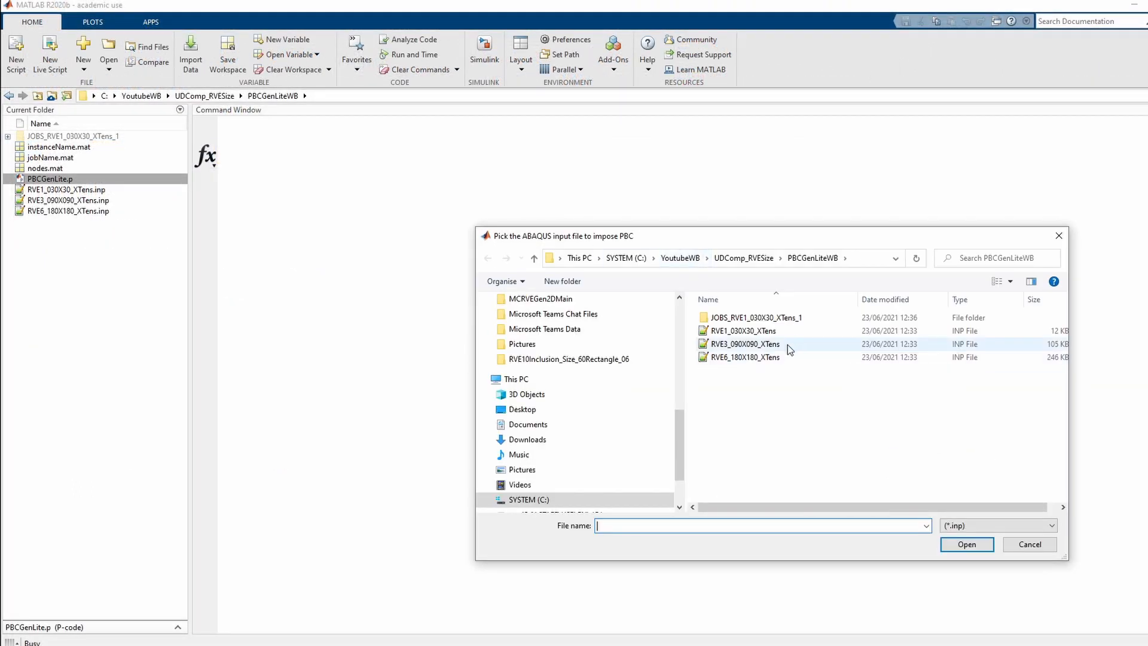
pyautogui.click(744, 344)
pyautogui.click(966, 544)
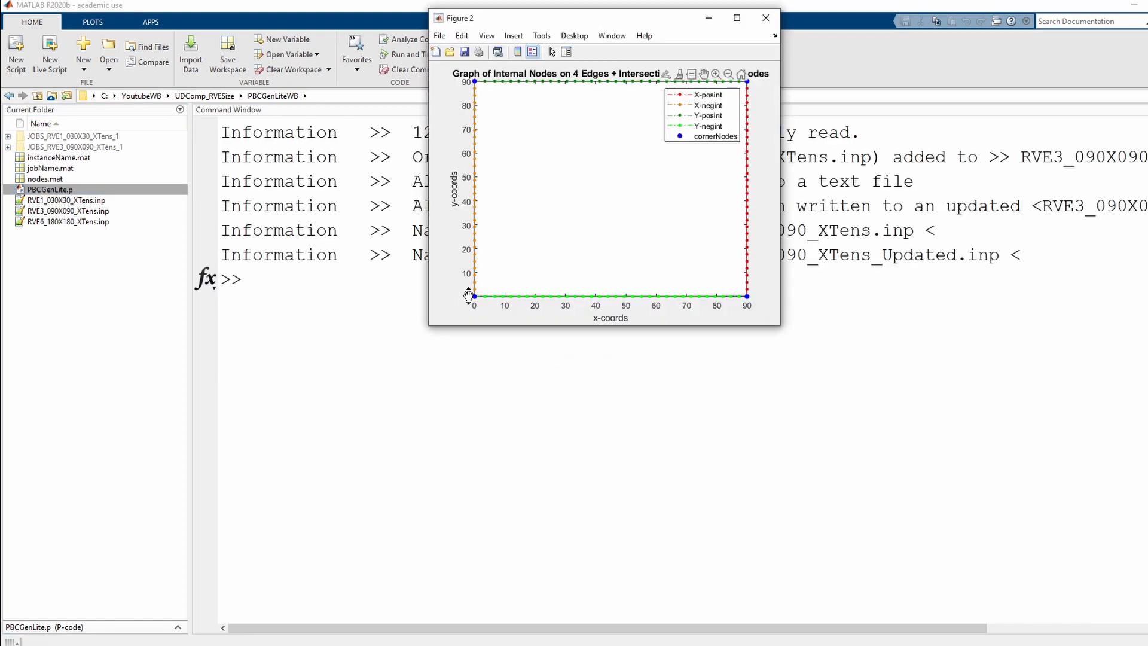
# Close the two node graph figures of the 90X90 model and clear the Command Window with clc
pyautogui.click(765, 18)
pyautogui.click(766, 18)
pyautogui.click(487, 255)
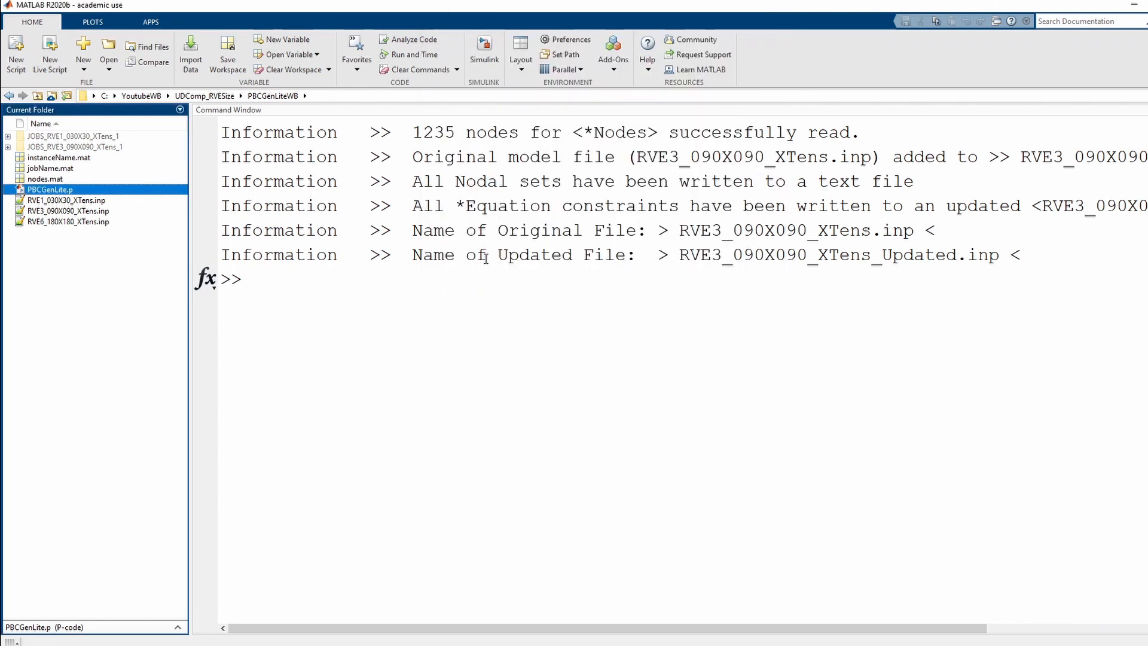
pyautogui.write('clc')
pyautogui.press('Return')
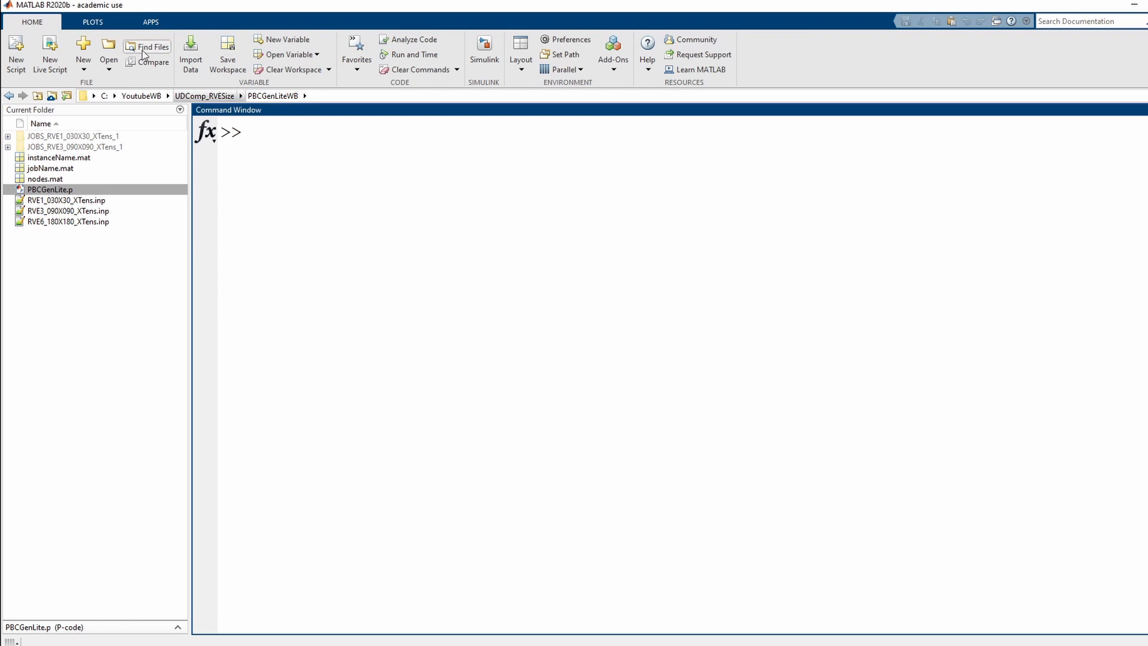
# Open the folder JOBS_RVE3_090X090_XTens_1 and copy the name of the updated input file without its extension
pyautogui.doubleClick(78, 147)
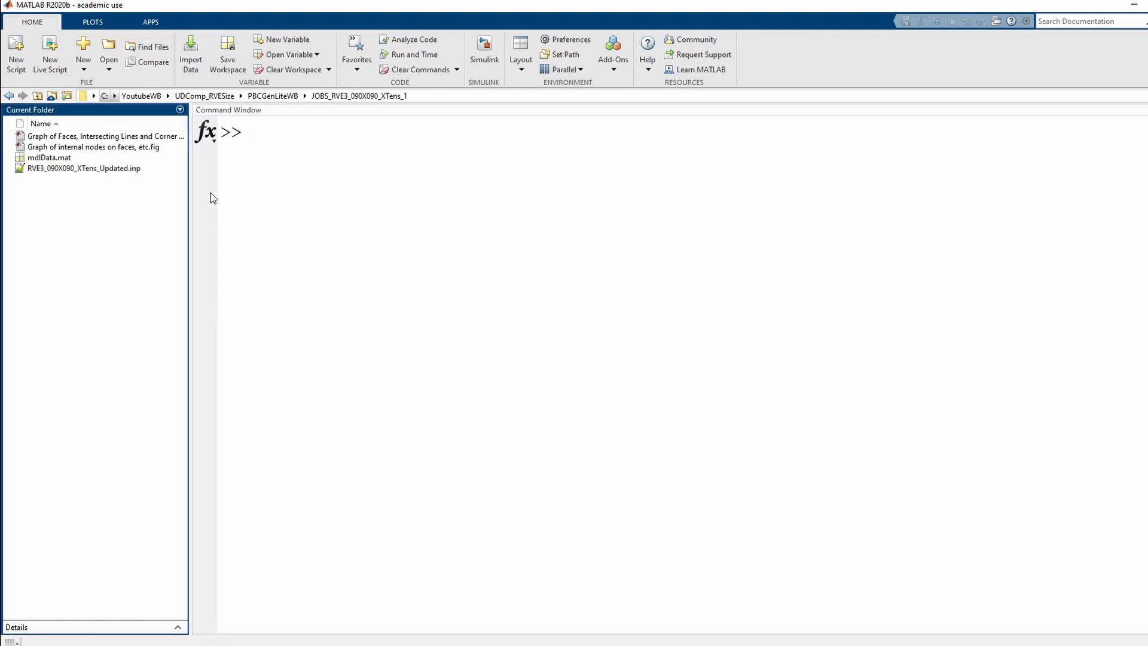
pyautogui.rightClick(95, 170)
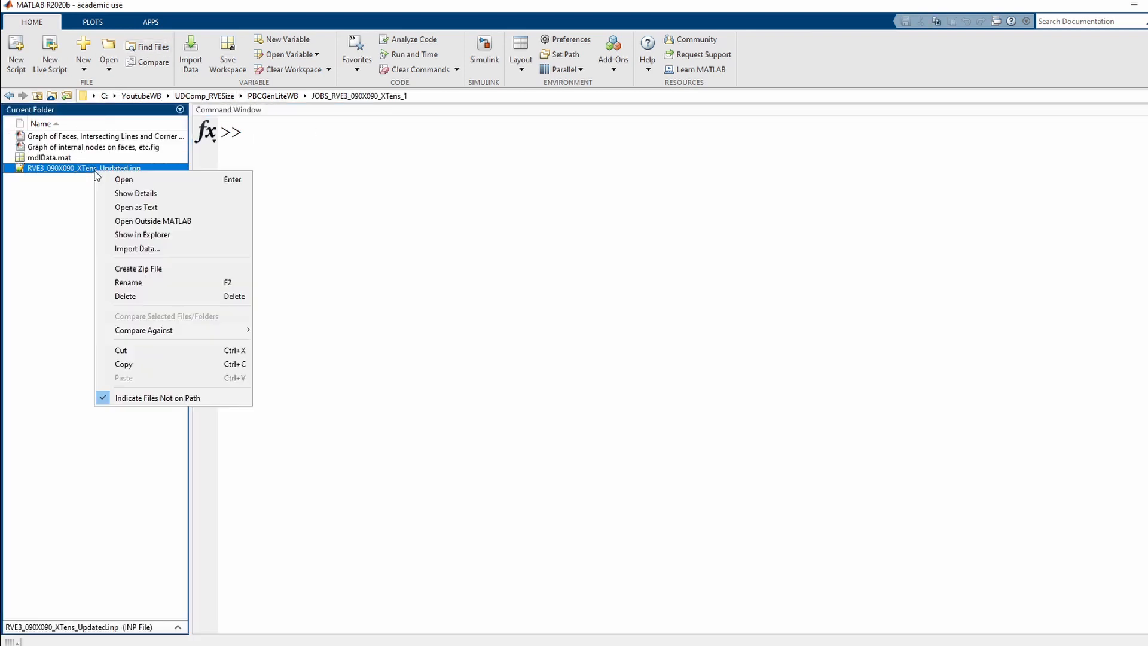
pyautogui.click(141, 283)
pyautogui.hotkey('ctrl', 'c')
pyautogui.click(85, 226)
# Run the command "!abaqus job=RVE3_090X090_XTens_Updated interactive" in the Command Window
pyautogui.click(344, 188)
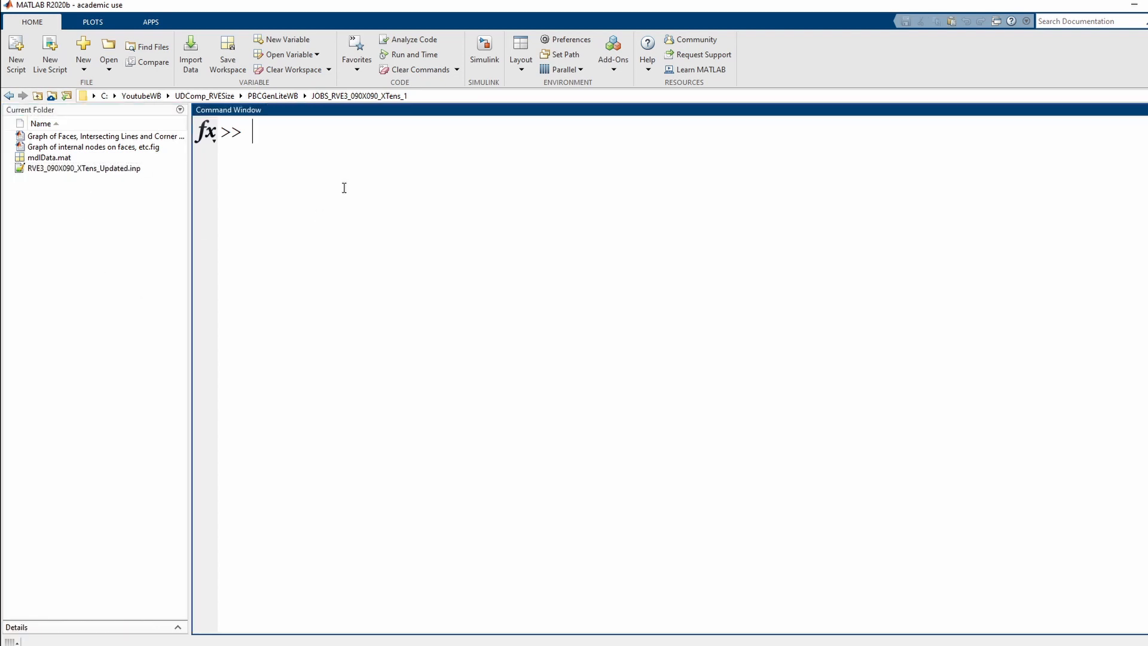
pyautogui.write('!abaqus job=')
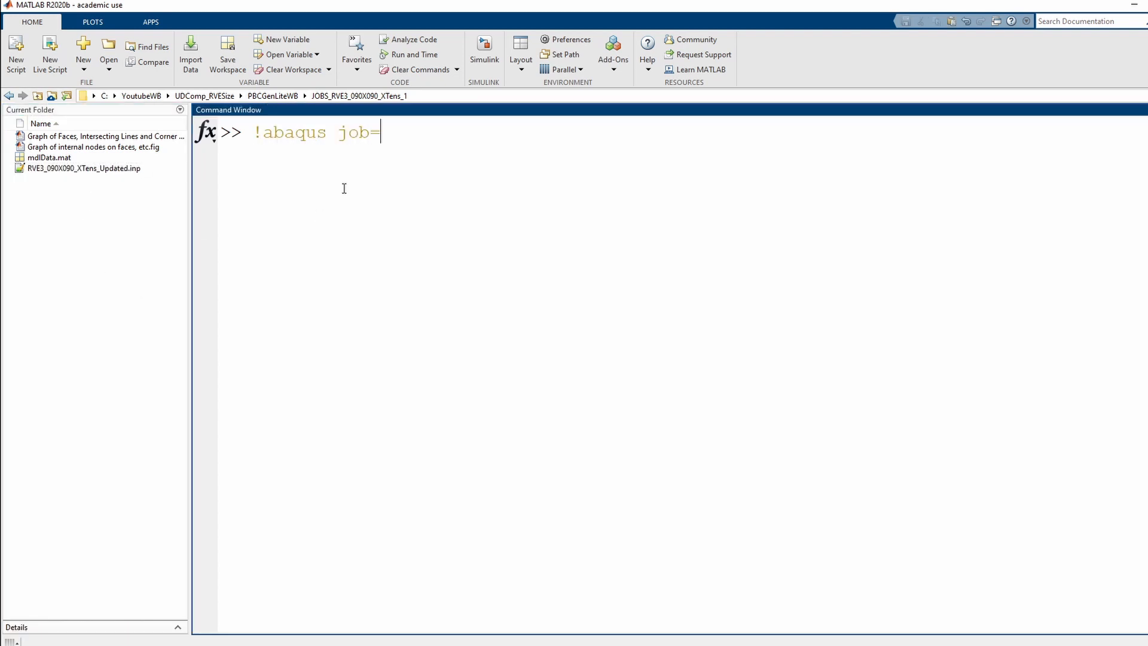
pyautogui.hotkey('ctrl', 'v')
pyautogui.write('interactiv')
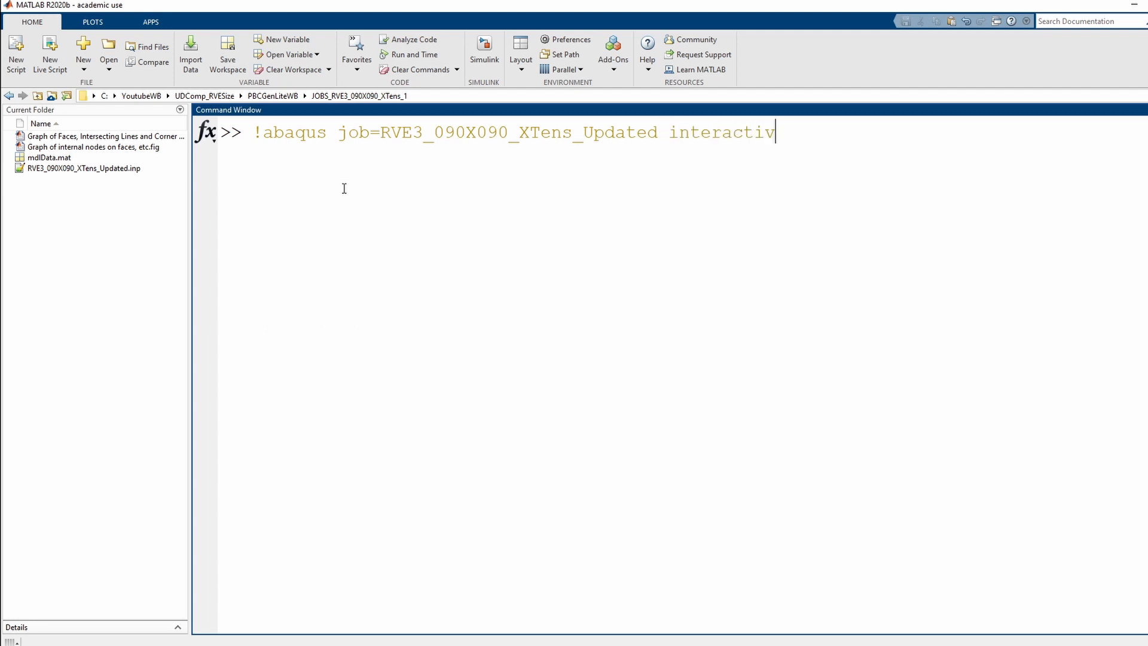
pyautogui.write('e')
pyautogui.press('Return')
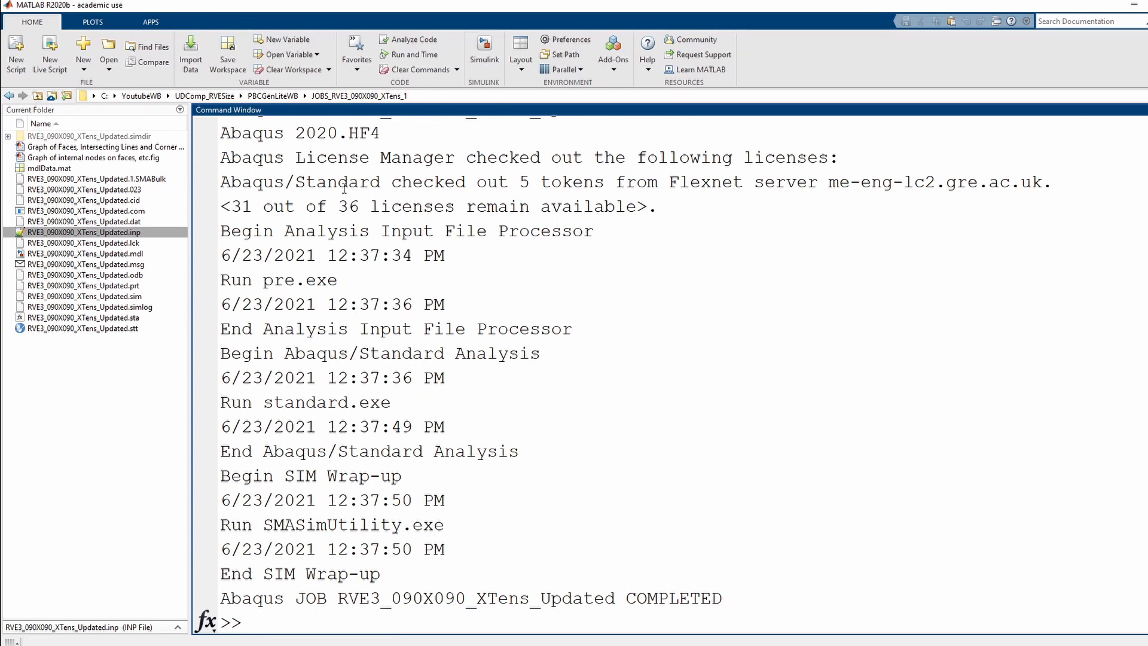
# Clear the Command Window with clc and go back to the PBCGenLiteWB folder
pyautogui.write('clc')
pyautogui.press('Return')
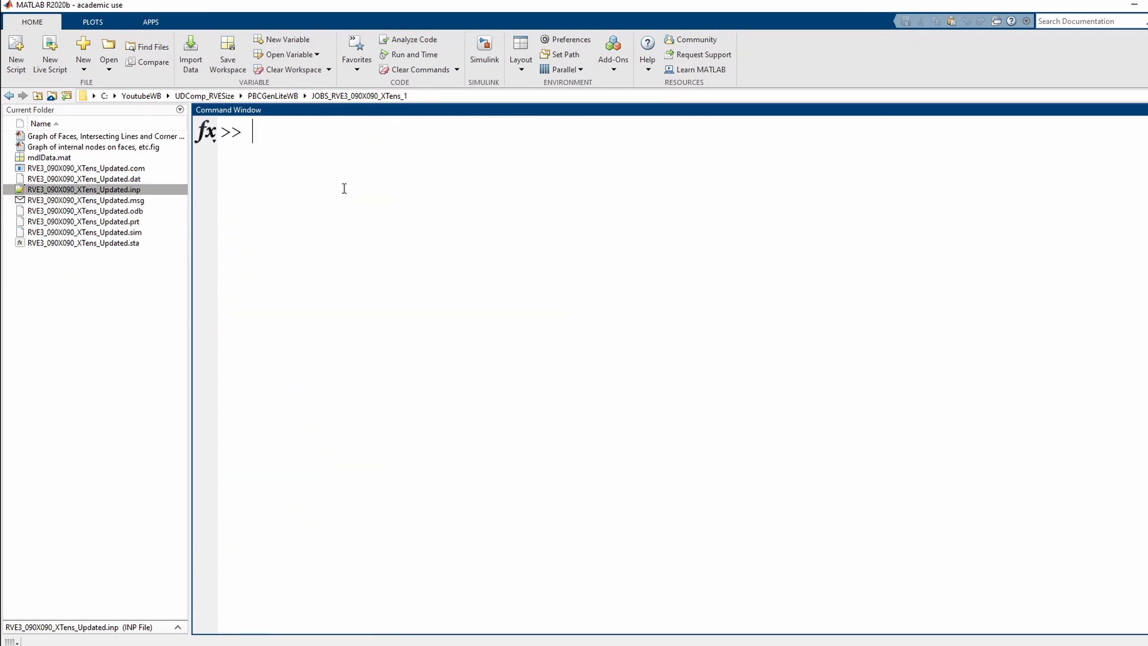
pyautogui.click(37, 97)
pyautogui.click(37, 96)
pyautogui.doubleClick(58, 137)
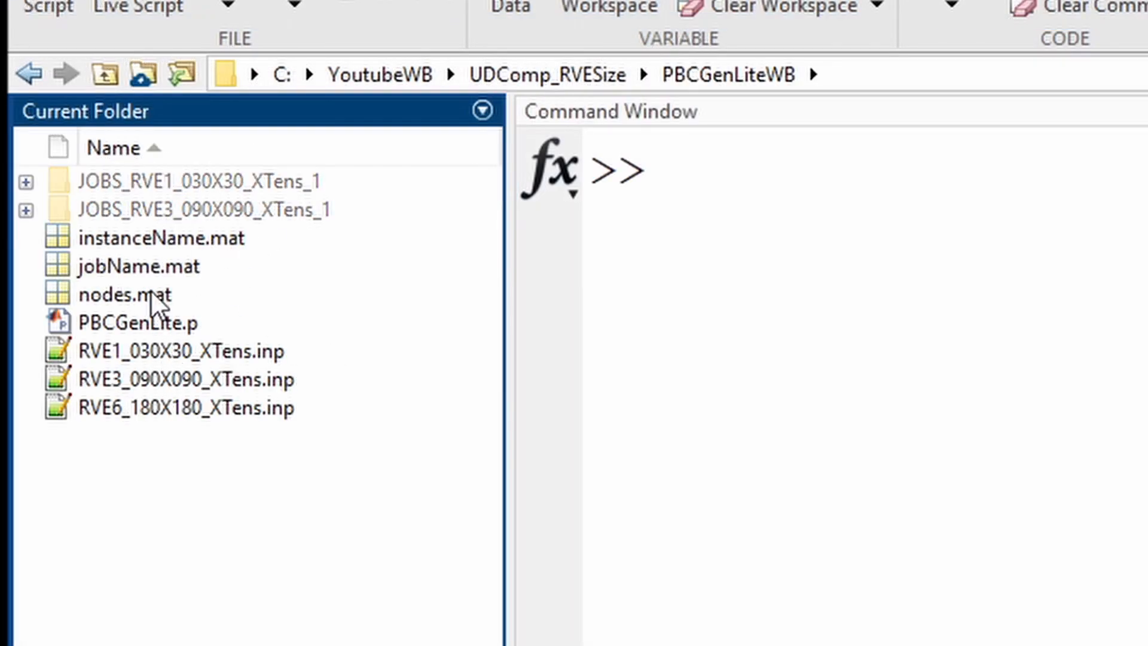
# Run PBCGenLite.p on the input file RVE6_180X180_XTens to impose its periodic boundary conditions
pyautogui.rightClick(144, 324)
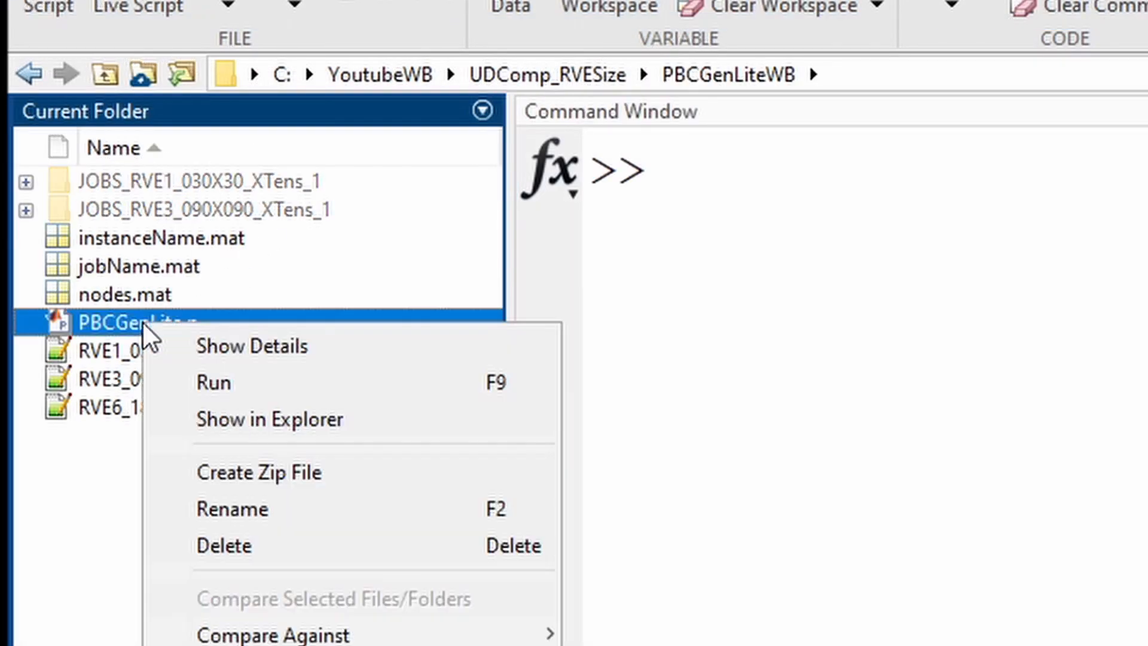
pyautogui.click(269, 393)
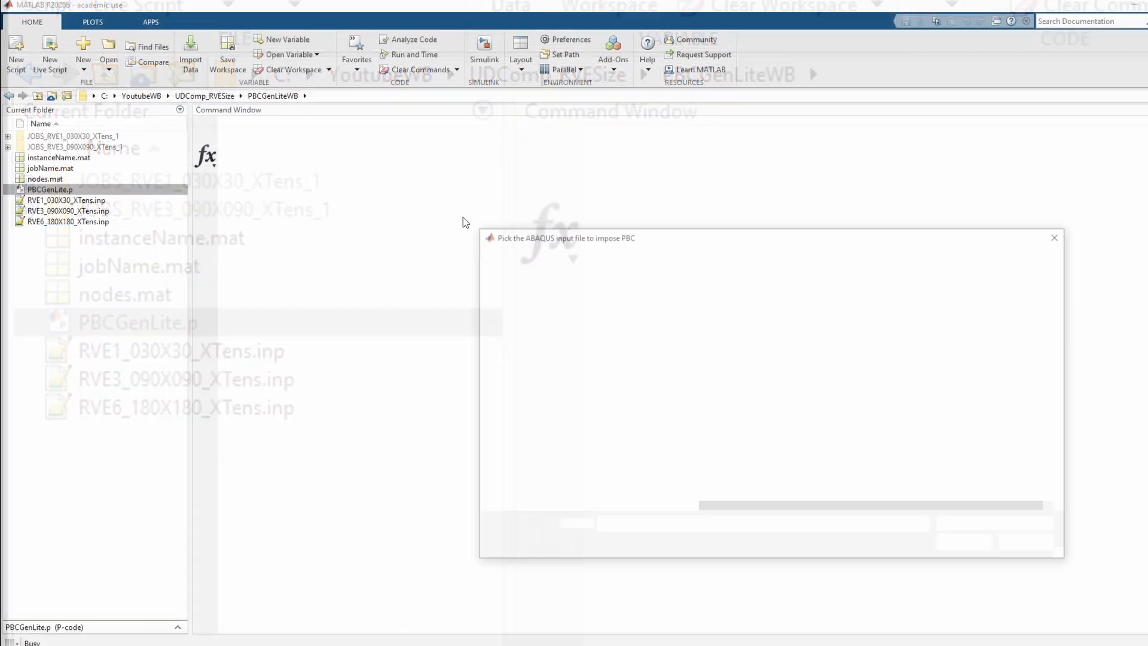
pyautogui.click(744, 371)
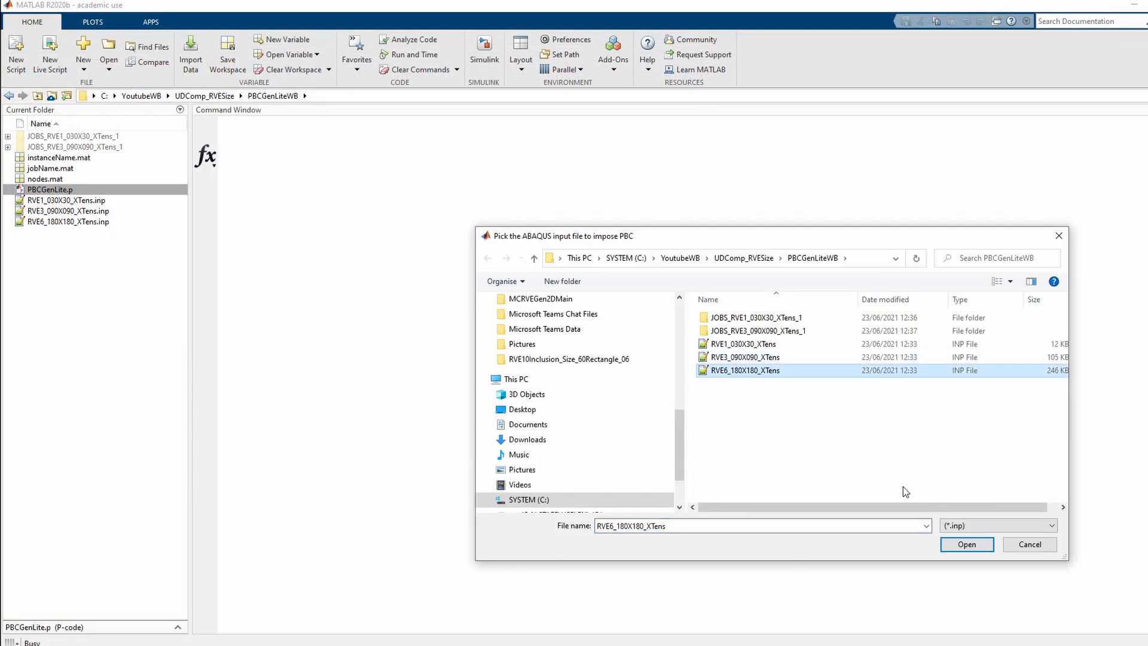
pyautogui.click(958, 546)
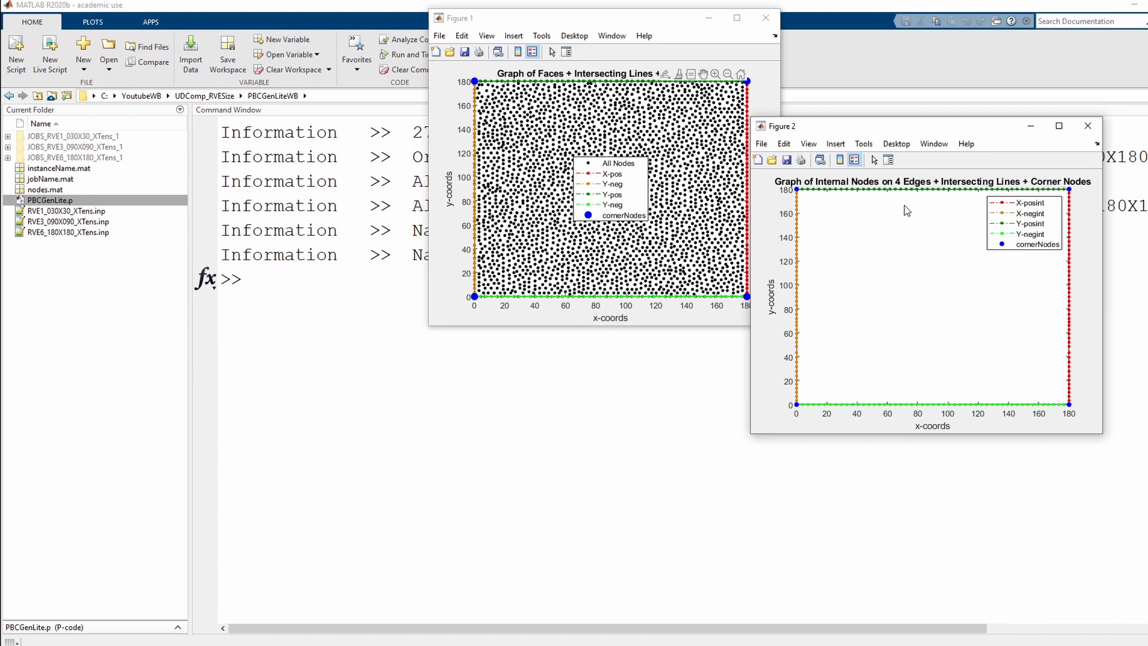
# Close both node graph figures of the 180X180 model and clear the Command Window with clc
pyautogui.click(1088, 125)
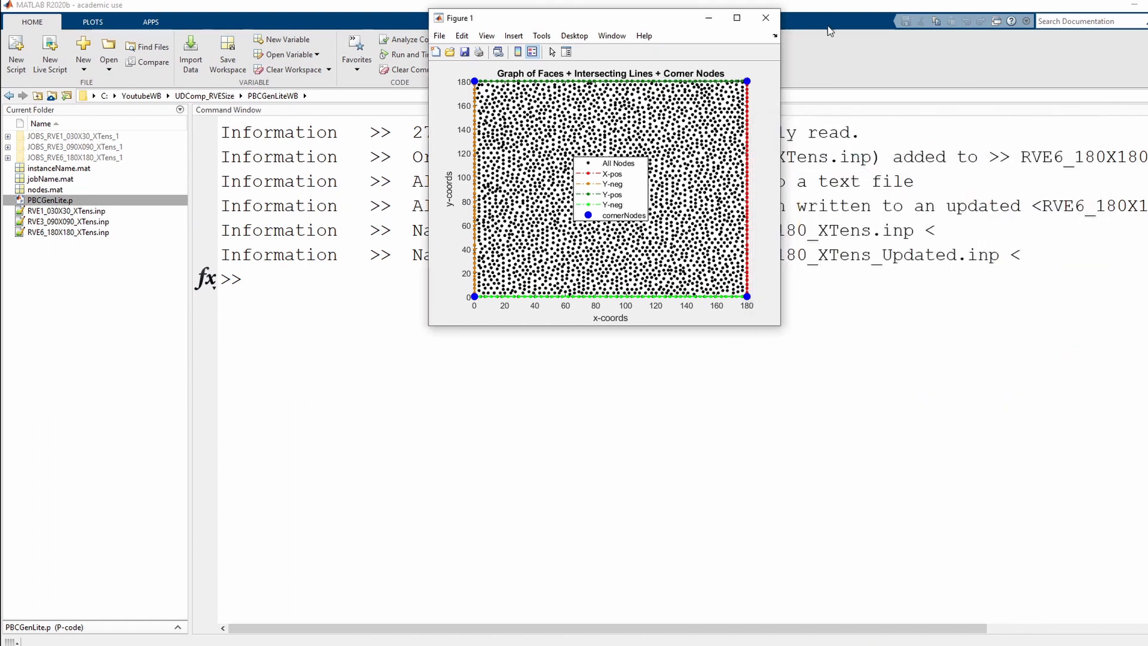
pyautogui.click(768, 16)
pyautogui.write('clc')
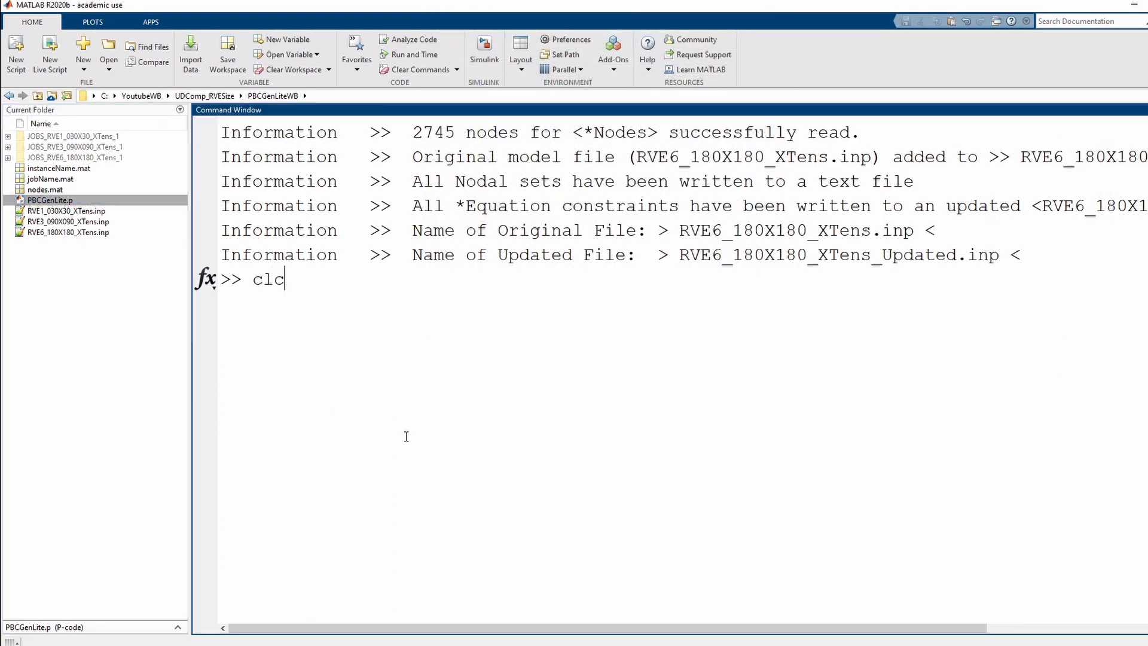
pyautogui.press('Return')
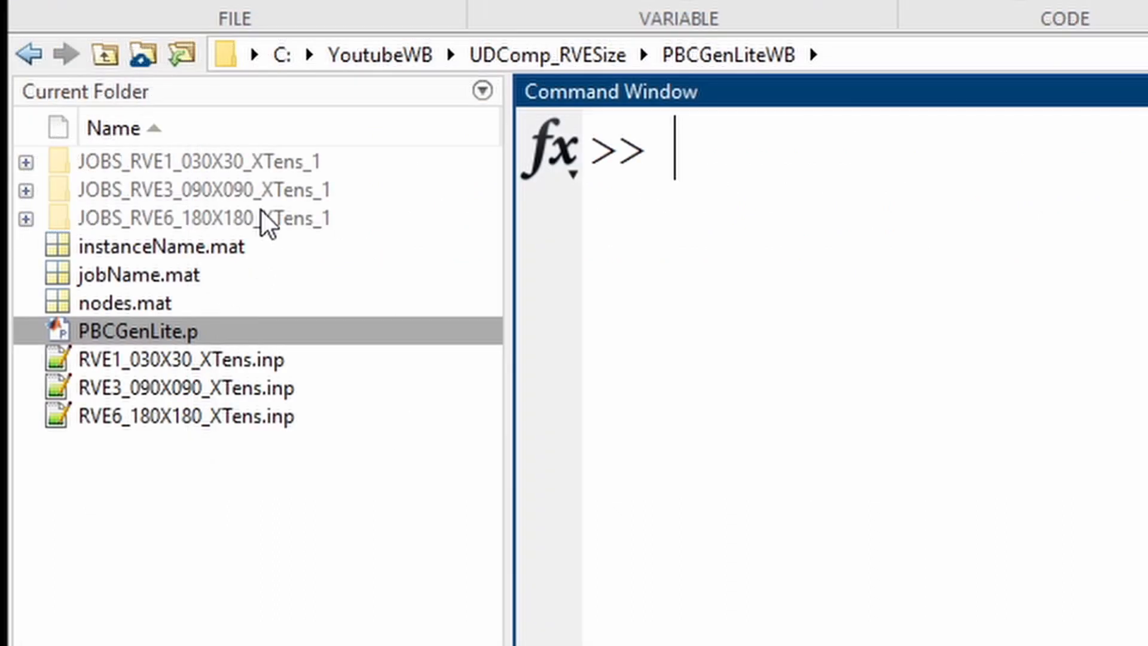
# Open the folder JOBS_RVE6_180X180_XTens_1 and run the command "!abaqus job=RVE6_180X180_XTens_Updated interactive", copying the job name from the updated input file
pyautogui.doubleClick(268, 223)
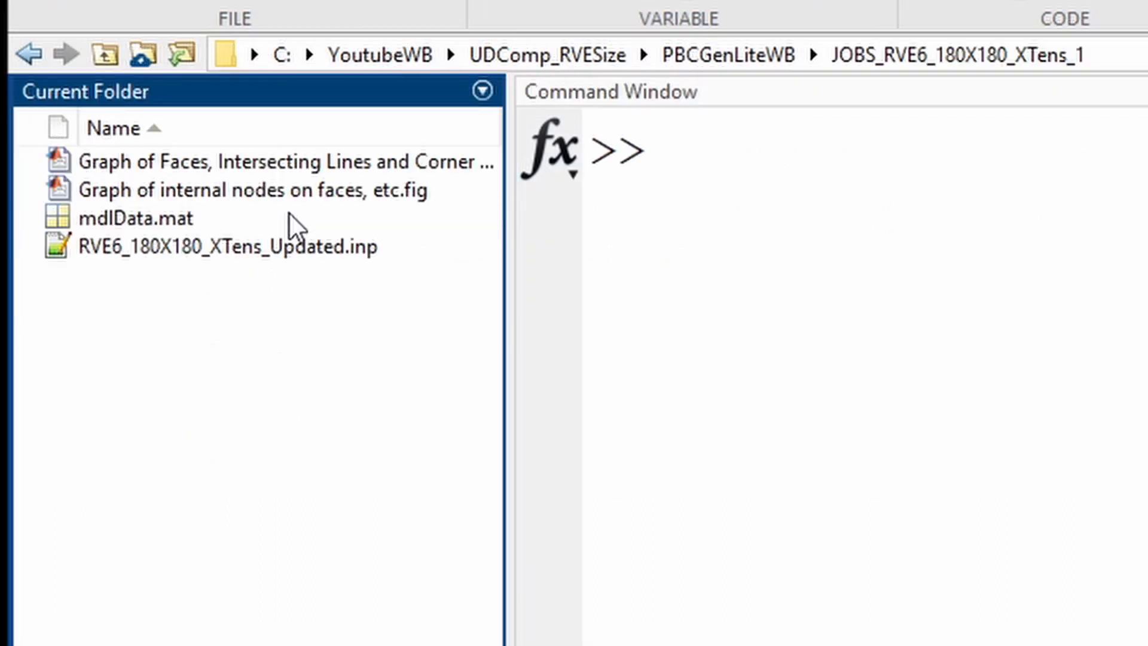
pyautogui.click(866, 274)
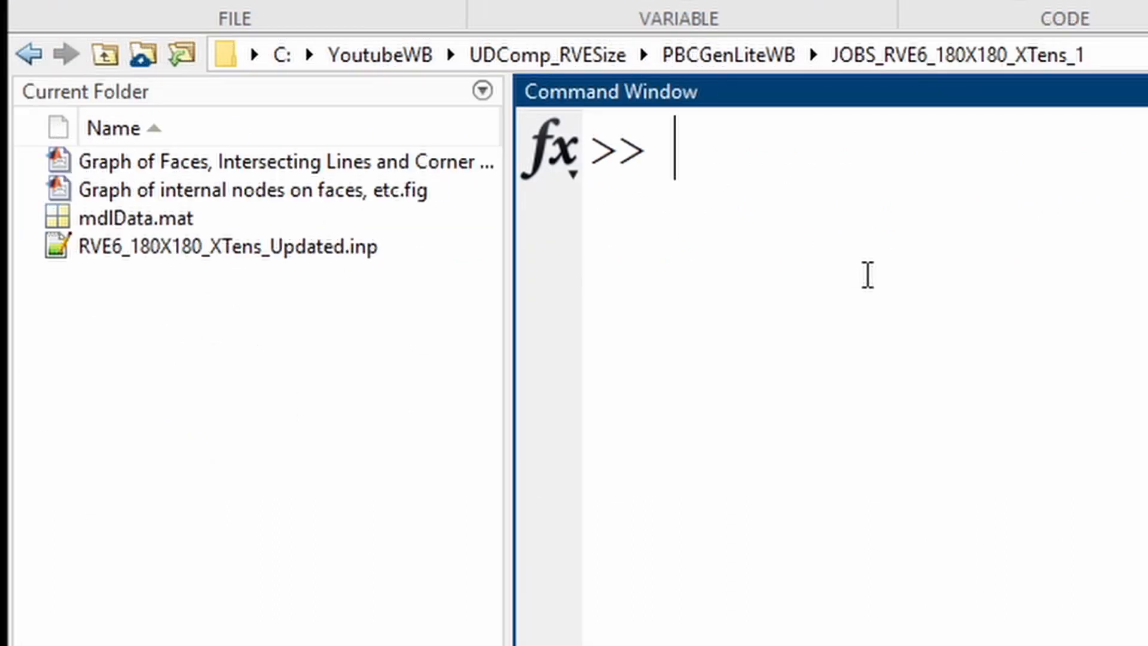
pyautogui.write('!abaqus job=')
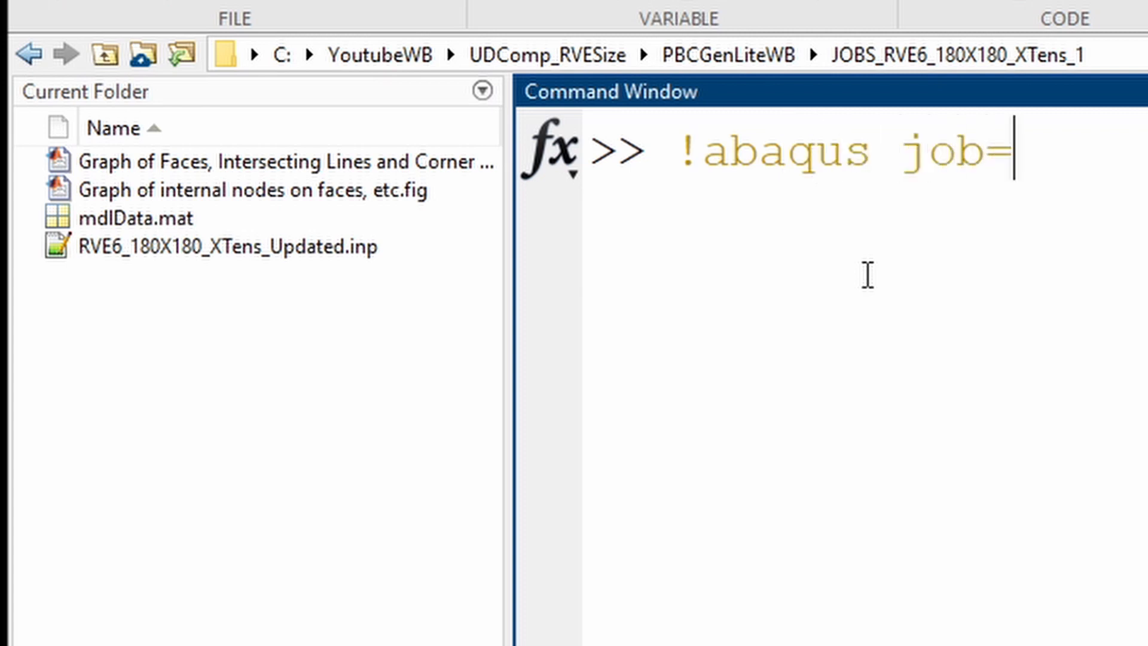
pyautogui.rightClick(192, 250)
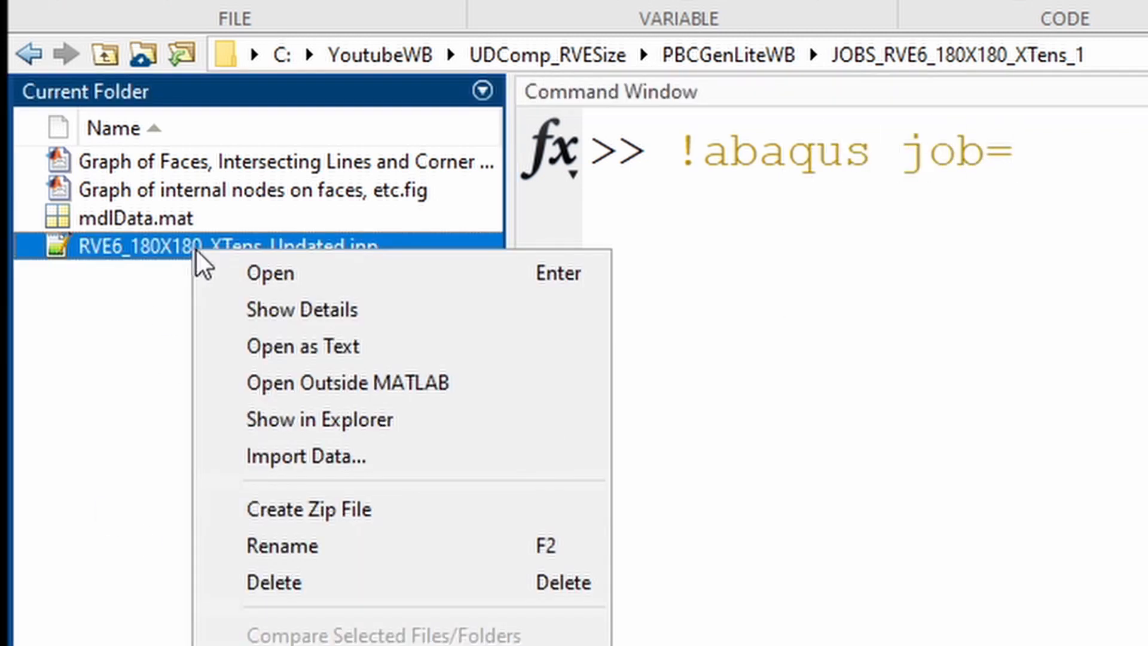
pyautogui.click(322, 547)
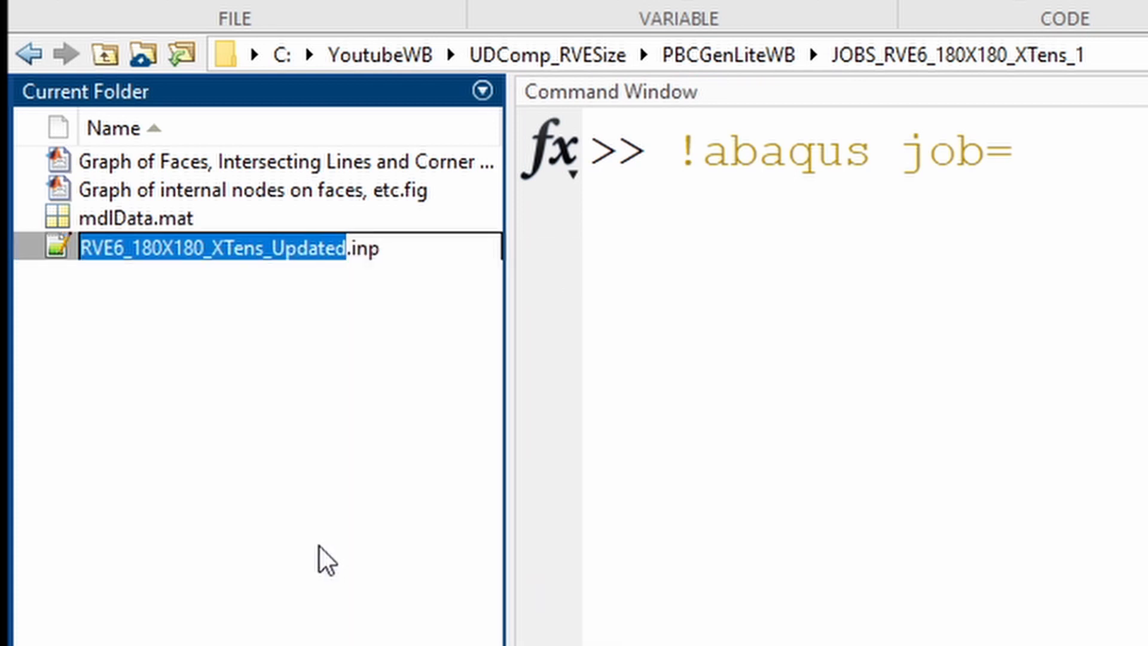
pyautogui.click(296, 568)
pyautogui.click(1095, 153)
pyautogui.hotkey('ctrl', 'v')
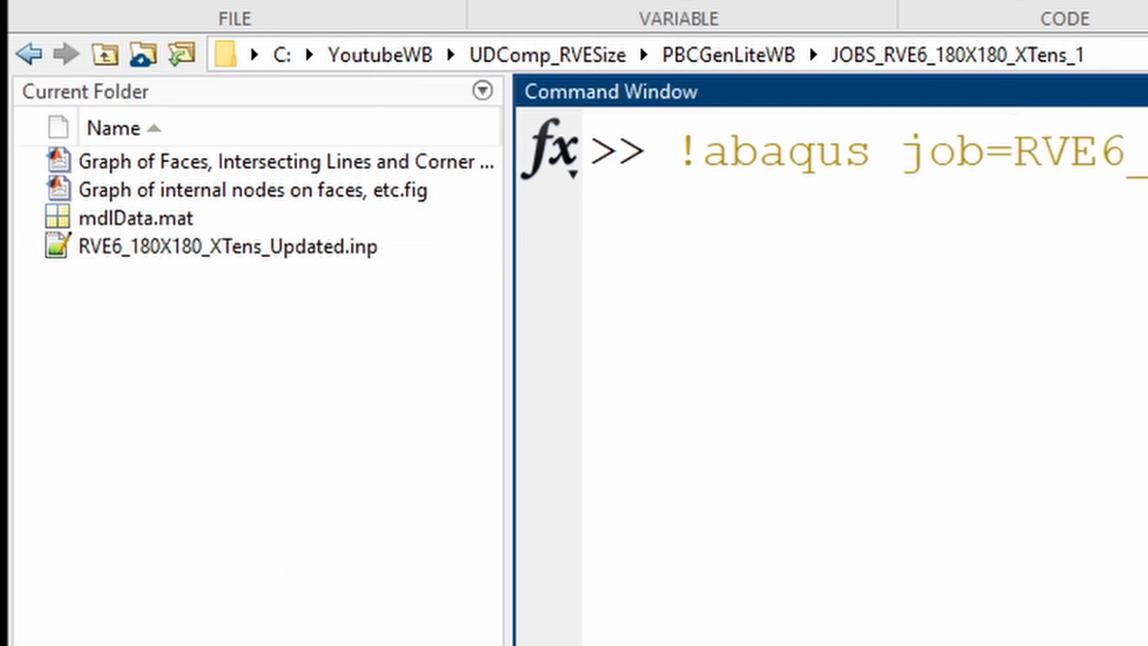
pyautogui.write('interactive')
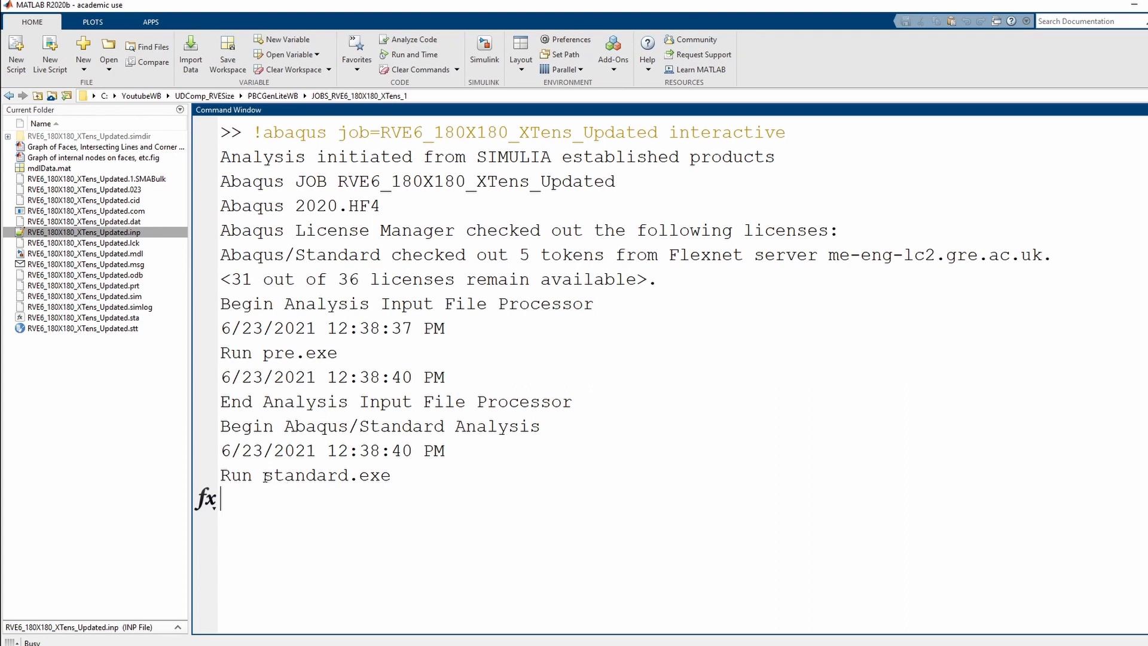
# Wait for the 180X180 analysis to finish, and clear the Command Window with clc
pyautogui.moveTo(263, 476); pyautogui.dragTo(392, 477)
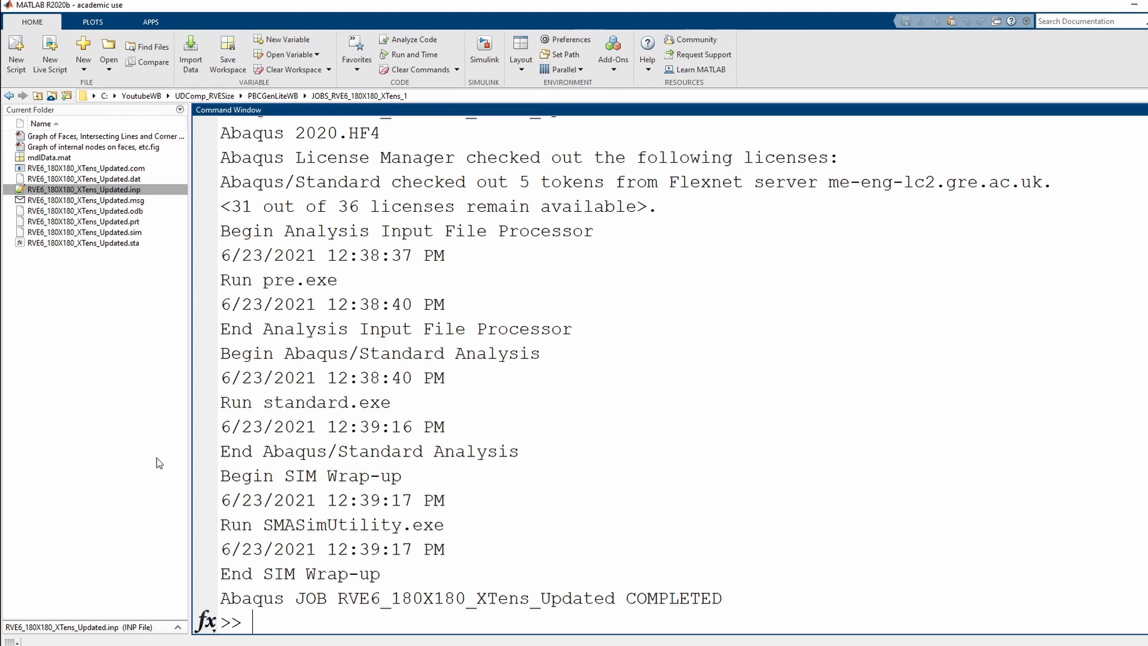
pyautogui.write('clc')
pyautogui.press('Return')
# Return to the PBCGenLiteWB folder and copy its full path
pyautogui.click(266, 96)
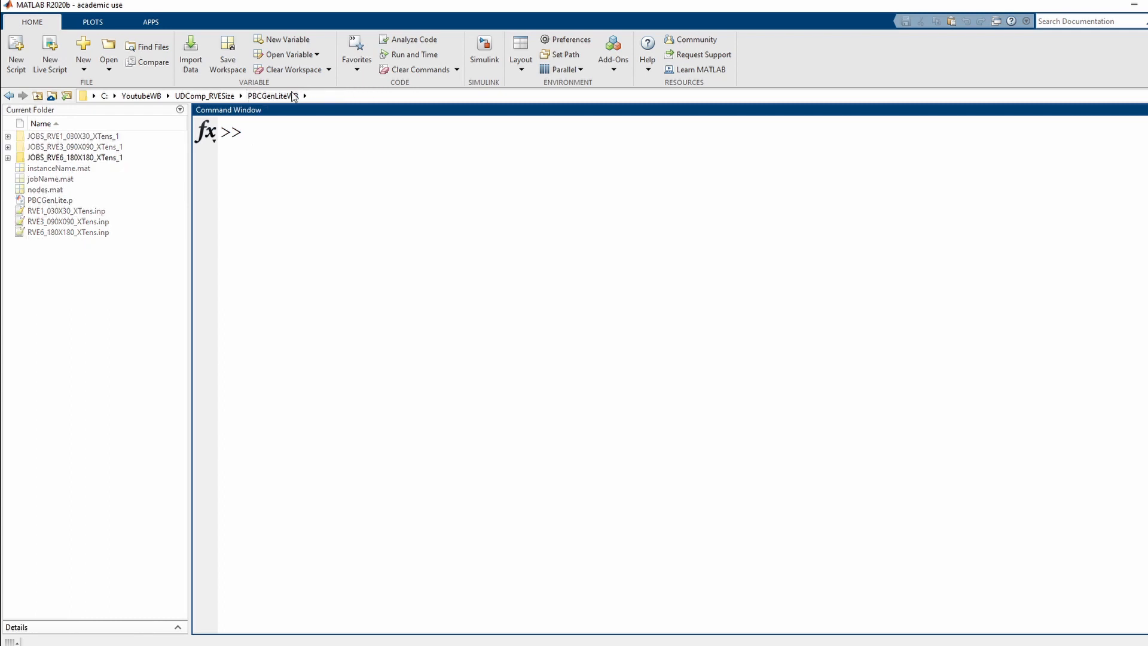
pyautogui.click(363, 94)
pyautogui.hotkey('ctrl', 'c')
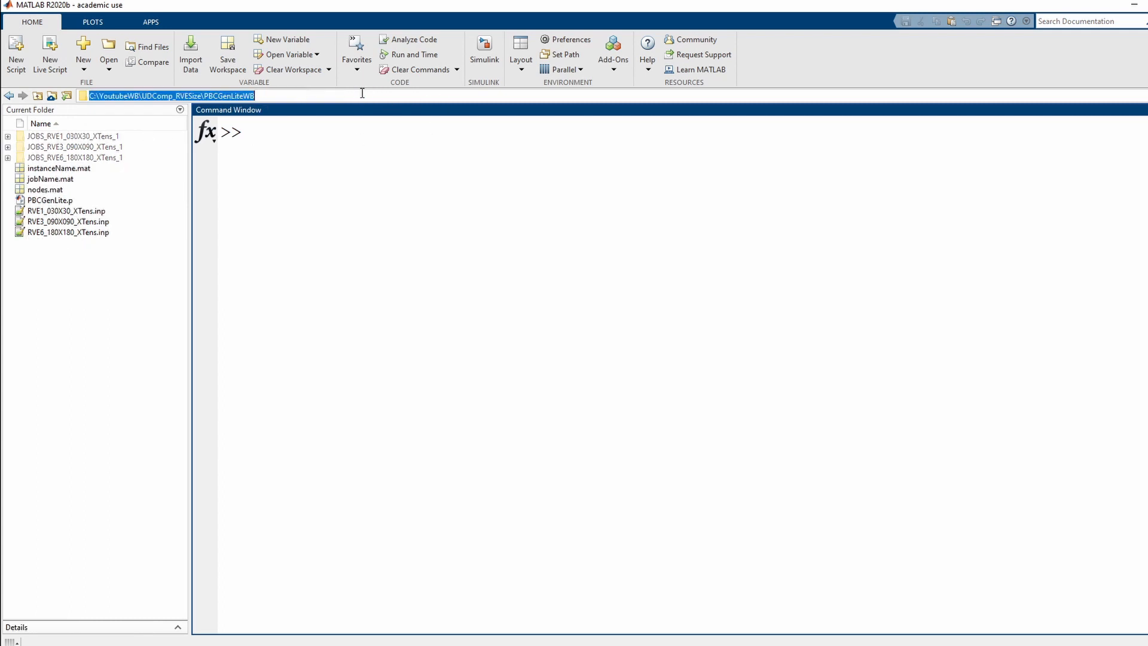
pyautogui.click(410, 191)
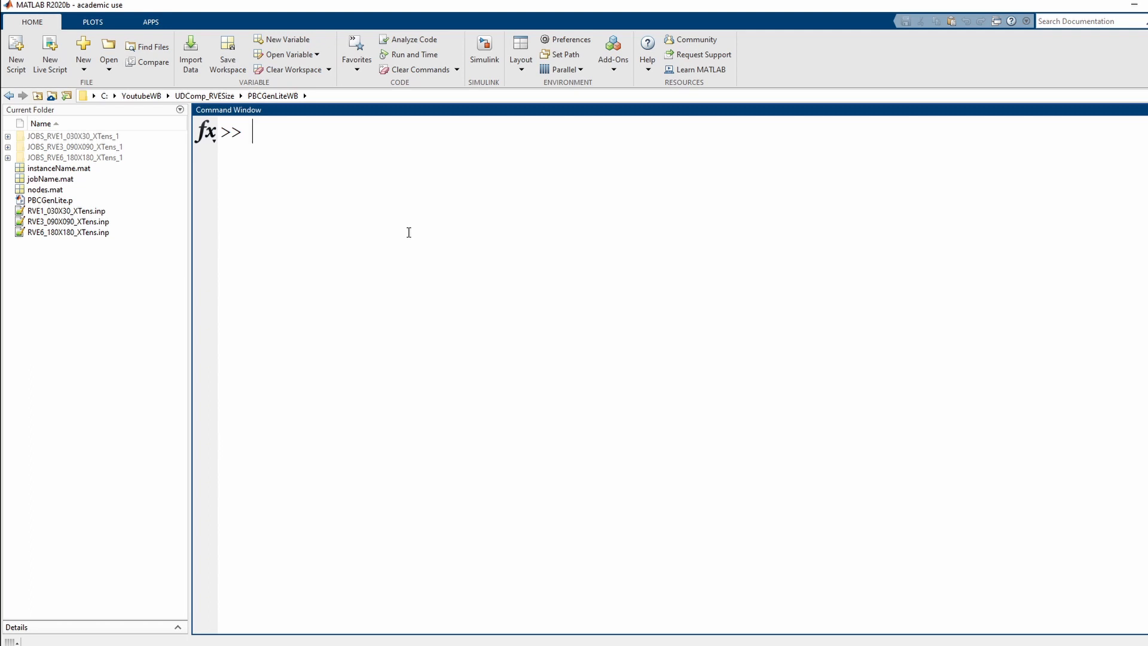
# Launch Abaqus Viewer with the command "!abaqus viewer" and dismiss its start session dialog
pyautogui.write('abaqus viewer')
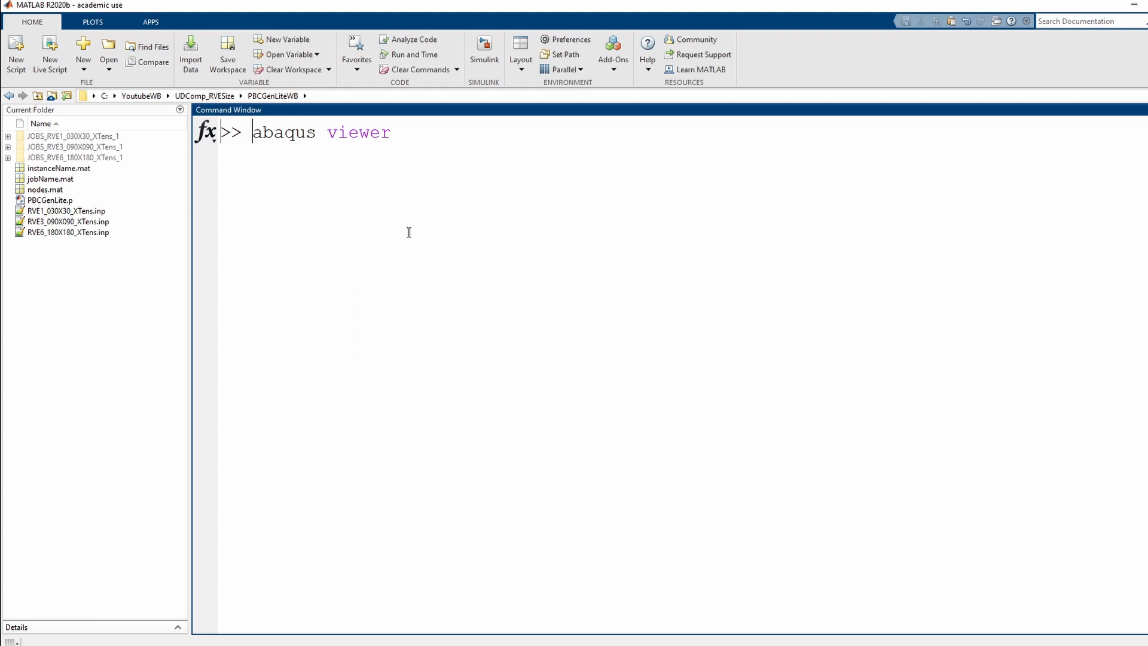
pyautogui.press('Right')
pyautogui.press('Right')
pyautogui.write('!')
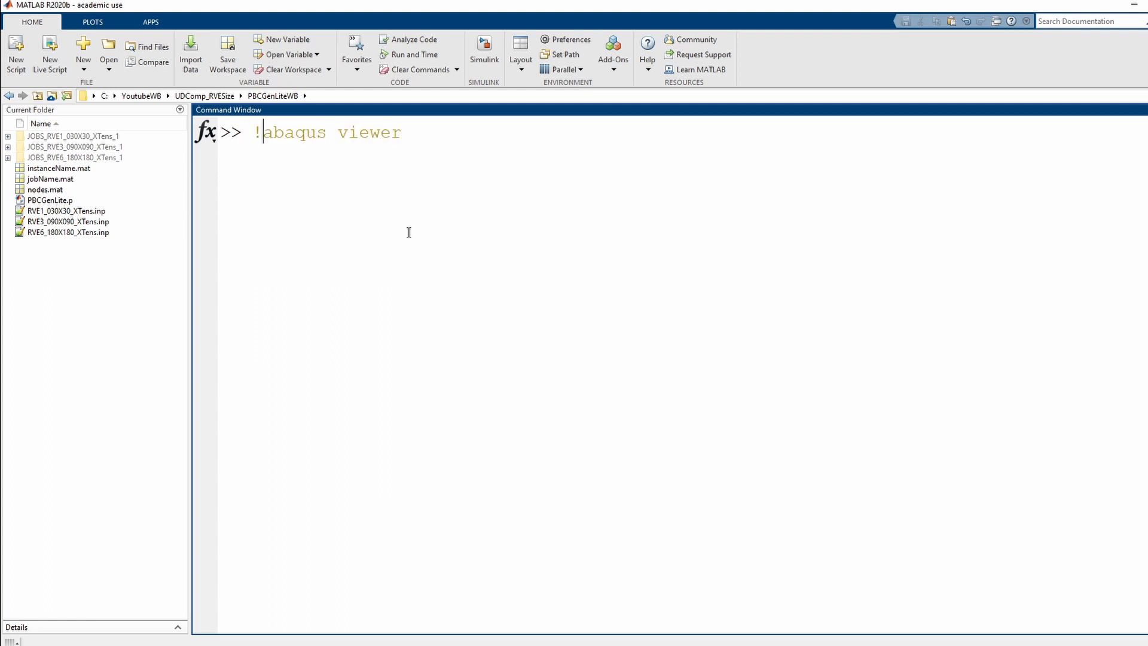
pyautogui.press('Return')
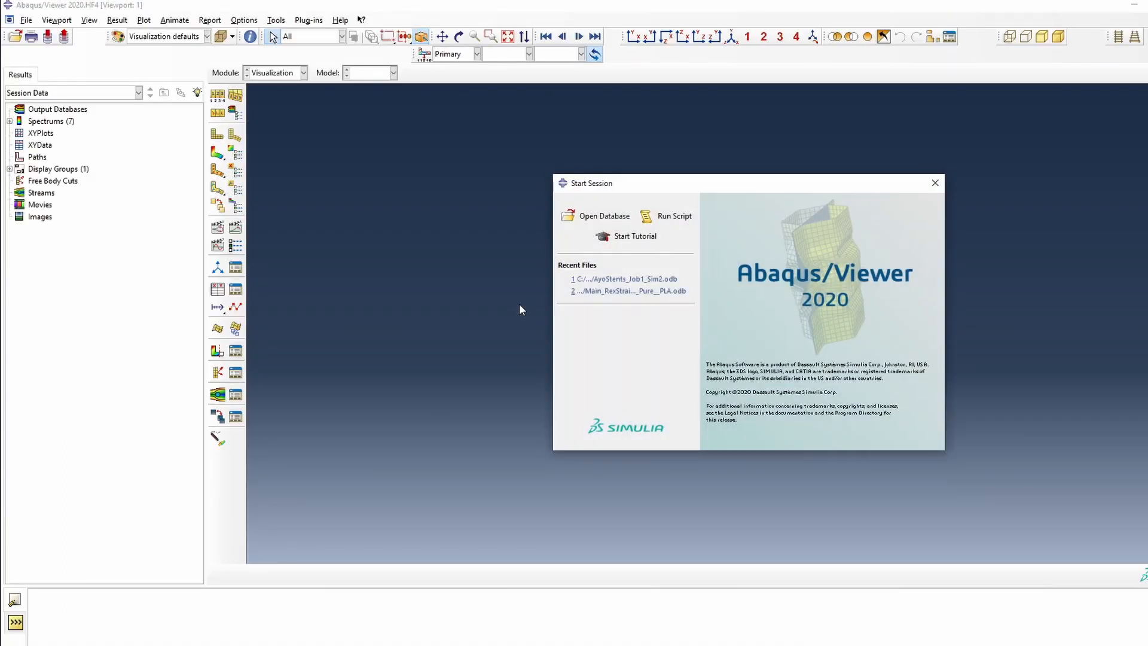
pyautogui.click(935, 183)
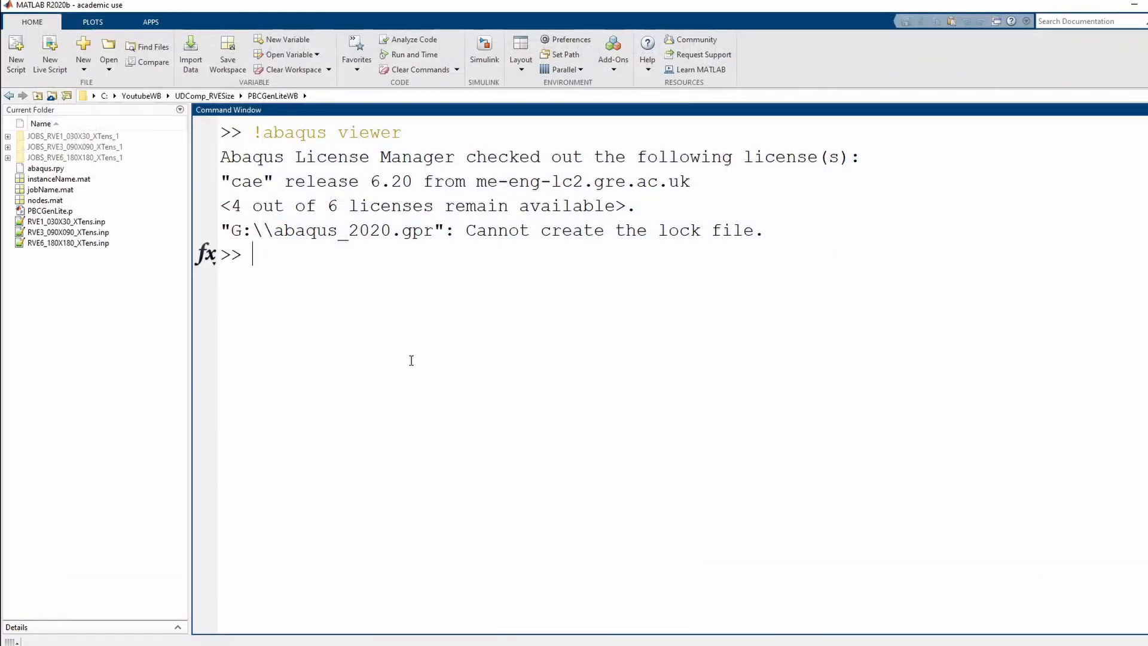
# Clear the Command Window with clc, then switch to Abaqus/CAE and cancel the work directory change
pyautogui.write('clc')
pyautogui.press('Return')
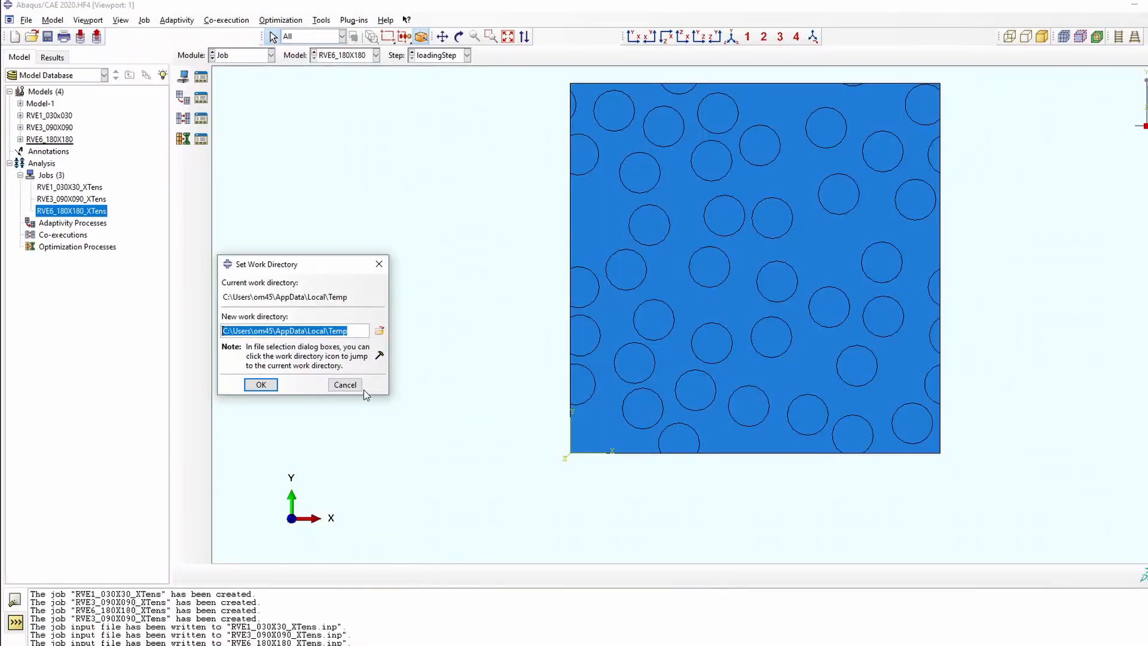
pyautogui.click(362, 386)
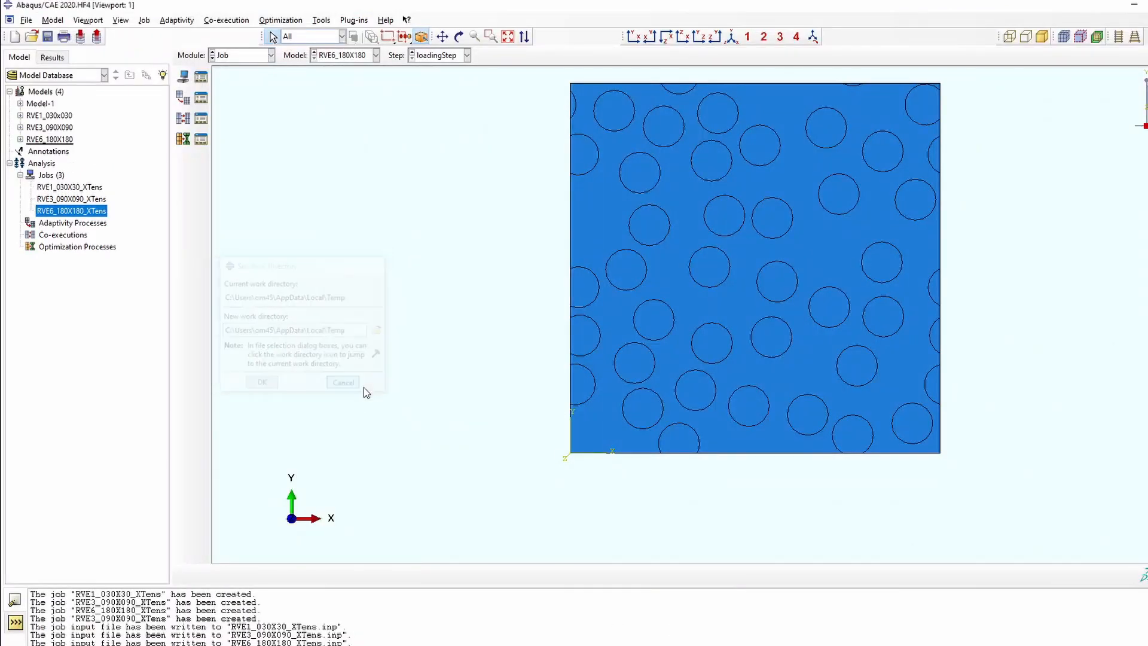
pyautogui.doubleClick(90, 247)
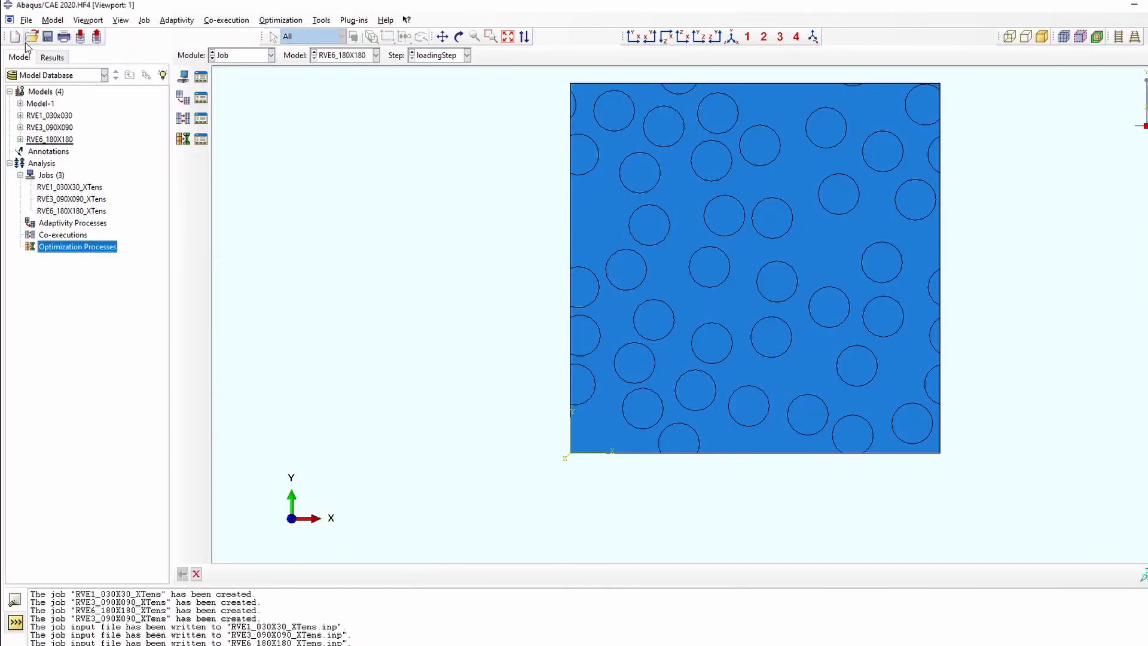
# Open the output database RVE1_030X30_XTens_Updated.odb from the JOBS_RVE1_030X30_XTens_1 folder, pasting the copied PBCGenLiteWB path and filtering for *.odb files
pyautogui.click(31, 37)
pyautogui.click(348, 515)
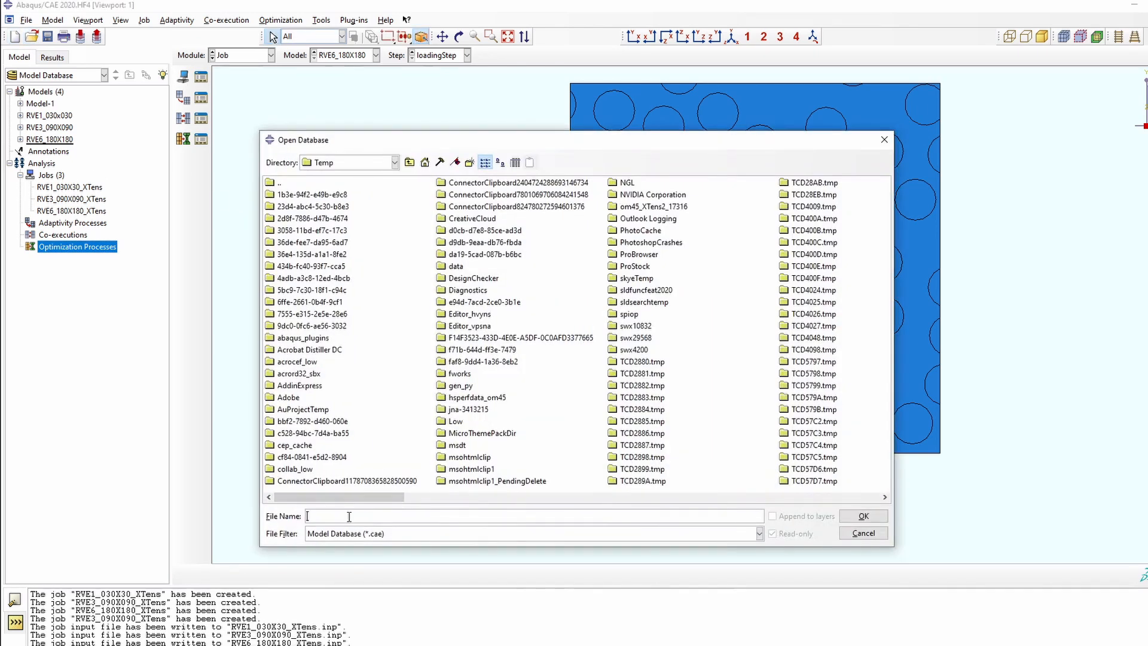
pyautogui.hotkey('ctrl', 'v')
pyautogui.press('Return')
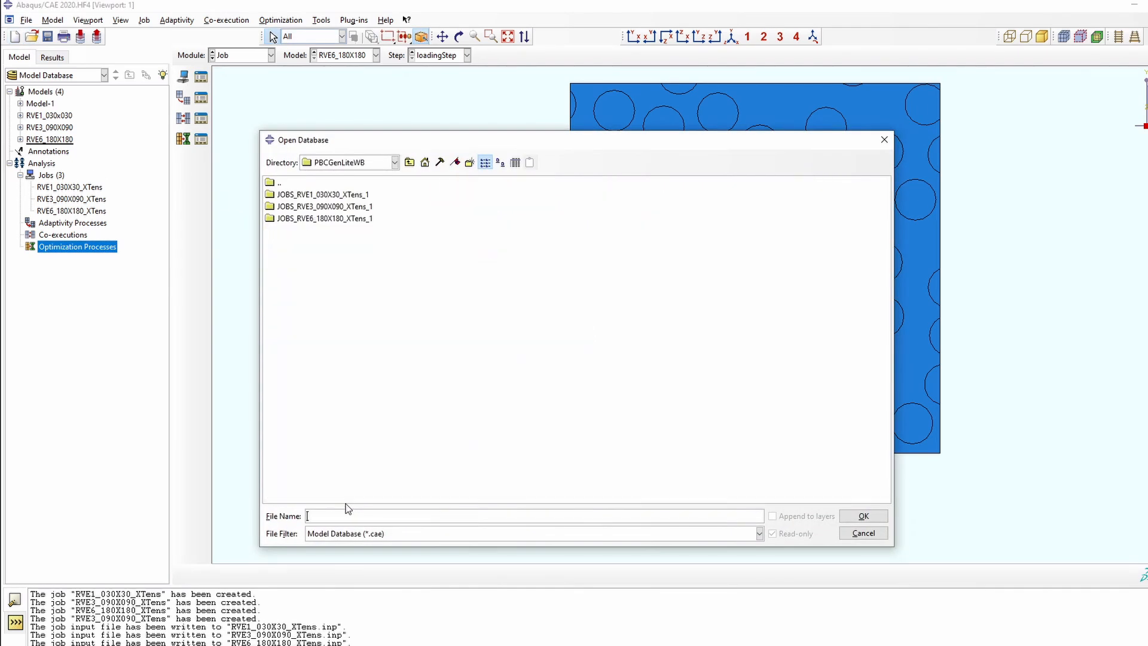
pyautogui.doubleClick(389, 170)
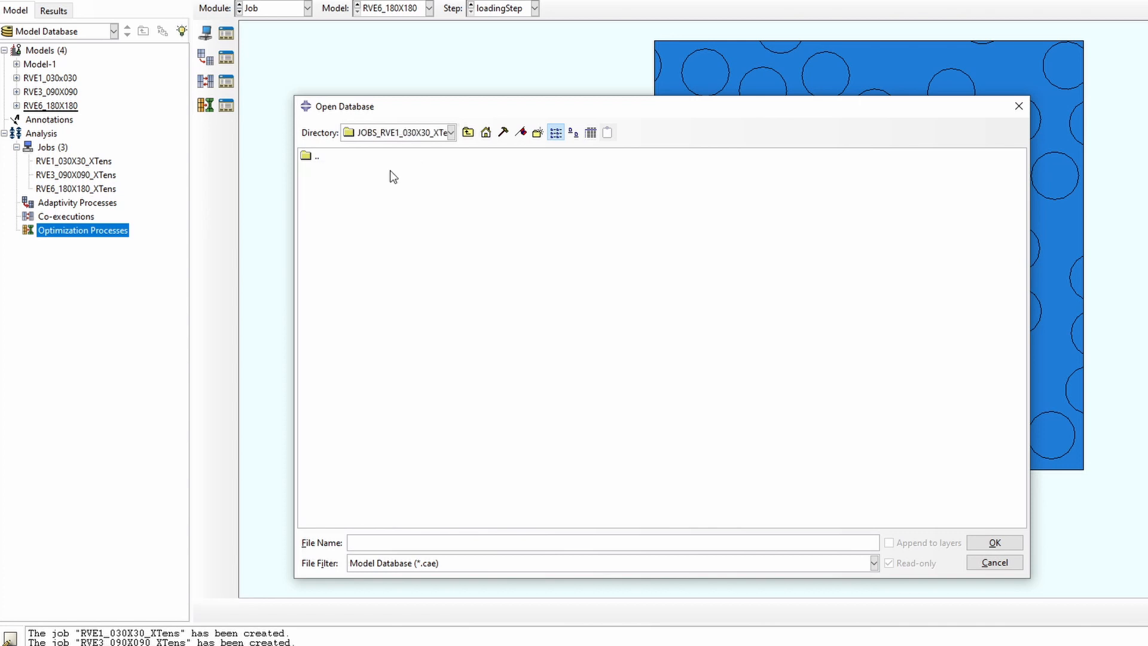
pyautogui.click(434, 568)
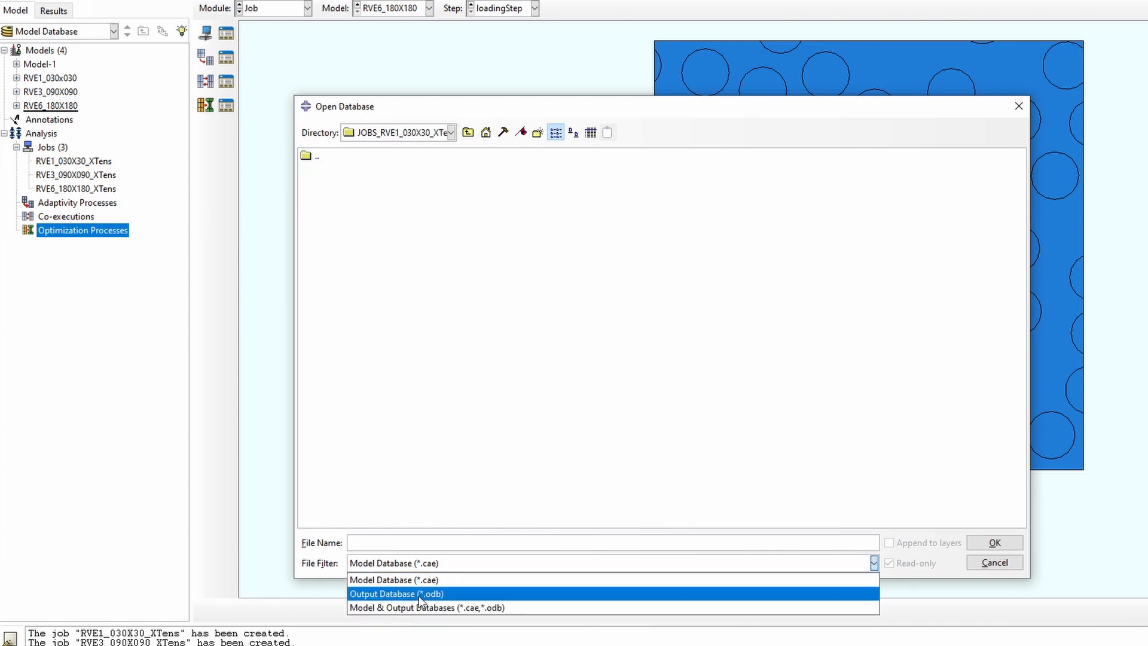
pyautogui.click(418, 594)
pyautogui.doubleClick(395, 170)
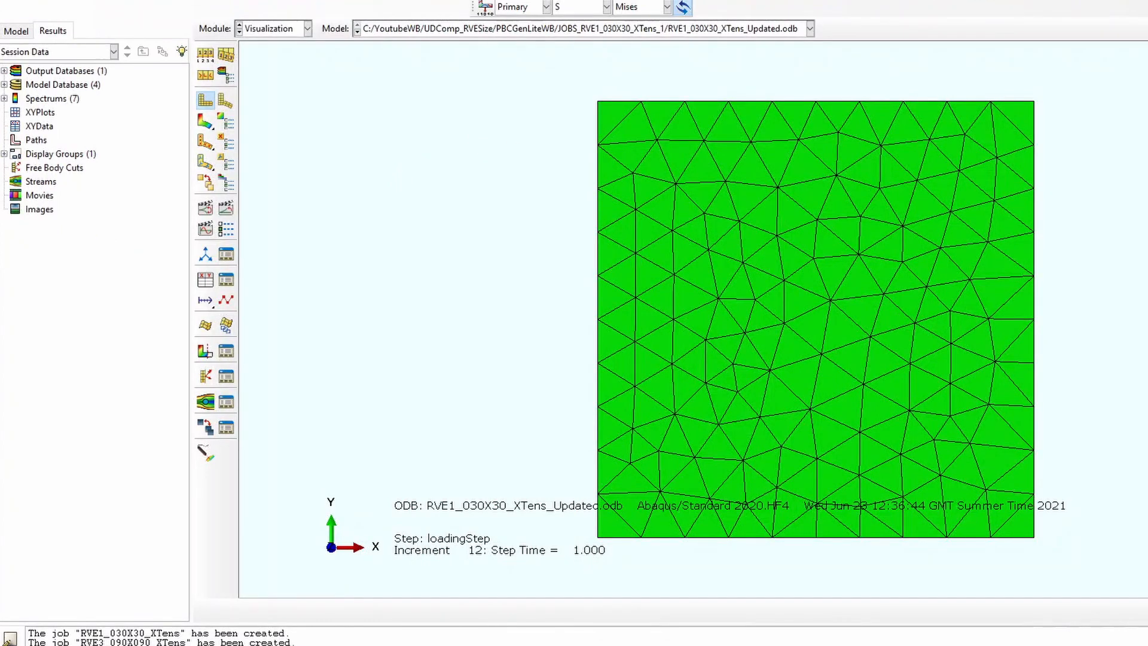
# Animate the time history of the 30X30 model's deformed contours at a medium looping frame rate and display plastic strain PE
pyautogui.click(206, 121)
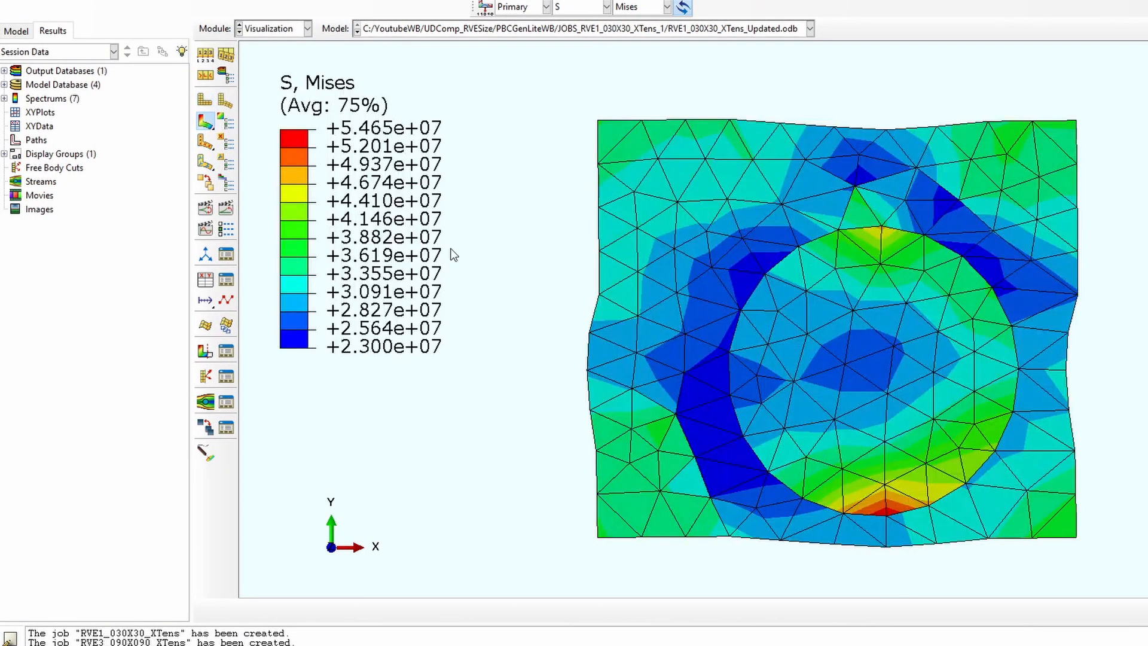
pyautogui.click(226, 208)
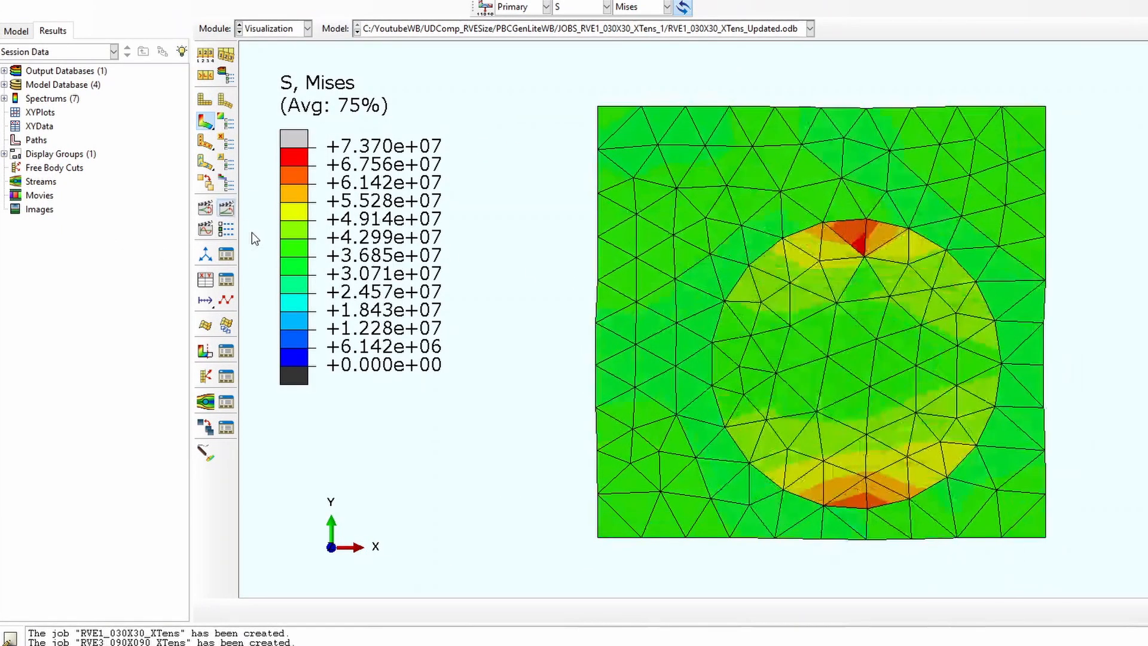
pyautogui.click(226, 228)
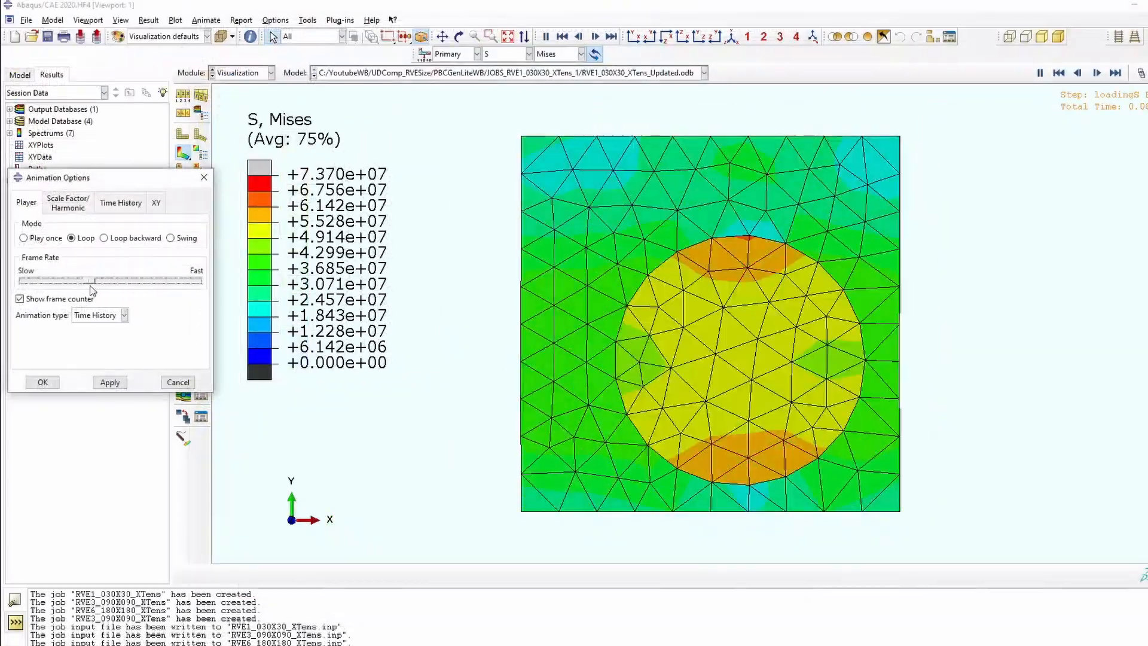
pyautogui.click(42, 387)
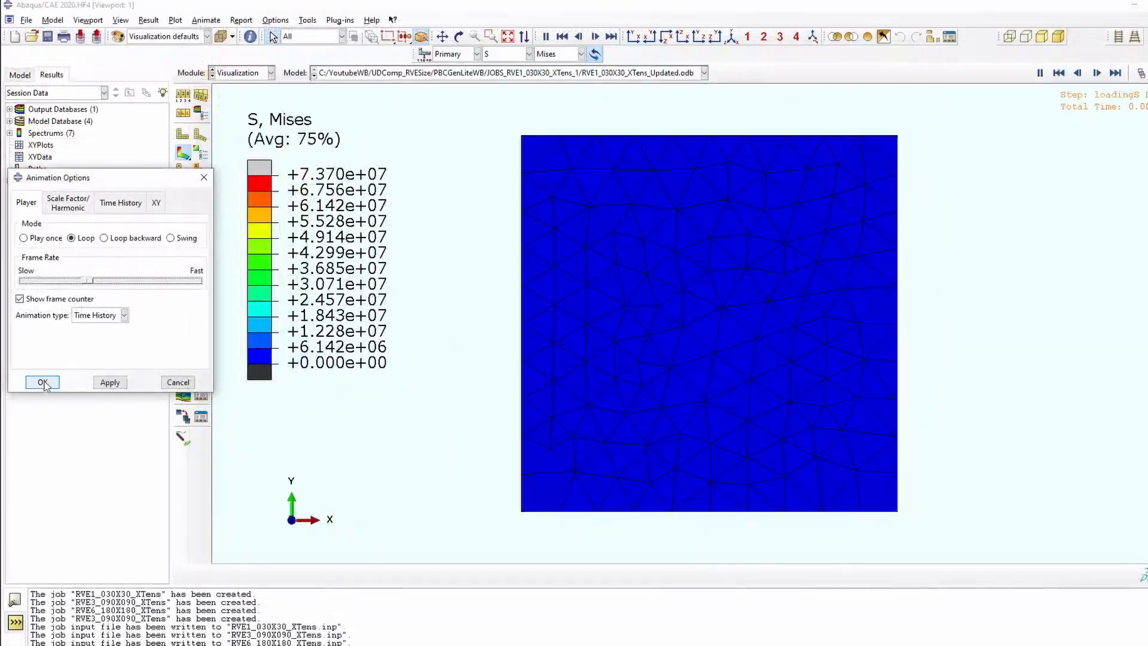
pyautogui.click(506, 54)
pyautogui.click(492, 92)
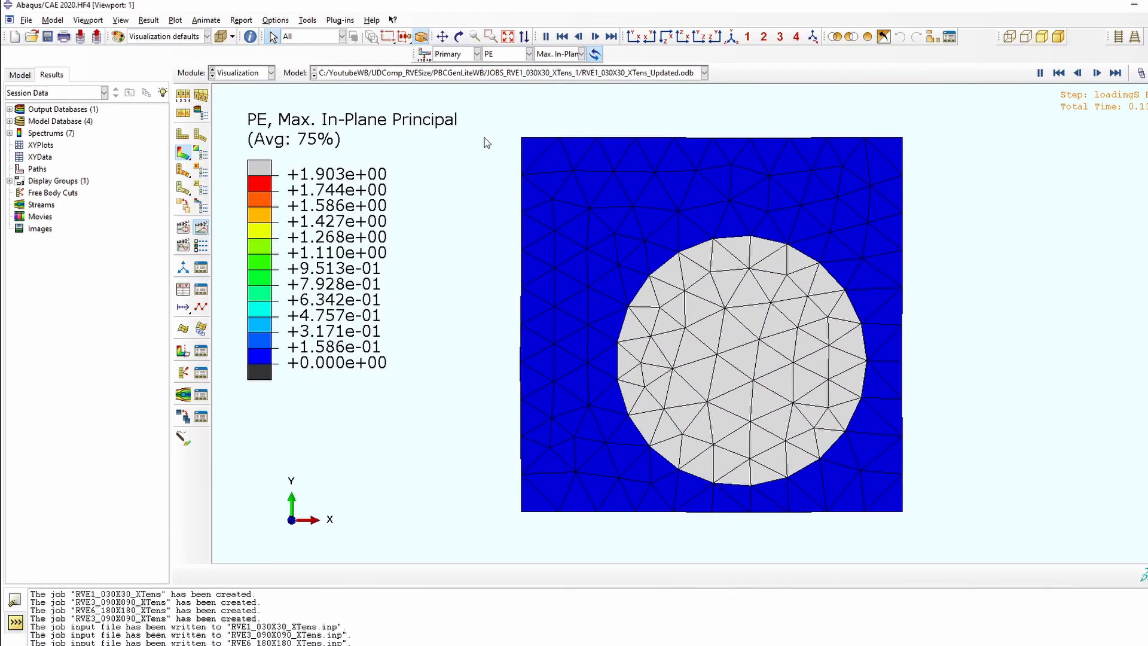
# Open RVE3_090X090_XTens_Updated.odb from the JOBS_RVE3_090X090_XTens_1 folder and plot its PE, Max. In-Plane Principal contours on the deformed shape
pyautogui.click(31, 38)
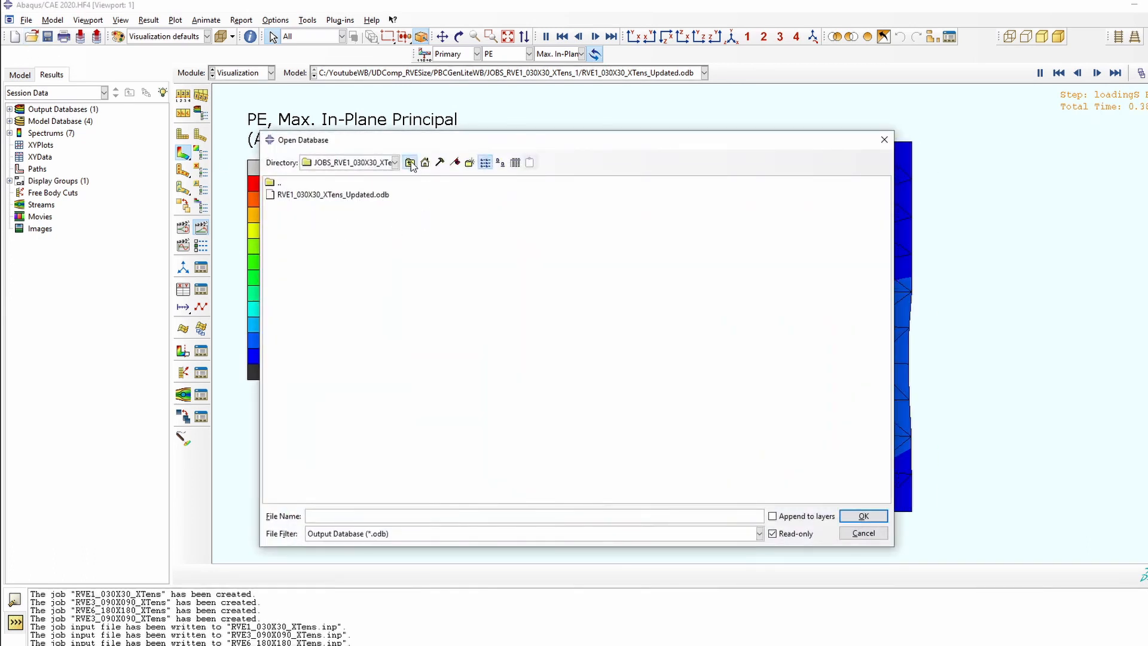
pyautogui.click(409, 162)
pyautogui.doubleClick(324, 207)
pyautogui.doubleClick(324, 201)
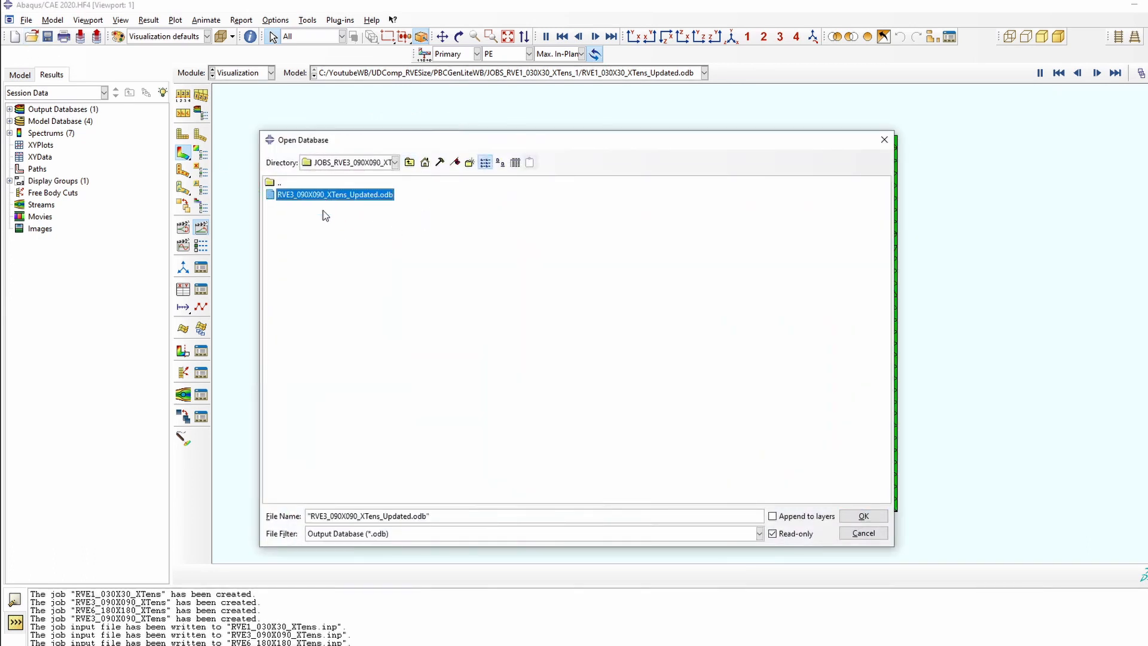
pyautogui.click(183, 154)
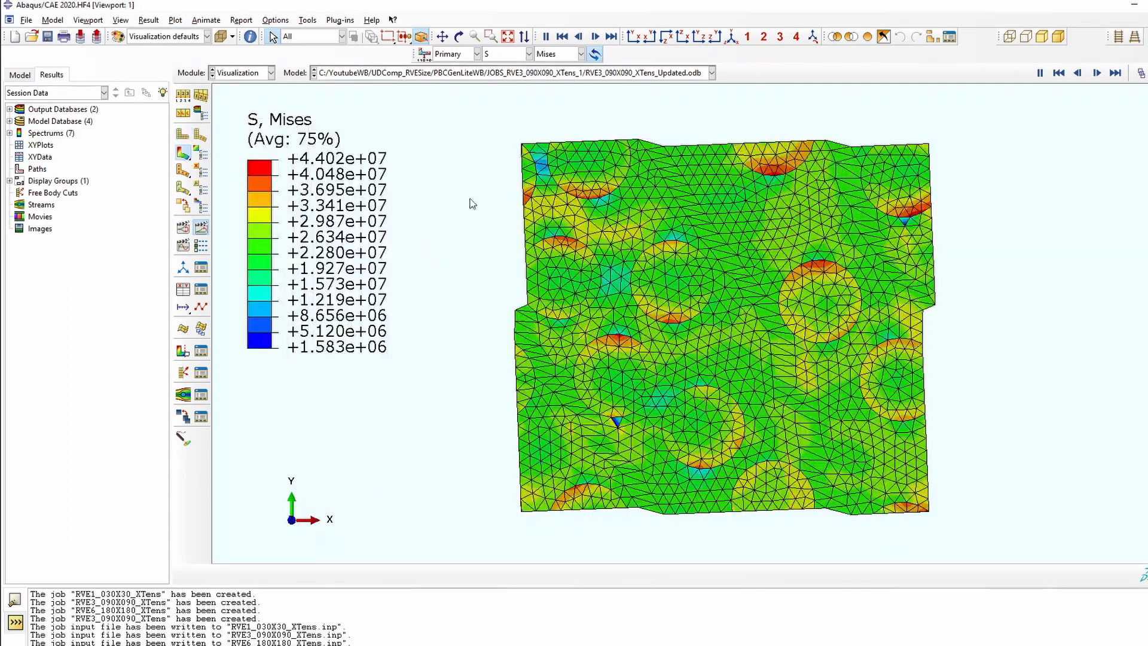
pyautogui.click(505, 59)
pyautogui.click(501, 90)
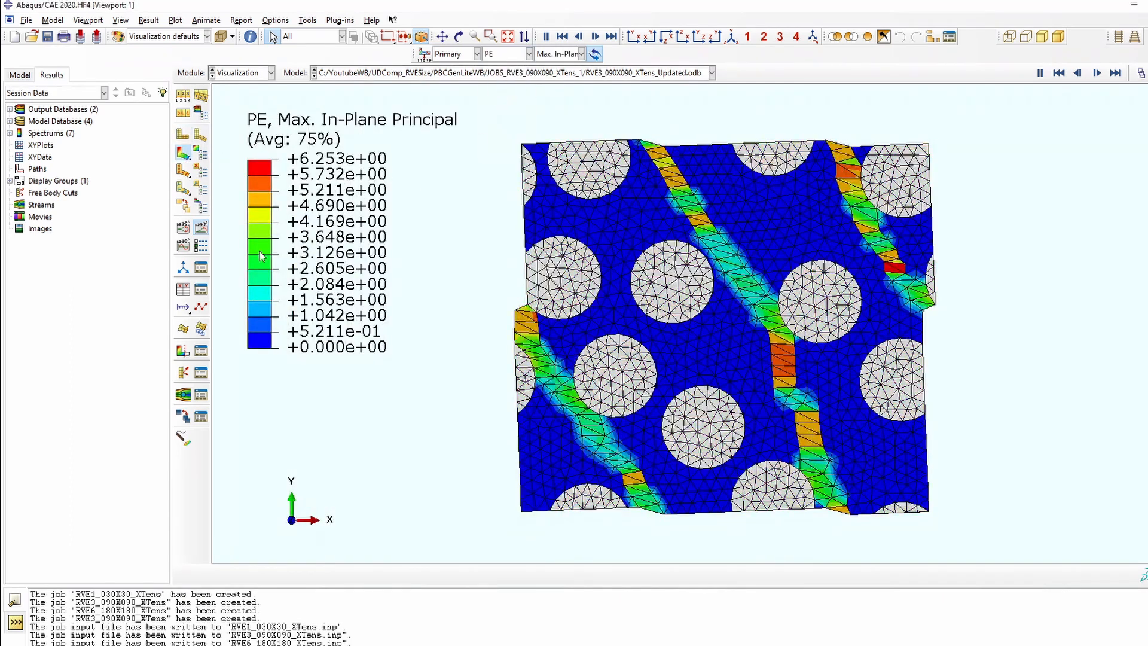
# Animate the time history of the 90X90 model's PE contours at a slightly faster frame rate and go to the last frame
pyautogui.click(198, 232)
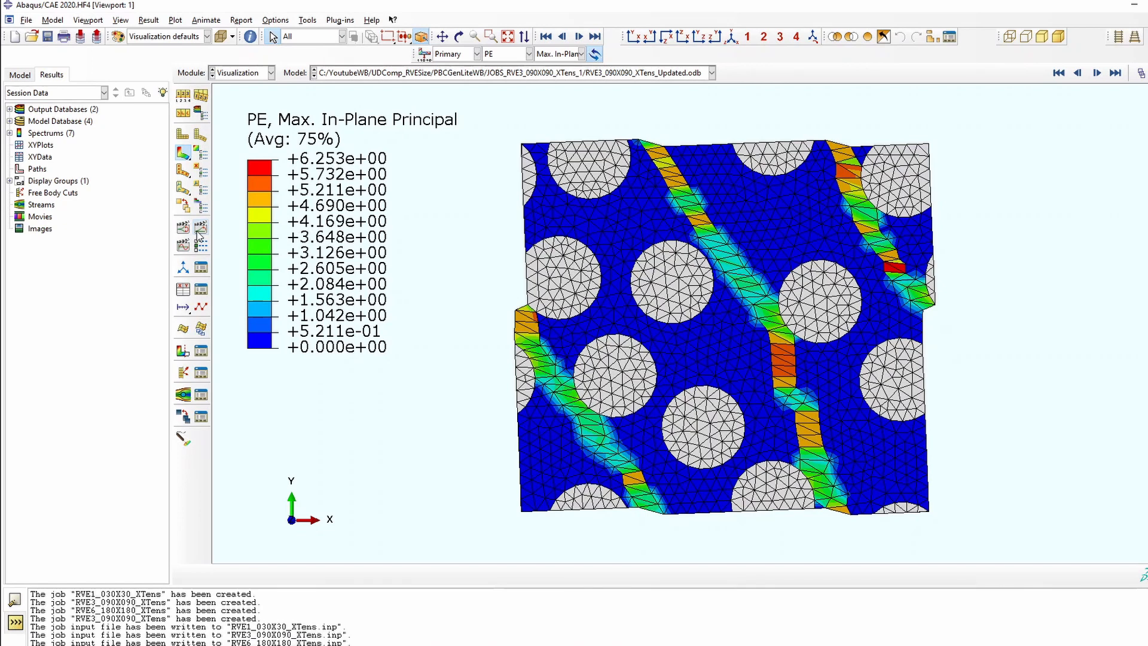
pyautogui.click(199, 230)
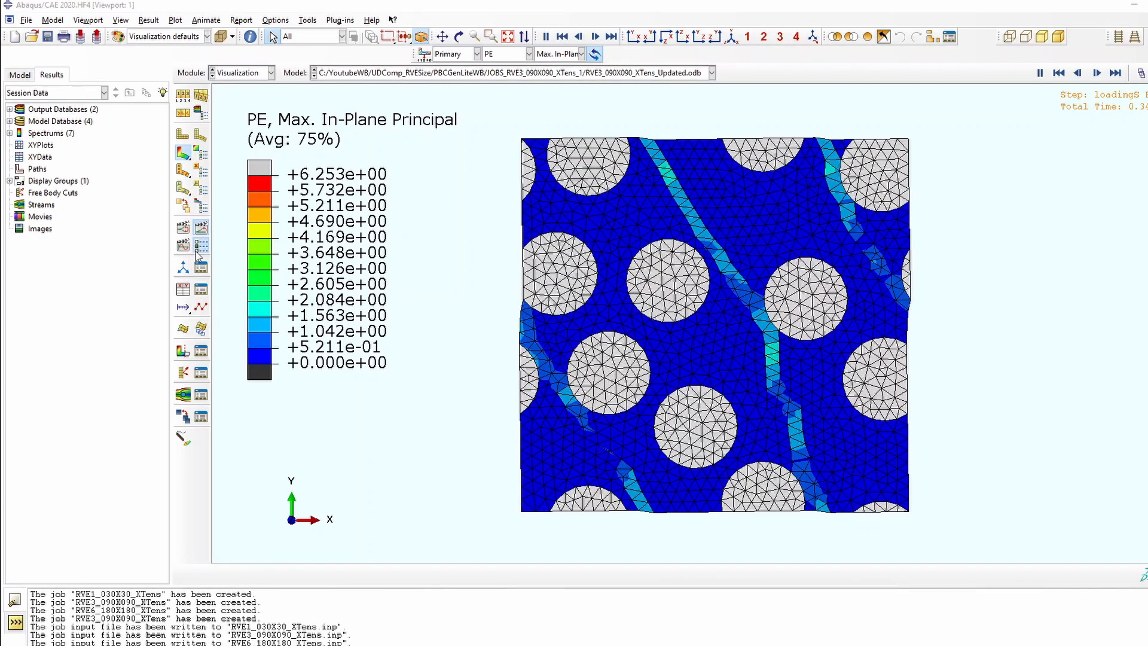
pyautogui.click(200, 247)
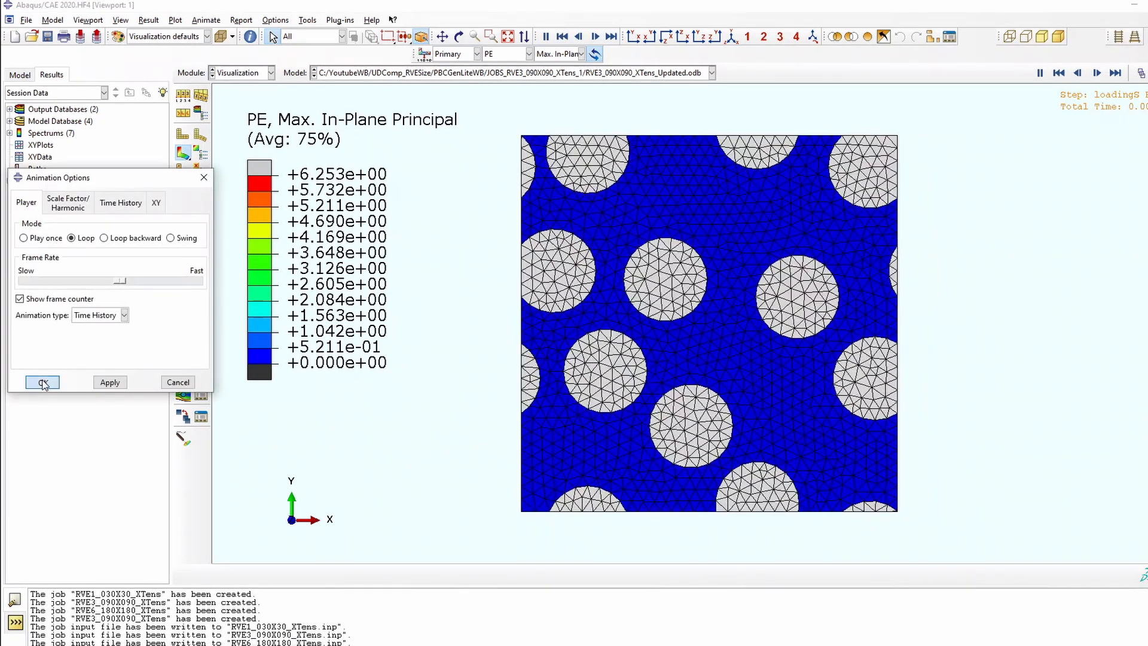
pyautogui.click(43, 382)
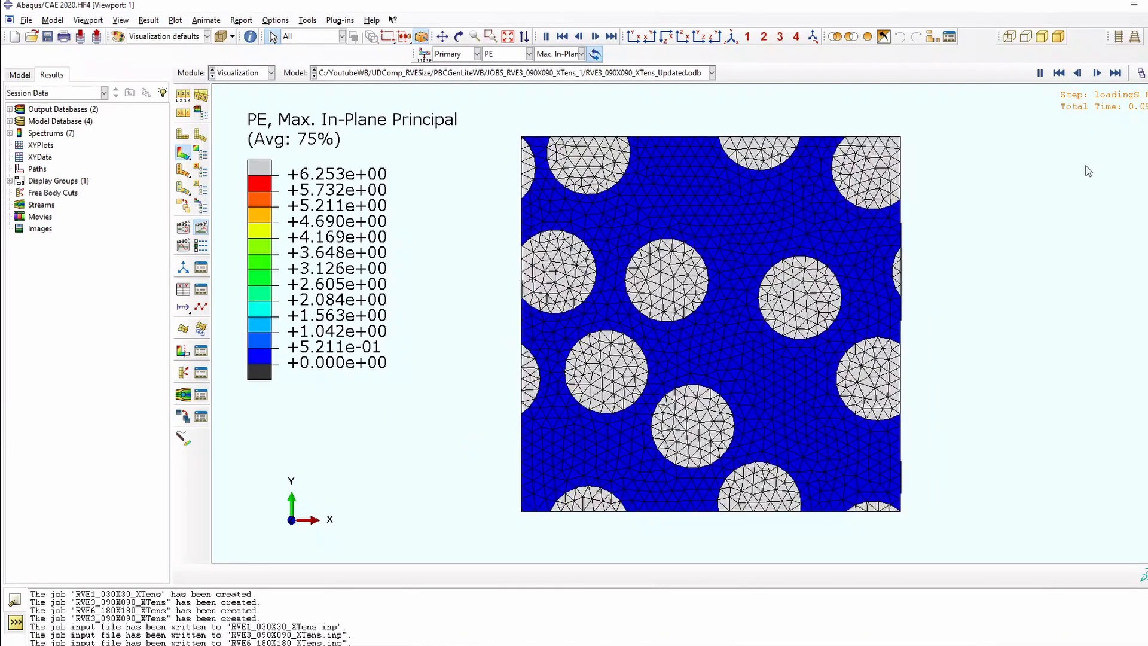
pyautogui.click(1116, 73)
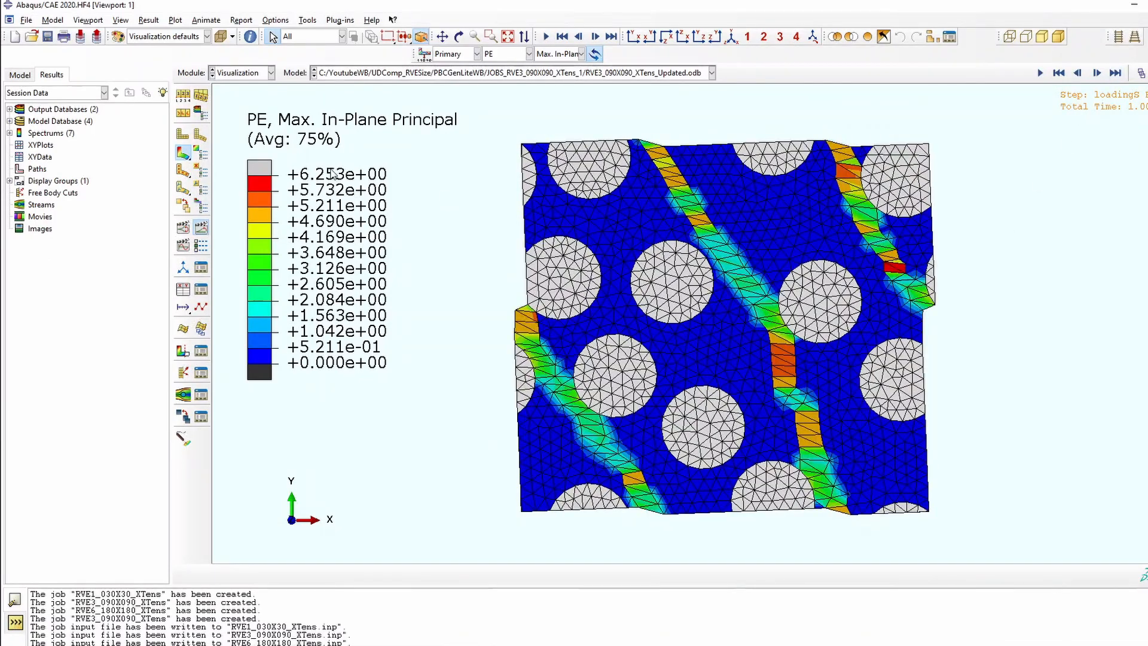
# Open RVE6_180X180_XTens_Updated.odb from the JOBS_RVE6_180X180_XTens_1 folder and plot its PE, Max. In-Plane Principal contours on the deformed shape
pyautogui.click(32, 36)
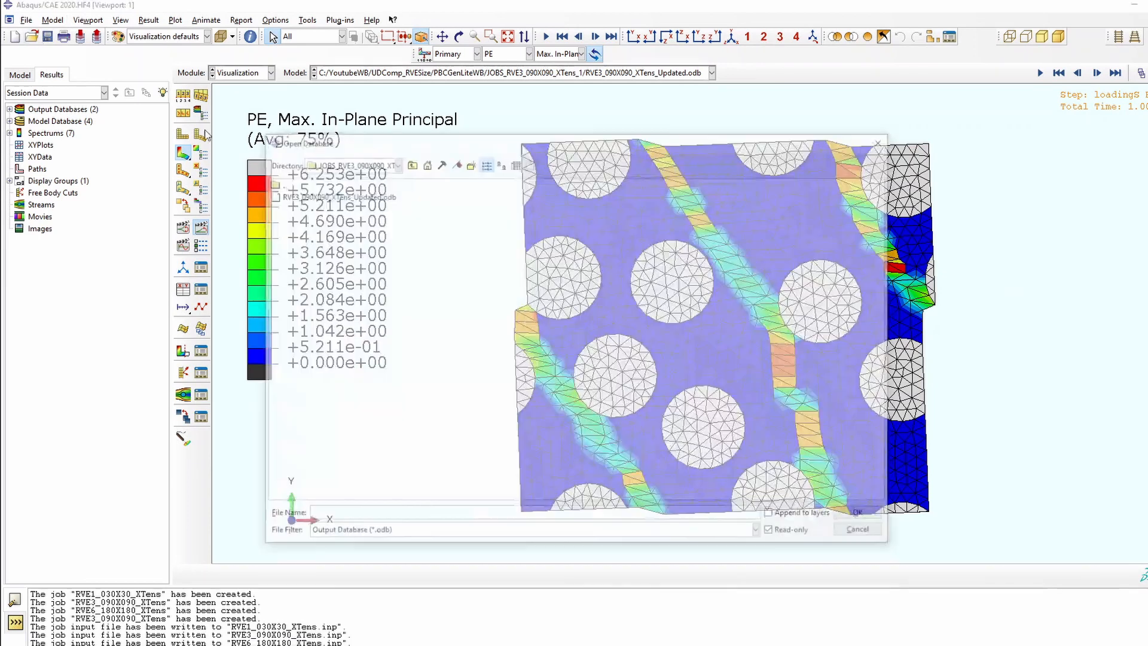
pyautogui.click(409, 162)
pyautogui.doubleClick(326, 219)
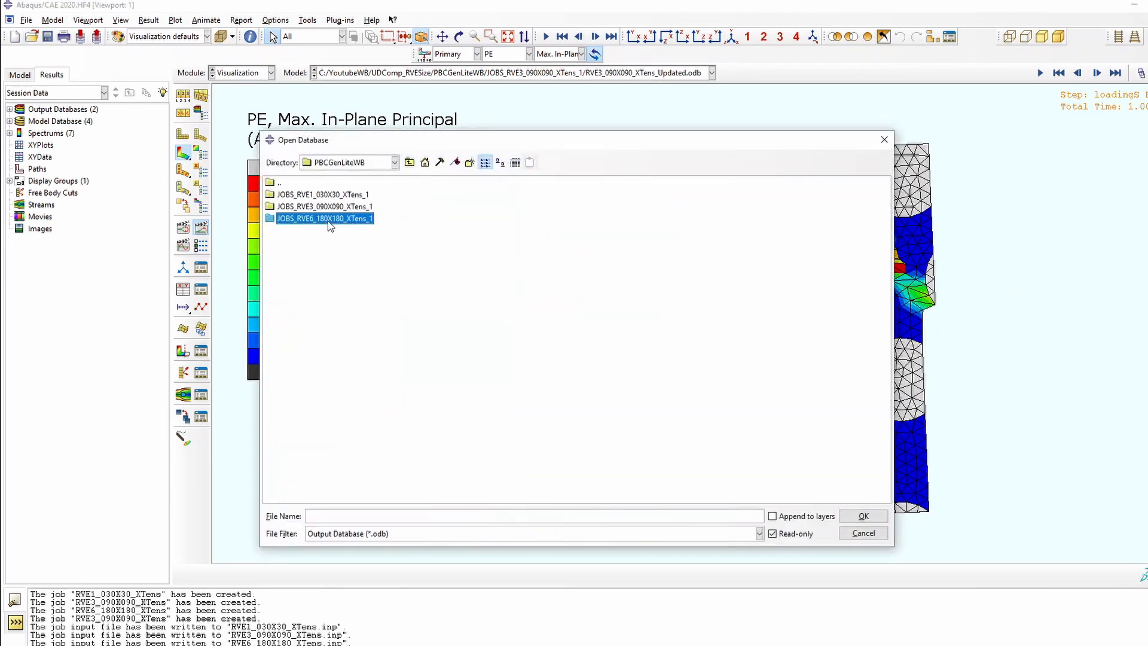
pyautogui.doubleClick(317, 195)
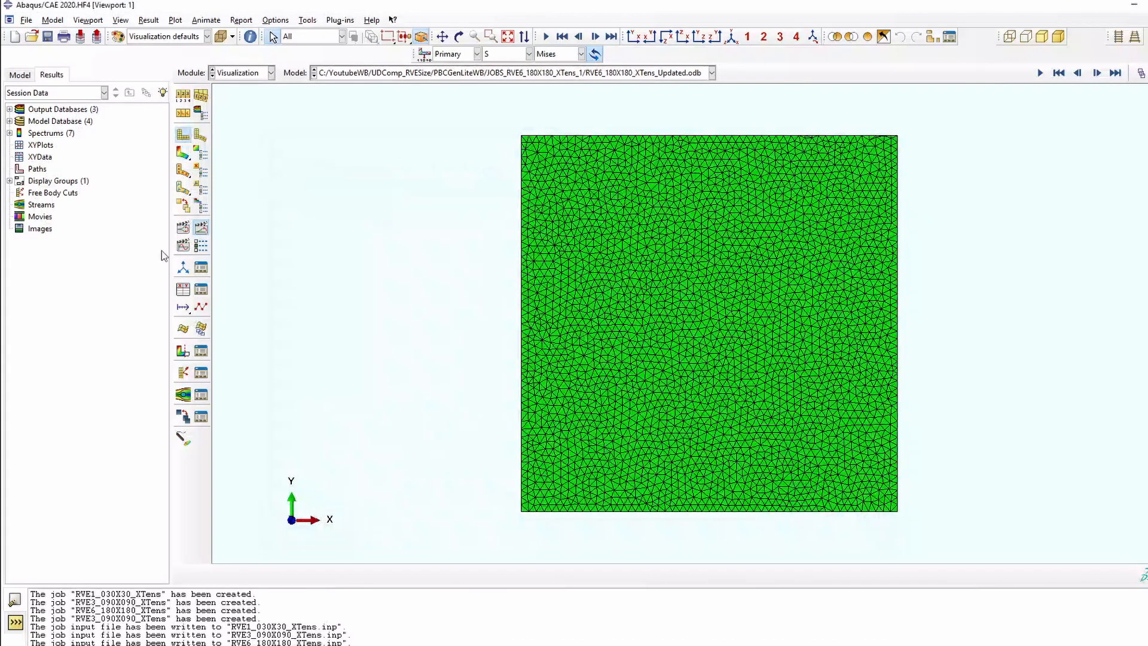
pyautogui.click(183, 155)
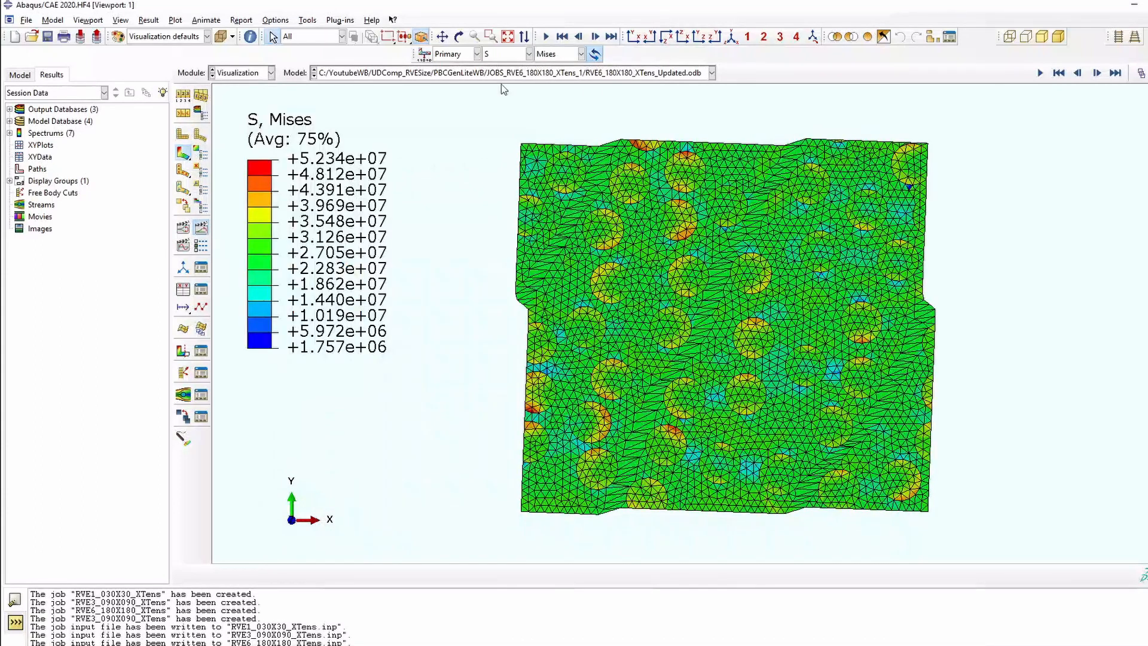
pyautogui.click(509, 54)
pyautogui.click(501, 93)
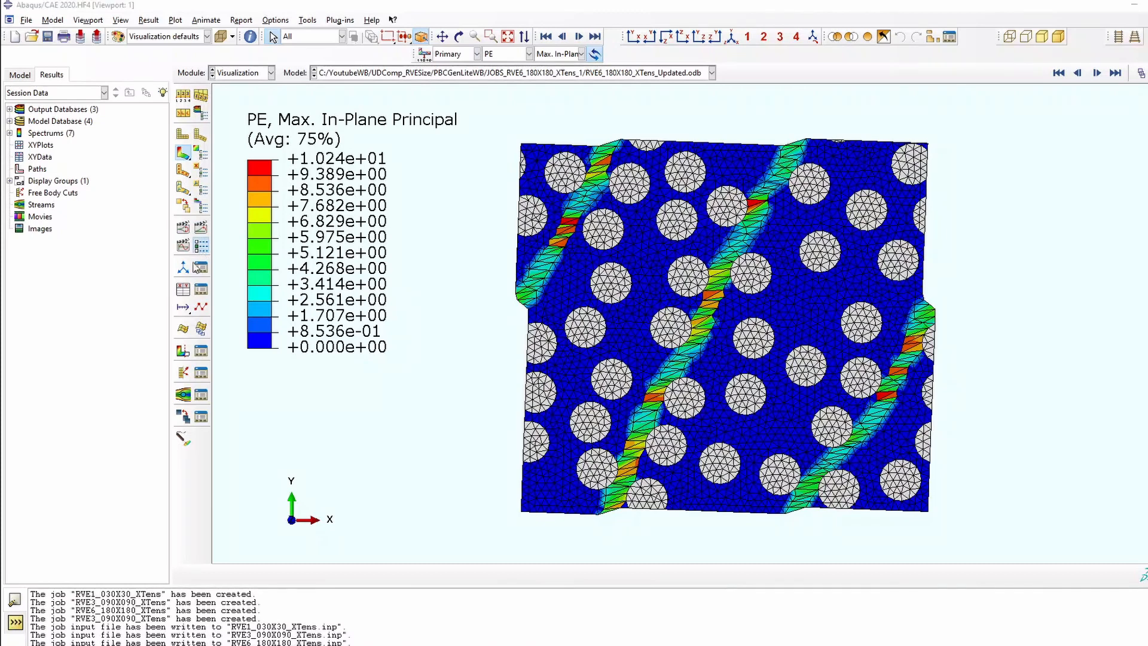
# Raise the animation frame rate and play the time history of the 180X180 model's PE contours
pyautogui.click(202, 228)
pyautogui.moveTo(122, 281); pyautogui.dragTo(158, 281)
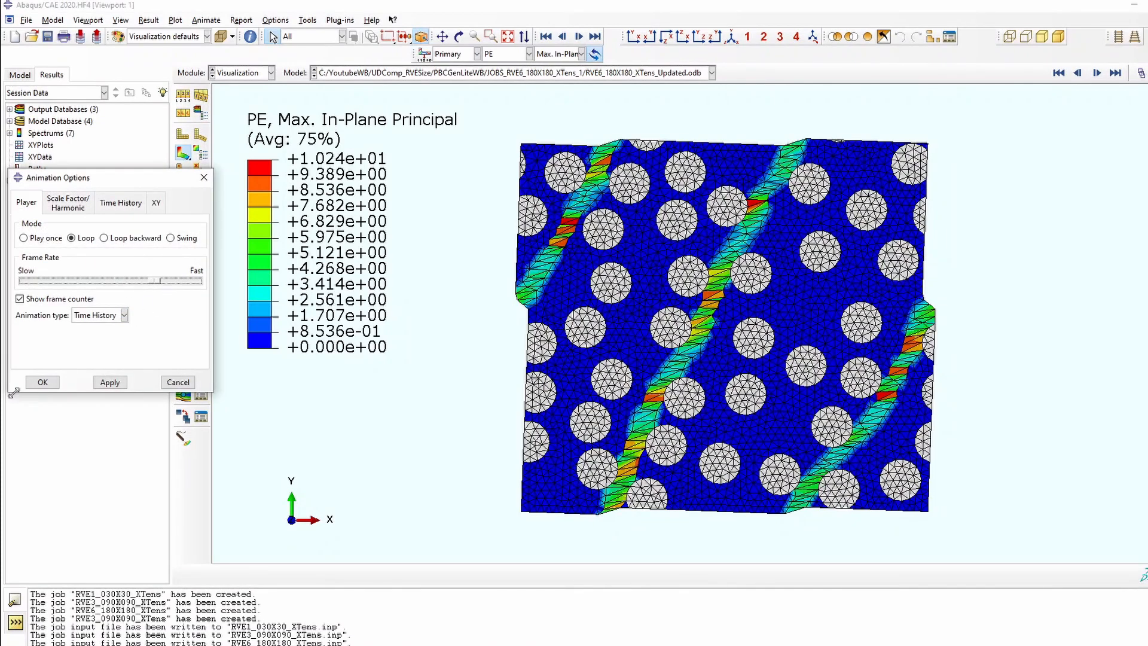
pyautogui.click(42, 382)
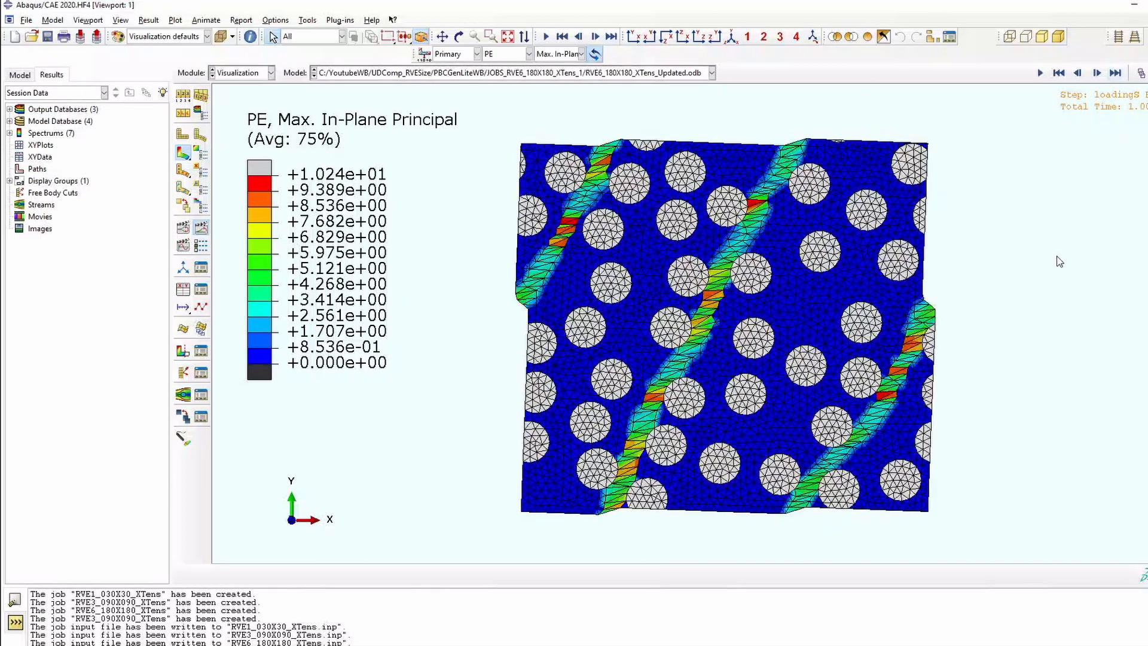
# Tile the three result viewports side by side and animate the PE contours
pyautogui.click(85, 20)
pyautogui.click(114, 90)
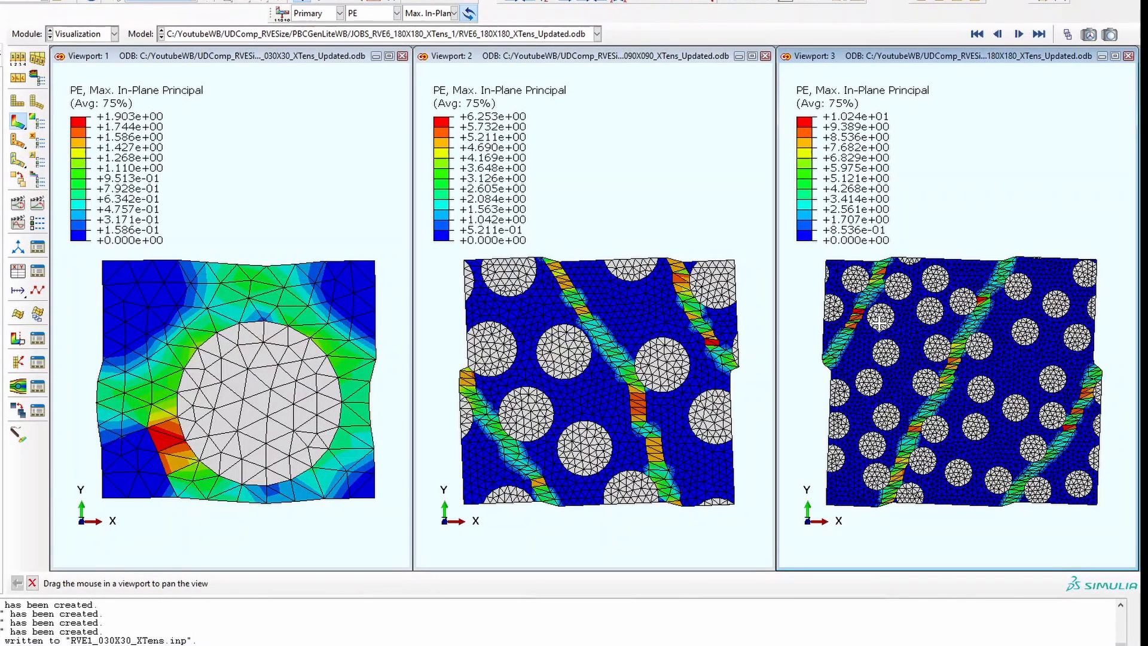
pyautogui.click(18, 204)
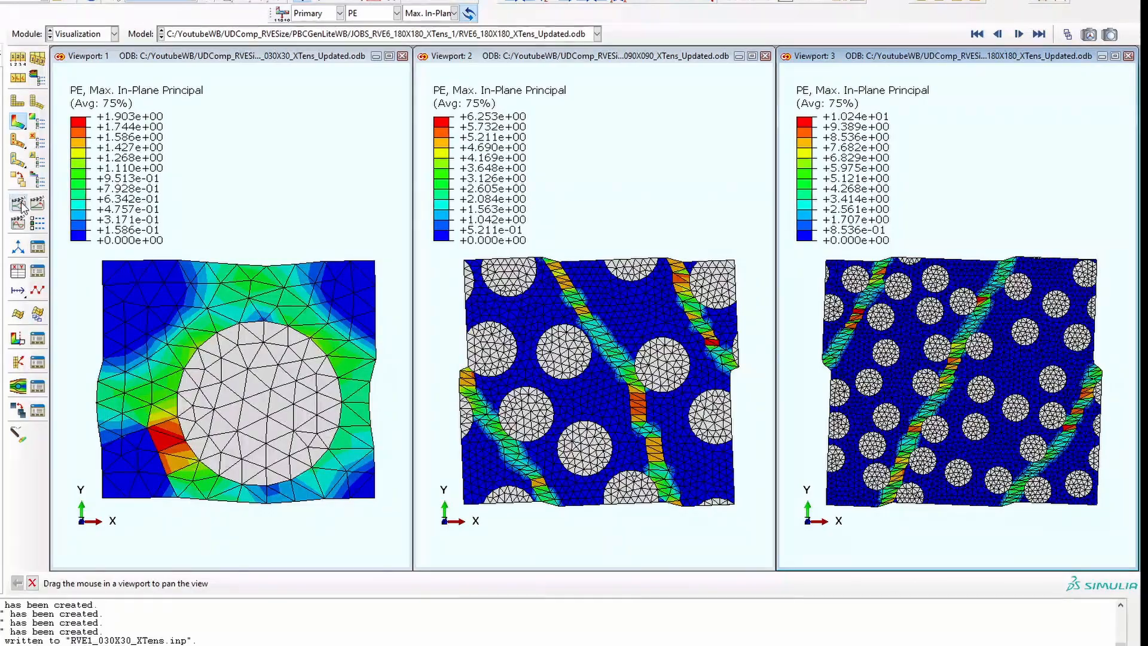
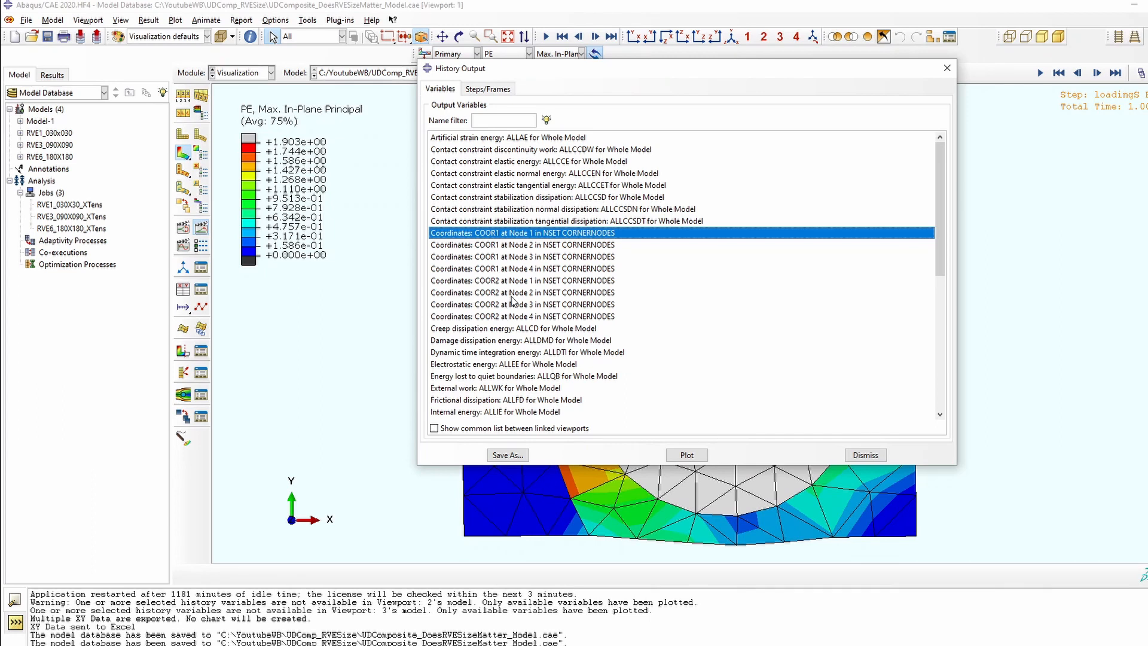
# Plot the history outputs COOR1, COOR2, RF1, RF2, U1 and U2 for all four corner nodes of the 30X30 model
pyautogui.keyDown('shift'); pyautogui.click(529, 315); pyautogui.keyUp('shift')
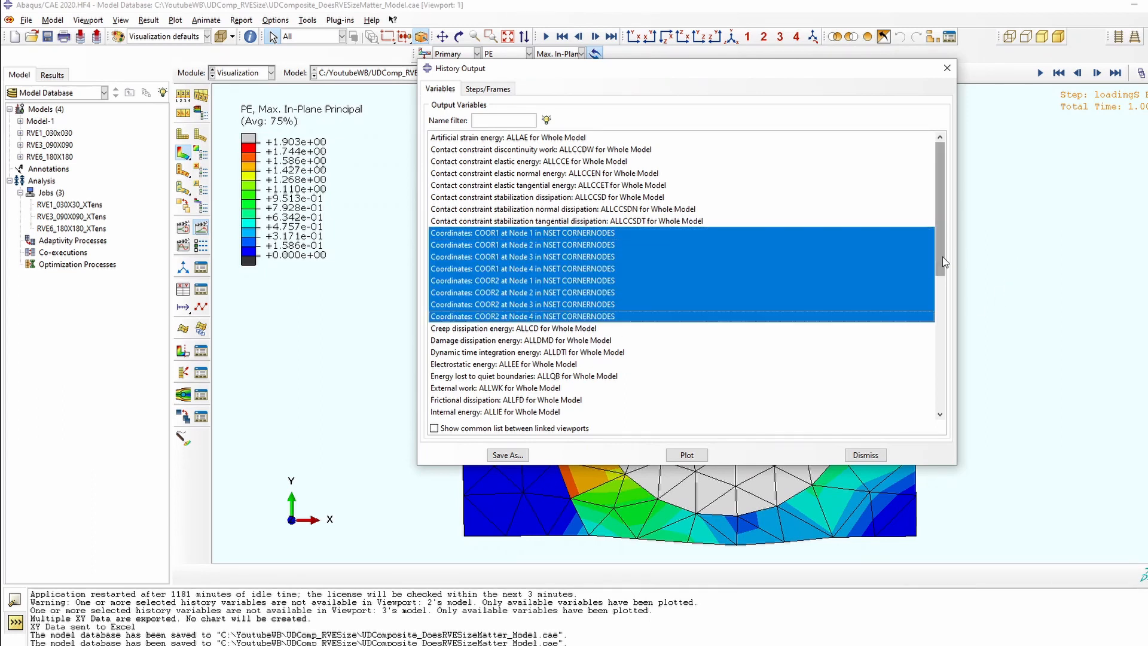
pyautogui.moveTo(941, 265); pyautogui.dragTo(945, 380)
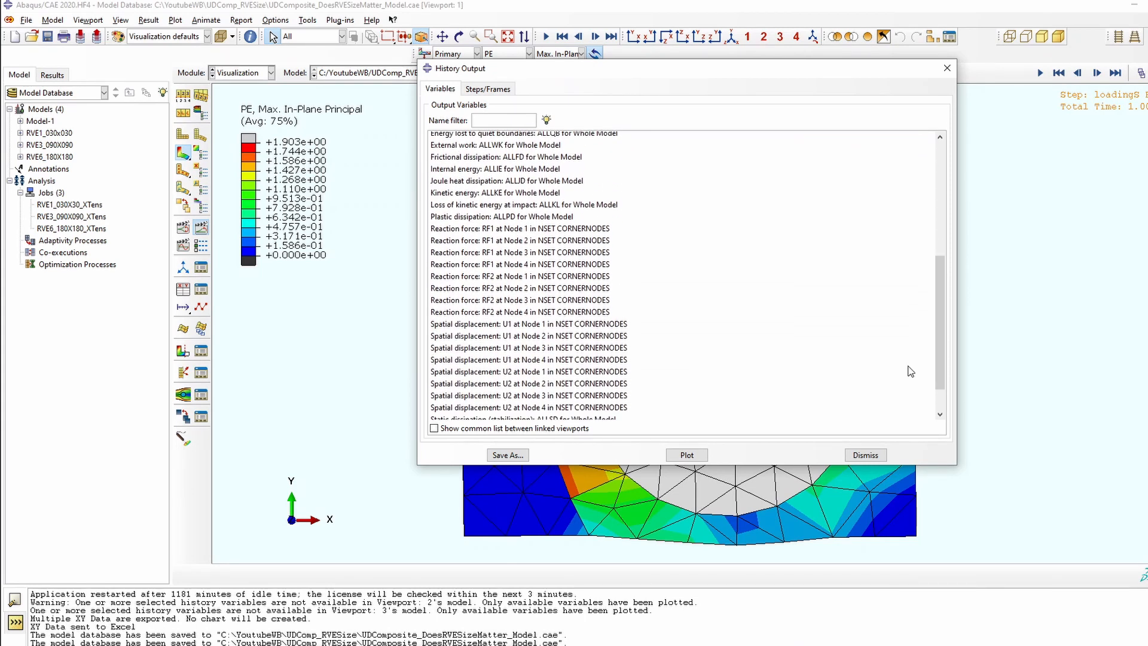
pyautogui.moveTo(592, 230); pyautogui.dragTo(604, 407)
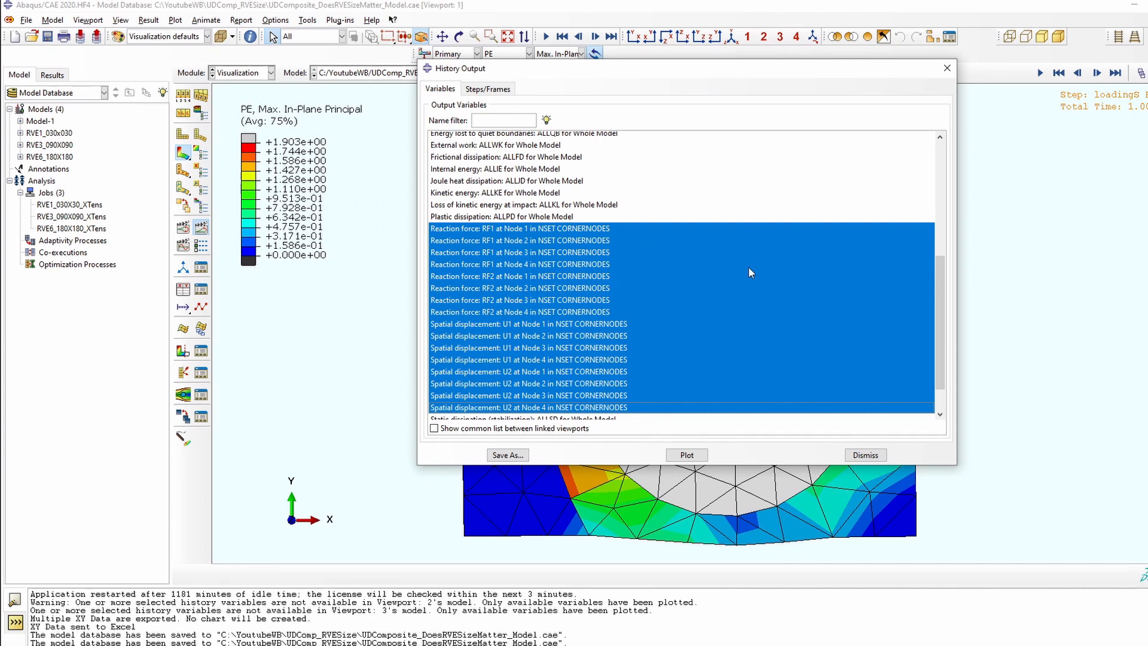
pyautogui.scroll(7, 751, 273)
pyautogui.scroll(-1, 668, 263)
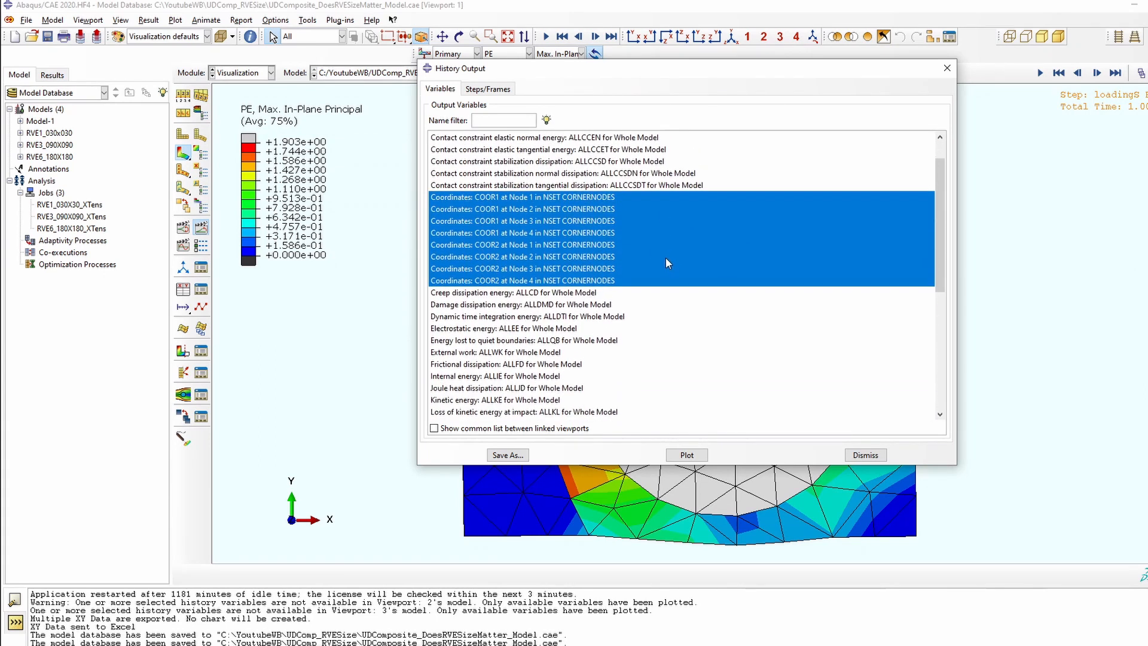
pyautogui.scroll(-6, 668, 269)
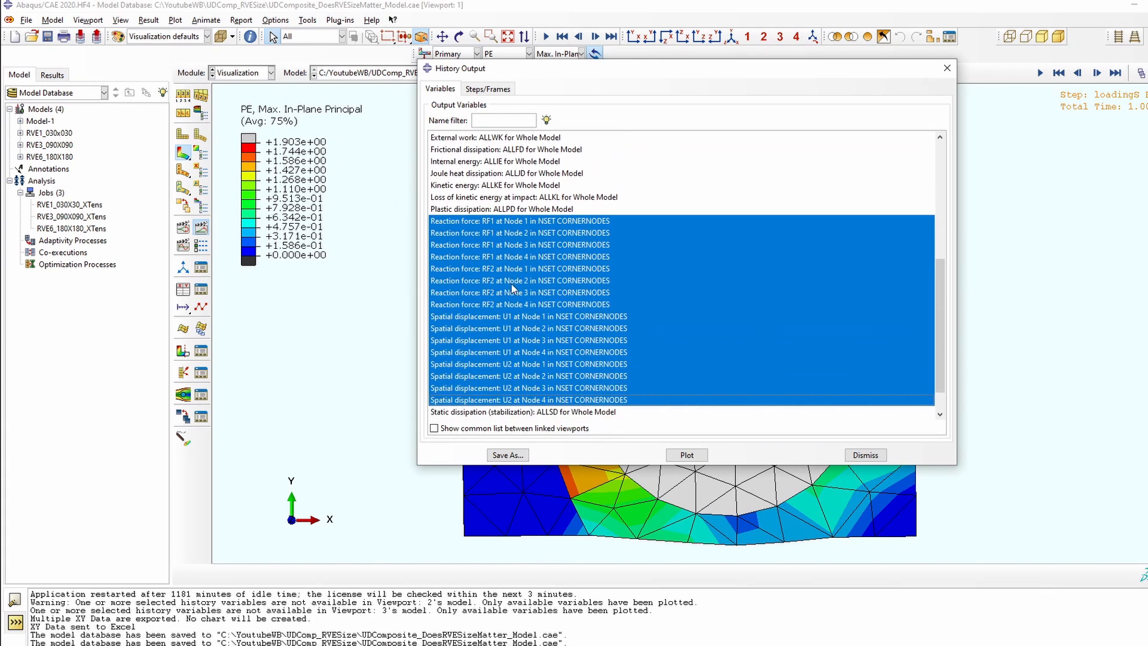
pyautogui.click(686, 455)
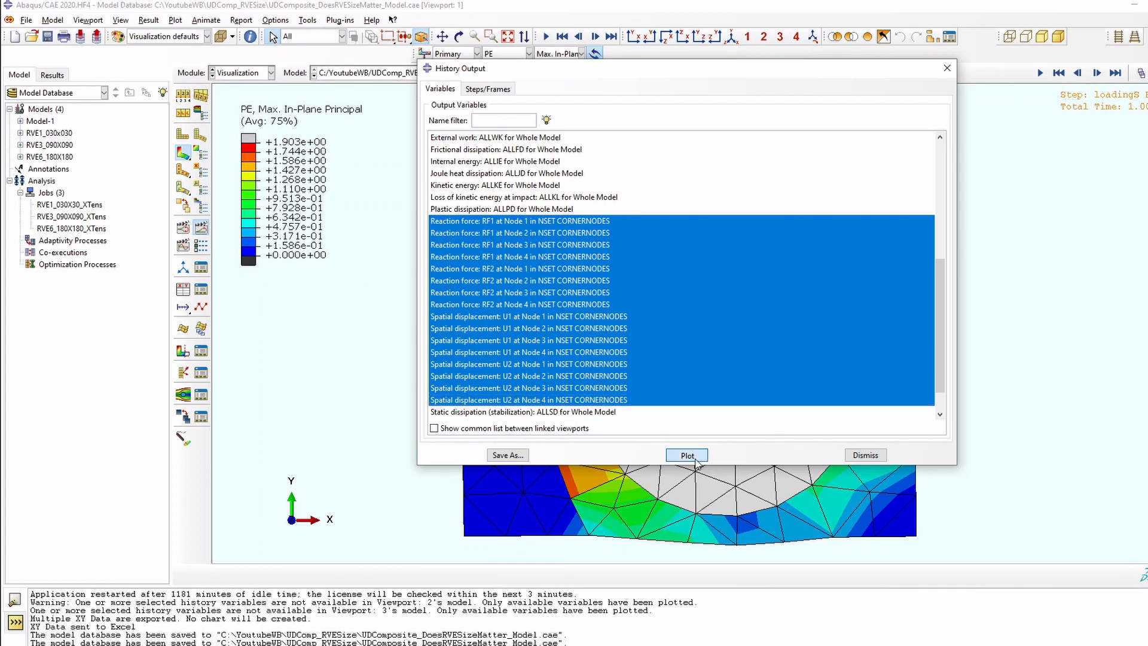
# Export the data of the current XY plot from Abaqus/CAE to Excel with the Excel Utilities plug-in
pyautogui.click(341, 21)
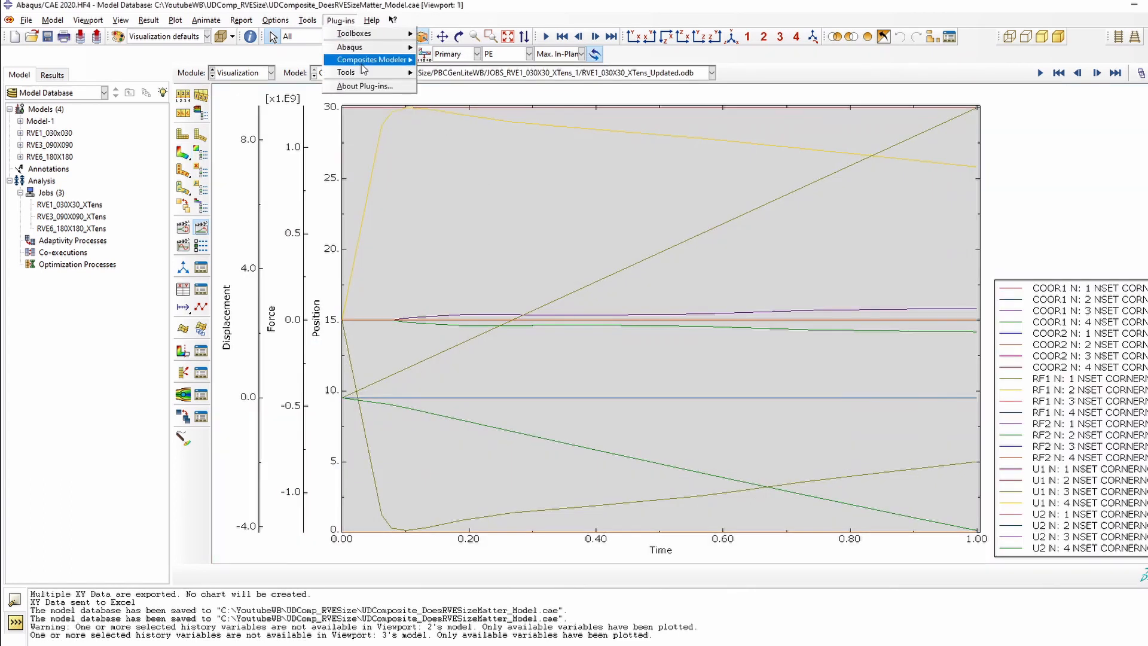
pyautogui.moveTo(370, 71)
pyautogui.click(454, 92)
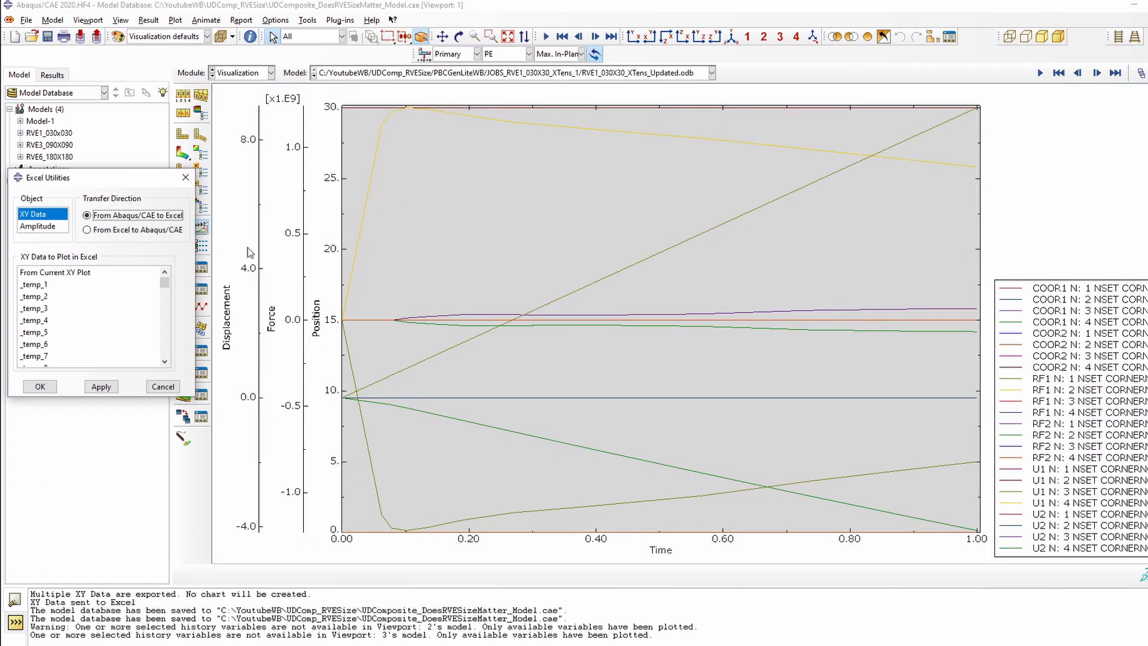
pyautogui.click(60, 273)
pyautogui.click(40, 386)
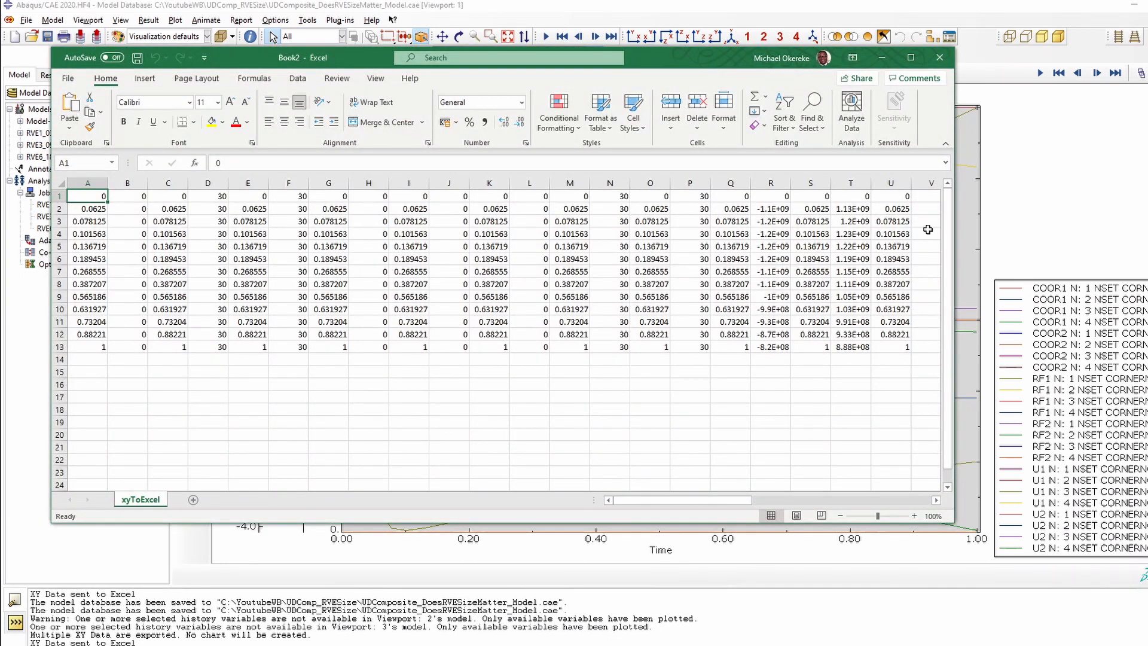
# Copy all the exported data from the new workbook into the RVE1_030 sheet of Analysis_Spreadsheet, starting at cell A6
pyautogui.click(911, 58)
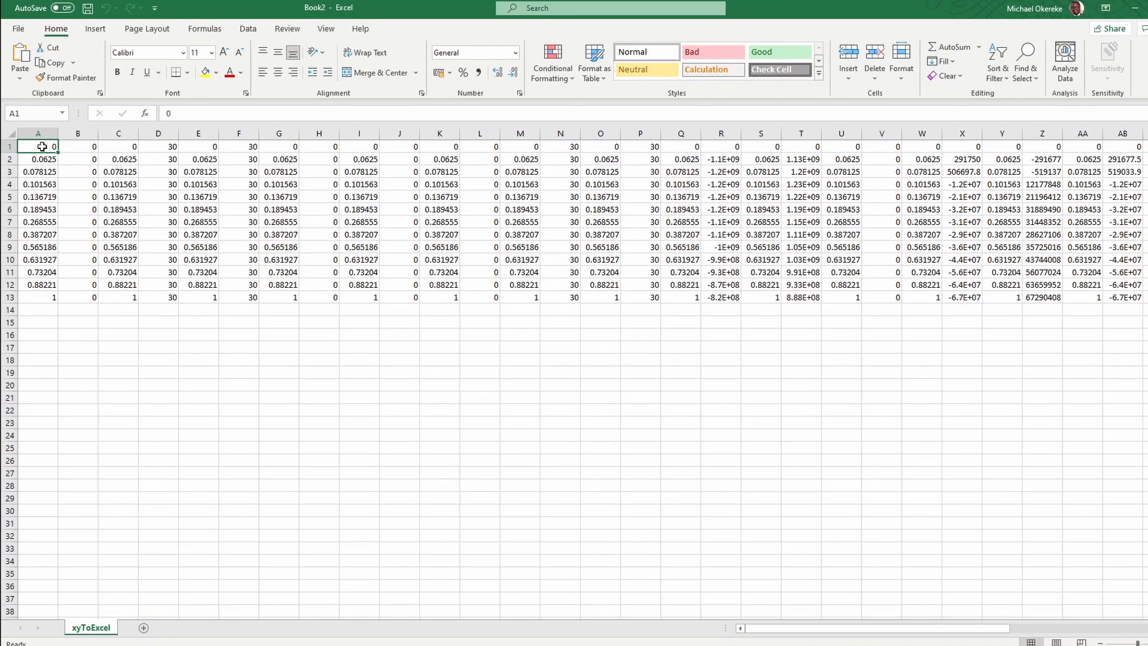
pyautogui.hotkey('ctrl', 'shift', 'End')
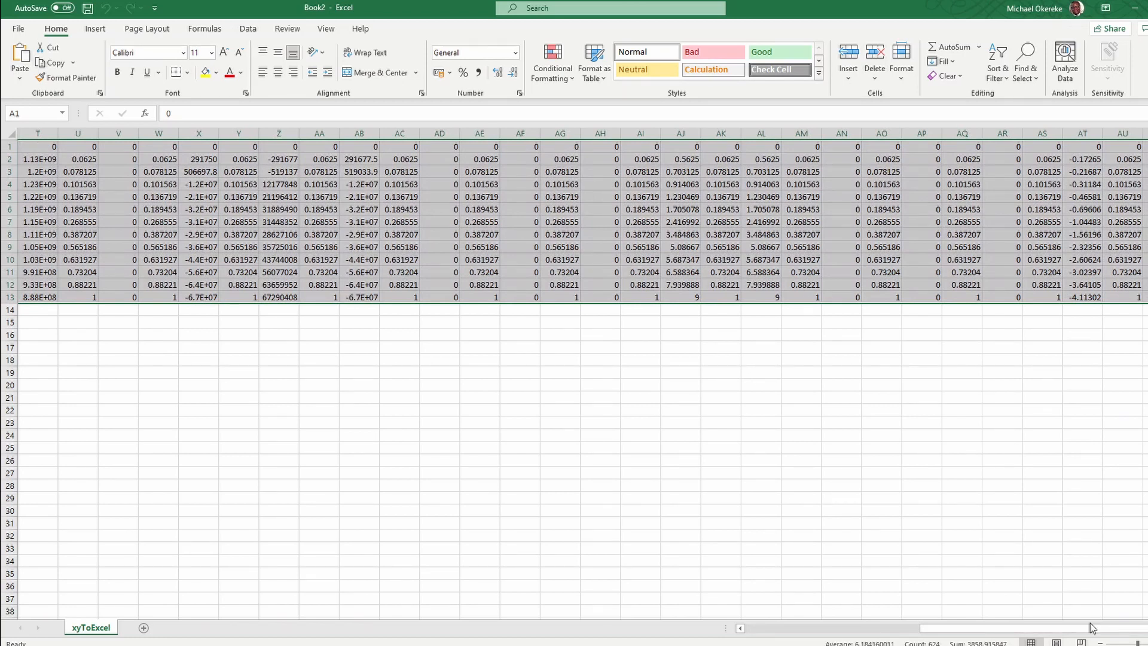
pyautogui.hotkey('ctrl', 'c')
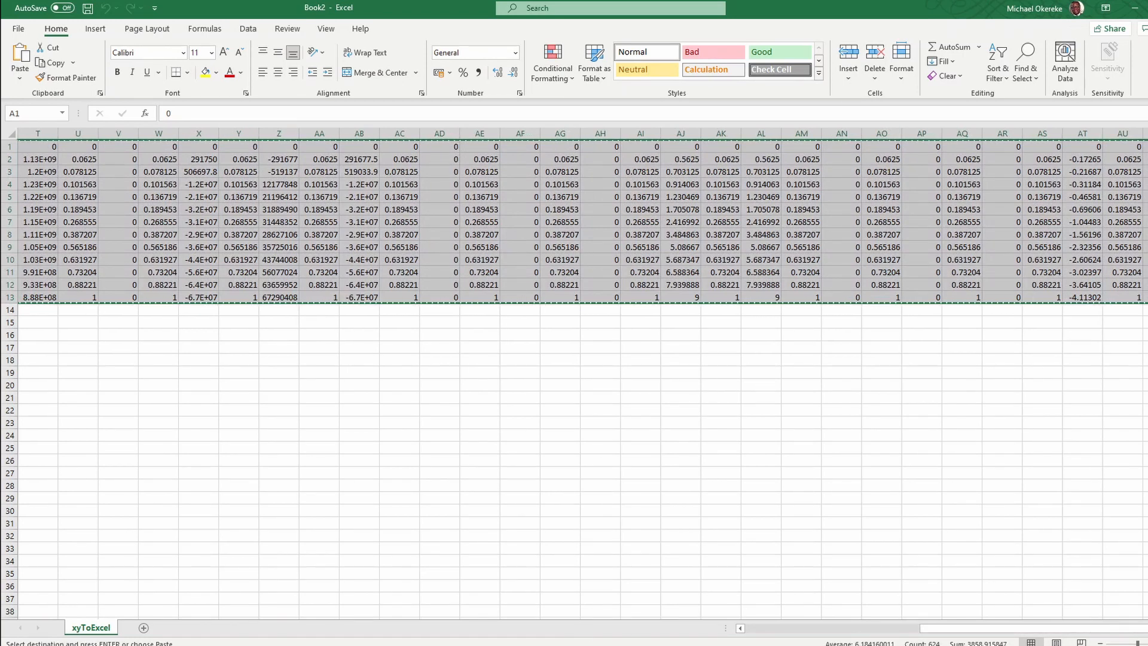
pyautogui.click(480, 645)
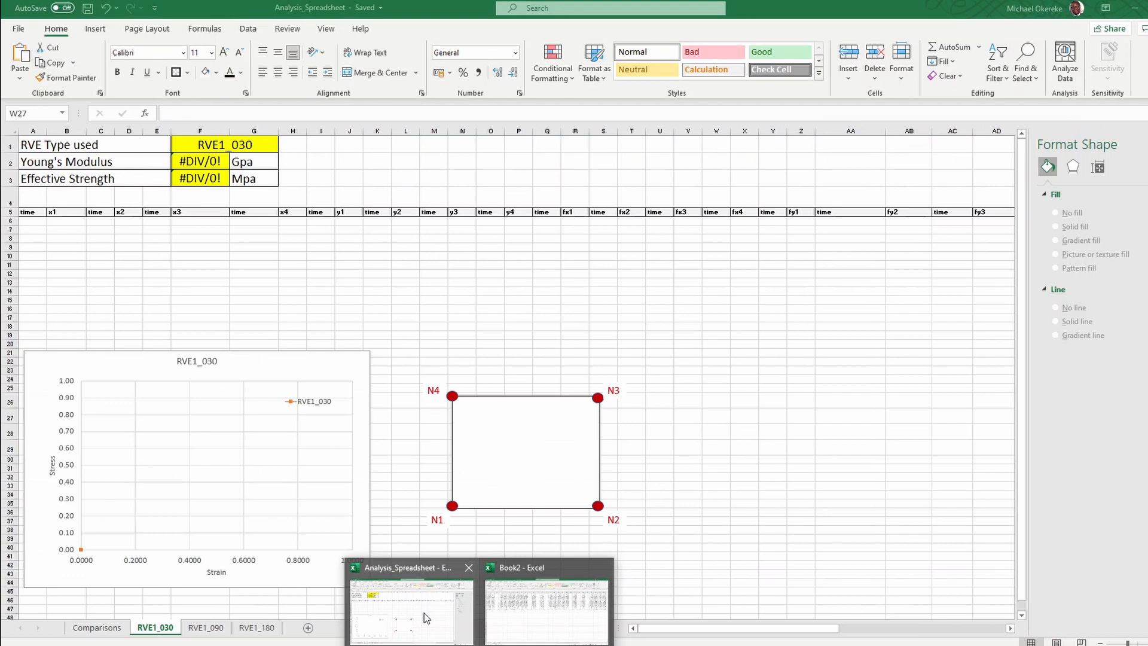
pyautogui.click(426, 619)
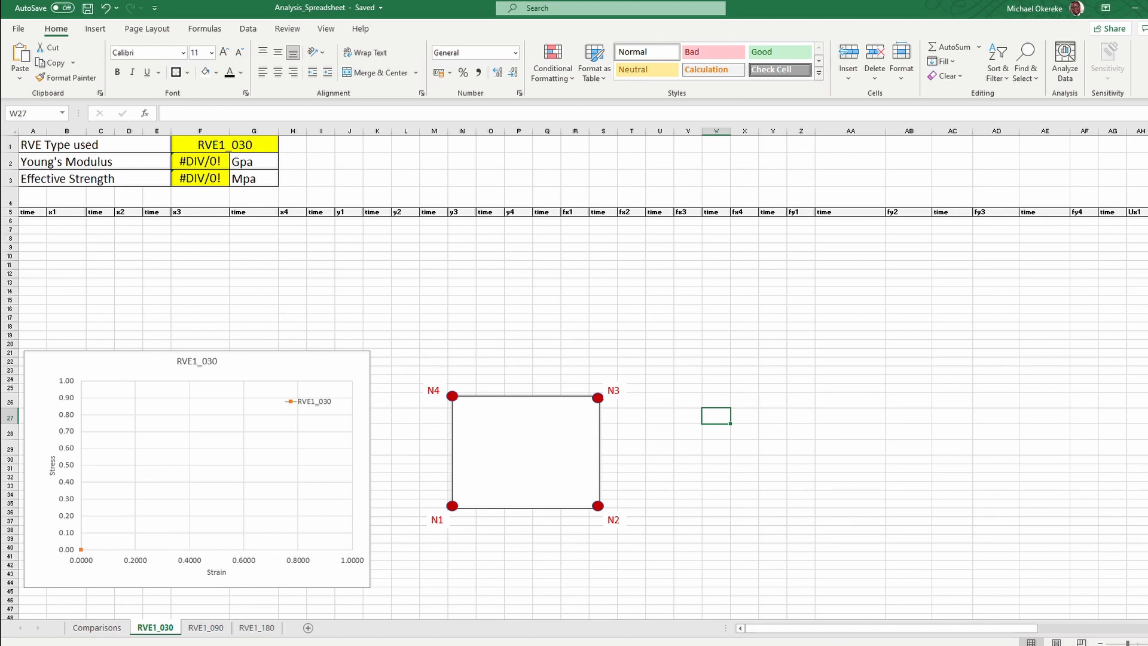
pyautogui.click(23, 221)
pyautogui.hotkey('ctrl', 'v')
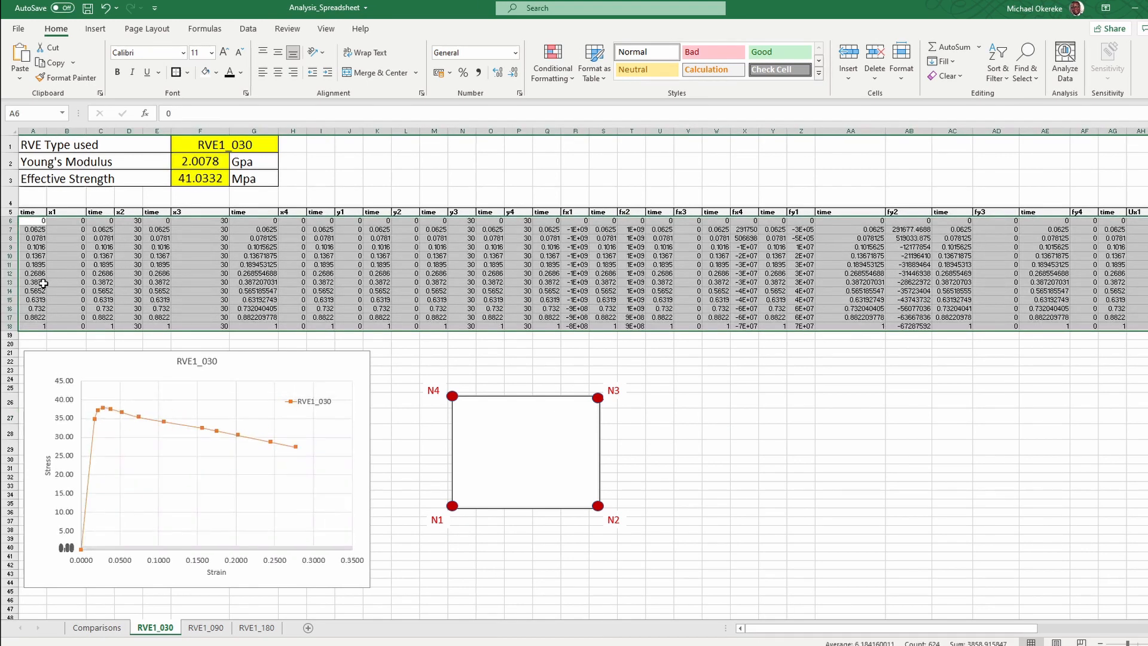
# Examine the RVE1_030 stress-strain curve and the time, corner-node position, reaction force and displacement columns of the pasted data
pyautogui.click(136, 406)
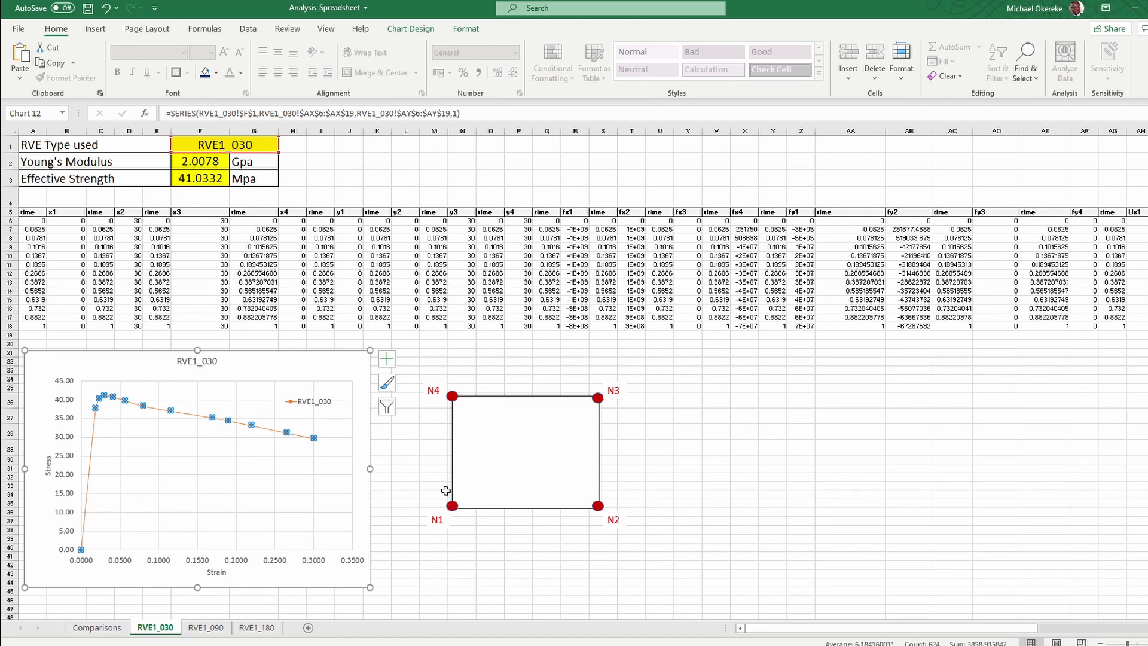
pyautogui.click(24, 213)
pyautogui.keyDown('ctrl'); pyautogui.scroll(5, 28, 213); pyautogui.keyUp('ctrl')
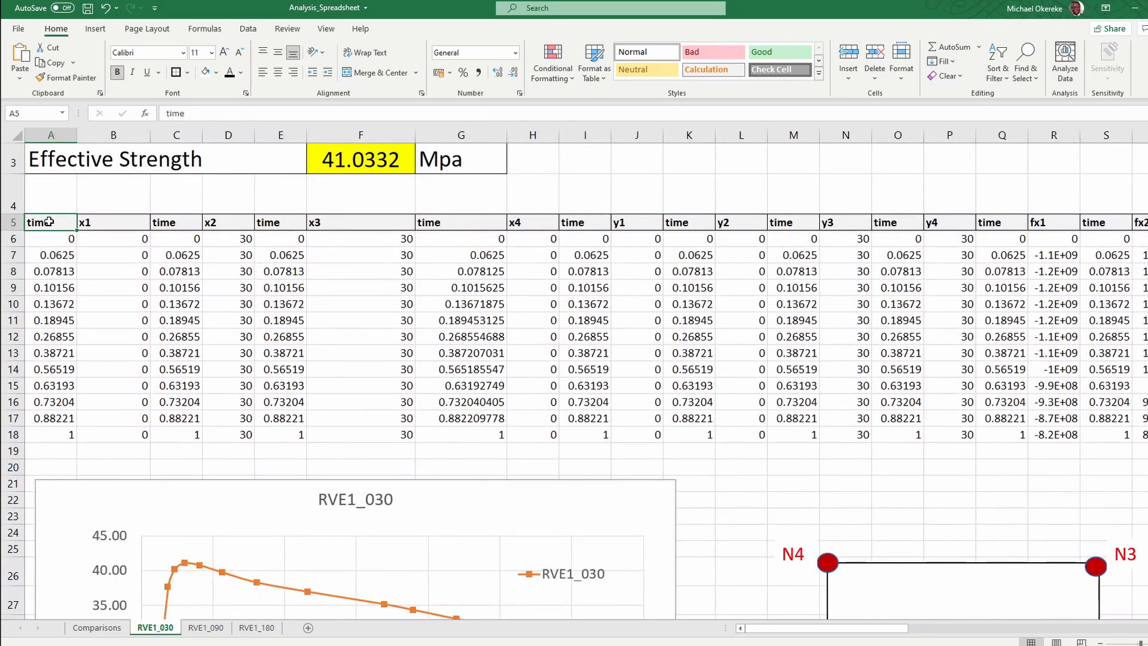
pyautogui.click(104, 223)
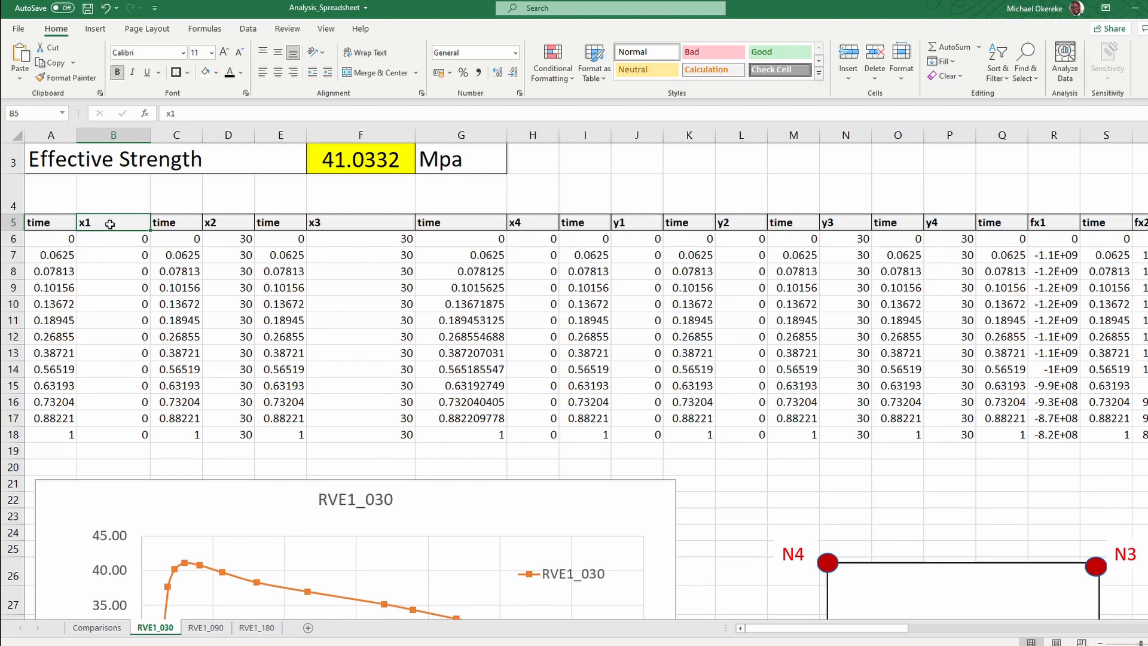
pyautogui.click(163, 222)
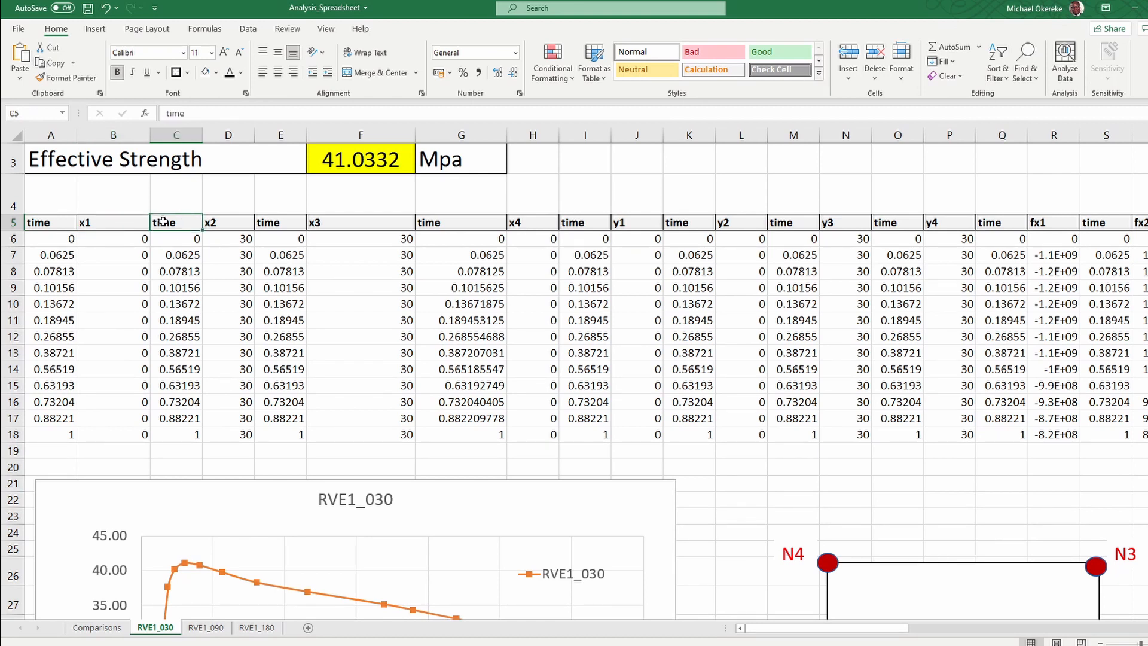
pyautogui.click(210, 222)
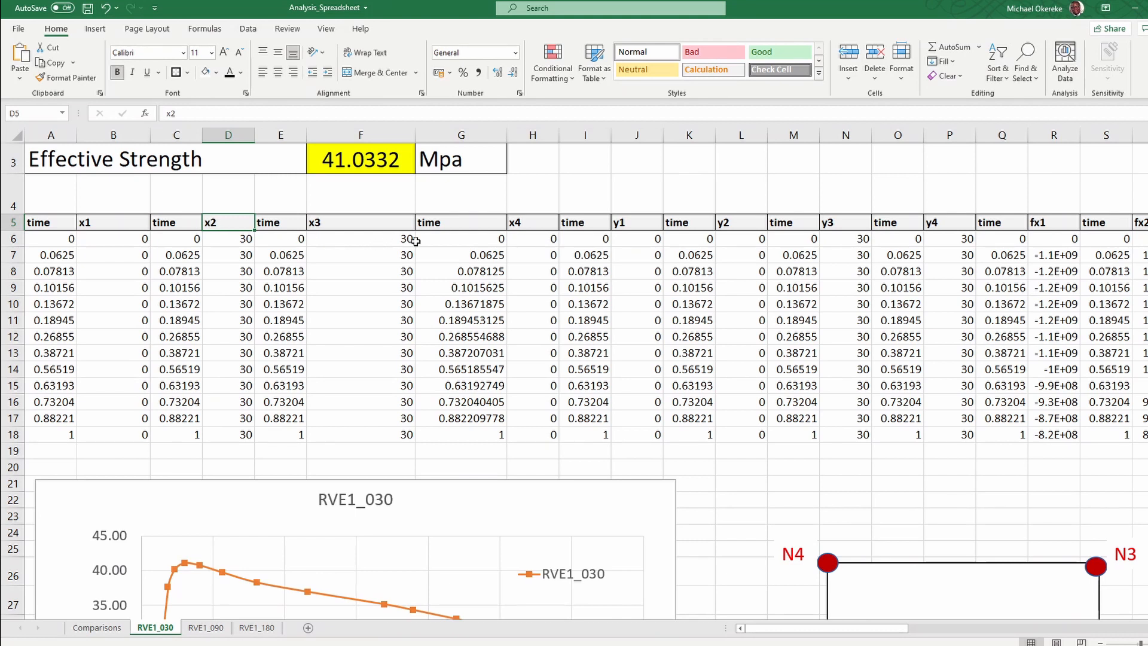
pyautogui.click(635, 221)
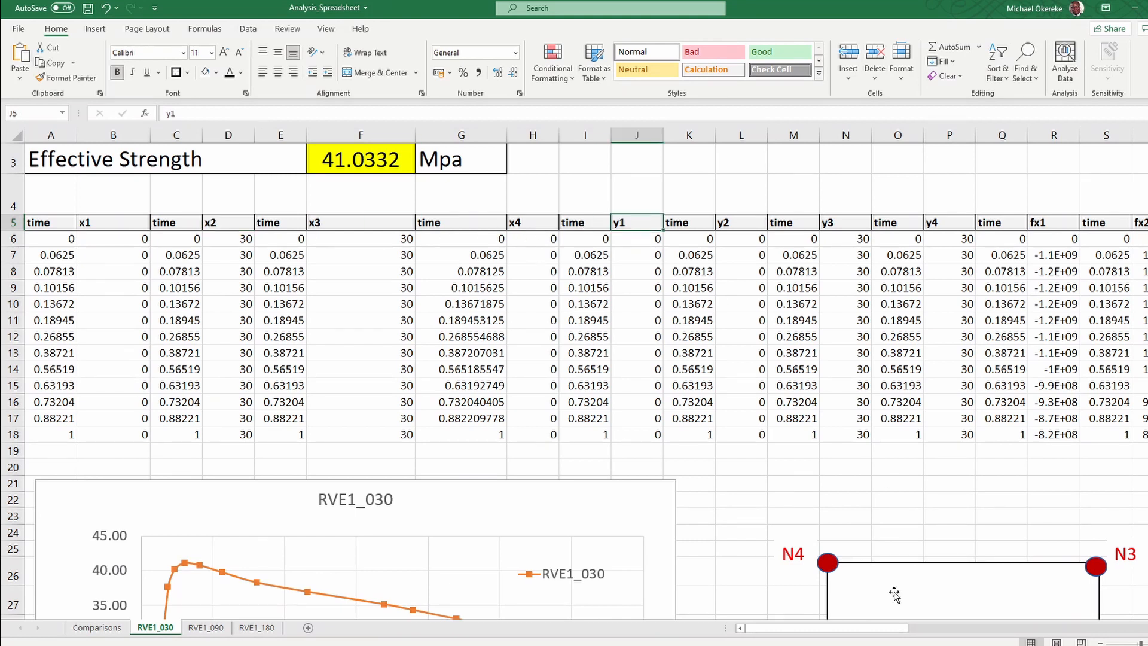
pyautogui.moveTo(856, 631); pyautogui.dragTo(950, 631)
pyautogui.click(358, 223)
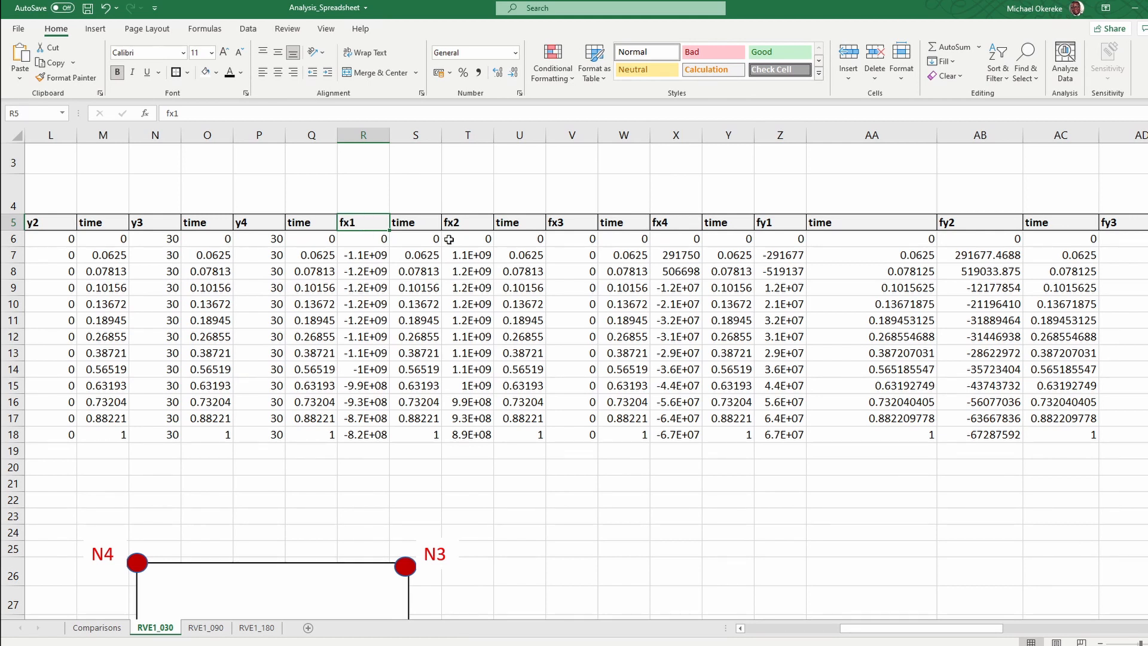
pyautogui.click(483, 227)
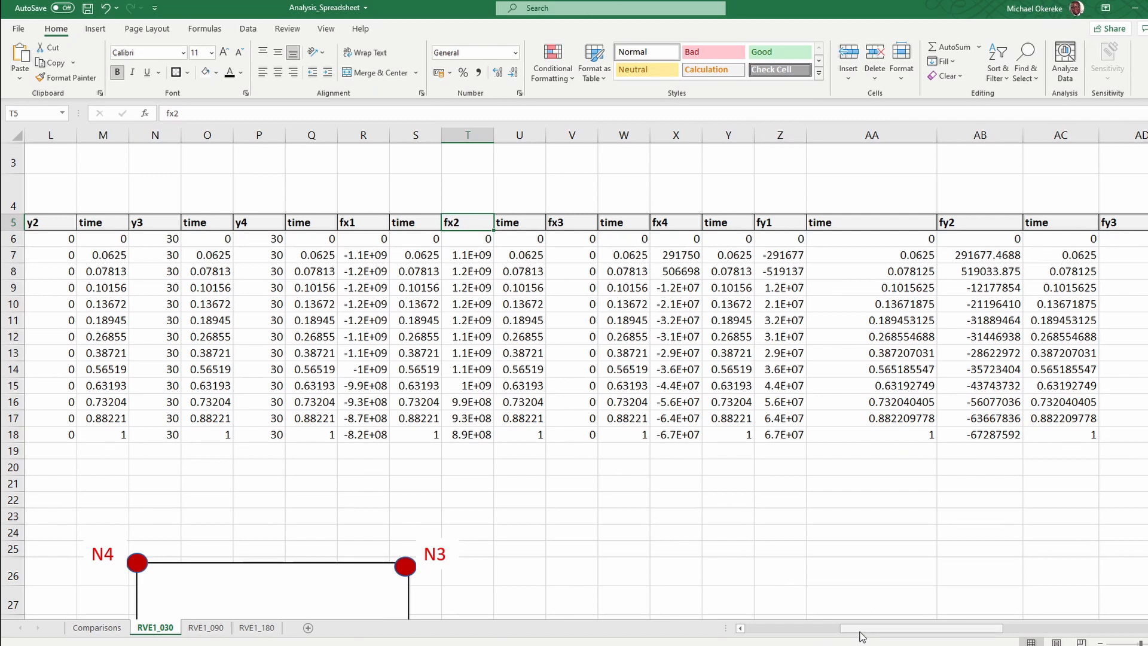
pyautogui.moveTo(844, 630); pyautogui.dragTo(1057, 640)
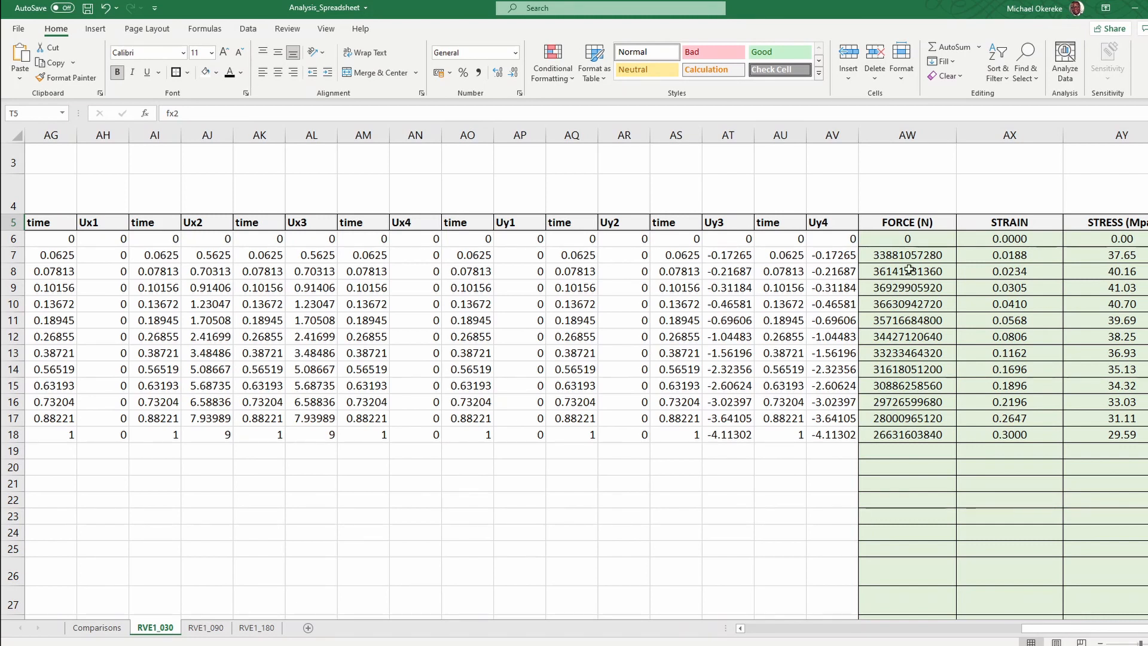
# Examine the calculated FORCE, STRAIN and STRESS columns, and trace the cells referenced by the force formula in AW6
pyautogui.moveTo(908, 224); pyautogui.dragTo(917, 433)
pyautogui.moveTo(1017, 222); pyautogui.dragTo(1017, 435)
pyautogui.moveTo(1124, 224); pyautogui.dragTo(1122, 436)
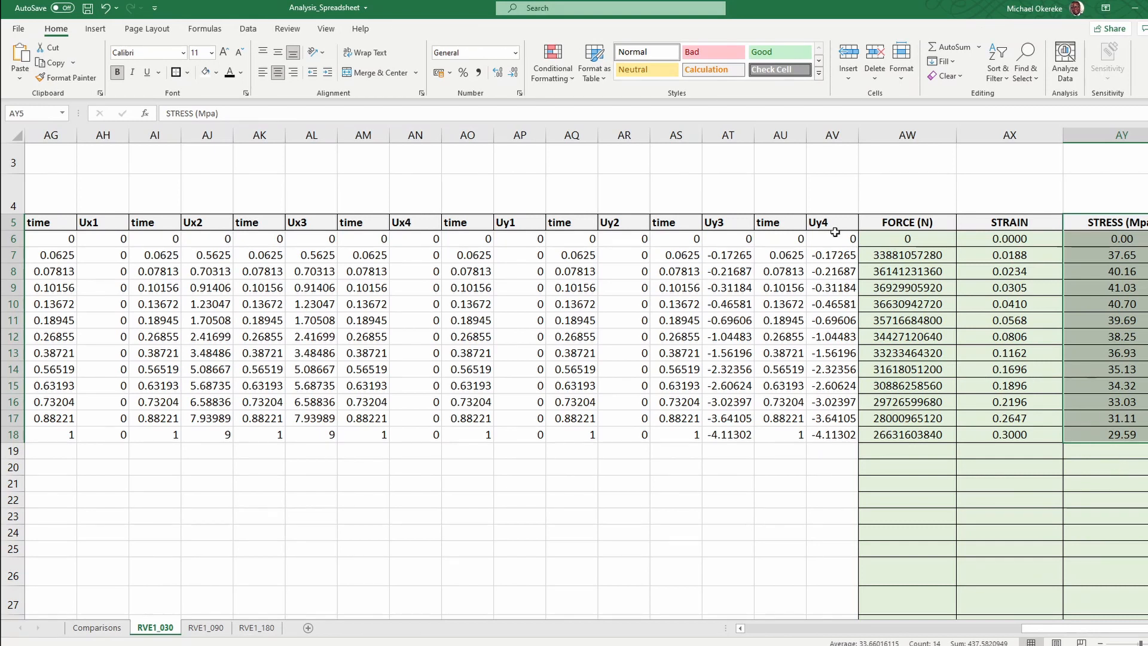
pyautogui.click(879, 238)
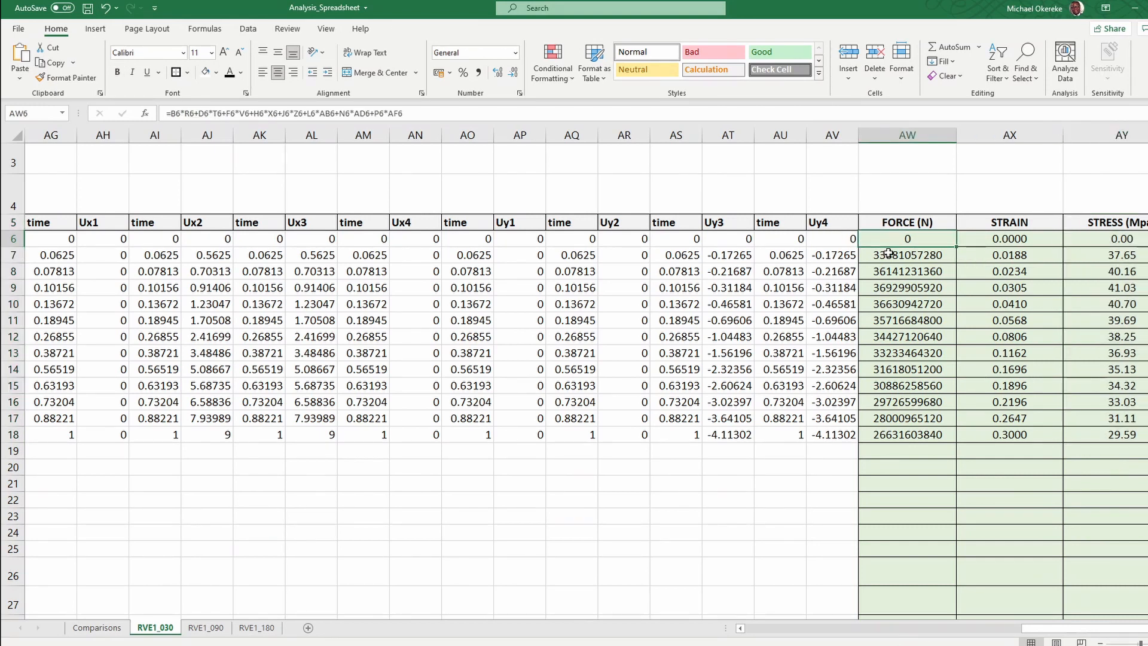
pyautogui.click(345, 113)
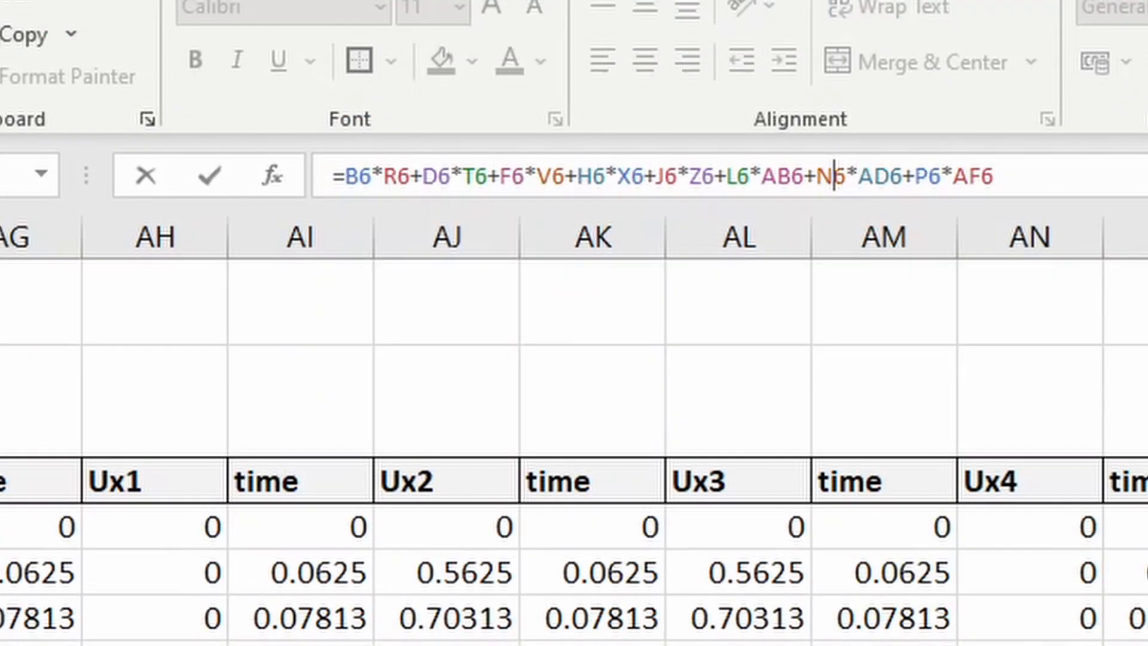
pyautogui.click(374, 113)
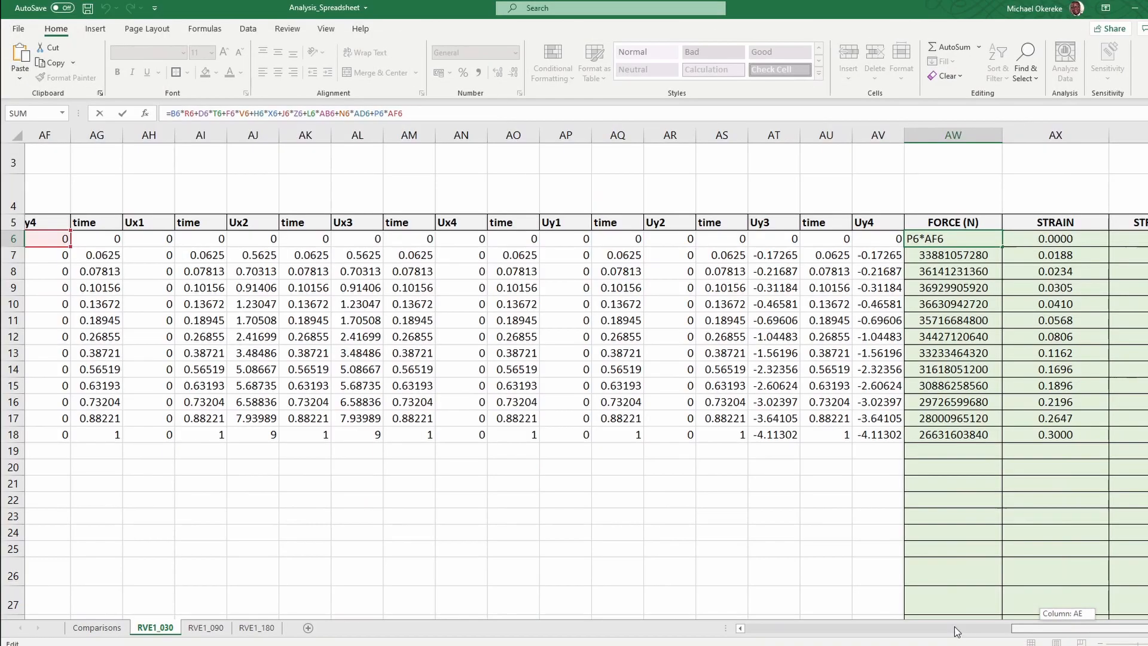
pyautogui.moveTo(884, 634); pyautogui.dragTo(745, 643)
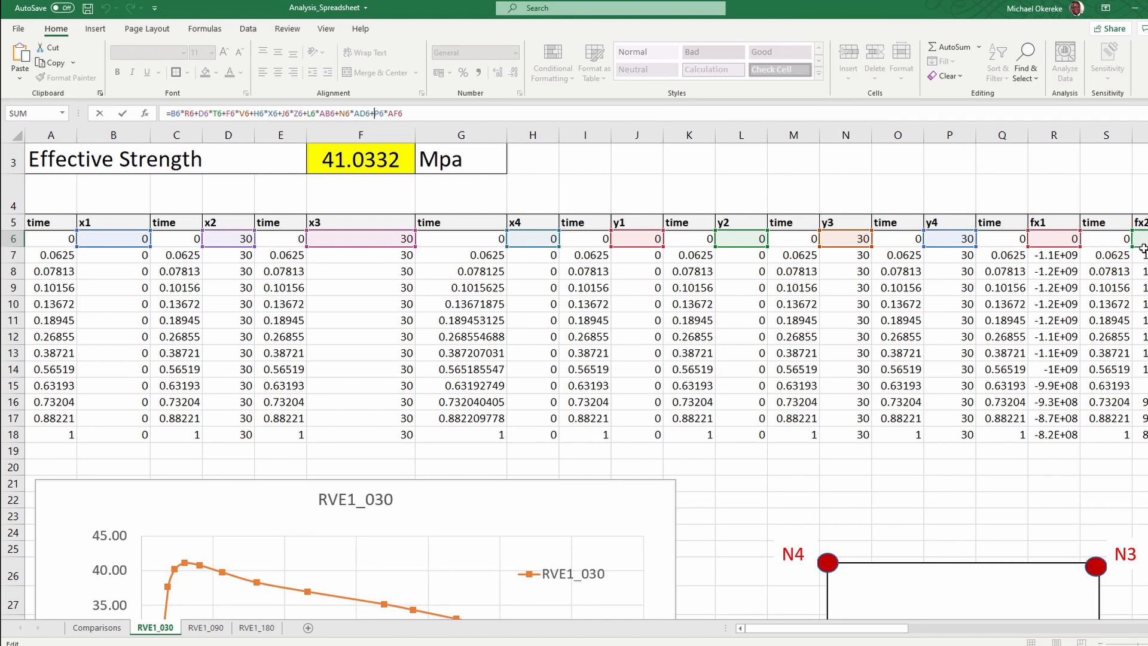
pyautogui.moveTo(833, 634); pyautogui.dragTo(1122, 631)
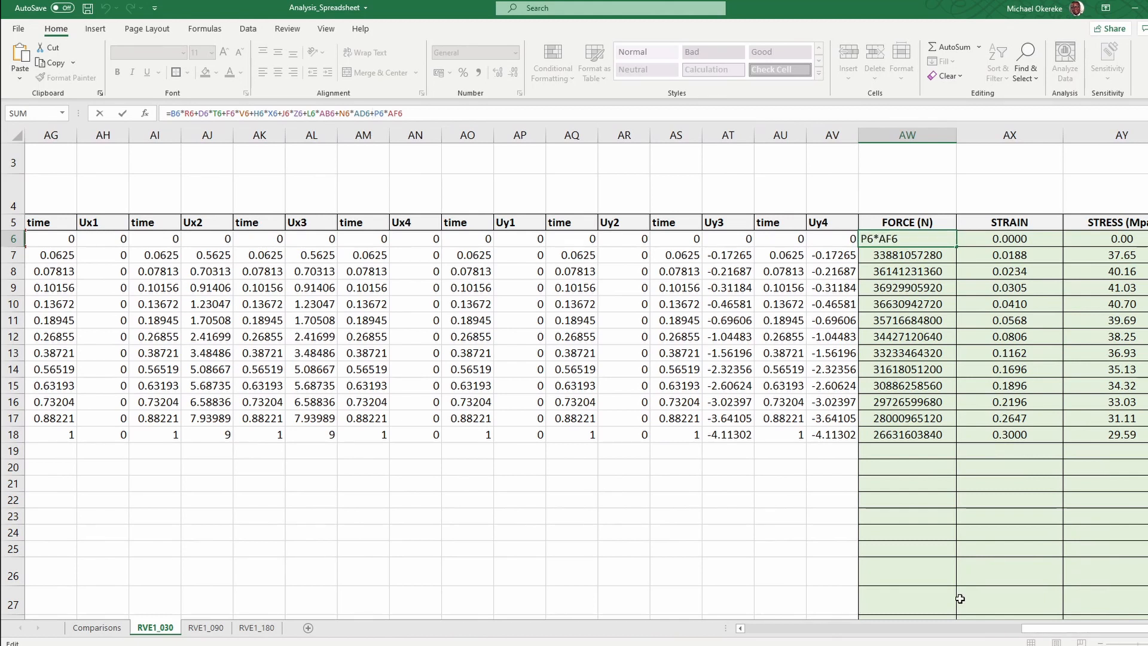
pyautogui.press('Return')
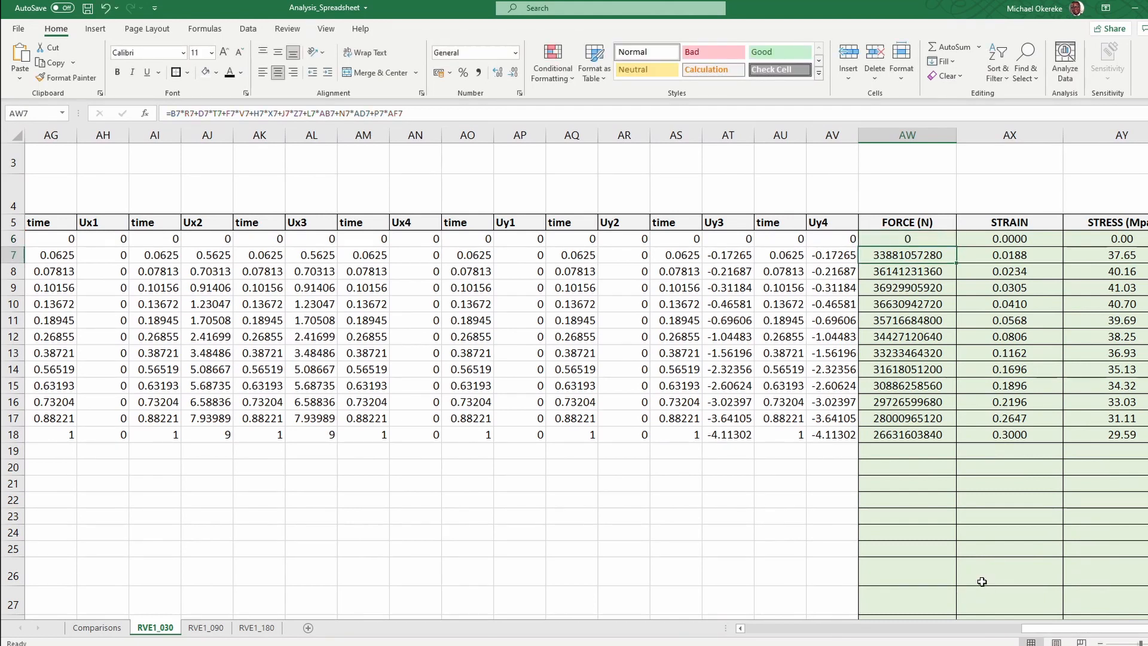
pyautogui.click(931, 244)
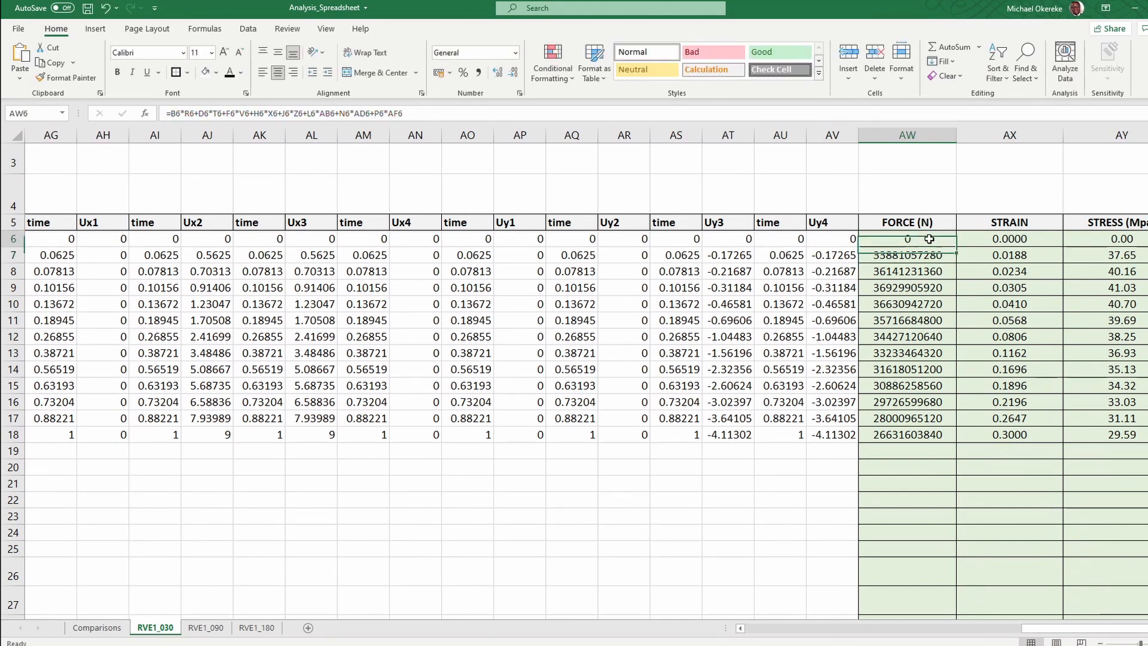
# Fill the force formula from AW6 down to AW18 and inspect the stress formula in AY6
pyautogui.doubleClick(957, 249)
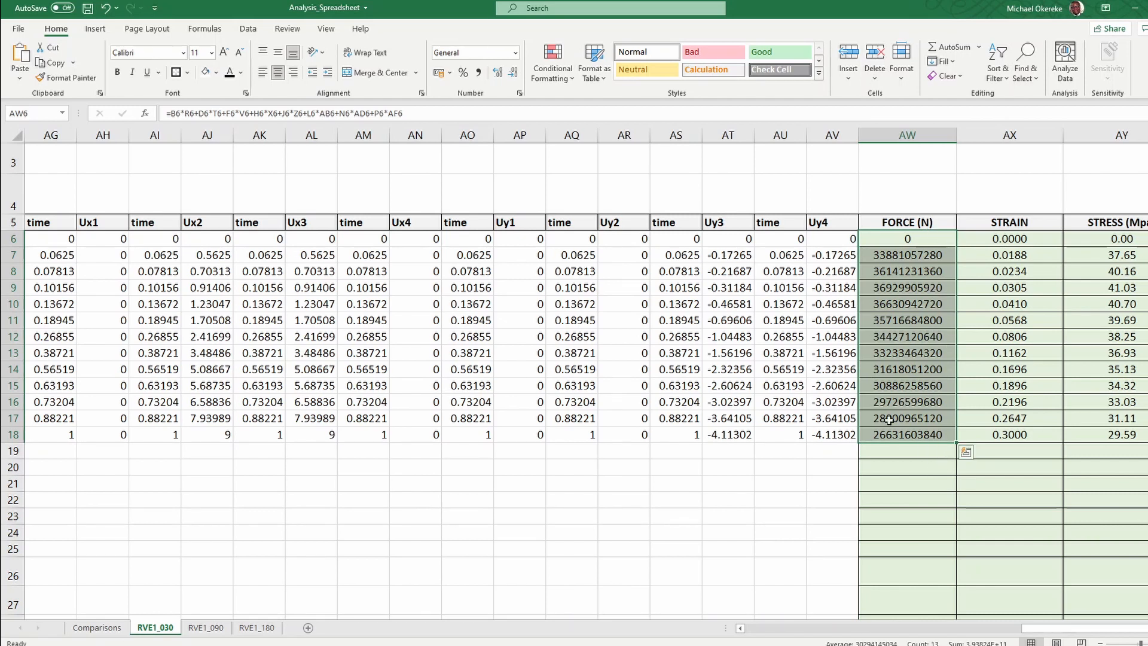
pyautogui.click(1114, 240)
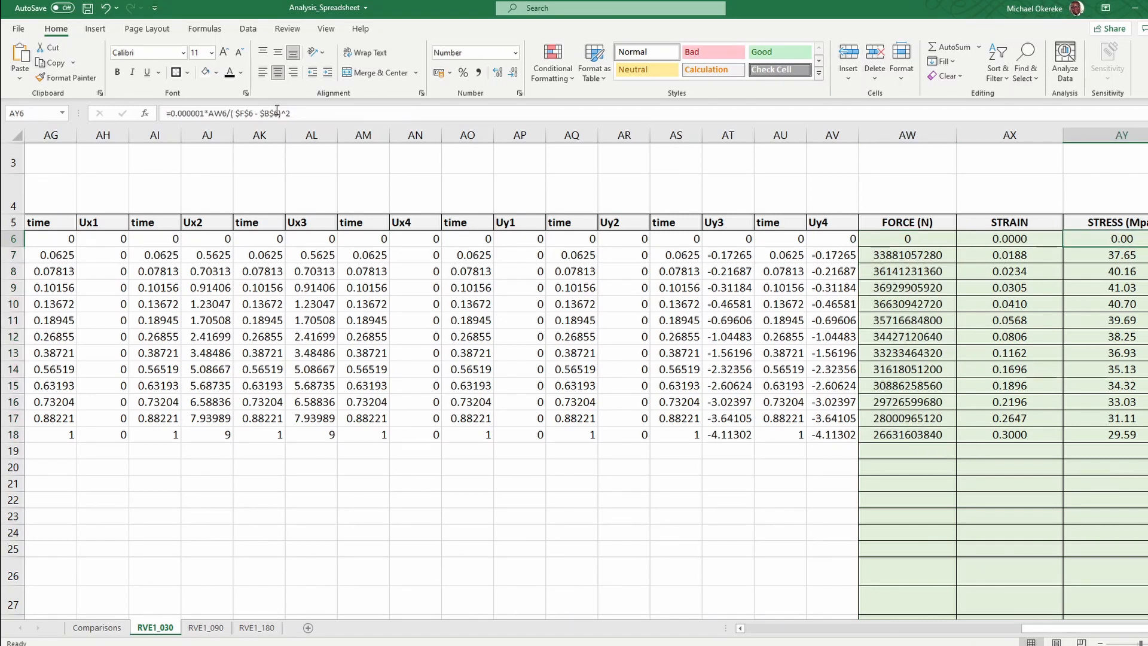
pyautogui.click(247, 114)
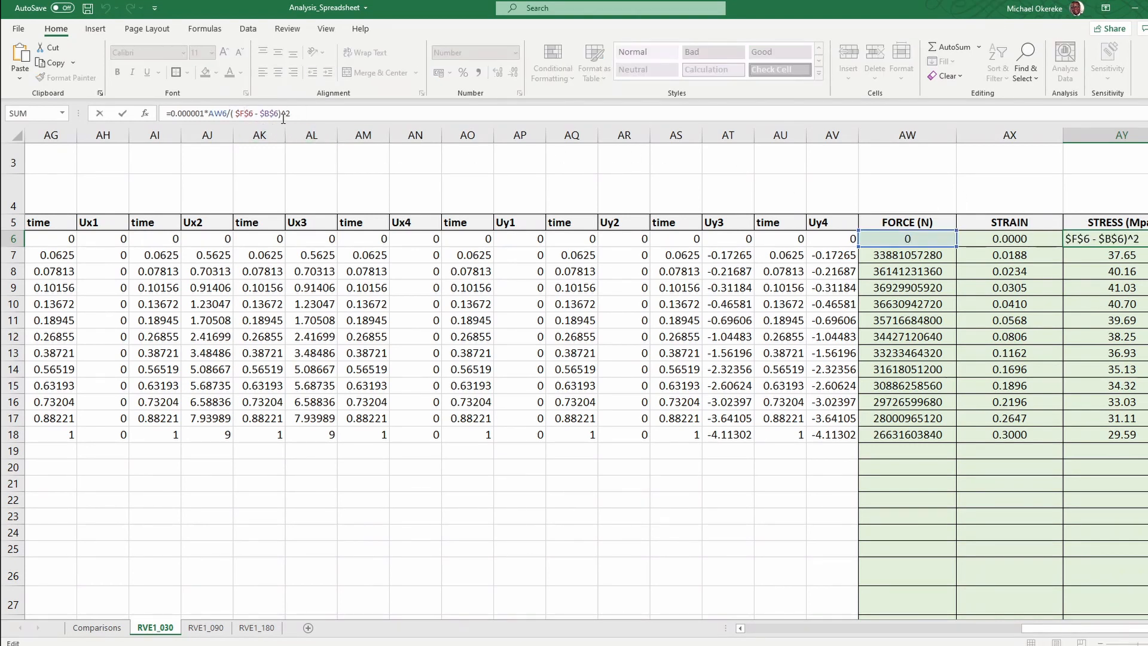
pyautogui.press('Return')
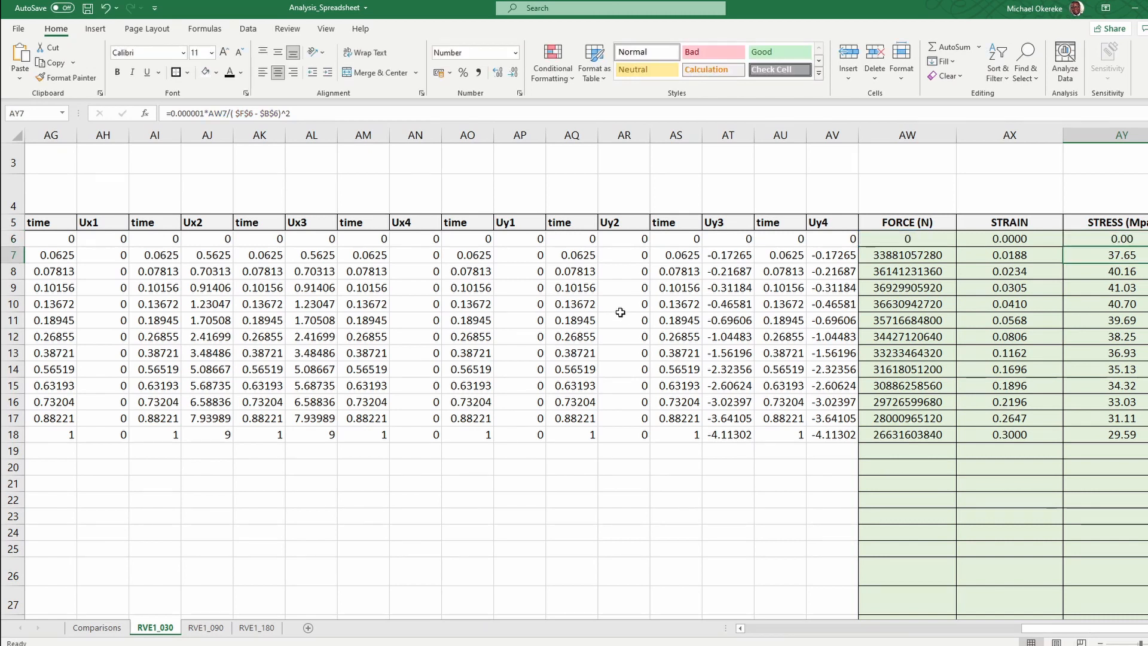
# Trace the Ux2 displacement and x2 position cells referenced by the strain formula in AX6
pyautogui.click(1010, 238)
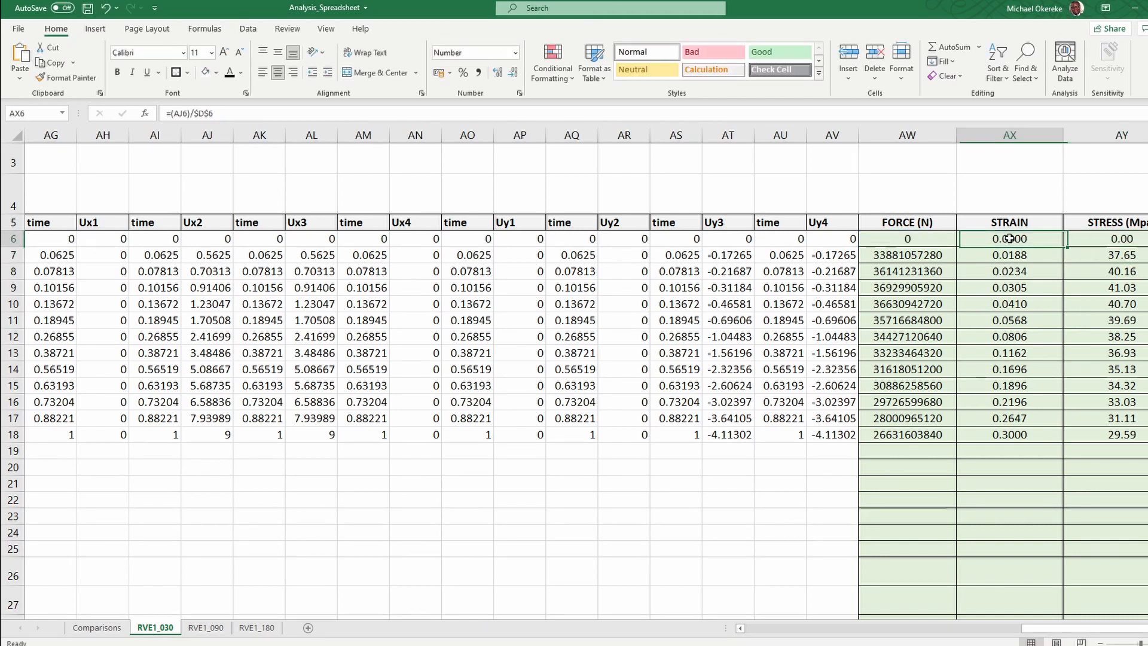
pyautogui.click(193, 110)
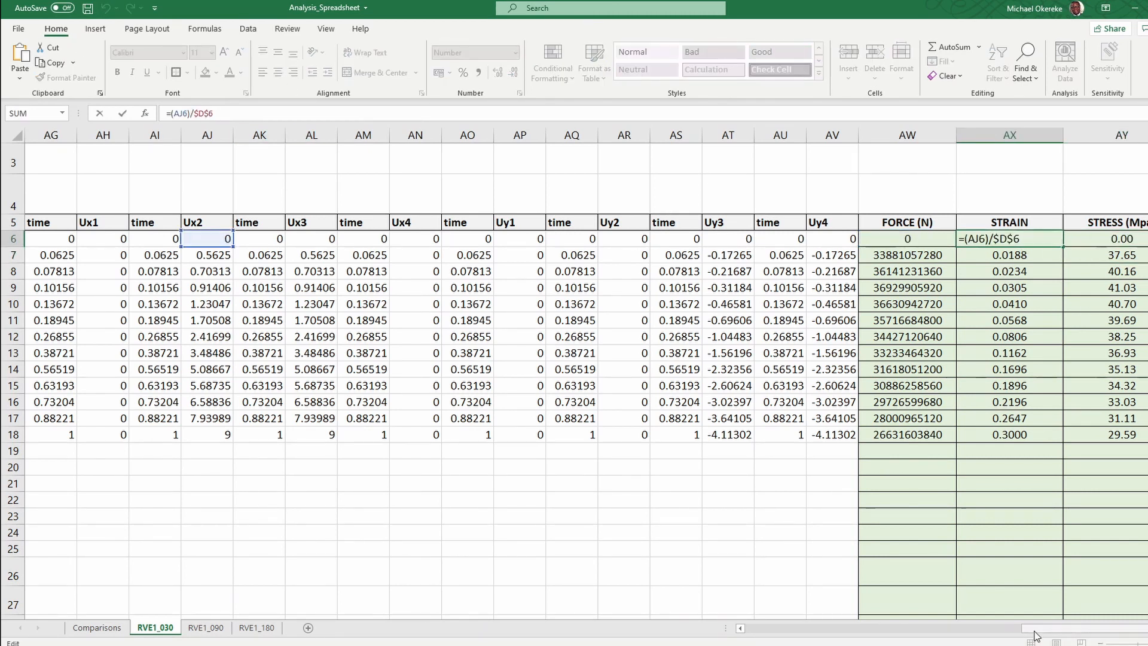
pyautogui.moveTo(1037, 635); pyautogui.dragTo(742, 644)
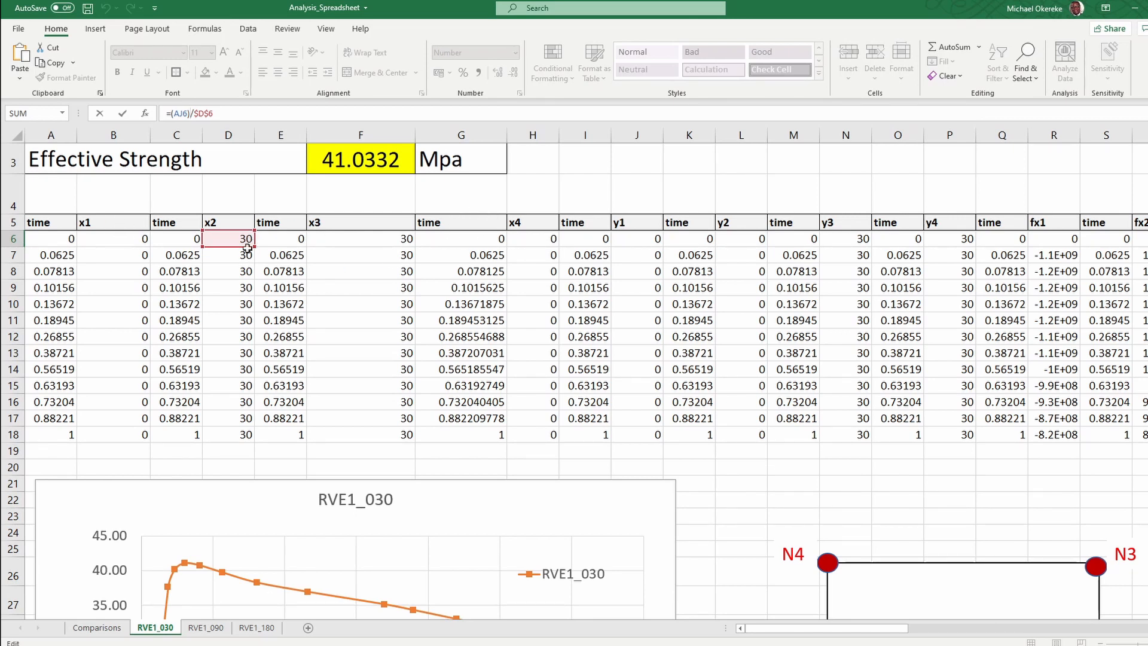
pyautogui.hscroll(10, 231, 233)
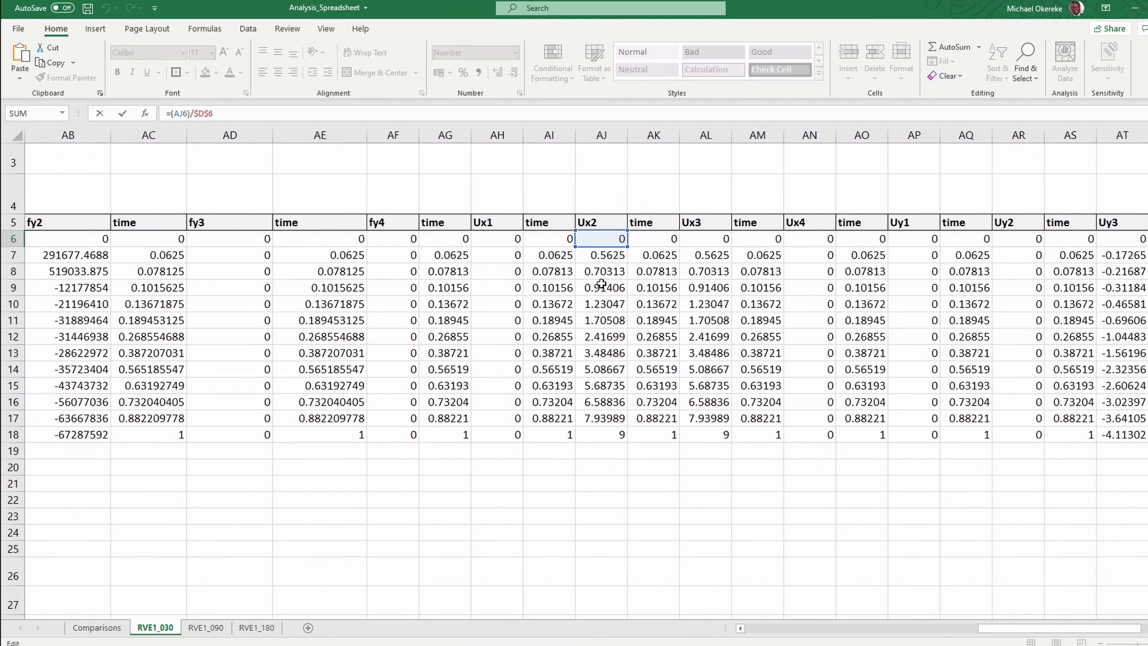
pyautogui.moveTo(987, 628); pyautogui.dragTo(736, 628)
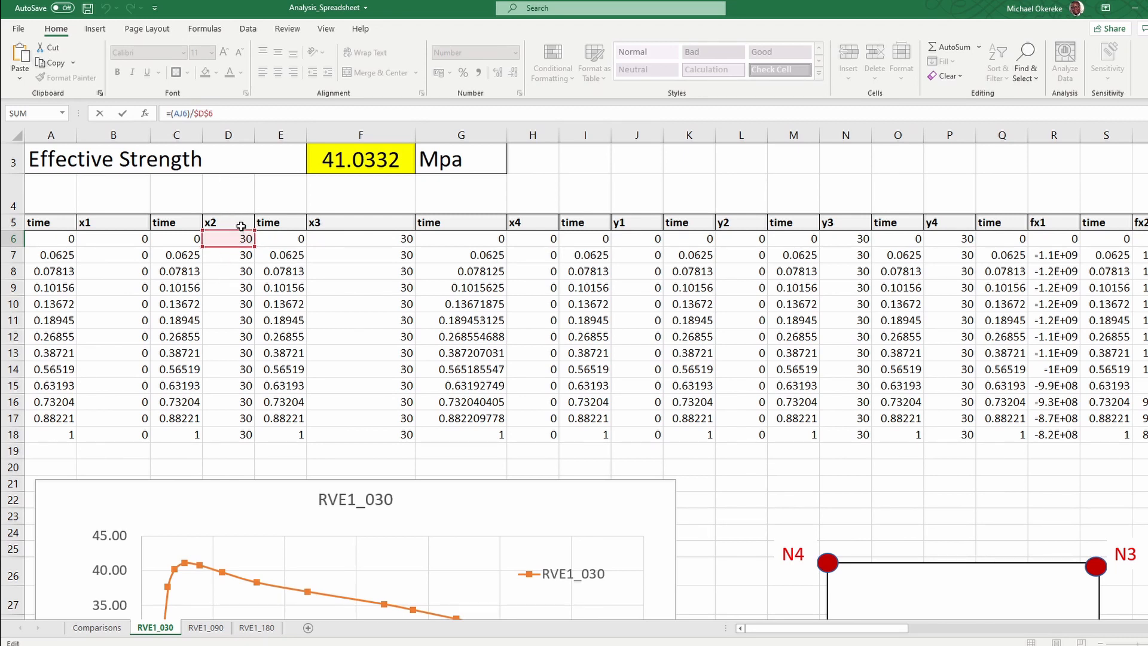
pyautogui.moveTo(854, 631); pyautogui.dragTo(1118, 637)
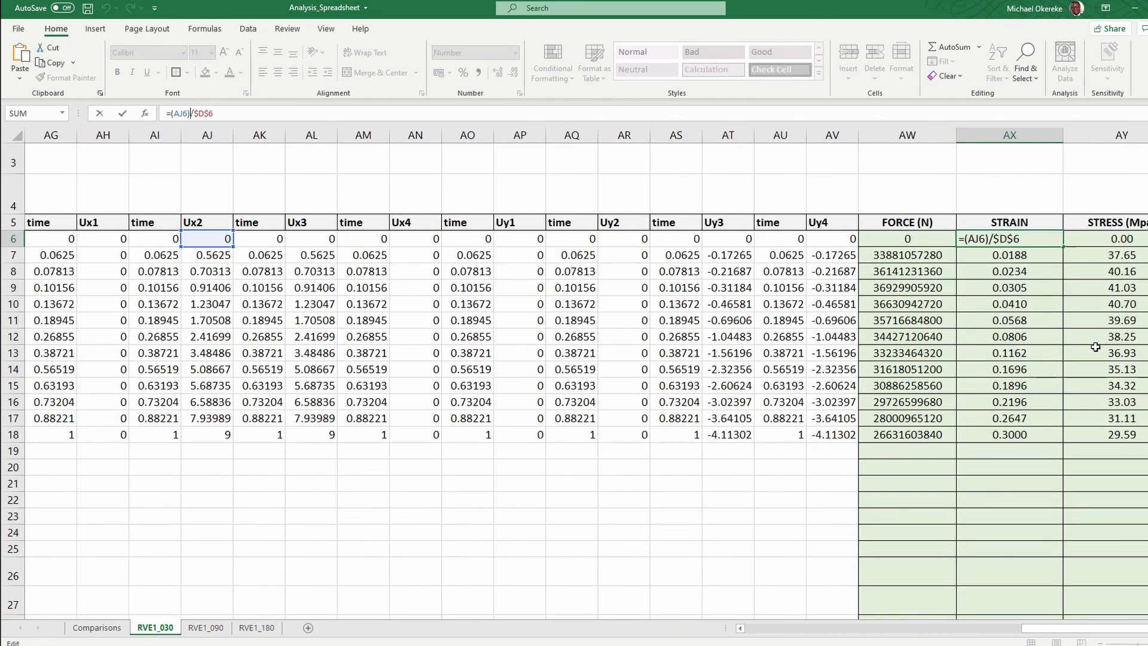
pyautogui.press('Return')
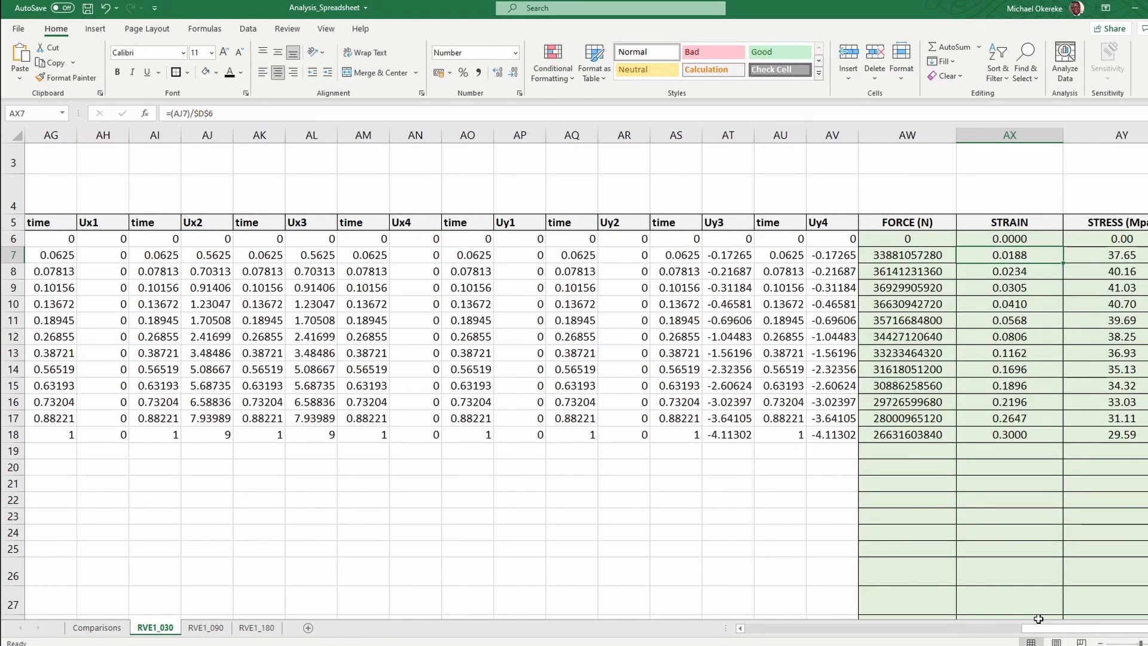
# Examine the RVE1_030 stress-strain chart and the N1–N4 corner-node diagram below the data
pyautogui.moveTo(1039, 629); pyautogui.dragTo(757, 634)
pyautogui.scroll(-6, 349, 313)
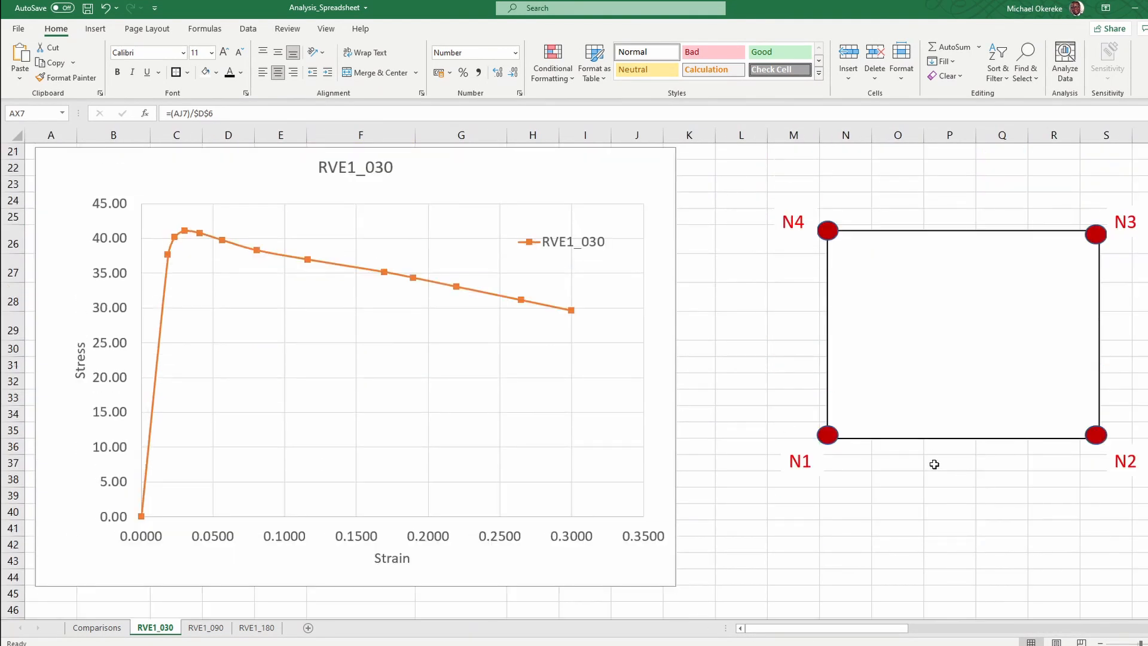
pyautogui.scroll(6, 530, 359)
pyautogui.keyDown('ctrl'); pyautogui.scroll(-1, 514, 371); pyautogui.keyUp('ctrl')
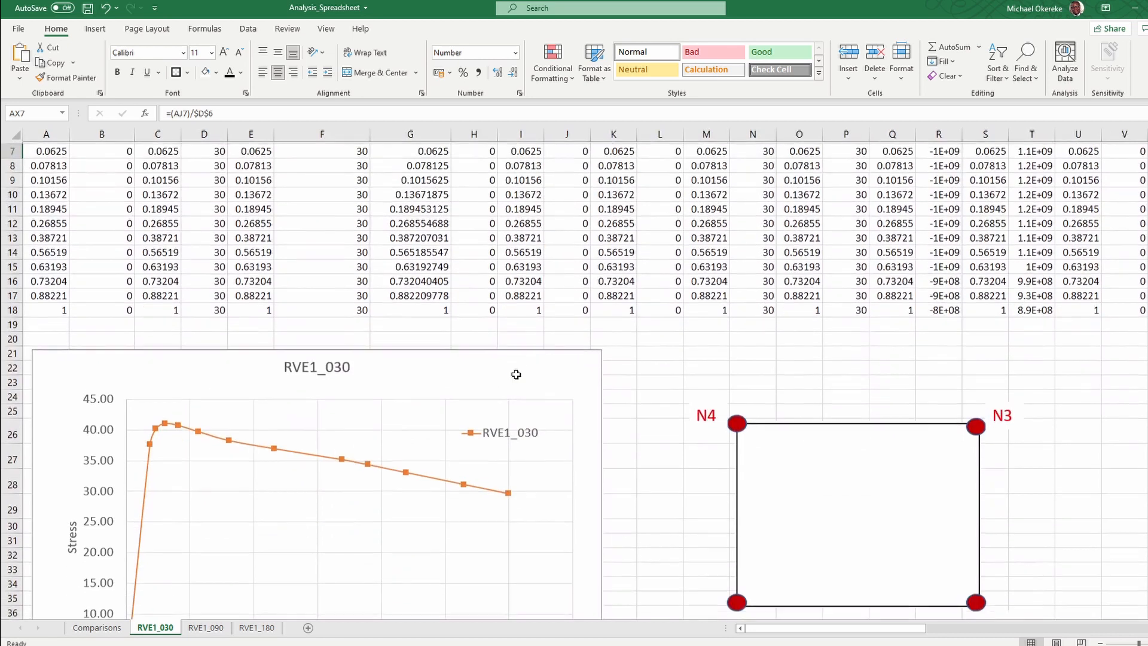
pyautogui.keyDown('ctrl'); pyautogui.scroll(-1, 516, 374); pyautogui.keyUp('ctrl')
pyautogui.scroll(2, 358, 413)
pyautogui.scroll(-4, 248, 473)
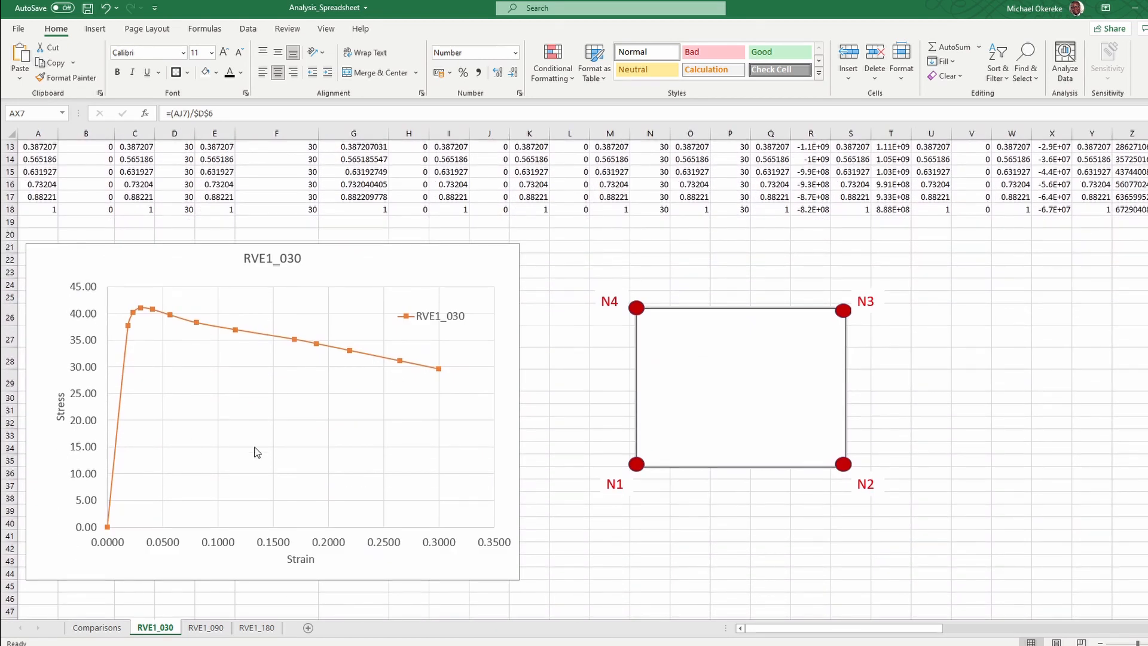
# Inspect the Young's Modulus SLOPE formula in F2 and trace the stress and strain cells it references
pyautogui.scroll(4, 262, 445)
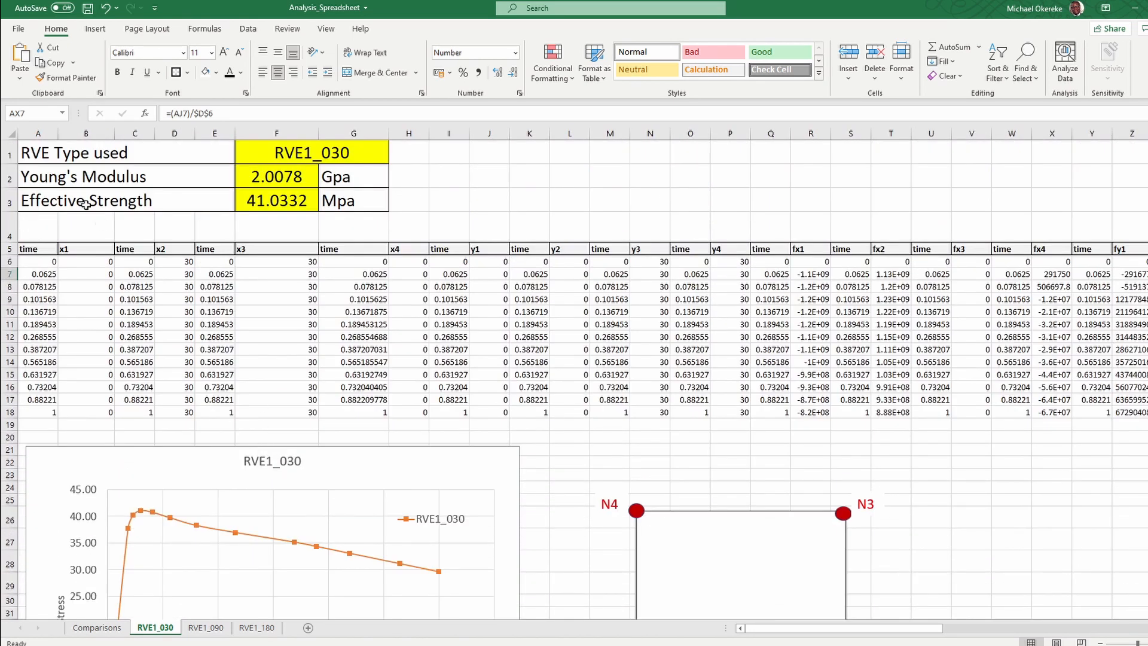
pyautogui.click(298, 158)
pyautogui.click(280, 180)
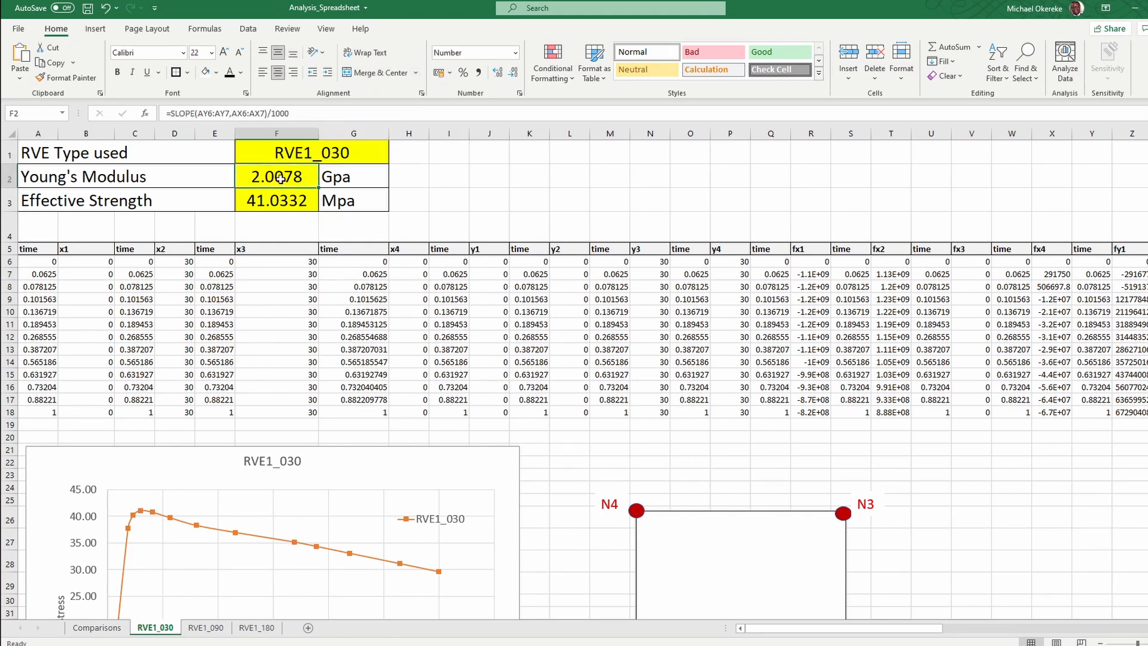
pyautogui.click(250, 114)
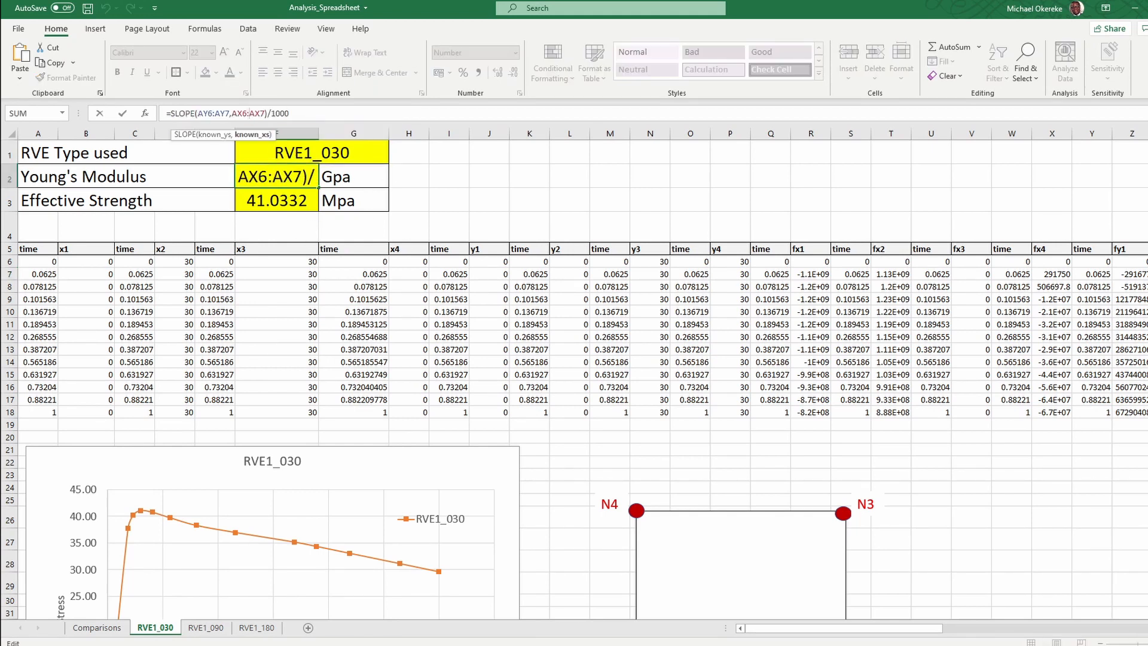
pyautogui.moveTo(801, 637); pyautogui.dragTo(1032, 634)
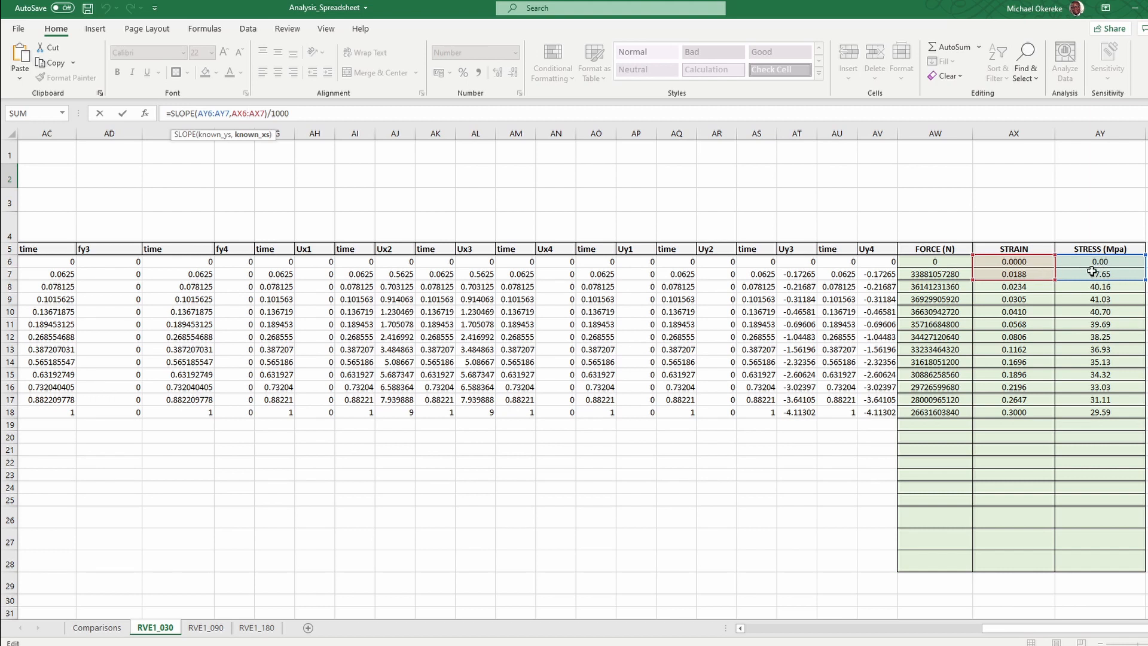
pyautogui.moveTo(992, 632); pyautogui.dragTo(755, 632)
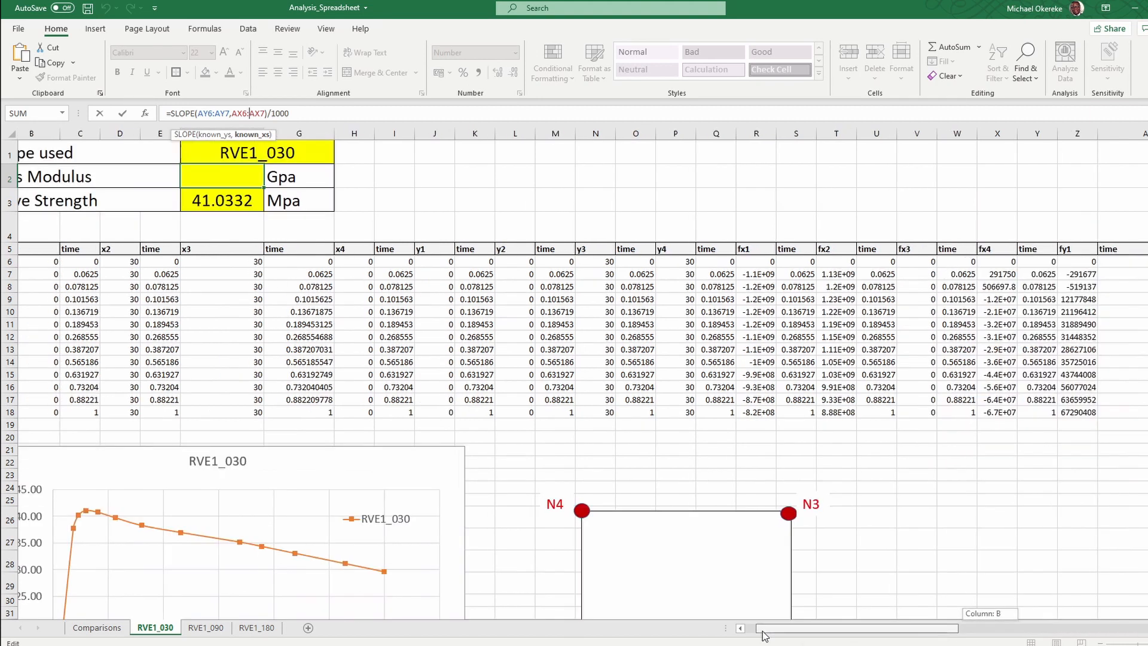
# Inspect the Effective Strength formula in F3 and trace the stress range it references
pyautogui.click(256, 213)
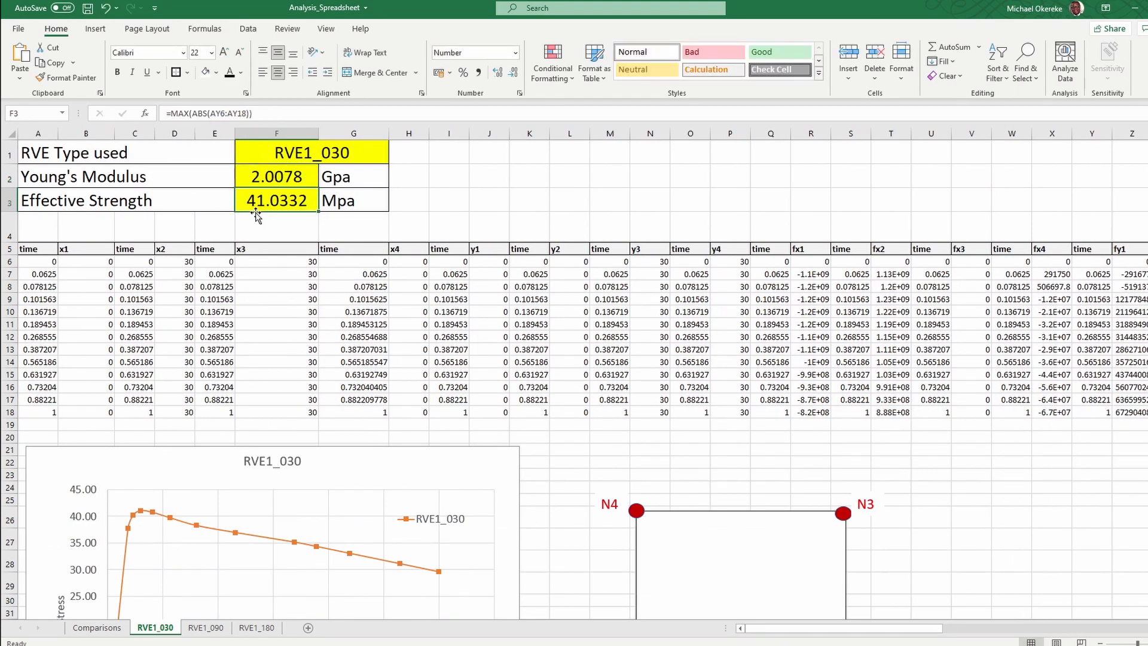
pyautogui.click(210, 113)
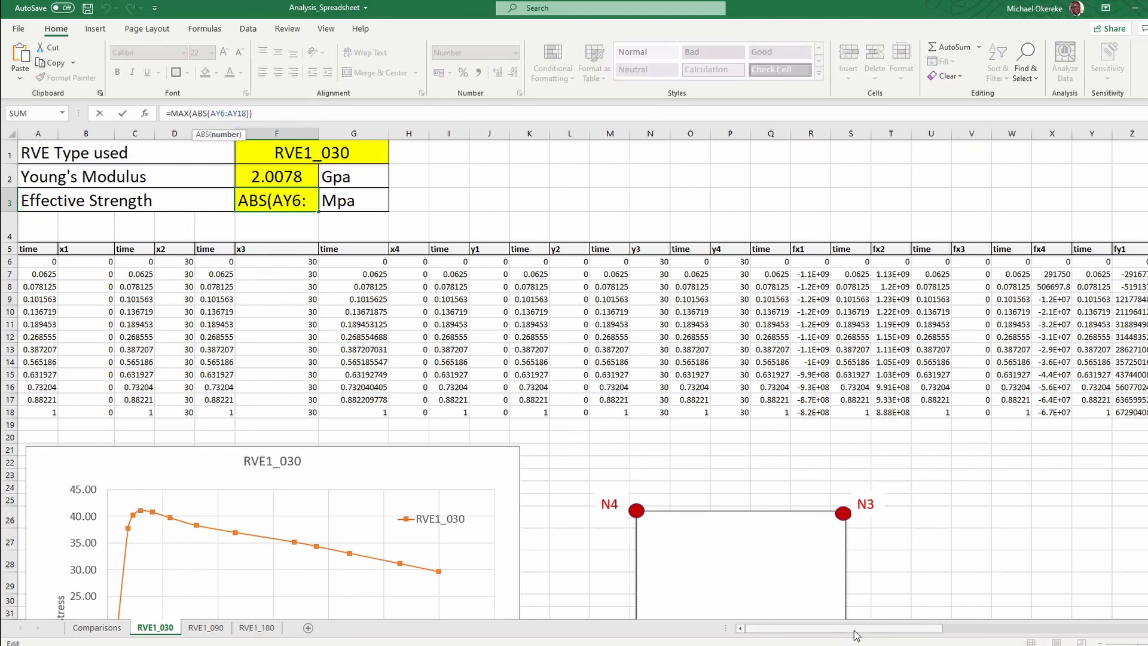
pyautogui.moveTo(926, 632); pyautogui.dragTo(1113, 637)
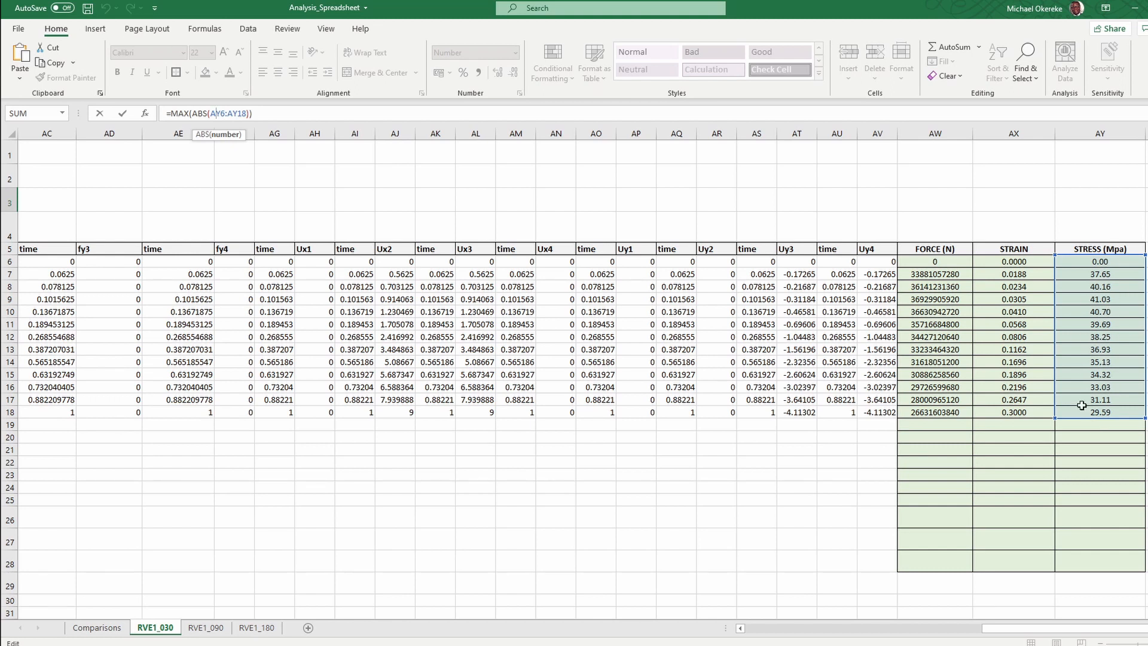
pyautogui.moveTo(1038, 630); pyautogui.dragTo(764, 633)
pyautogui.press('Return')
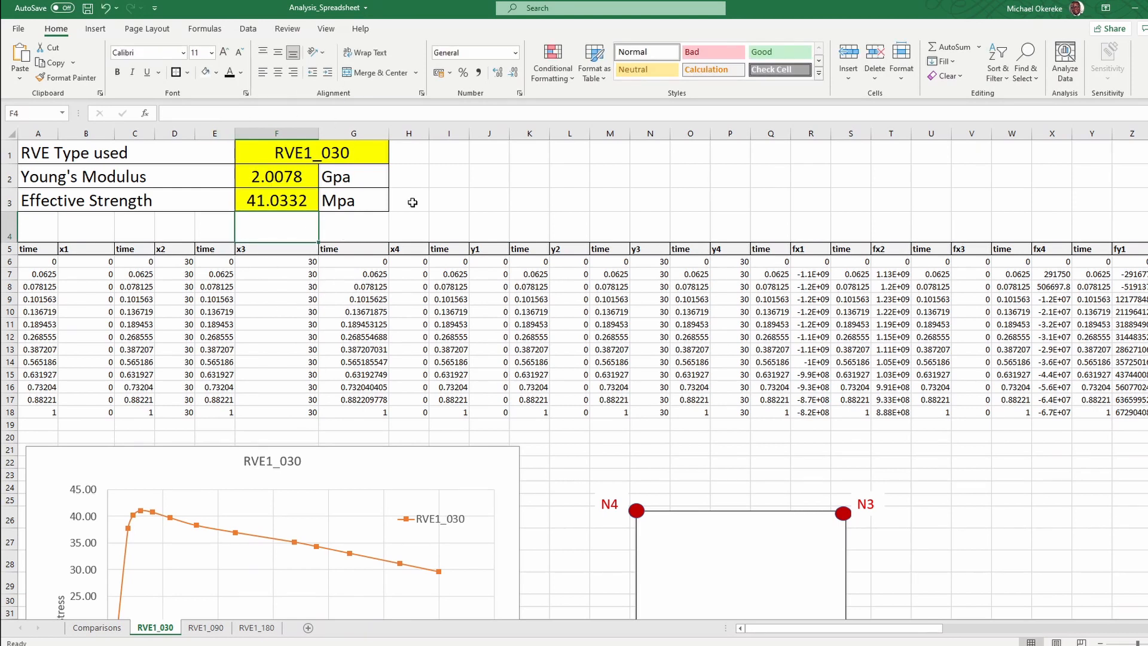
# Review the RVE1_090 and RVE1_180 sheets, and examine the effective properties table and RVE Size Effect chart on the Comparisons sheet
pyautogui.click(206, 627)
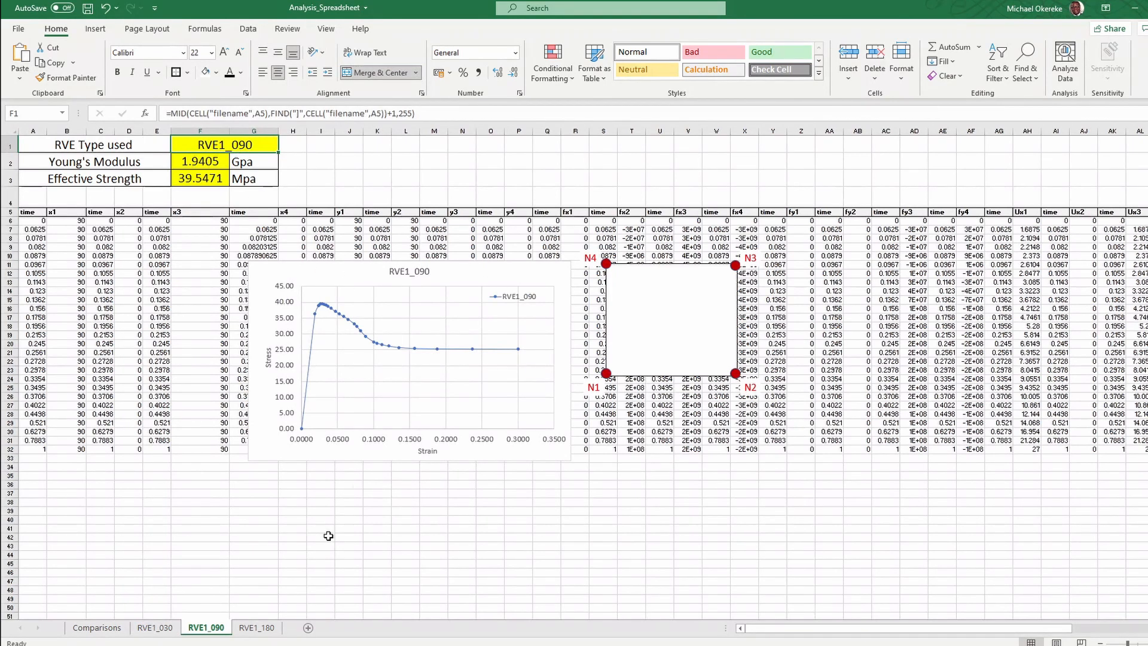
pyautogui.click(256, 627)
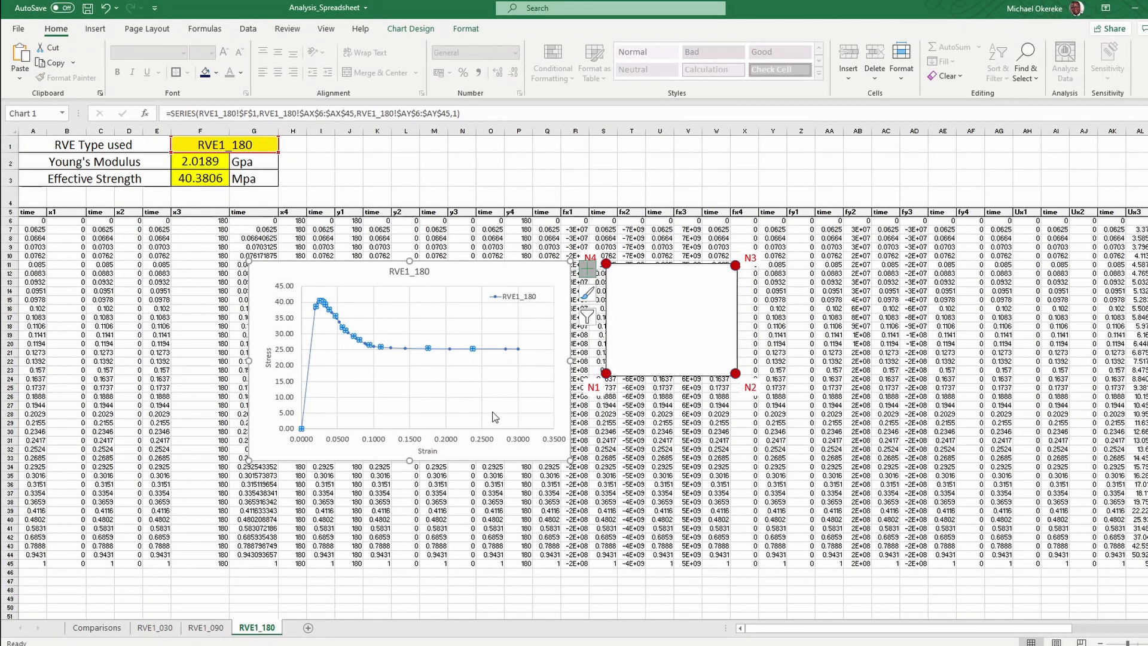
pyautogui.click(593, 431)
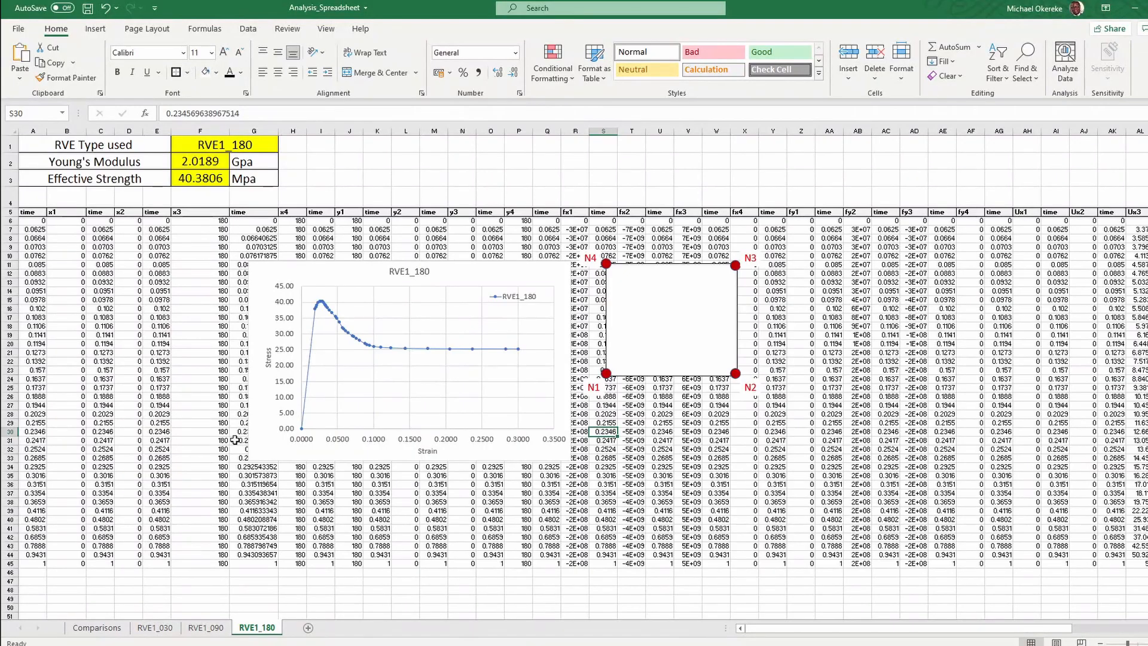
pyautogui.click(96, 627)
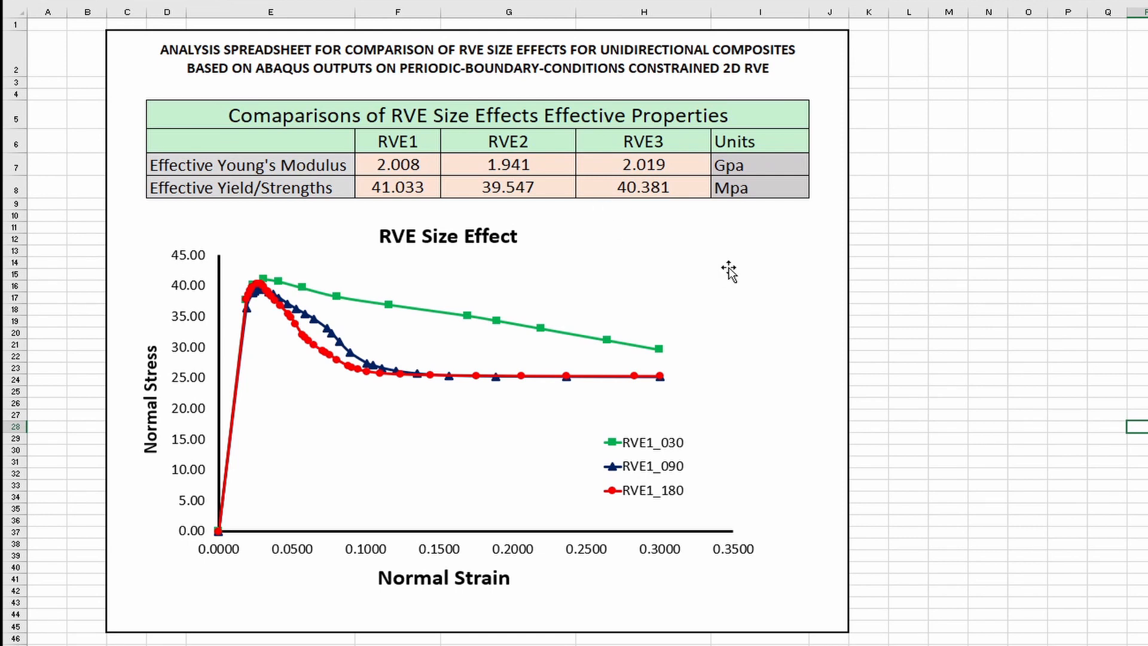
pyautogui.click(318, 124)
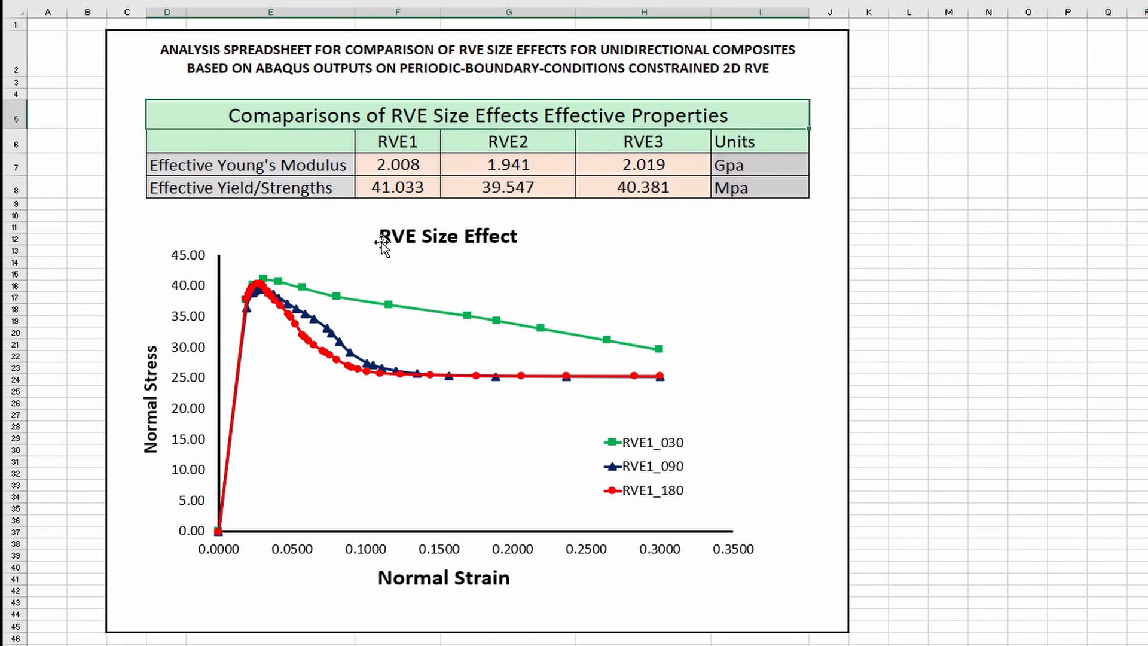